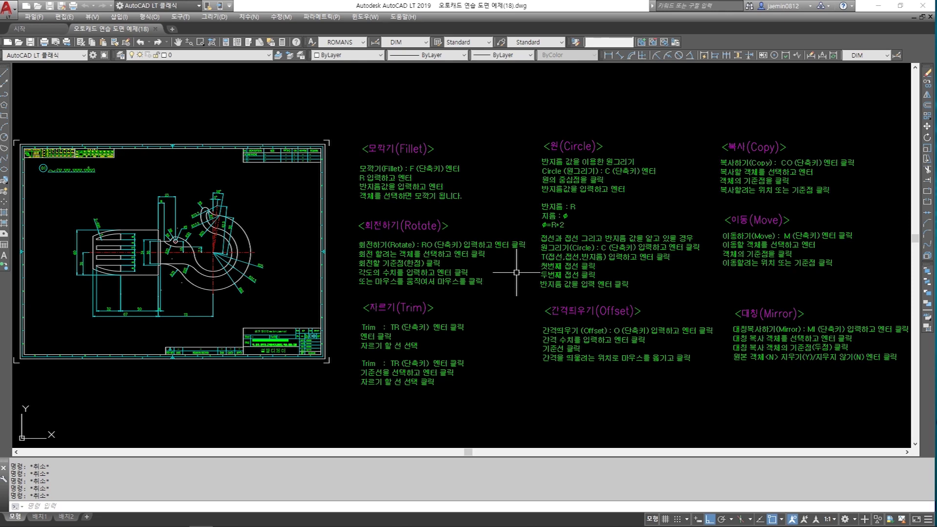
Examine the hook drawing and the notes on the Fillet, Rotate, Trim, Circle, Offset, Copy, Move and Mirror commands
{"action": "middle_click_drag", "start_coordinate": [309, 280], "coordinate": [536, 275]}
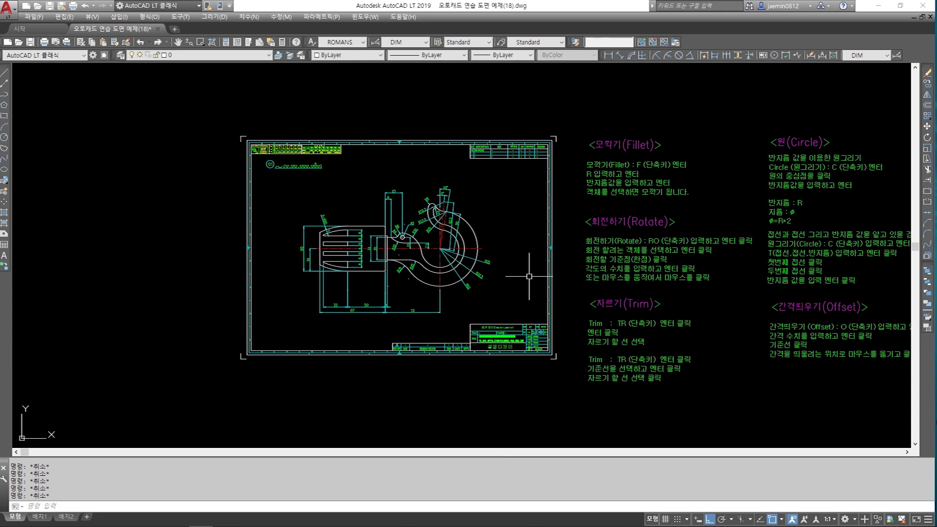
{"action": "scroll", "coordinate": [411, 258], "scroll_direction": "up", "scroll_amount": 4}
{"action": "middle_click_drag", "start_coordinate": [512, 238], "coordinate": [514, 250]}
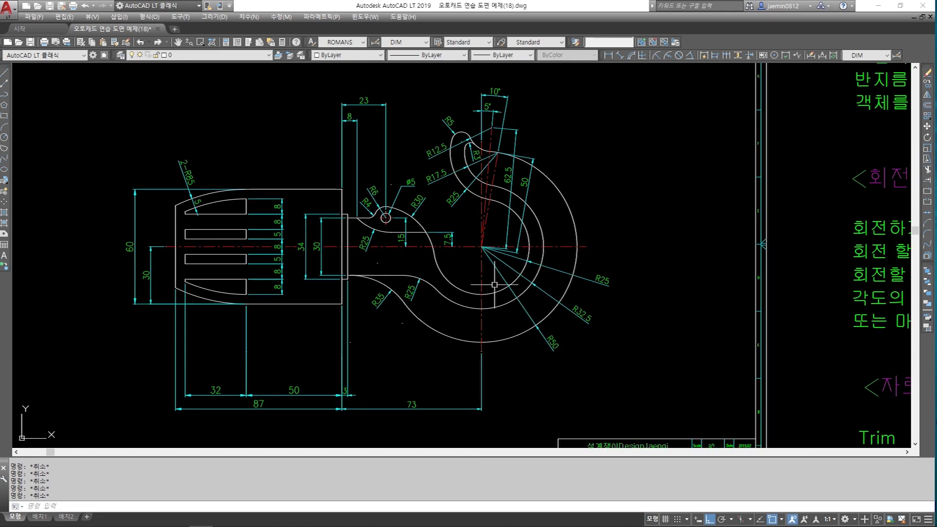
{"action": "scroll", "coordinate": [567, 326], "scroll_direction": "down", "scroll_amount": 5}
{"action": "middle_click_drag", "start_coordinate": [575, 265], "coordinate": [528, 253]}
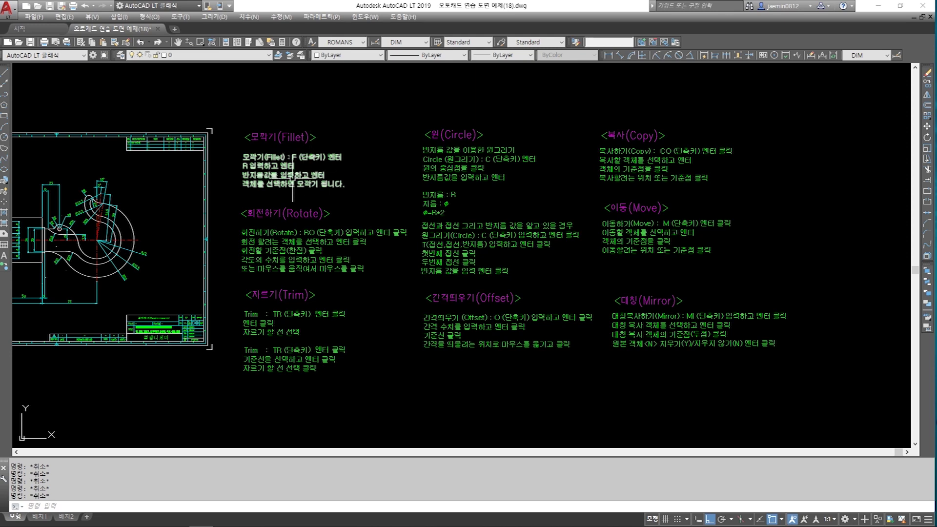
{"action": "scroll", "coordinate": [98, 174], "scroll_direction": "up", "scroll_amount": 2}
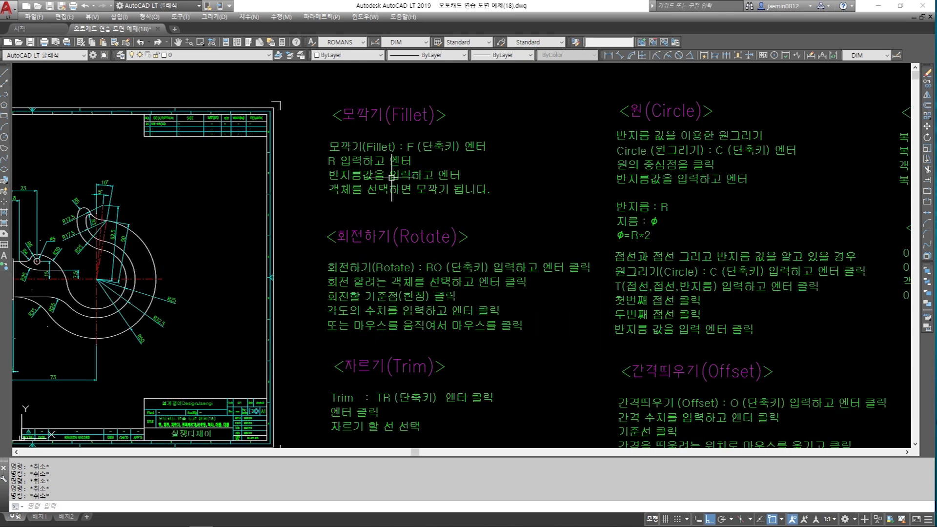
{"action": "middle_click_drag", "start_coordinate": [540, 331], "coordinate": [543, 253]}
{"action": "middle_click_drag", "start_coordinate": [539, 318], "coordinate": [530, 285]}
{"action": "mouse_move", "coordinate": [746, 178]}
{"action": "middle_mouse_down"}
{"action": "mouse_move", "coordinate": [672, 224]}
{"action": "mouse_move", "coordinate": [534, 278]}
{"action": "middle_mouse_up"}
{"action": "middle_click_drag", "start_coordinate": [561, 196], "coordinate": [545, 196]}
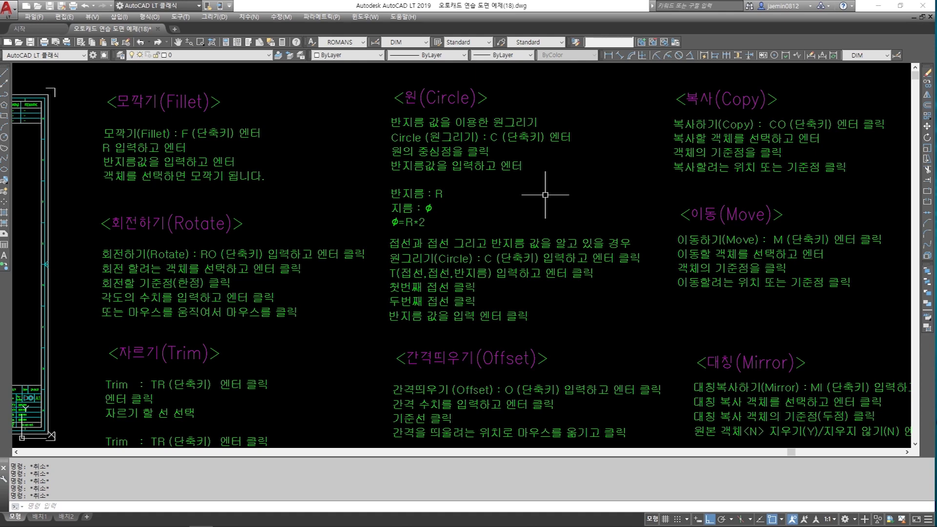
{"action": "middle_click_drag", "start_coordinate": [563, 313], "coordinate": [554, 178]}
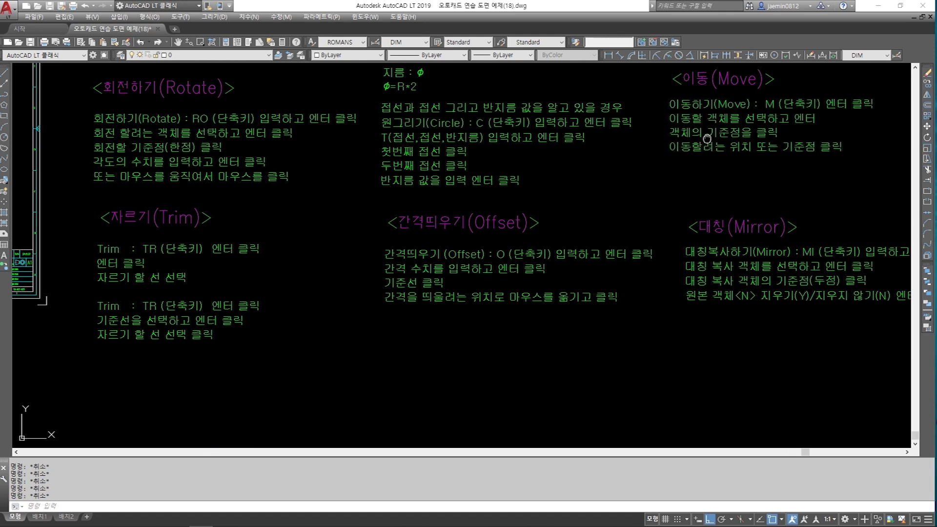
{"action": "middle_click_drag", "start_coordinate": [757, 76], "coordinate": [486, 194]}
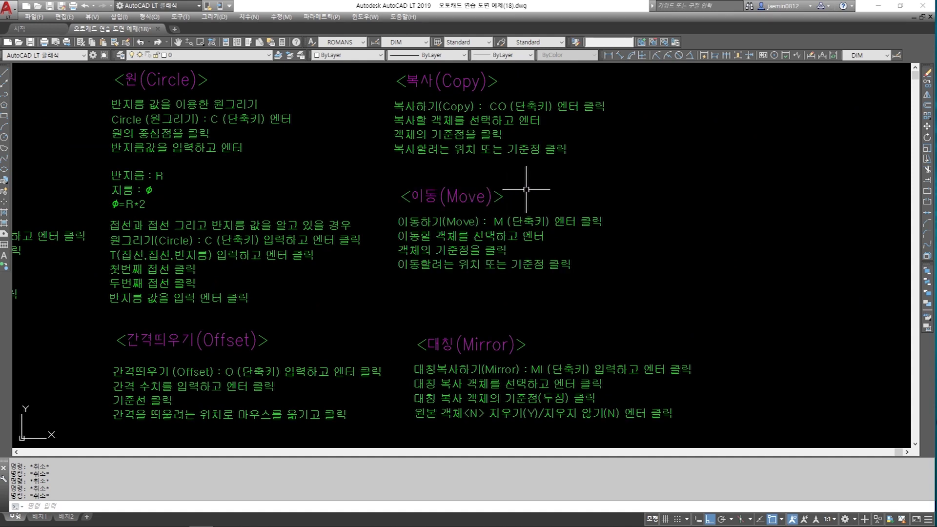
{"action": "middle_click_drag", "start_coordinate": [559, 305], "coordinate": [603, 242]}
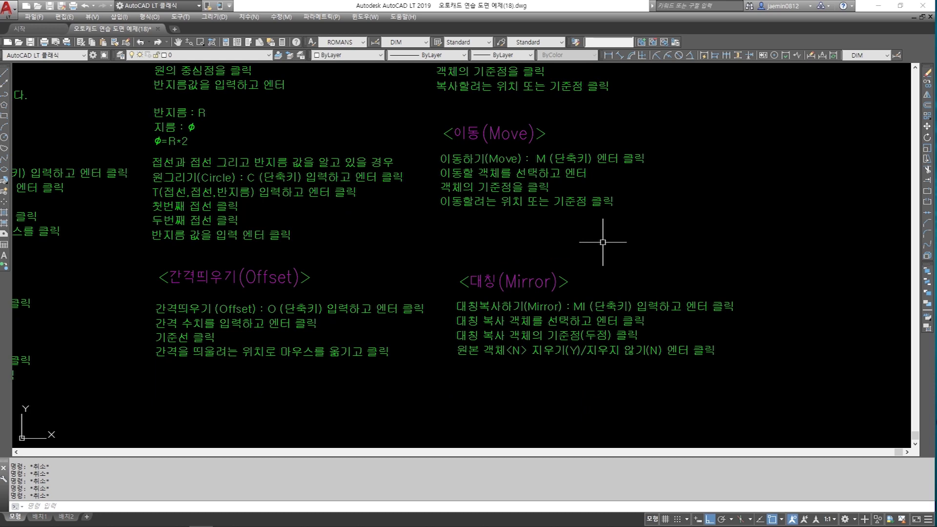
Copy the whole dimensioned hook drawing straight down into the empty space below the drawing frame
{"action": "scroll", "coordinate": [603, 242], "scroll_direction": "down", "scroll_amount": 2}
{"action": "middle_click_drag", "start_coordinate": [345, 229], "coordinate": [720, 210]}
{"action": "scroll", "coordinate": [303, 210], "scroll_direction": "up", "scroll_amount": 4}
{"action": "middle_click_drag", "start_coordinate": [302, 211], "coordinate": [375, 280]}
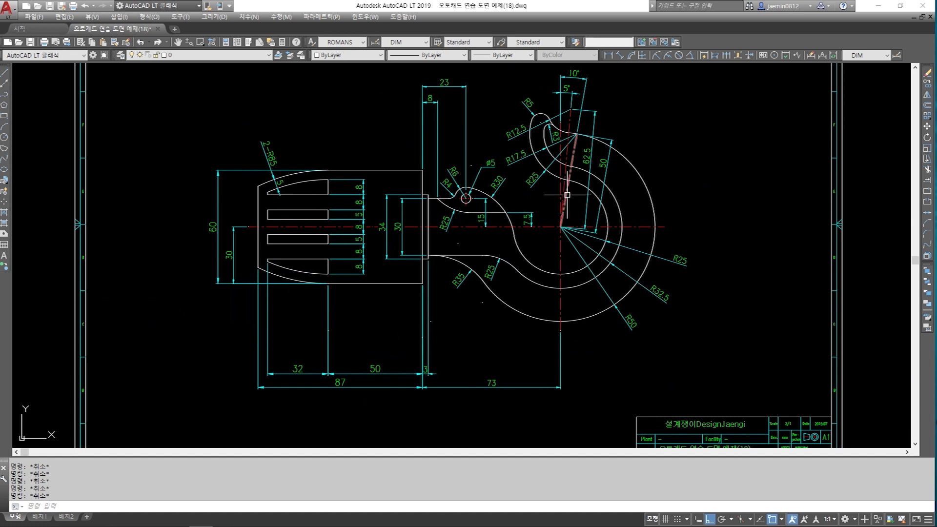
{"action": "middle_click_drag", "start_coordinate": [567, 194], "coordinate": [566, 210]}
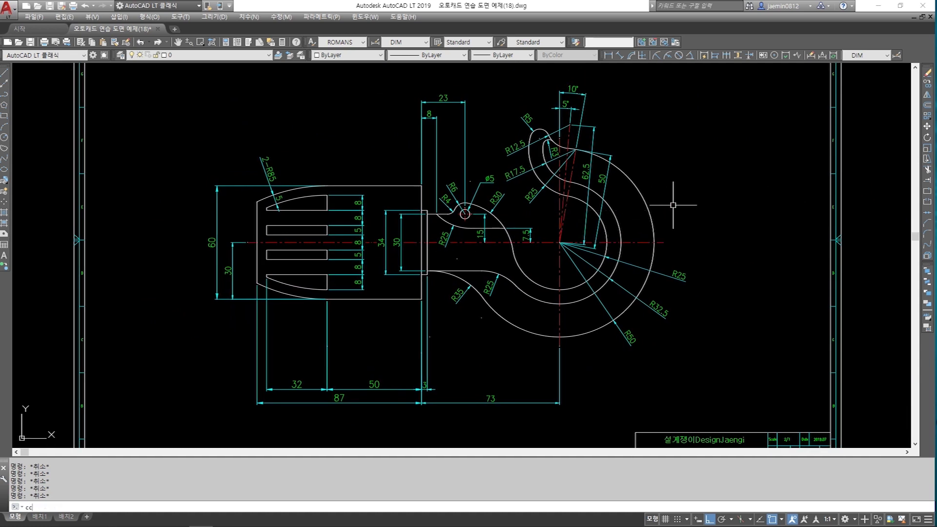
{"action": "key", "text": "Return"}
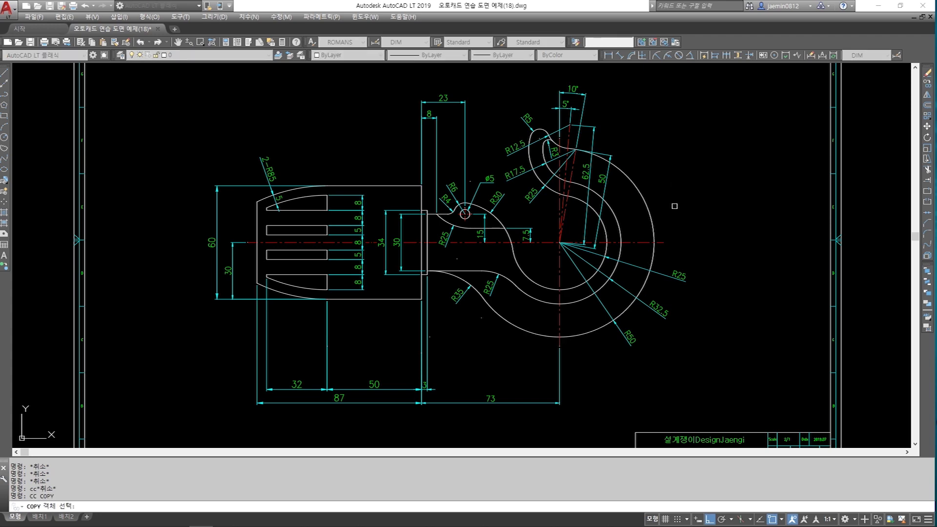
{"action": "left_click", "coordinate": [676, 102]}
{"action": "left_click", "coordinate": [175, 378]}
{"action": "left_click", "coordinate": [721, 127]}
{"action": "left_click", "coordinate": [135, 392]}
{"action": "key", "text": "Return"}
{"action": "left_click", "coordinate": [465, 214]}
{"action": "scroll", "coordinate": [447, 239], "scroll_direction": "down", "scroll_amount": 4}
{"action": "middle_click_drag", "start_coordinate": [440, 317], "coordinate": [452, 159]}
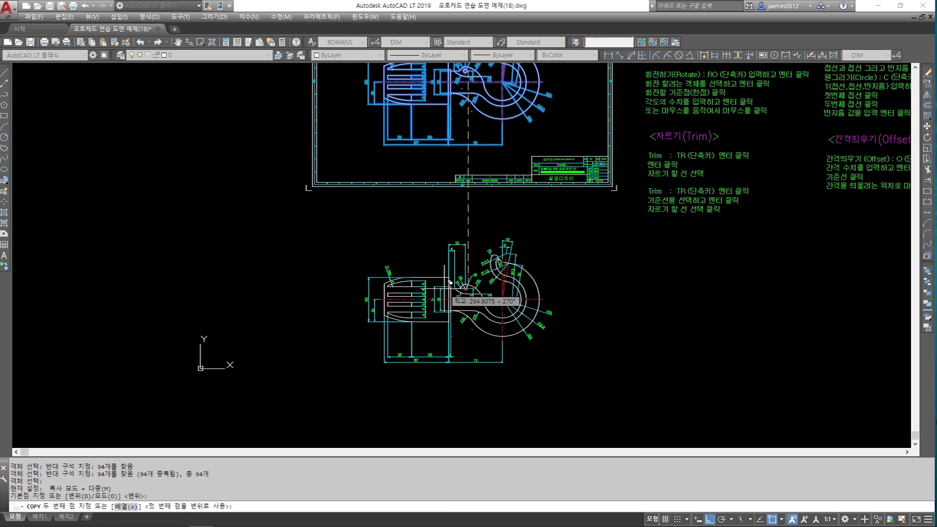
{"action": "left_click", "coordinate": [449, 293]}
{"action": "key", "text": "Escape"}
Examine the copied hook drawing and its length dimensions along the lower edge
{"action": "scroll", "coordinate": [456, 304], "scroll_direction": "up", "scroll_amount": 4}
{"action": "middle_click_drag", "start_coordinate": [458, 304], "coordinate": [305, 243]}
{"action": "middle_click_drag", "start_coordinate": [415, 258], "coordinate": [374, 267]}
{"action": "middle_click_drag", "start_coordinate": [325, 293], "coordinate": [529, 313]}
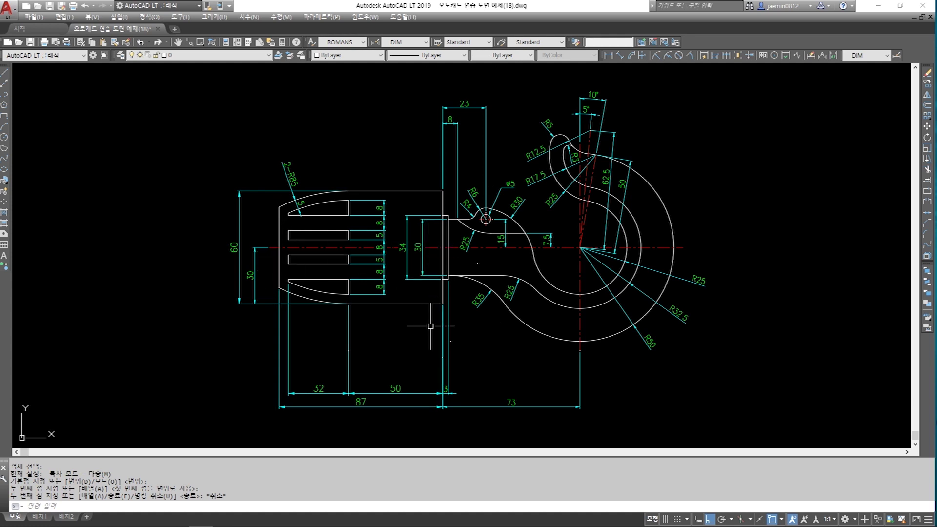
{"action": "scroll", "coordinate": [353, 393], "scroll_direction": "up", "scroll_amount": 3}
{"action": "scroll", "coordinate": [376, 410], "scroll_direction": "down", "scroll_amount": 5}
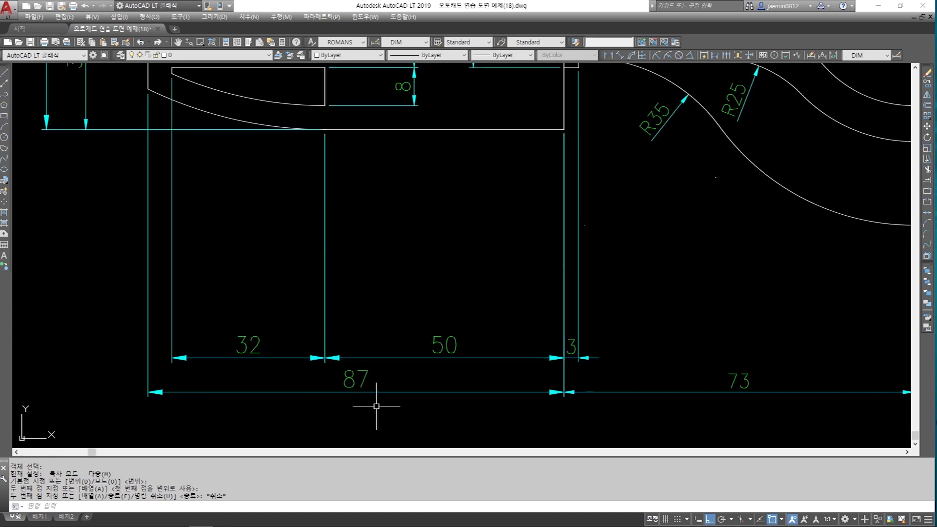
{"action": "middle_click_drag", "start_coordinate": [391, 318], "coordinate": [376, 337]}
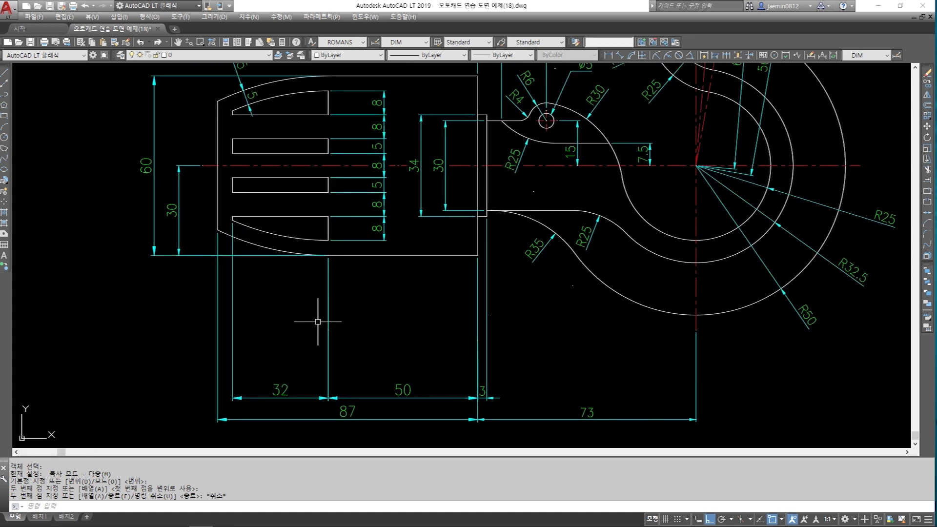
{"action": "scroll", "coordinate": [318, 322], "scroll_direction": "down", "scroll_amount": 3}
{"action": "middle_click_drag", "start_coordinate": [416, 305], "coordinate": [248, 321]}
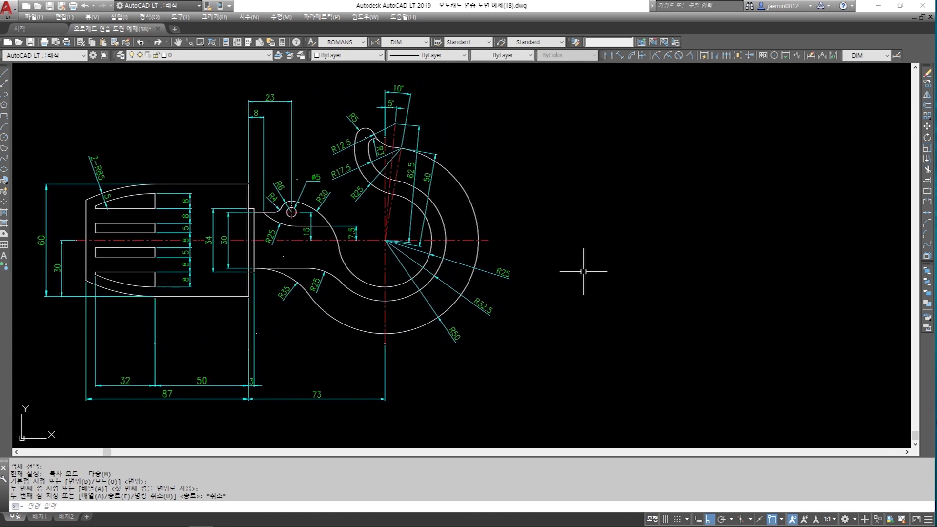
Draw a long horizontal line in the empty space to the right of the copied hook, level with its centerline
{"action": "type", "text": "l"}
{"action": "key", "text": "Return"}
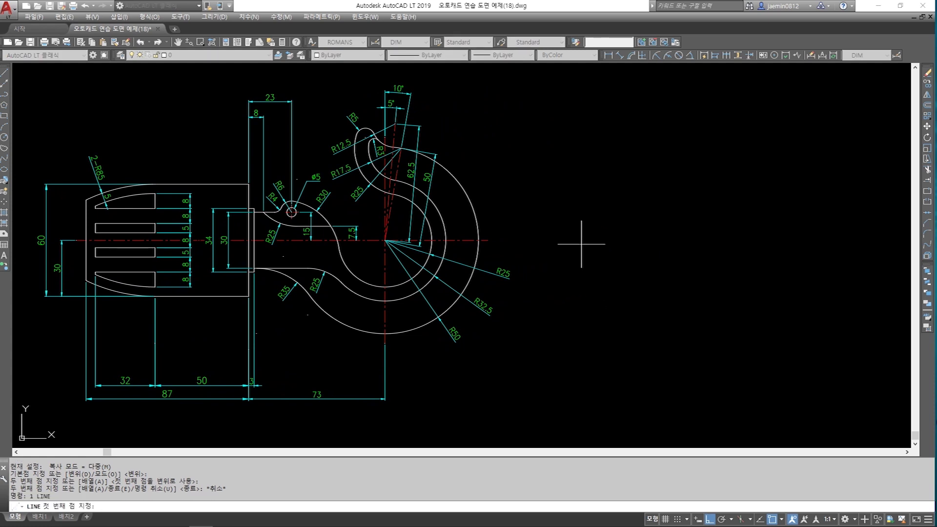
{"action": "left_click", "coordinate": [558, 240]}
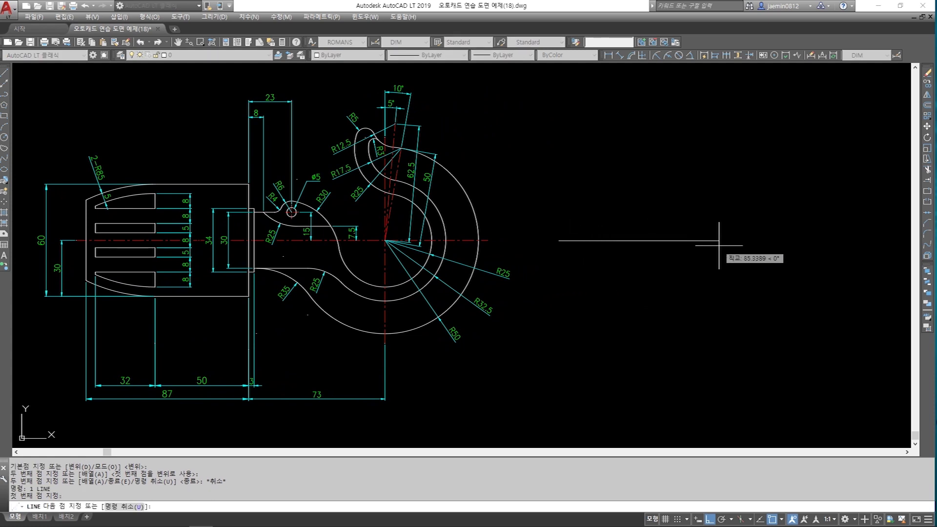
{"action": "left_click", "coordinate": [856, 250]}
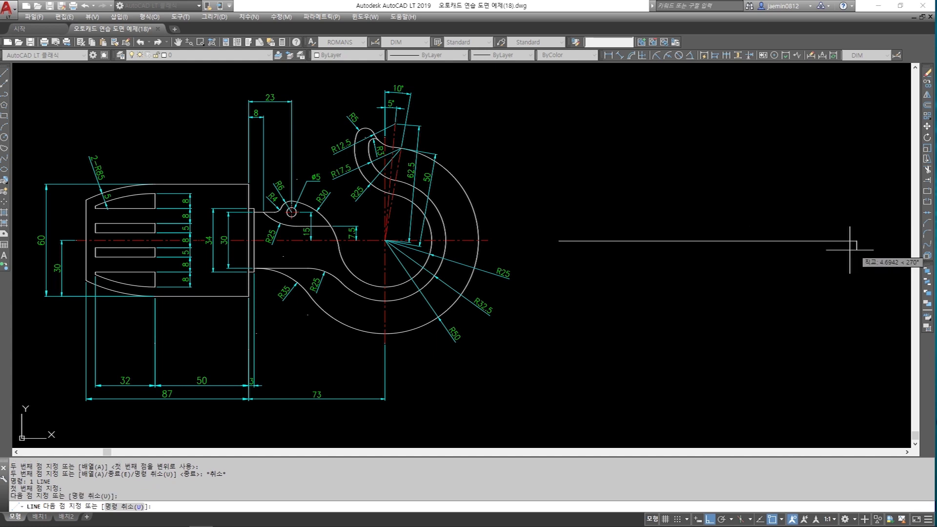
{"action": "key", "text": "Escape"}
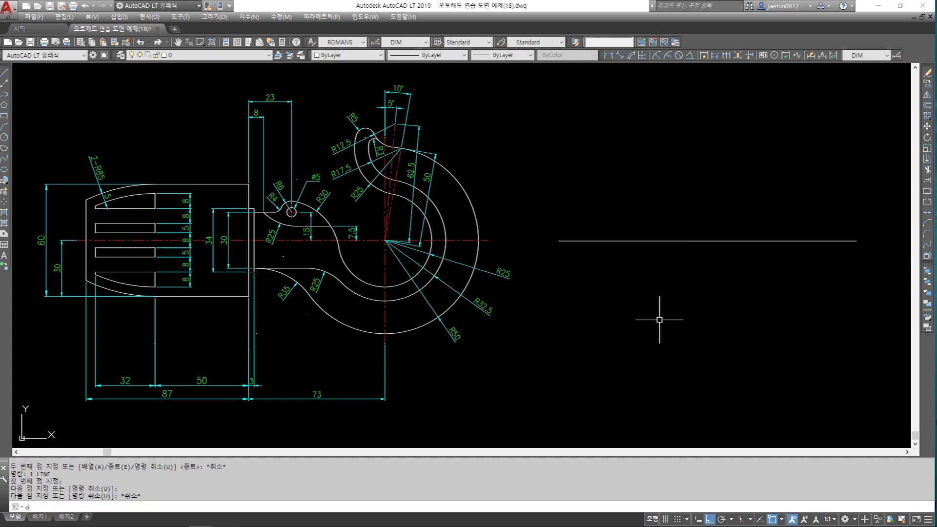
Offset the horizontal line by 30 mm both upward and downward
{"action": "type", "text": "o"}
{"action": "key", "text": "Return"}
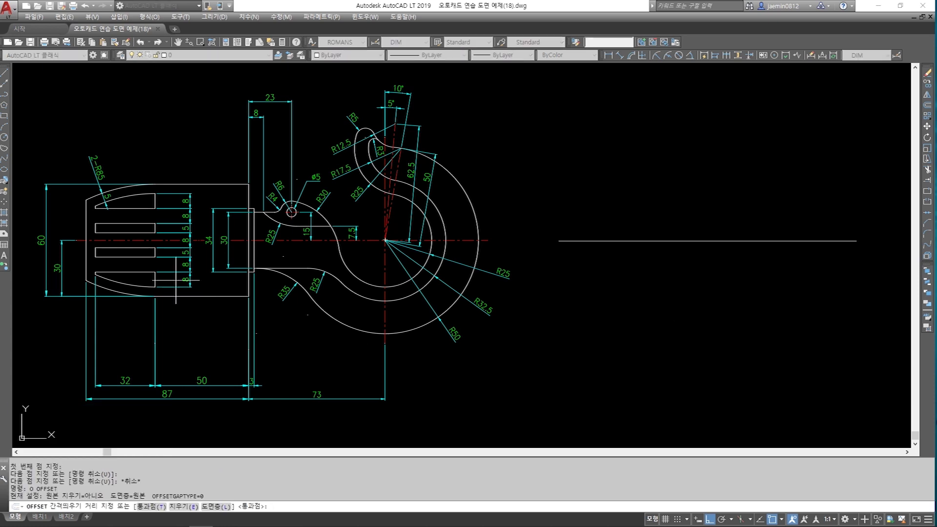
{"action": "scroll", "coordinate": [35, 270], "scroll_direction": "up", "scroll_amount": 4}
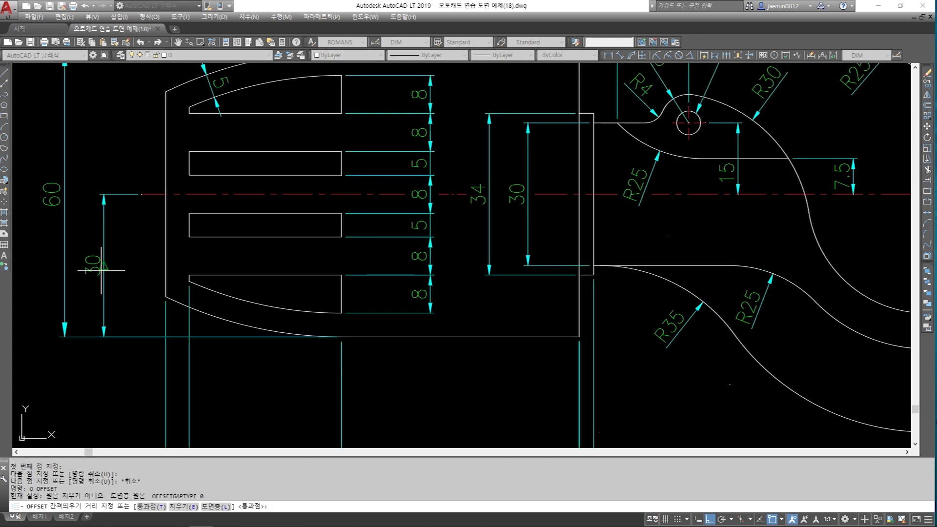
{"action": "scroll", "coordinate": [104, 268], "scroll_direction": "down", "scroll_amount": 4}
{"action": "mouse_move", "coordinate": [628, 261]}
{"action": "middle_mouse_down"}
{"action": "mouse_move", "coordinate": [565, 261]}
{"action": "mouse_move", "coordinate": [619, 263]}
{"action": "middle_mouse_up"}
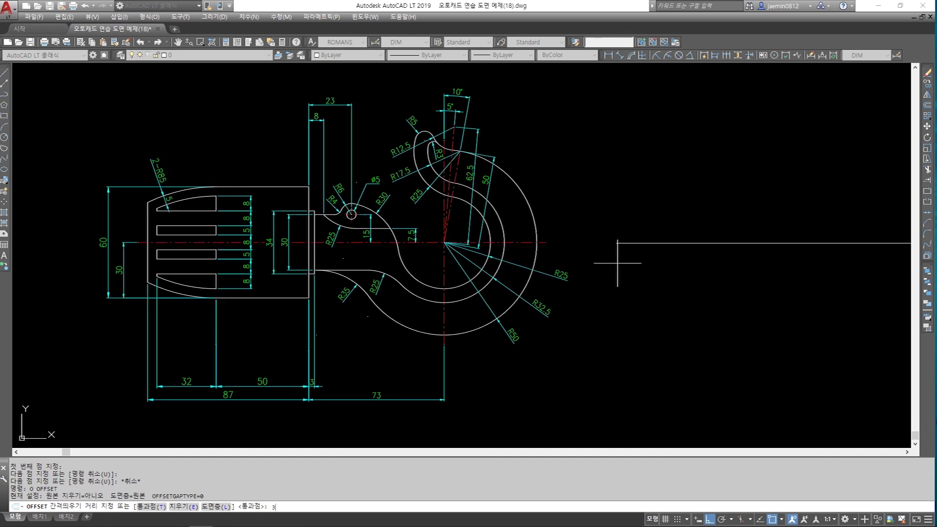
{"action": "type", "text": "0"}
{"action": "key", "text": "Return"}
{"action": "middle_click_drag", "start_coordinate": [655, 276], "coordinate": [589, 276]}
{"action": "left_click", "coordinate": [618, 243]}
{"action": "left_click", "coordinate": [611, 194]}
{"action": "left_click", "coordinate": [603, 243]}
{"action": "left_click", "coordinate": [591, 308]}
{"action": "key", "text": "Escape"}
Check the spacing between the two outer horizontal lines with a temporary linear dimension and erase it
{"action": "type", "text": "aa"}
{"action": "key", "text": "Return"}
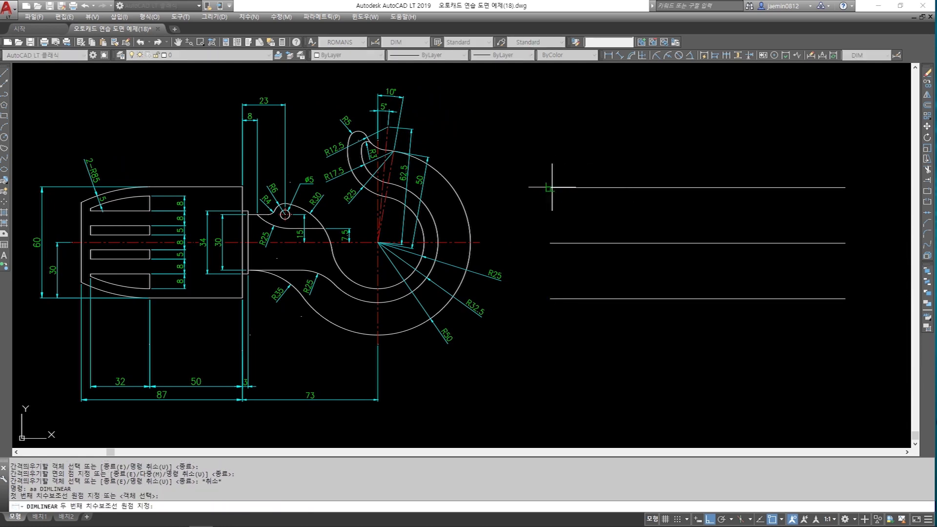
{"action": "left_click", "coordinate": [550, 299]}
{"action": "left_click", "coordinate": [536, 210]}
{"action": "key", "text": "Escape"}
{"action": "type", "text": "e"}
{"action": "key", "text": "Return"}
{"action": "left_click", "coordinate": [534, 265]}
{"action": "key", "text": "Return"}
{"action": "key", "text": "Escape"}
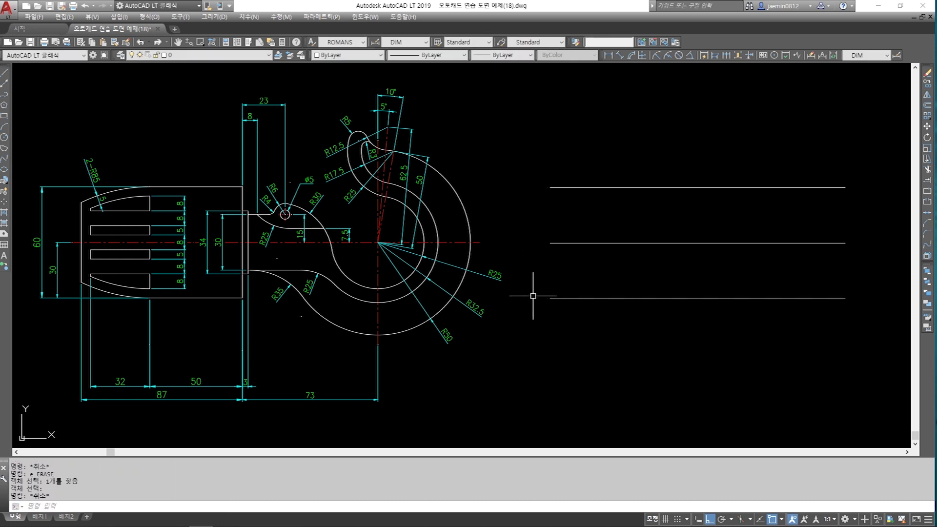
{"action": "key", "text": "Escape"}
Draw a vertical line joining the left ends of the upper and lower horizontal lines
{"action": "type", "text": "l"}
{"action": "key", "text": "Return"}
{"action": "left_click", "coordinate": [550, 187]}
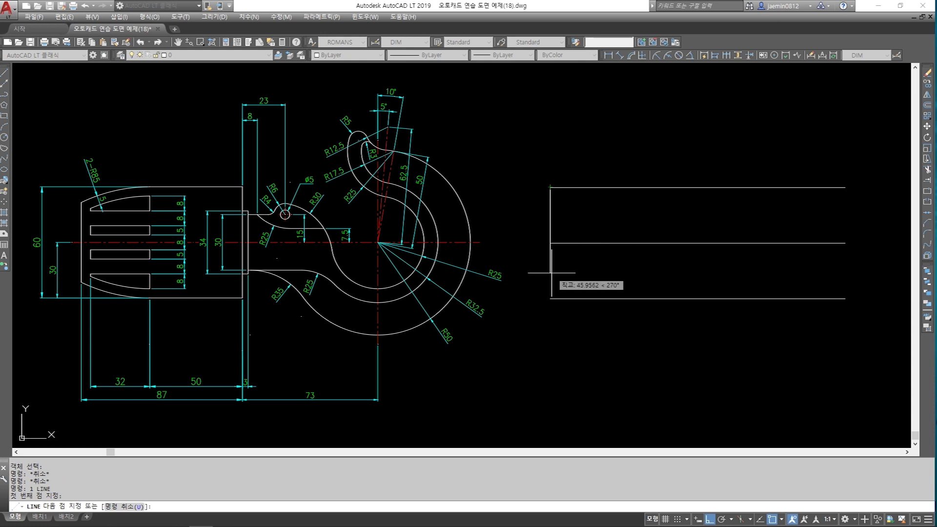
{"action": "left_click", "coordinate": [550, 298]}
{"action": "key", "text": "Escape"}
{"action": "key", "text": "Escape"}
{"action": "key", "text": "Escape"}
{"action": "key", "text": "Escape"}
{"action": "key", "text": "Escape"}
{"action": "key", "text": "Escape"}
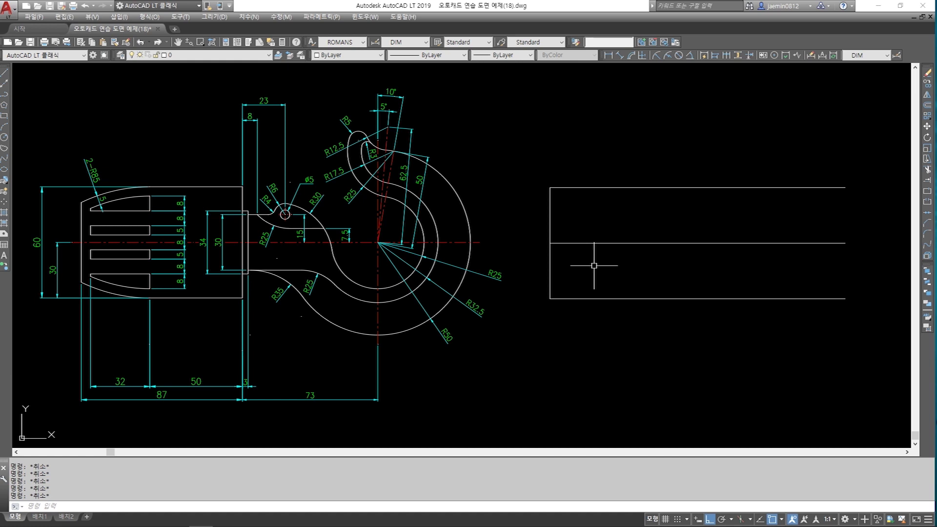
Copy the vertical line 87 mm to the right
{"action": "type", "text": "co"}
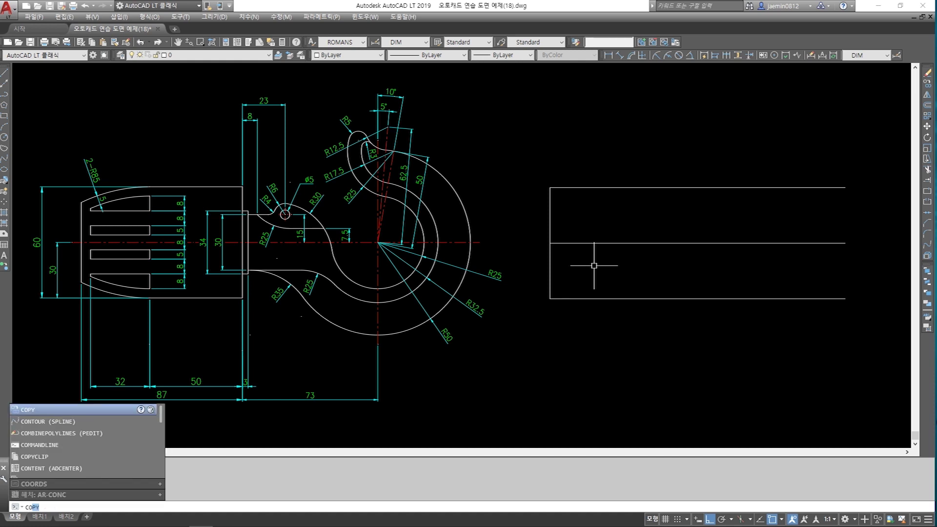
{"action": "key", "text": "Return"}
{"action": "left_click", "coordinate": [549, 256]}
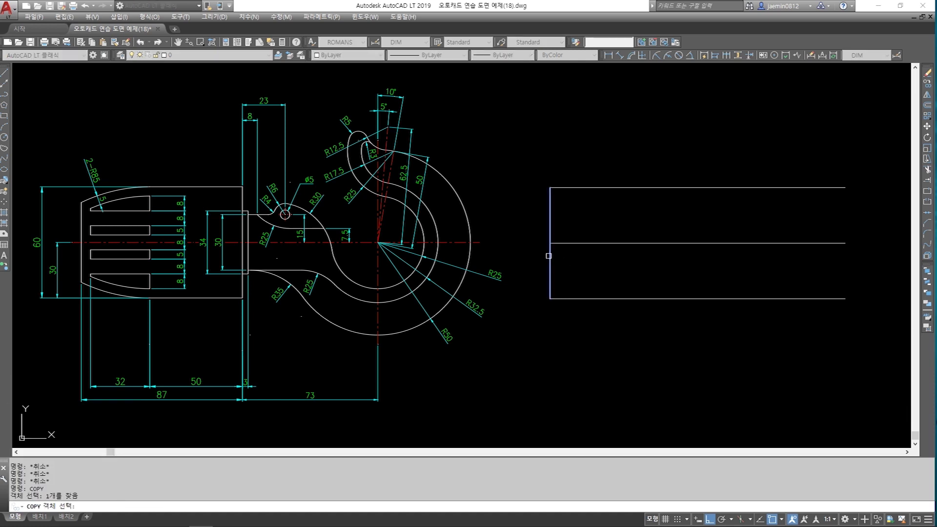
{"action": "key", "text": "Return"}
{"action": "left_click", "coordinate": [550, 328]}
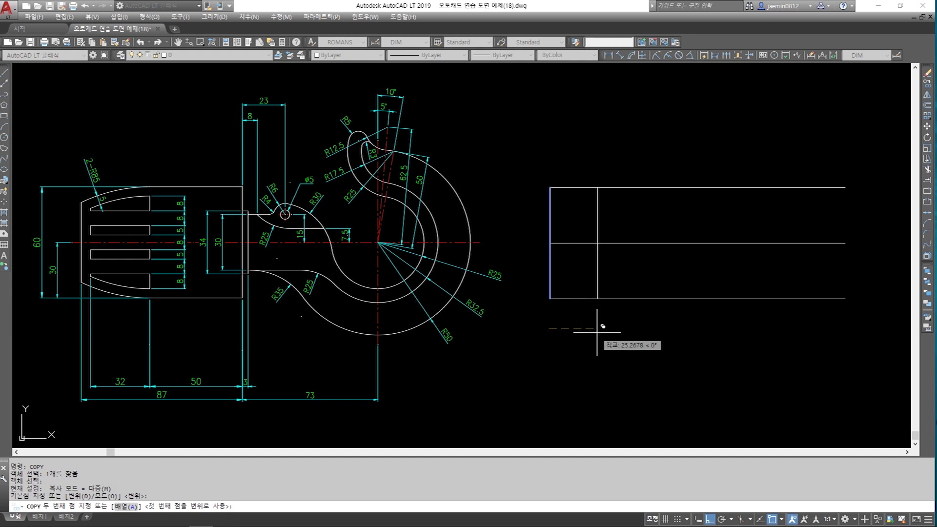
{"action": "type", "text": "87"}
{"action": "key", "text": "Return"}
{"action": "key", "text": "Escape"}
Place a linear dimension between the two vertical lines, below the lower horizontal line
{"action": "type", "text": "aa"}
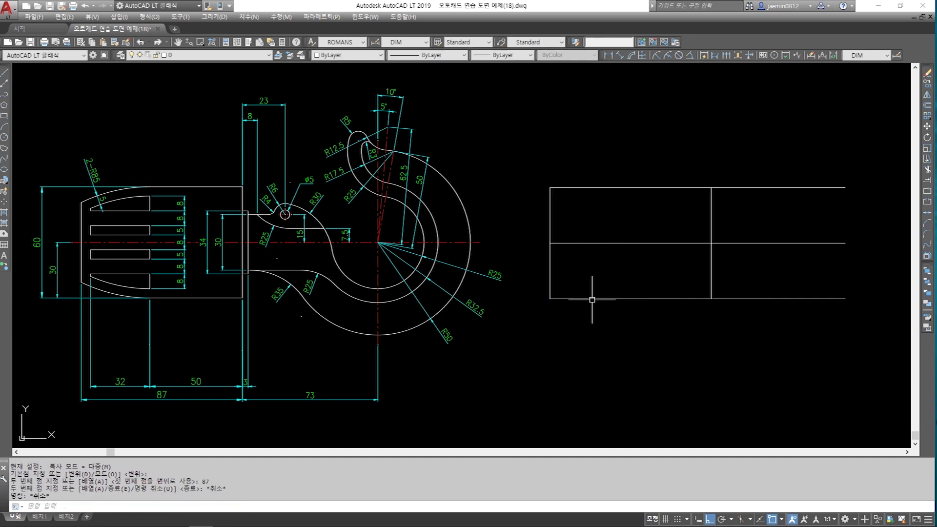
{"action": "key", "text": "Return"}
{"action": "left_click", "coordinate": [549, 299]}
{"action": "left_click", "coordinate": [711, 298]}
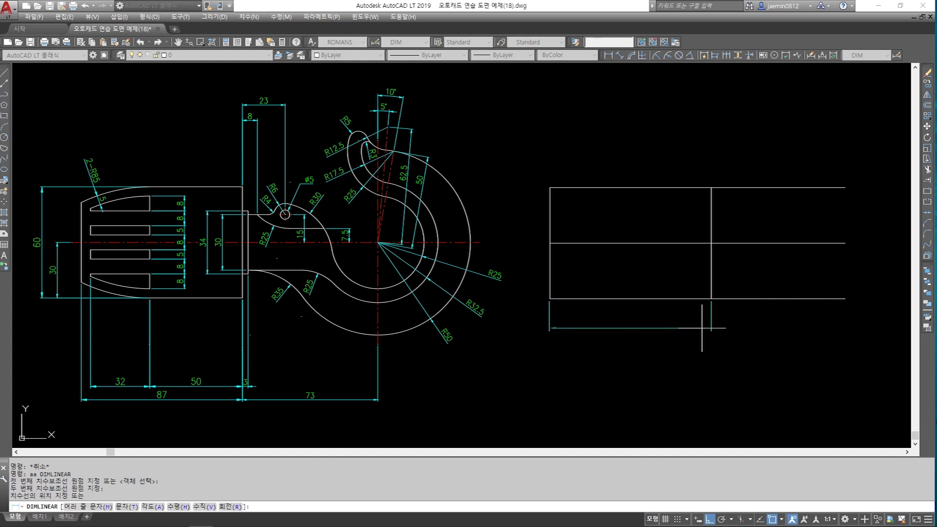
{"action": "key", "text": "Escape"}
{"action": "key", "text": "Return"}
{"action": "left_click", "coordinate": [711, 299]}
{"action": "left_click", "coordinate": [550, 298]}
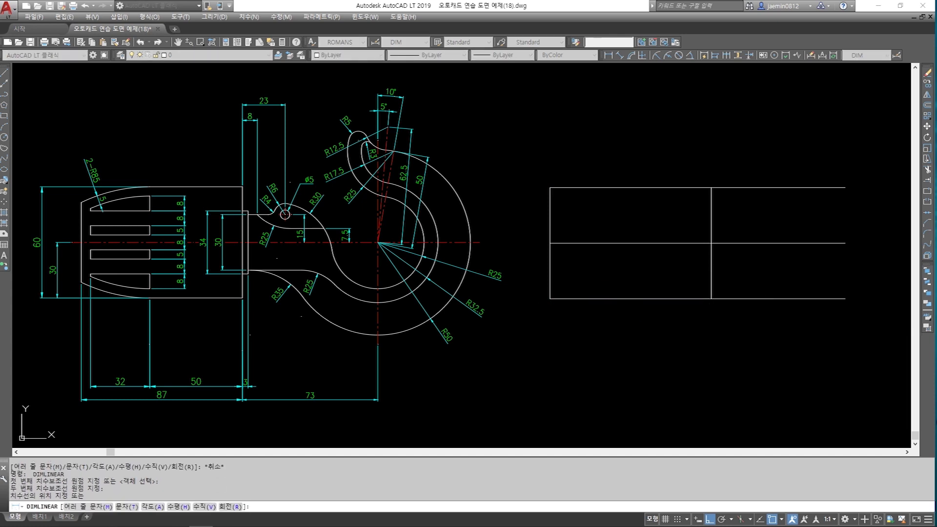
{"action": "left_click", "coordinate": [591, 335]}
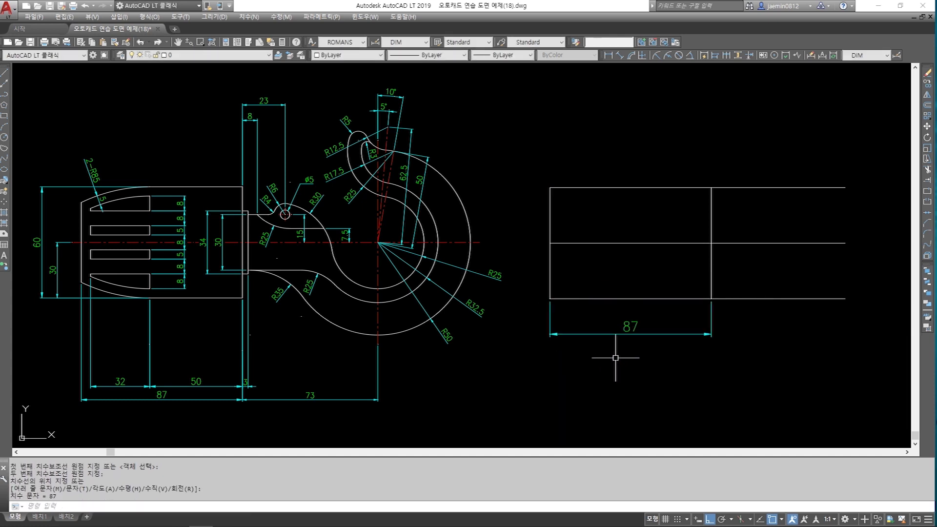
Erase the horizontal check dimension below the new outline
{"action": "key", "text": "Escape"}
{"action": "type", "text": "e"}
{"action": "key", "text": "Return"}
{"action": "left_click", "coordinate": [588, 402]}
{"action": "left_click", "coordinate": [623, 332]}
{"action": "key", "text": "Return"}
{"action": "key", "text": "Escape"}
Trim the upper and lower horizontal lines back to the right vertical line, keeping the middle line long
{"action": "type", "text": "tr"}
{"action": "key", "text": "Return"}
{"action": "left_click_drag", "start_coordinate": [723, 285], "coordinate": [702, 268]}
{"action": "key", "text": "Return"}
{"action": "left_click_drag", "start_coordinate": [749, 317], "coordinate": [737, 281]}
{"action": "left_click_drag", "start_coordinate": [742, 214], "coordinate": [725, 146]}
{"action": "key", "text": "Escape"}
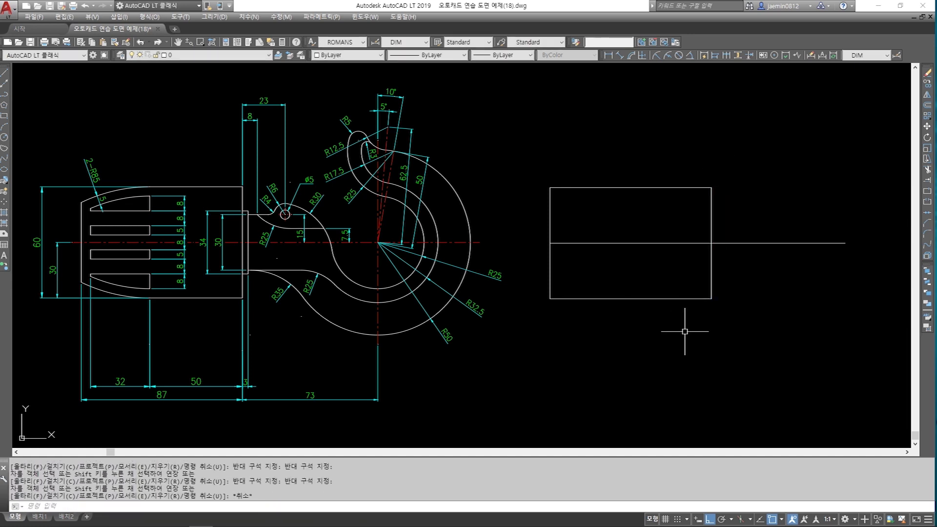
Examine the reference handle's two R85 corner arcs and its surrounding dimensions
{"action": "scroll", "coordinate": [139, 324], "scroll_direction": "up", "scroll_amount": 2}
{"action": "mouse_move", "coordinate": [138, 324]}
{"action": "middle_mouse_down"}
{"action": "mouse_move", "coordinate": [251, 303]}
{"action": "mouse_move", "coordinate": [260, 320]}
{"action": "middle_mouse_up"}
{"action": "middle_click_drag", "start_coordinate": [346, 348], "coordinate": [347, 339]}
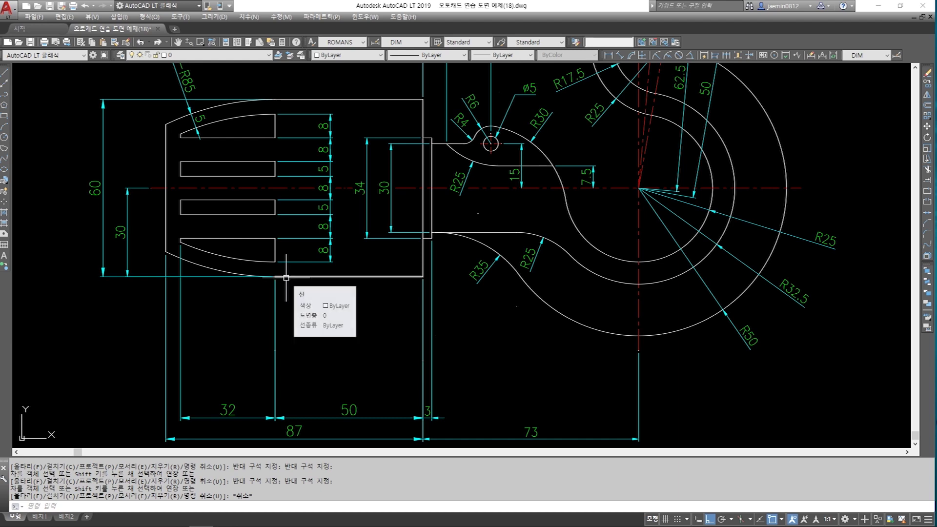
{"action": "middle_click_drag", "start_coordinate": [250, 271], "coordinate": [266, 302]}
{"action": "scroll", "coordinate": [212, 187], "scroll_direction": "up", "scroll_amount": 2}
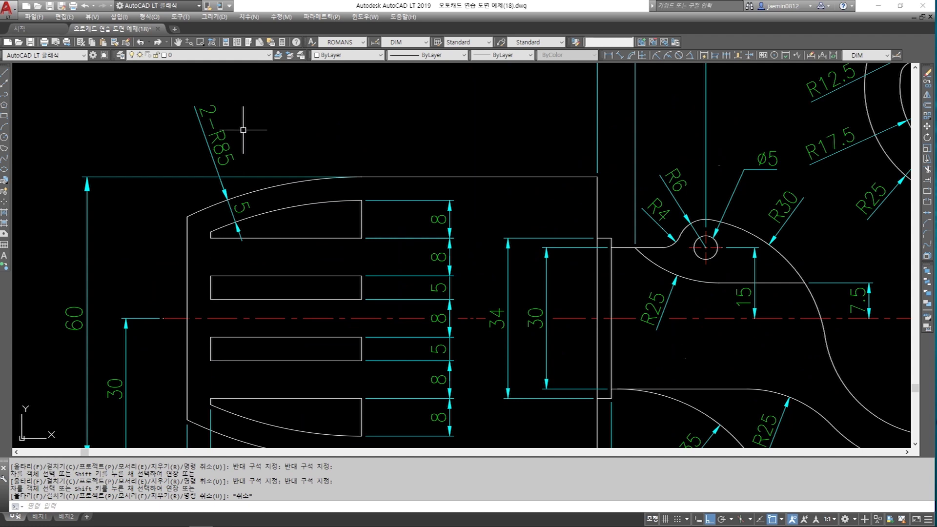
{"action": "scroll", "coordinate": [243, 130], "scroll_direction": "down", "scroll_amount": 2}
{"action": "left_click", "coordinate": [248, 169]}
{"action": "left_click", "coordinate": [250, 330]}
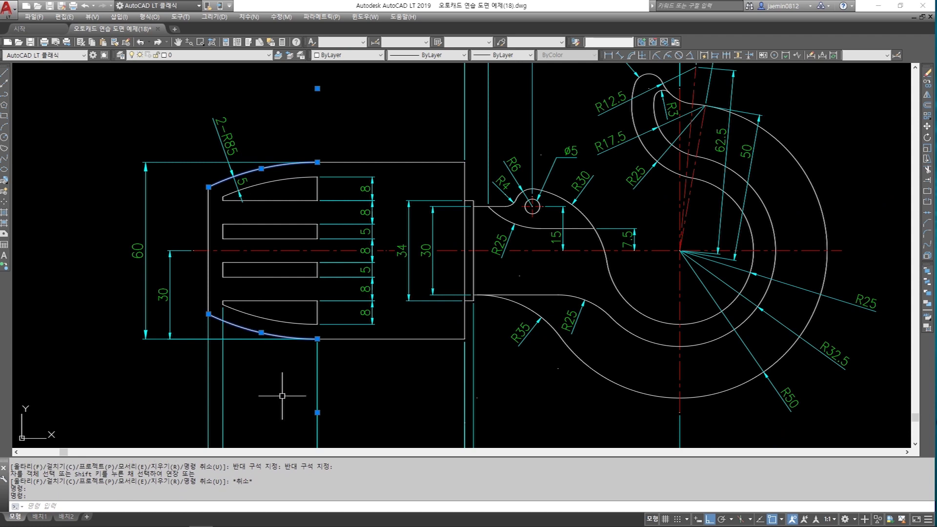
{"action": "key", "text": "Escape"}
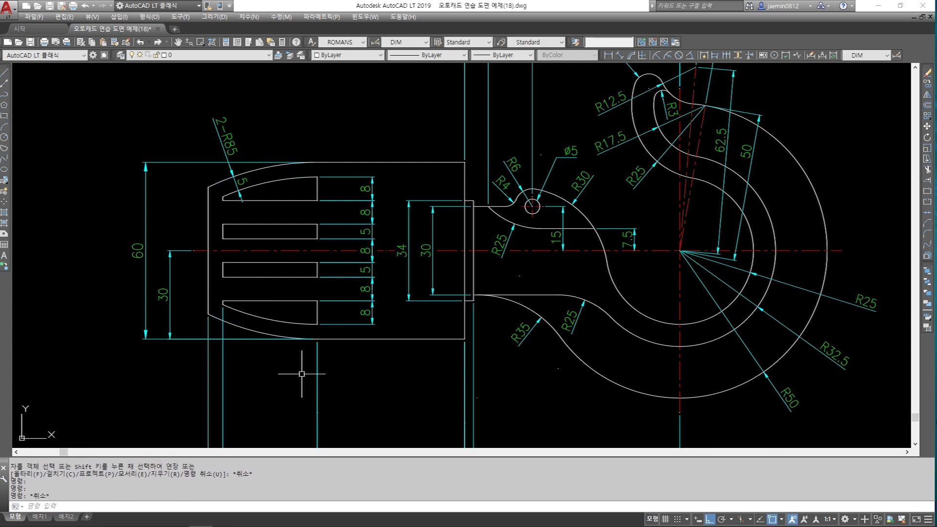
Draw a circle of radius 85 mm in the free space beside the new handle outline
{"action": "scroll", "coordinate": [306, 342], "scroll_direction": "down", "scroll_amount": 2}
{"action": "middle_click_drag", "start_coordinate": [590, 338], "coordinate": [394, 307]}
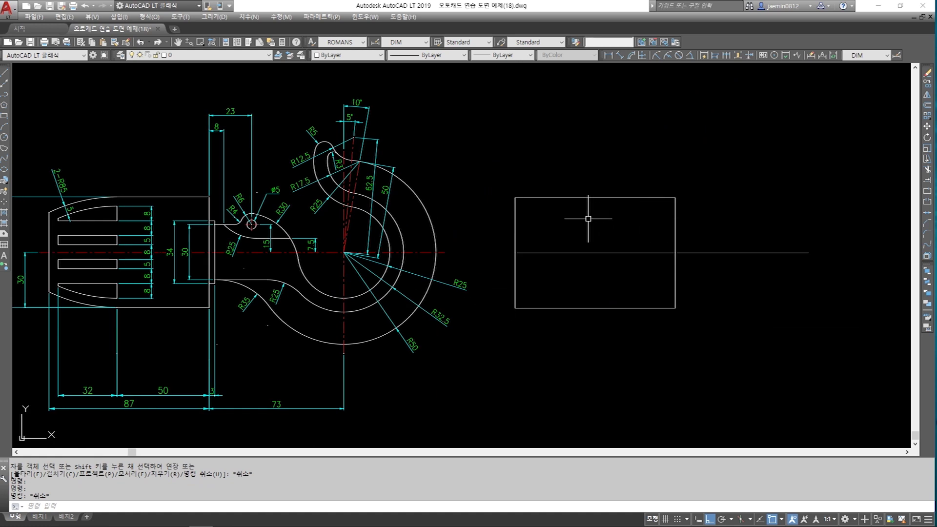
{"action": "middle_click_drag", "start_coordinate": [692, 215], "coordinate": [494, 233]}
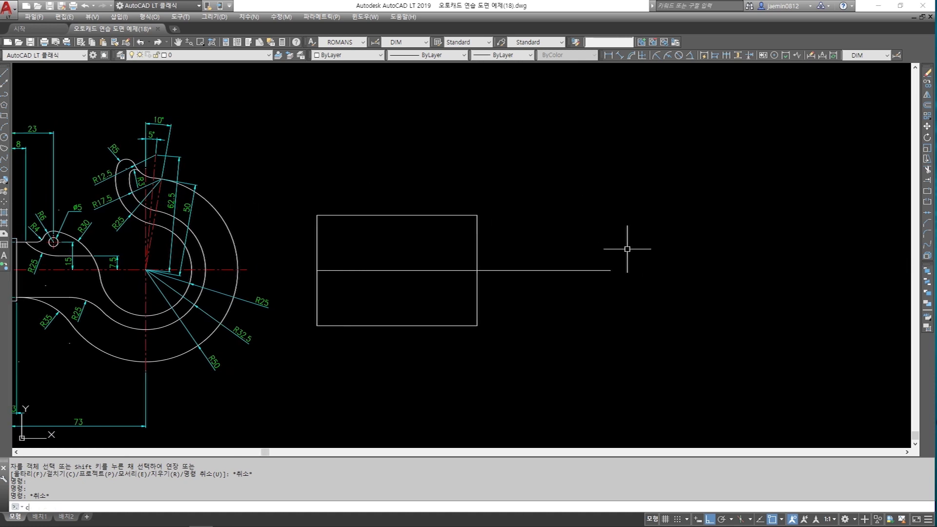
{"action": "key", "text": "Return"}
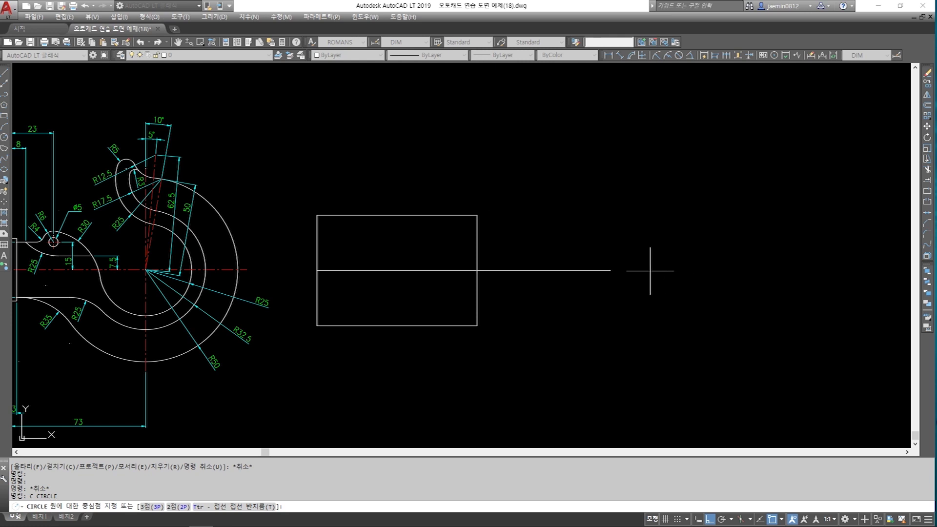
{"action": "left_click", "coordinate": [649, 267]}
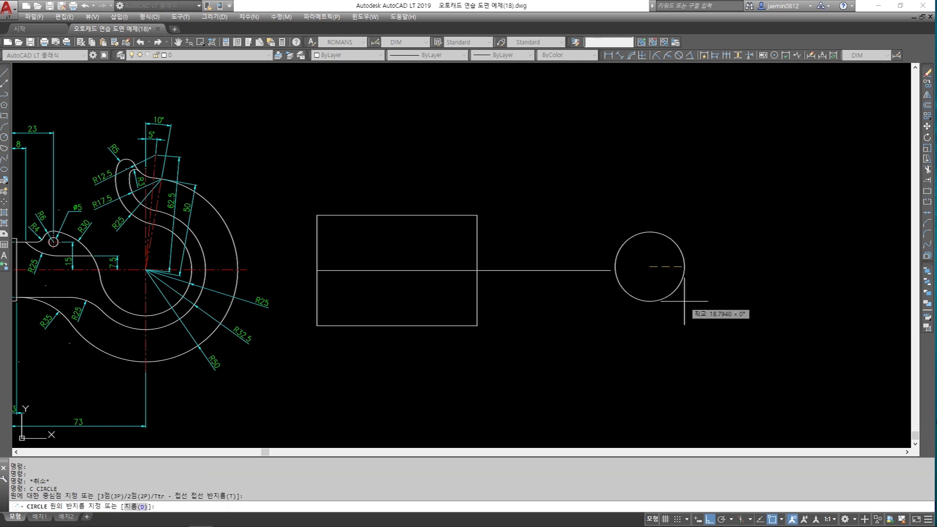
{"action": "key", "text": "Return"}
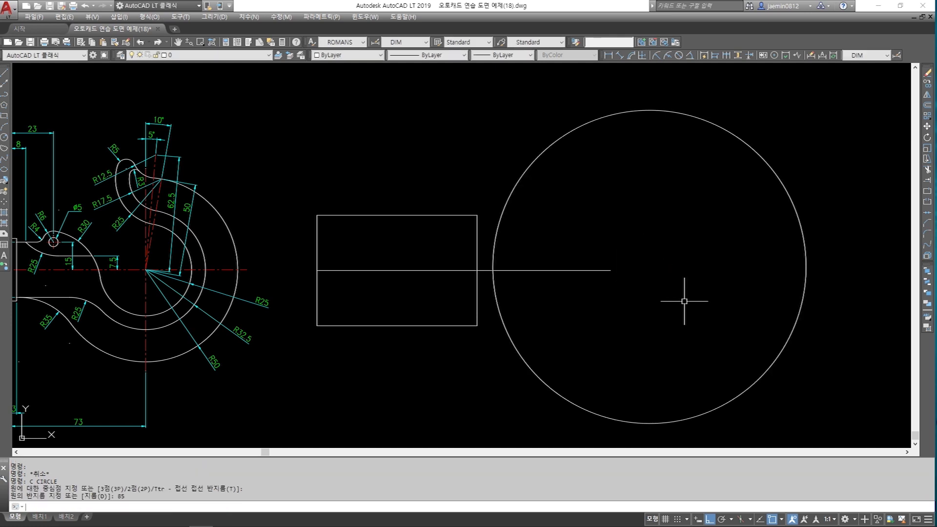
Add a radius dimension to the new circle, placing it inside near its upper edge
{"action": "key", "text": "Escape"}
{"action": "left_click", "coordinate": [656, 54]}
{"action": "left_click", "coordinate": [666, 111]}
{"action": "left_click", "coordinate": [672, 143]}
{"action": "key", "text": "Escape"}
Erase the radius dimension from the large circle
{"action": "type", "text": "e"}
{"action": "key", "text": "Return"}
{"action": "left_click", "coordinate": [689, 158]}
{"action": "left_click", "coordinate": [648, 133]}
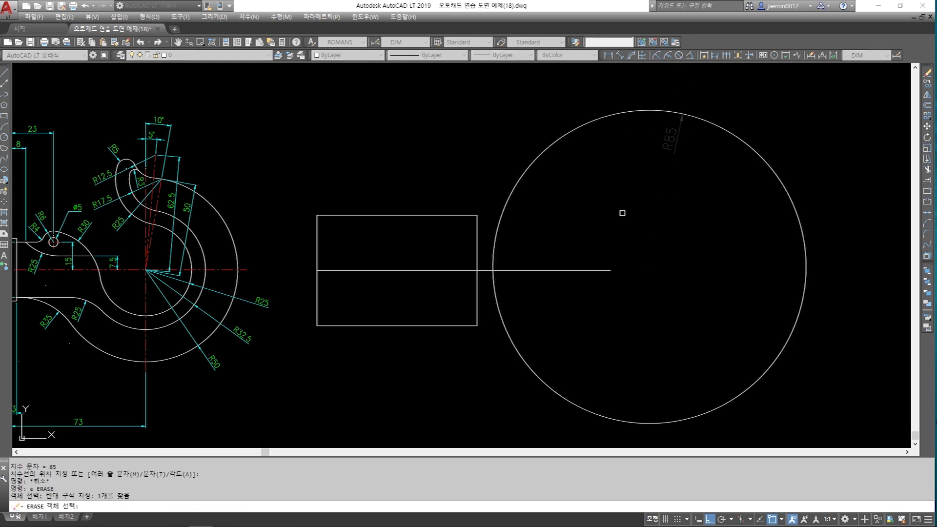
{"action": "key", "text": "Return"}
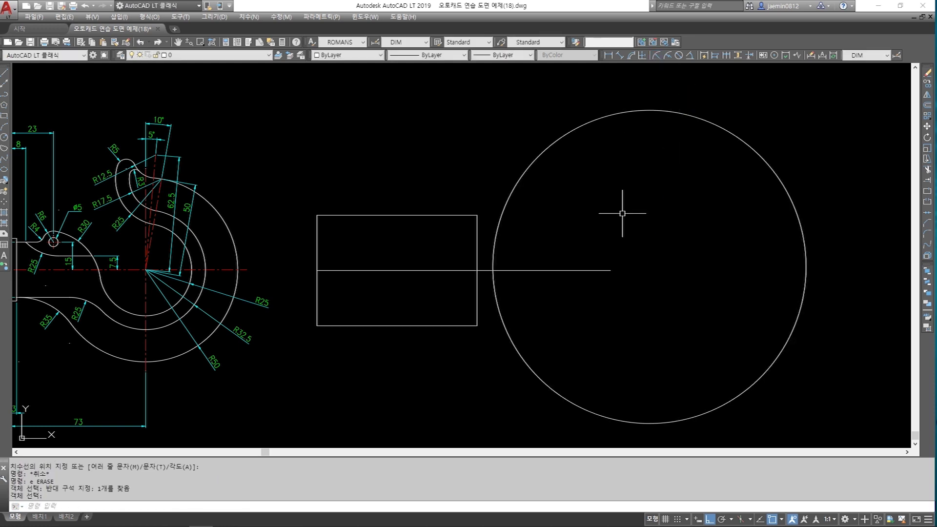
Move the circle by its top quadrant point onto the outline's upper right corner
{"action": "key", "text": "Return"}
{"action": "left_click", "coordinate": [731, 114]}
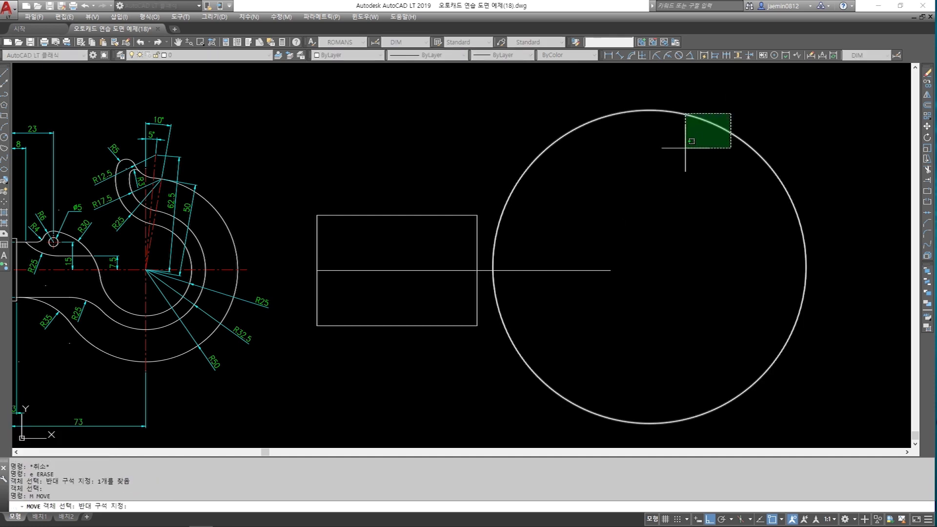
{"action": "left_click", "coordinate": [693, 146]}
{"action": "left_click", "coordinate": [740, 108]}
{"action": "left_click", "coordinate": [703, 146]}
{"action": "left_click", "coordinate": [738, 109]}
{"action": "left_click", "coordinate": [673, 156]}
{"action": "key", "text": "Return"}
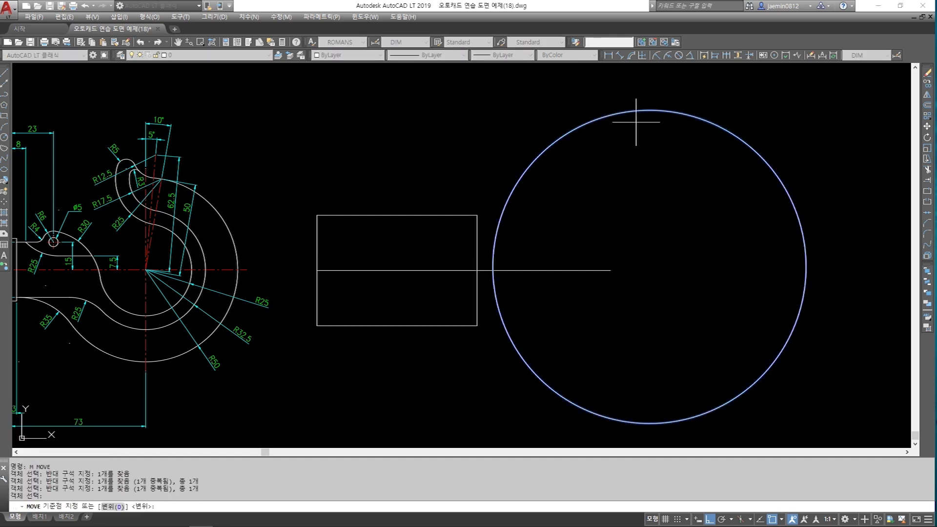
{"action": "left_click", "coordinate": [649, 110]}
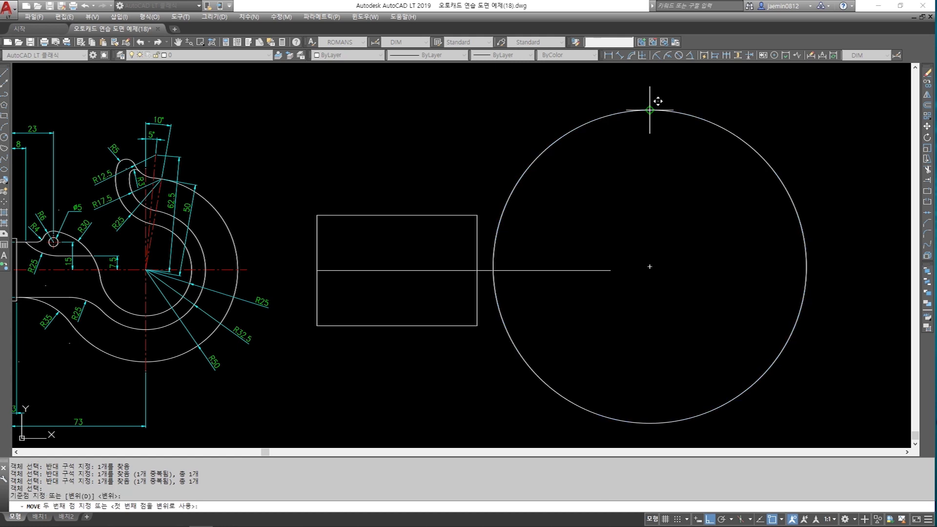
{"action": "scroll", "coordinate": [481, 210], "scroll_direction": "up", "scroll_amount": 4}
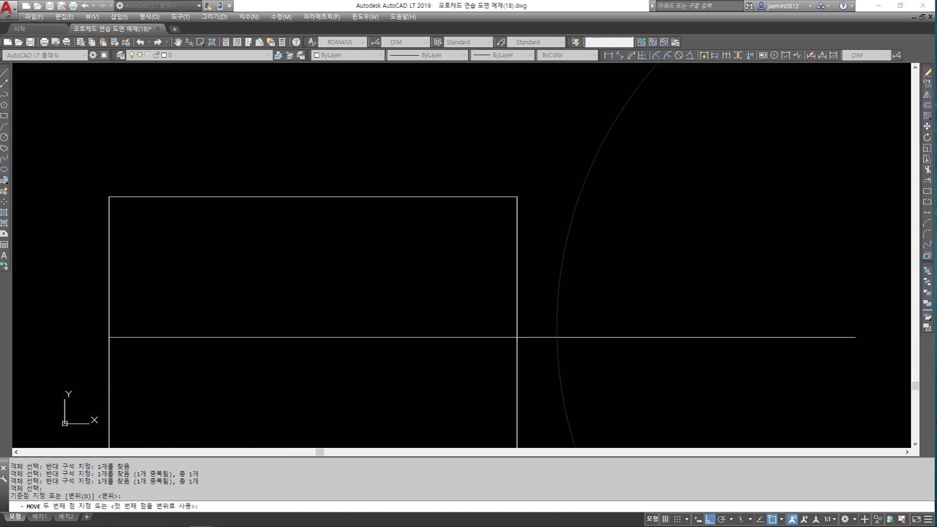
{"action": "left_click", "coordinate": [518, 197]}
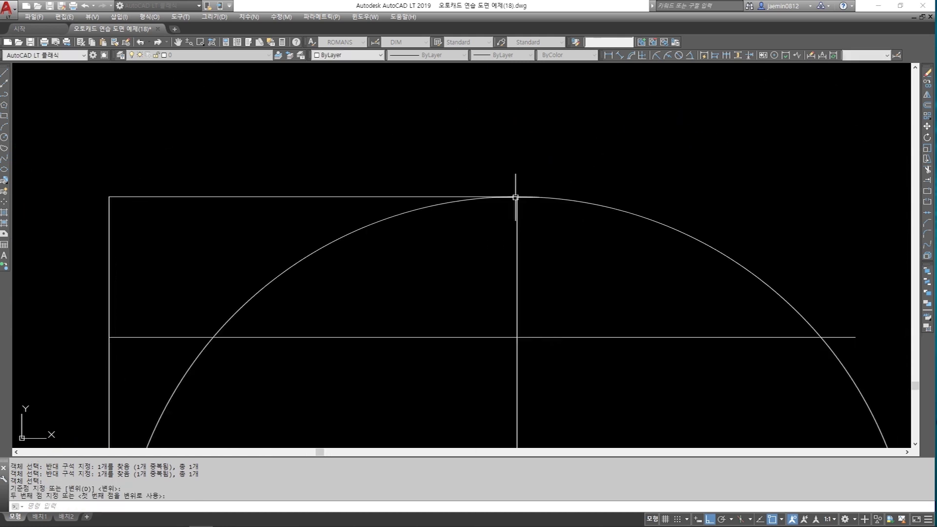
Move the previously selected circle 50 mm horizontally to the left
{"action": "scroll", "coordinate": [510, 249], "scroll_direction": "down", "scroll_amount": 4}
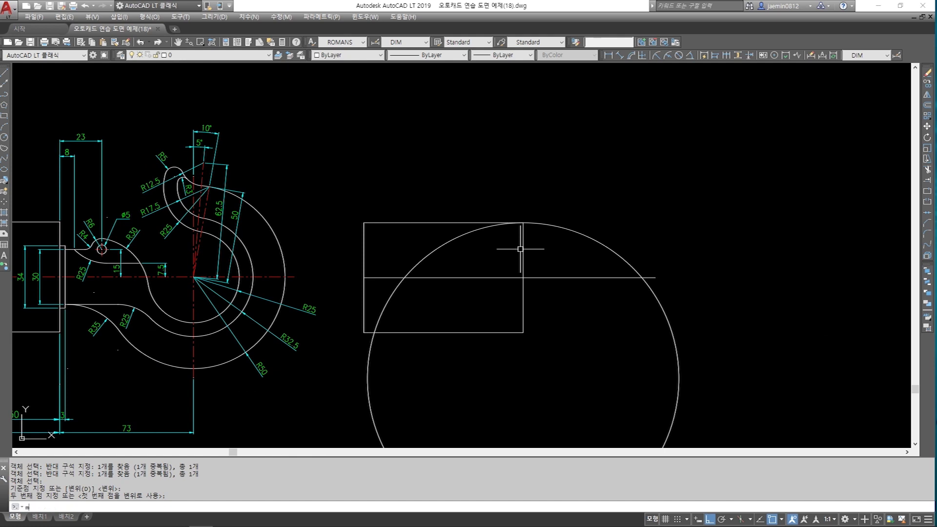
{"action": "key", "text": "Return"}
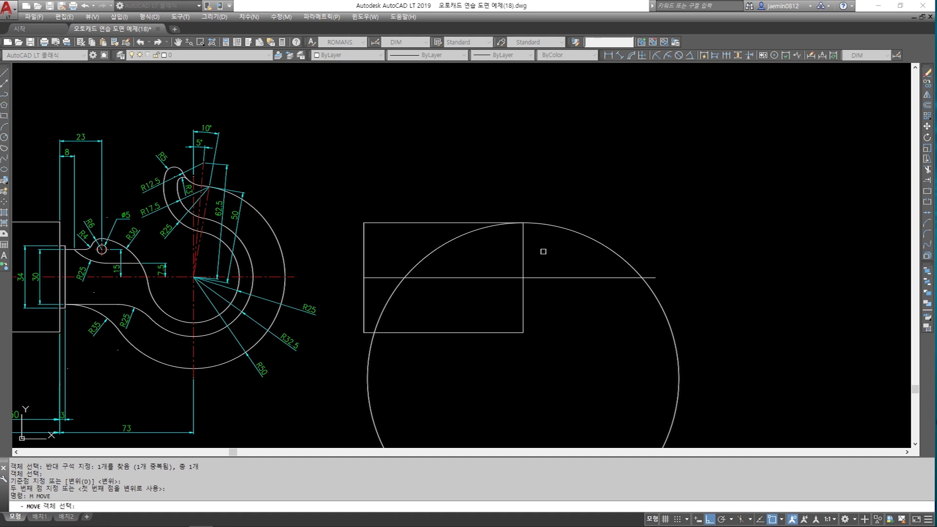
{"action": "key", "text": "Return"}
{"action": "middle_click_drag", "start_coordinate": [543, 252], "coordinate": [556, 182]}
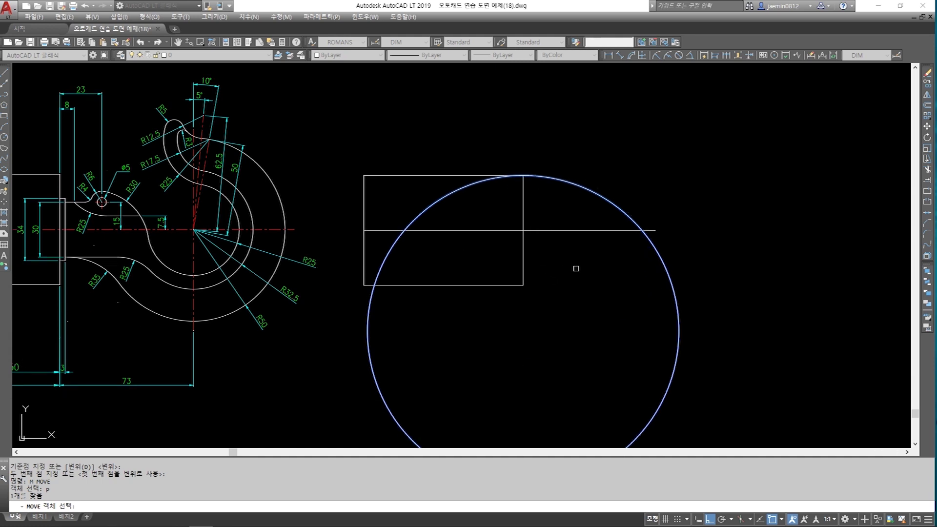
{"action": "key", "text": "Return"}
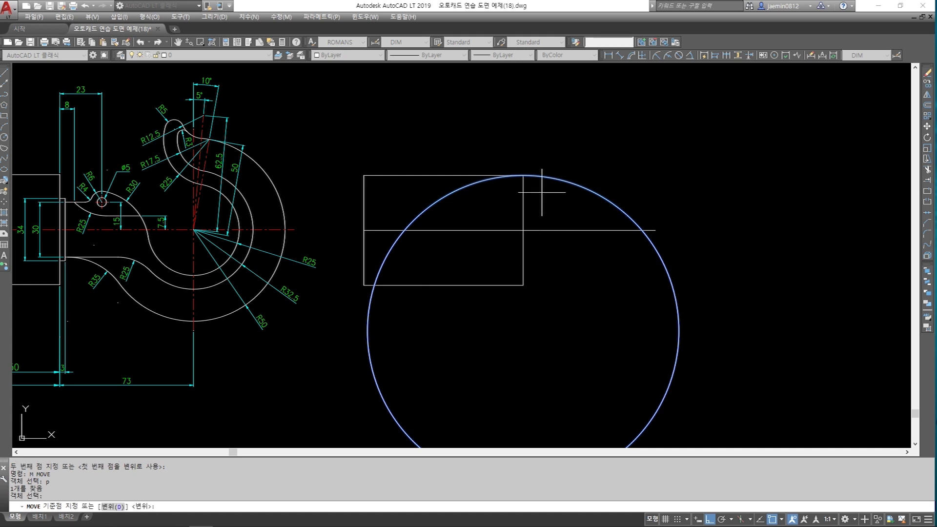
{"action": "left_click", "coordinate": [682, 137]}
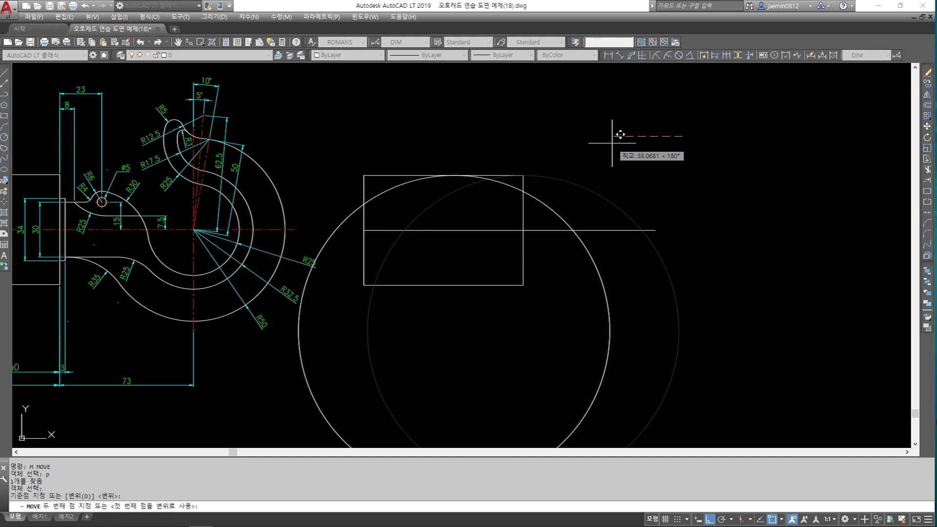
{"action": "type", "text": "50"}
{"action": "key", "text": "Return"}
Place a linear dimension above the outline between its upper right corner and the circle's top point
{"action": "key", "text": "Escape"}
{"action": "type", "text": "aa"}
{"action": "key", "text": "Return"}
{"action": "left_click", "coordinate": [518, 174]}
{"action": "left_click", "coordinate": [432, 176]}
{"action": "left_click", "coordinate": [477, 150]}
{"action": "key", "text": "Escape"}
{"action": "scroll", "coordinate": [471, 154], "scroll_direction": "up", "scroll_amount": 2}
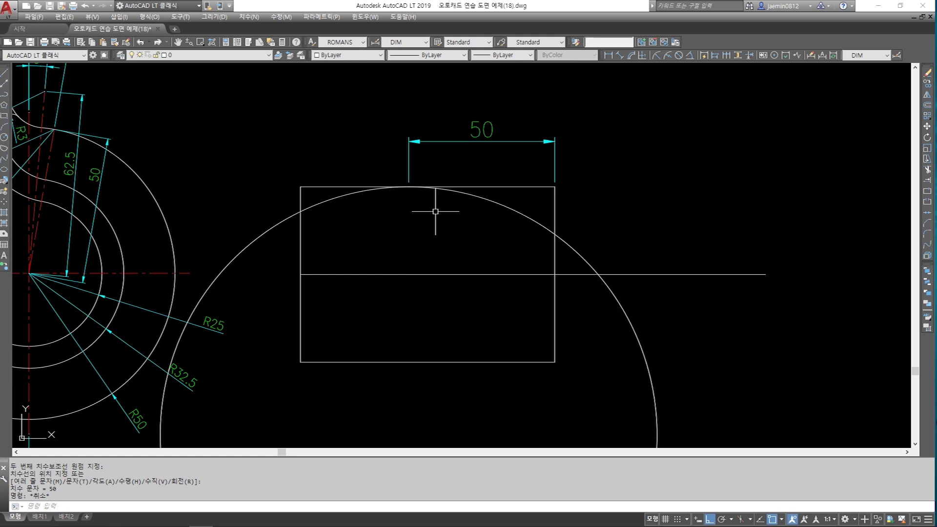
Trim the circle and the outline's upper left corner lines, leaving only the rounded corner arc
{"action": "scroll", "coordinate": [435, 211], "scroll_direction": "down", "scroll_amount": 2}
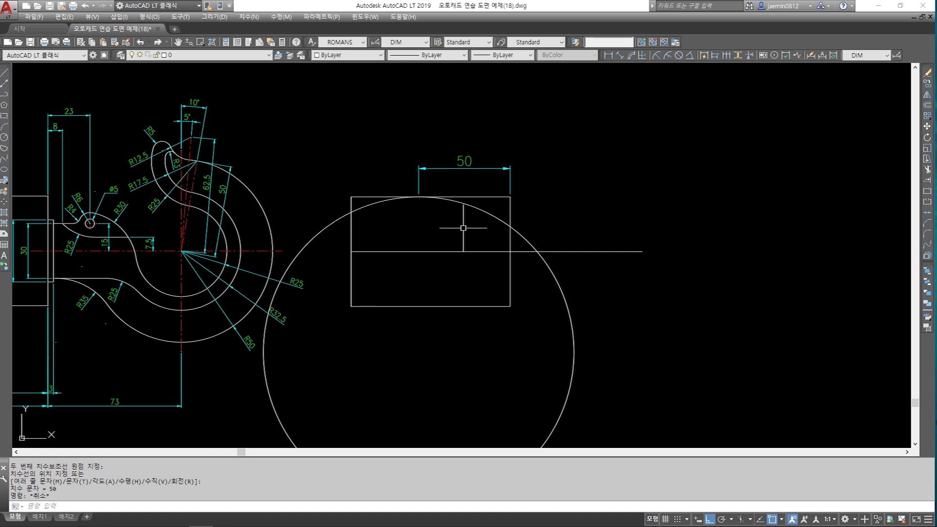
{"action": "scroll", "coordinate": [442, 228], "scroll_direction": "up", "scroll_amount": 2}
{"action": "type", "text": "tr"}
{"action": "key", "text": "Return"}
{"action": "left_click", "coordinate": [490, 178]}
{"action": "left_click", "coordinate": [303, 224]}
{"action": "left_click", "coordinate": [290, 234]}
{"action": "left_click", "coordinate": [287, 201]}
{"action": "left_click", "coordinate": [273, 219]}
{"action": "key", "text": "Return"}
{"action": "left_click", "coordinate": [278, 213]}
{"action": "left_click", "coordinate": [337, 181]}
{"action": "left_click", "coordinate": [333, 173]}
{"action": "left_click", "coordinate": [298, 187]}
{"action": "key", "text": "Escape"}
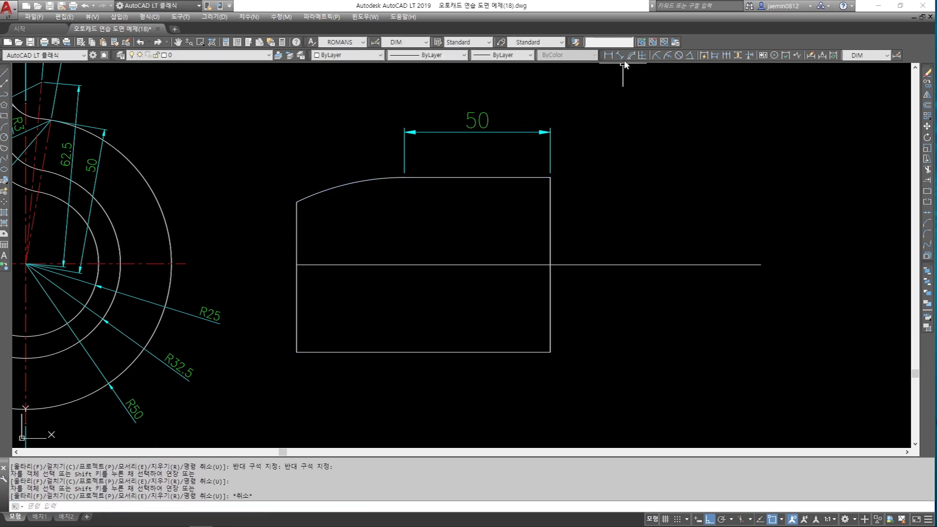
Add a radius dimension to the trimmed arc at the outline's upper left corner
{"action": "left_click", "coordinate": [656, 55]}
{"action": "left_click", "coordinate": [351, 181]}
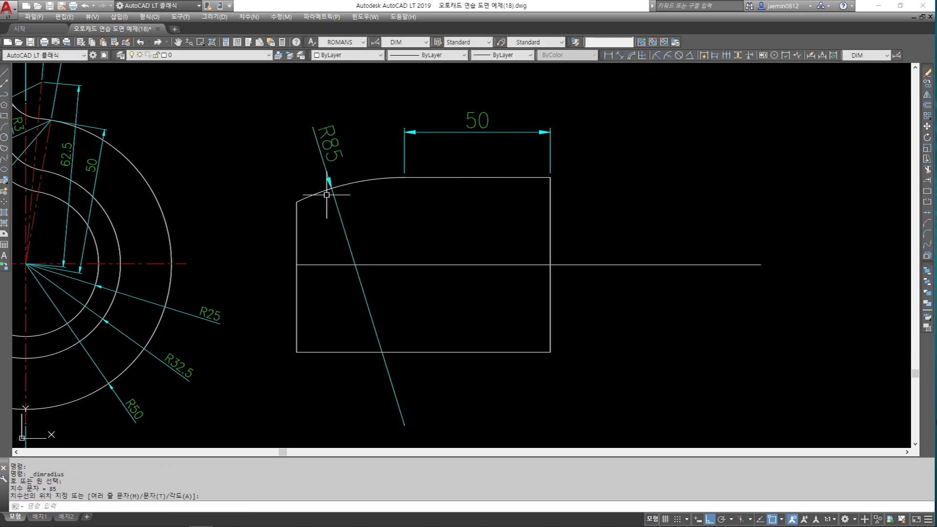
{"action": "key", "text": "Escape"}
Erase the radius dimension from the upper left corner arc
{"action": "type", "text": "e"}
{"action": "key", "text": "space"}
{"action": "left_click", "coordinate": [356, 149]}
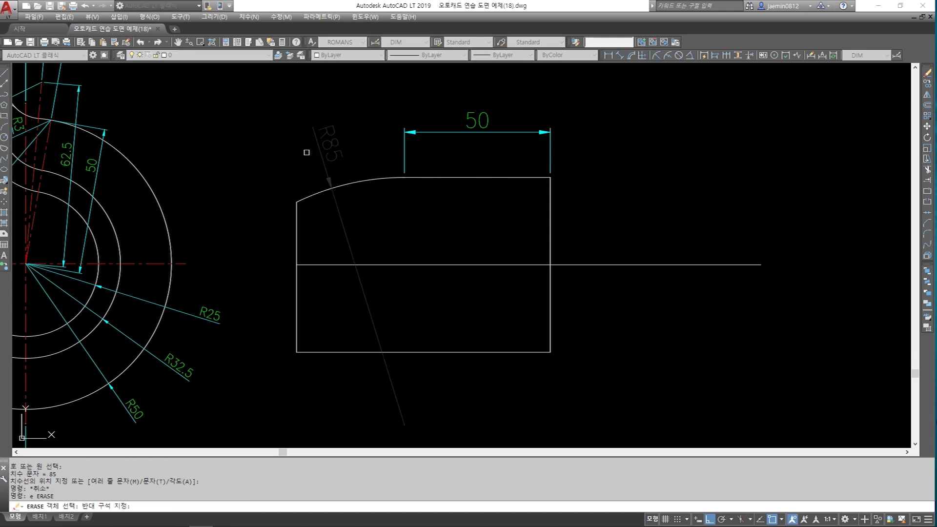
{"action": "left_click", "coordinate": [306, 153]}
{"action": "key", "text": "space"}
Compare the new upper left arc with the matching lower arc on the reference handle
{"action": "middle_click_drag", "start_coordinate": [363, 223], "coordinate": [389, 213]}
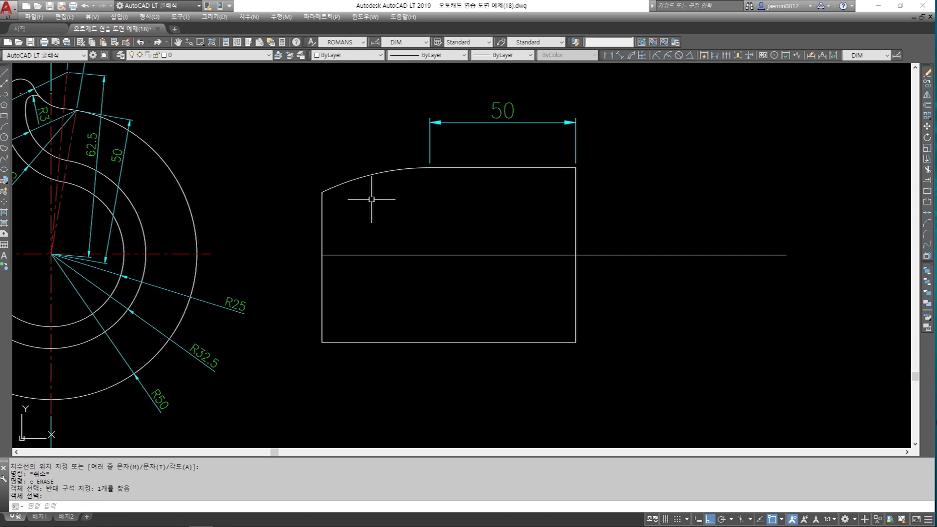
{"action": "left_click", "coordinate": [368, 175]}
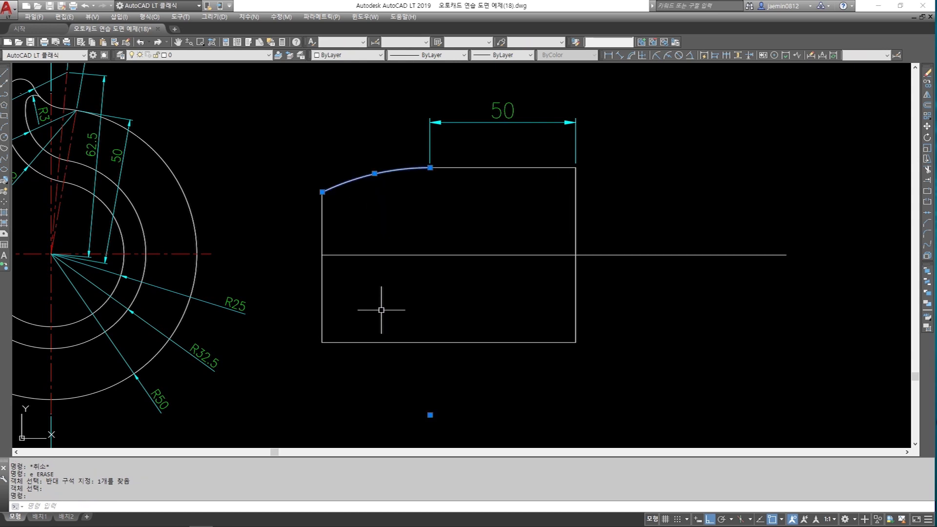
{"action": "scroll", "coordinate": [400, 295], "scroll_direction": "down", "scroll_amount": 4}
{"action": "scroll", "coordinate": [249, 229], "scroll_direction": "up", "scroll_amount": 5}
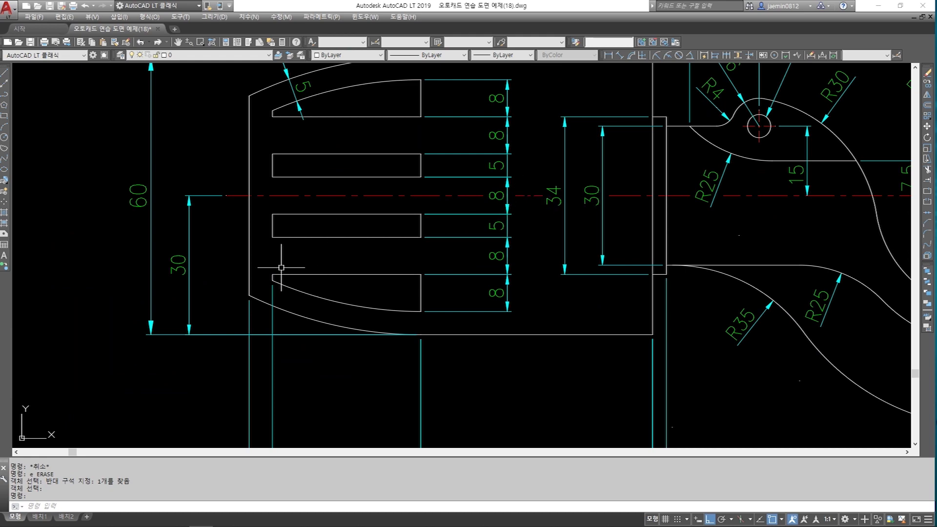
{"action": "middle_click_drag", "start_coordinate": [278, 268], "coordinate": [256, 324]}
{"action": "scroll", "coordinate": [256, 324], "scroll_direction": "down", "scroll_amount": 2}
{"action": "middle_click_drag", "start_coordinate": [616, 296], "coordinate": [412, 291]}
{"action": "middle_click_drag", "start_coordinate": [845, 287], "coordinate": [475, 293]}
Mirror the upper left corner arc about the outline's horizontal centreline, keeping the original arc
{"action": "key", "text": "Escape"}
{"action": "type", "text": "m,"}
{"action": "type", "text": "i"}
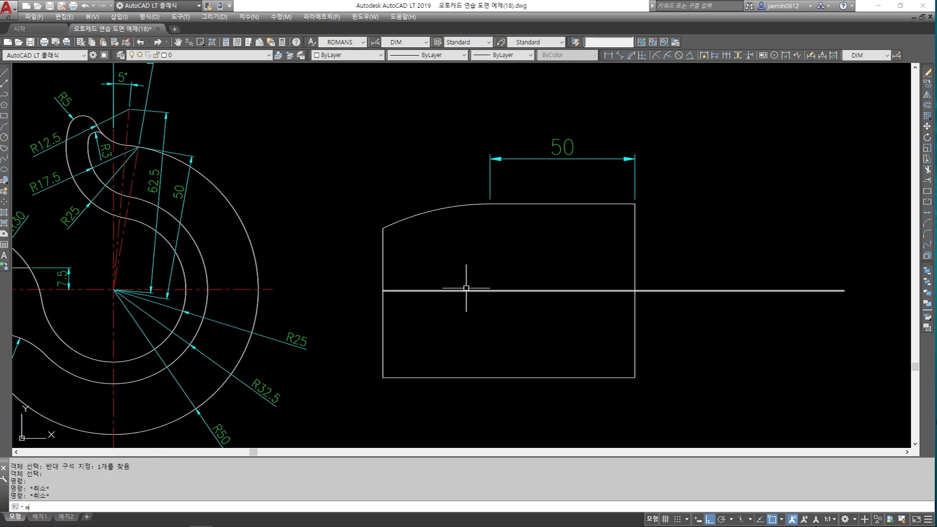
{"action": "type", "text": "r"}
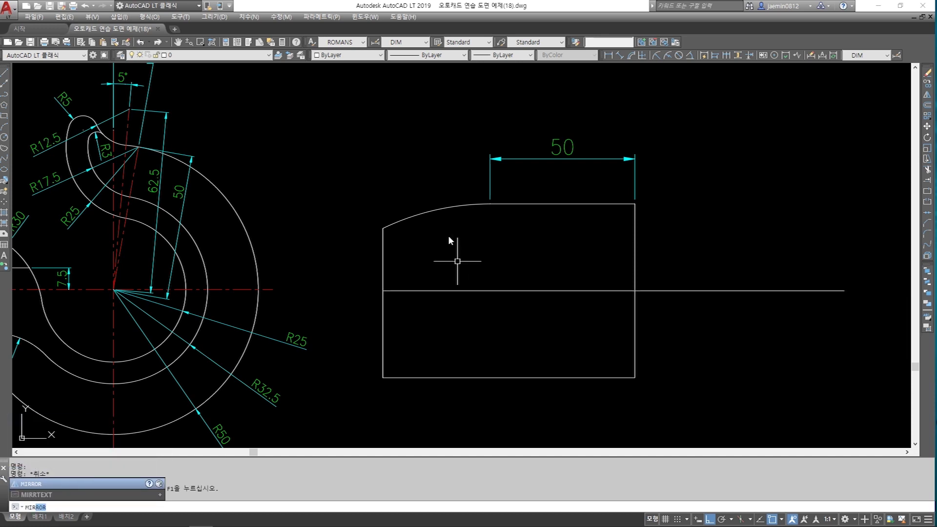
{"action": "key", "text": "Return"}
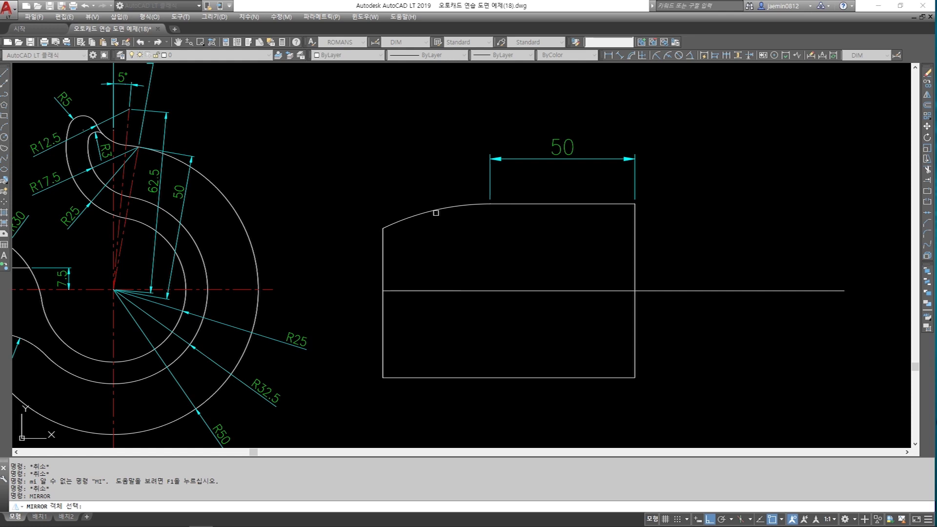
{"action": "left_click", "coordinate": [436, 210]}
{"action": "key", "text": "Return"}
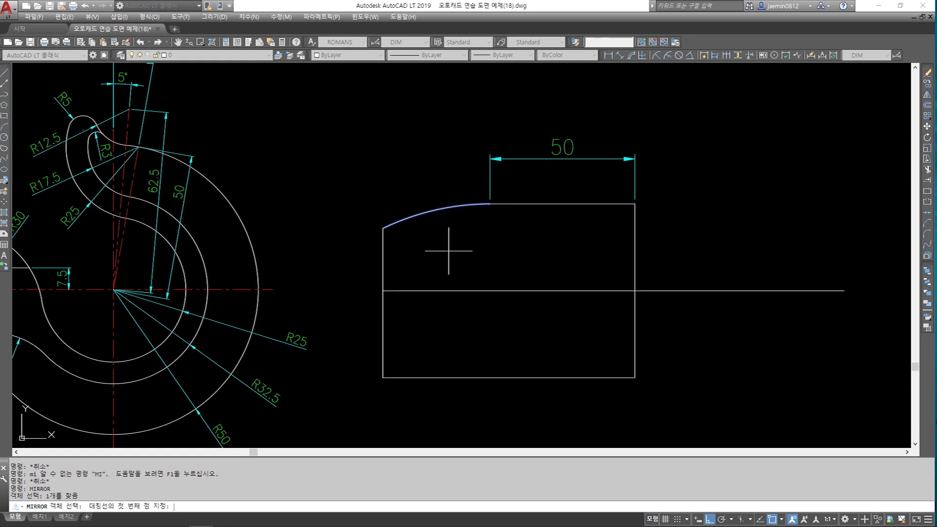
{"action": "left_click", "coordinate": [382, 291]}
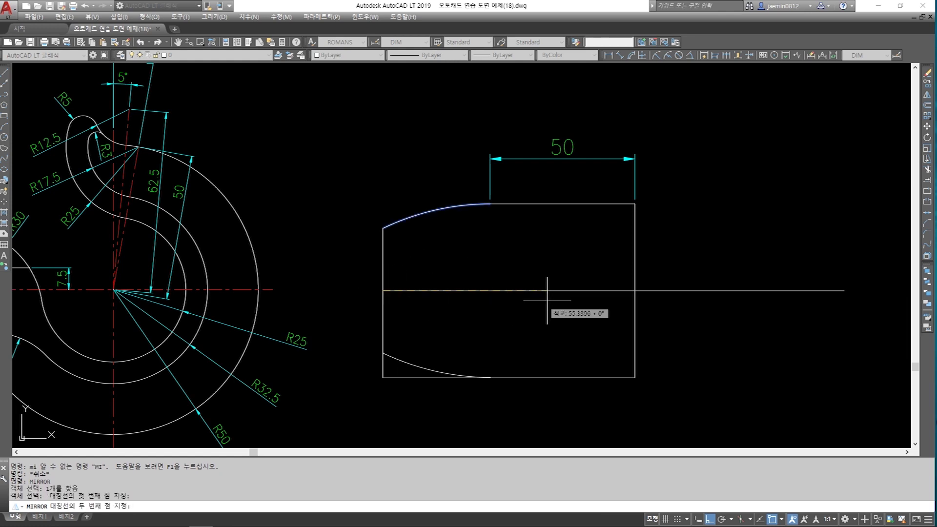
{"action": "left_click", "coordinate": [855, 302]}
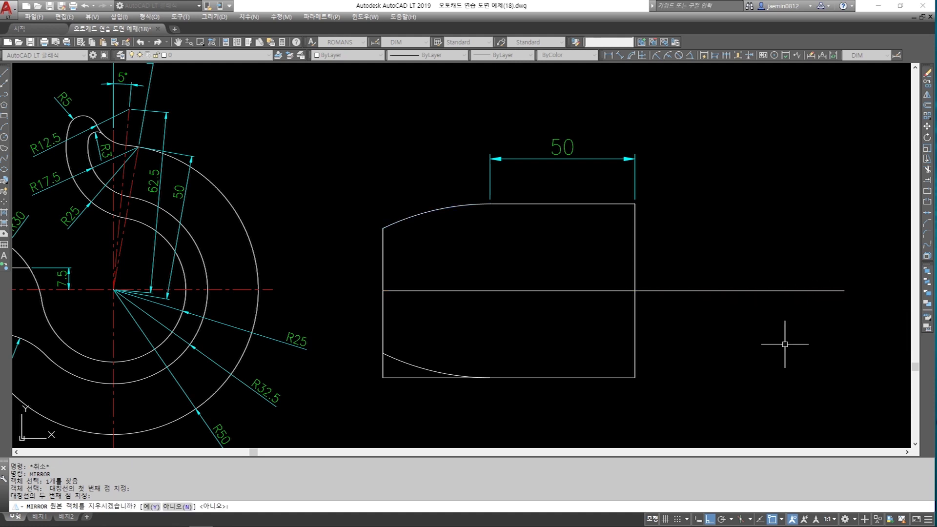
{"action": "key", "text": "Return"}
Trim the outline's lower left corner lines back to the mirrored arc
{"action": "type", "text": "t"}
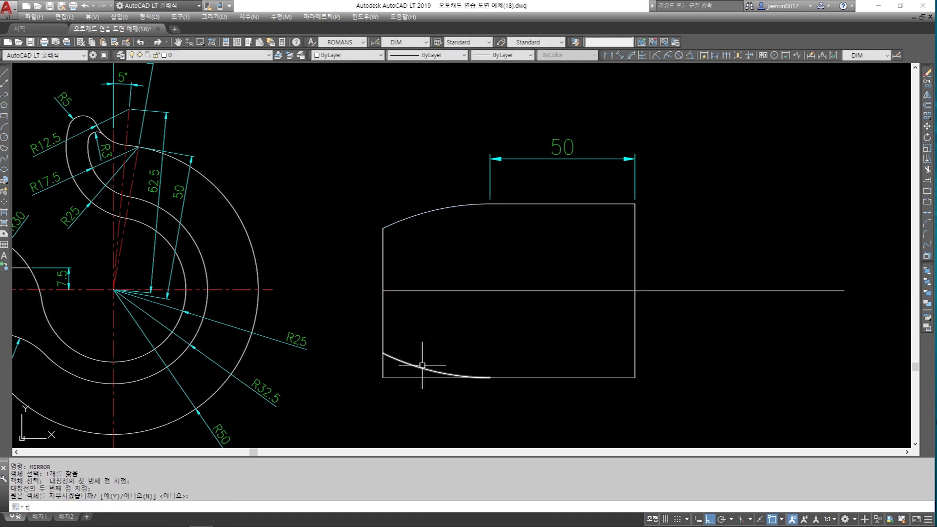
{"action": "type", "text": "r"}
{"action": "key", "text": "Return"}
{"action": "left_click", "coordinate": [422, 366]}
{"action": "key", "text": "Return"}
{"action": "left_click", "coordinate": [391, 369]}
{"action": "left_click", "coordinate": [361, 386]}
{"action": "key", "text": "Escape"}
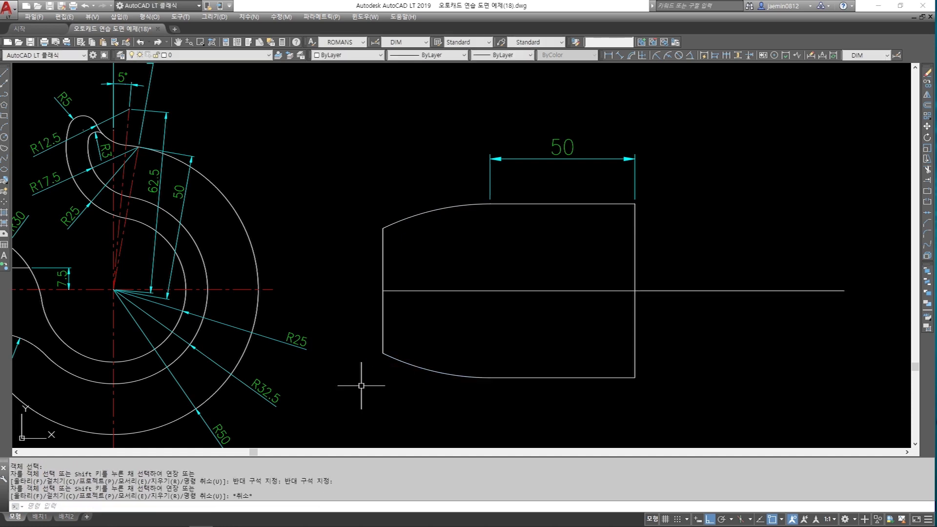
Erase the 50 mm horizontal dimension above the new handle outline
{"action": "middle_click_drag", "start_coordinate": [362, 386], "coordinate": [464, 334]}
{"action": "key", "text": "Escape"}
{"action": "type", "text": "e"}
{"action": "left_click", "coordinate": [635, 100]}
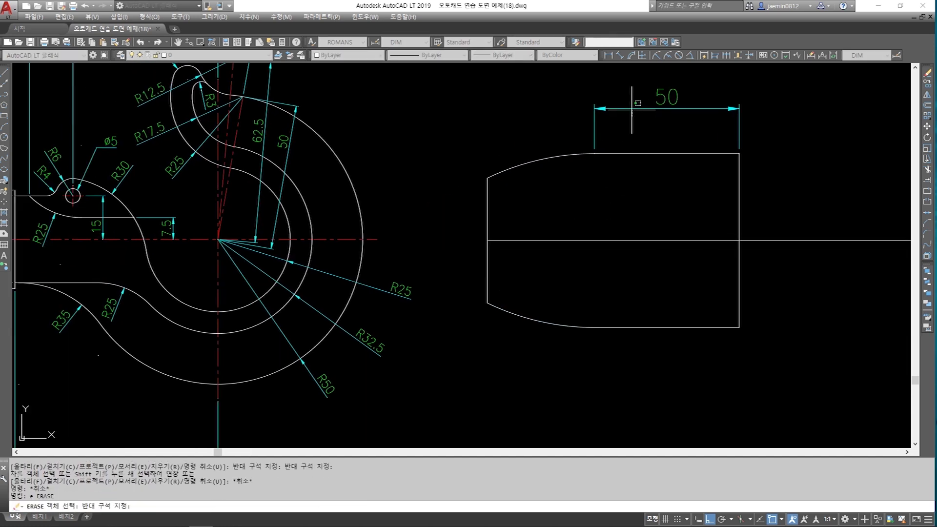
{"action": "left_click", "coordinate": [603, 129]}
{"action": "key", "text": "space"}
Examine the reference handle's slot dimensions, including their spacing from the centreline and their horizontal extent
{"action": "scroll", "coordinate": [532, 214], "scroll_direction": "down", "scroll_amount": 3}
{"action": "scroll", "coordinate": [314, 216], "scroll_direction": "up", "scroll_amount": 3}
{"action": "middle_click_drag", "start_coordinate": [314, 216], "coordinate": [512, 185]}
{"action": "middle_click_drag", "start_coordinate": [448, 248], "coordinate": [458, 226]}
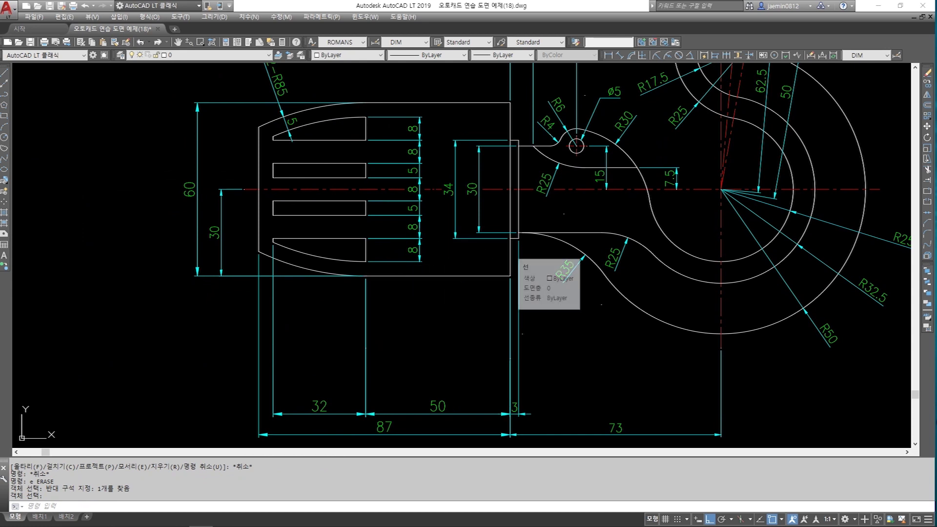
{"action": "left_click", "coordinate": [510, 252]}
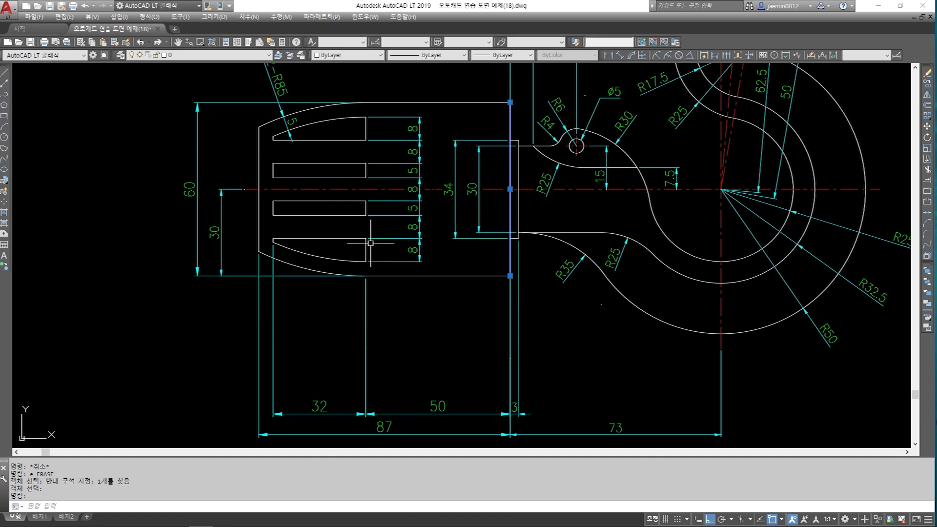
{"action": "middle_click_drag", "start_coordinate": [286, 202], "coordinate": [324, 215]}
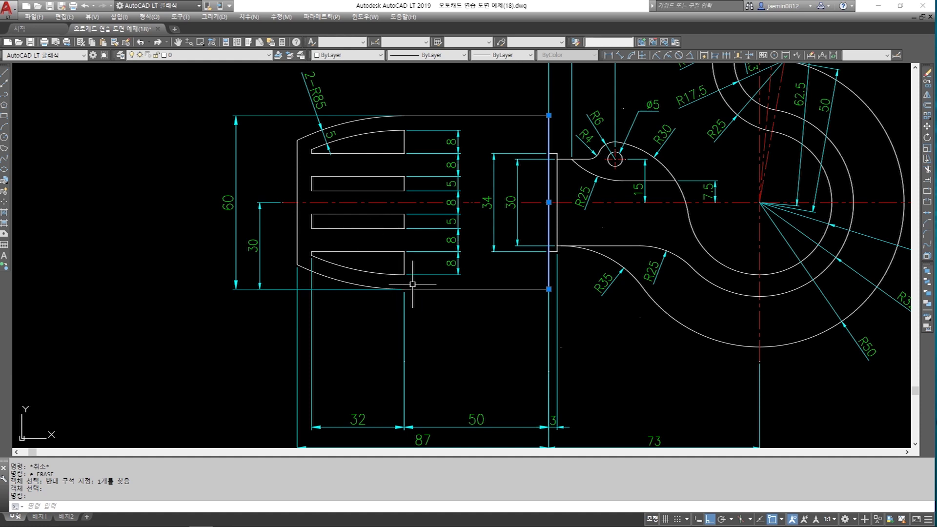
{"action": "scroll", "coordinate": [386, 215], "scroll_direction": "up", "scroll_amount": 2}
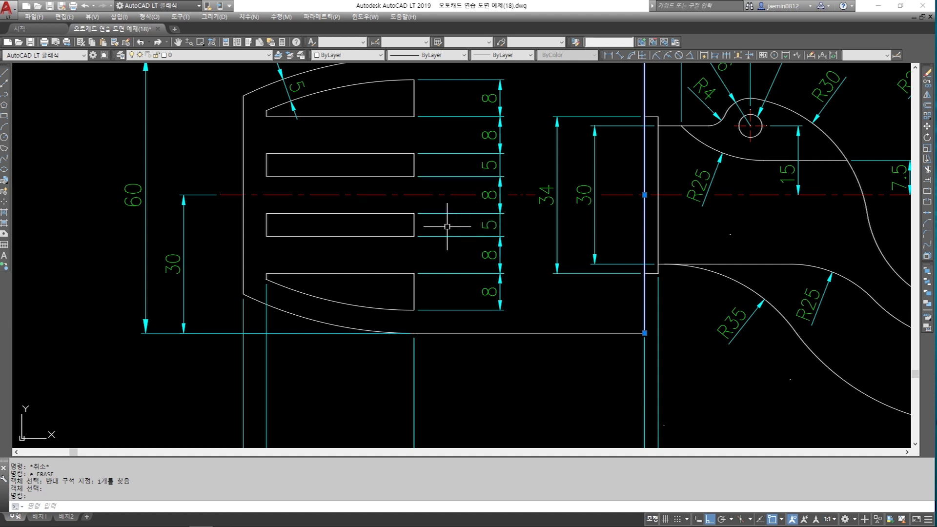
{"action": "middle_click_drag", "start_coordinate": [415, 236], "coordinate": [463, 241]}
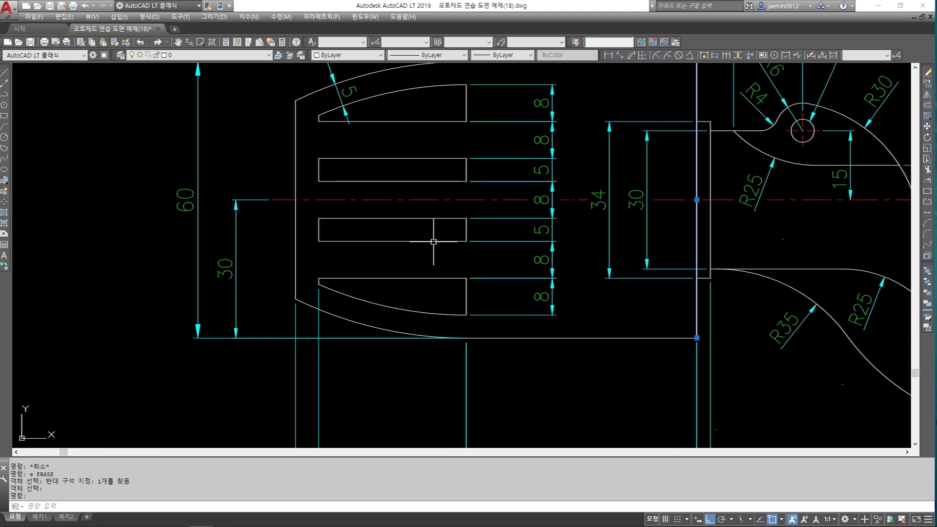
{"action": "scroll", "coordinate": [449, 229], "scroll_direction": "down", "scroll_amount": 3}
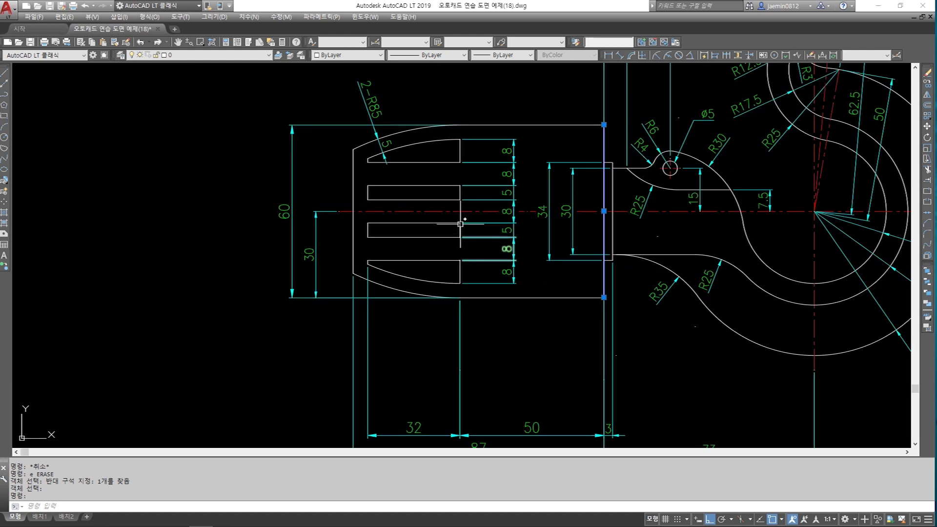
{"action": "left_click", "coordinate": [367, 230]}
{"action": "middle_click_drag", "start_coordinate": [392, 335], "coordinate": [394, 278]}
{"action": "key", "text": "Escape"}
{"action": "left_click", "coordinate": [411, 366]}
{"action": "left_click", "coordinate": [414, 367]}
{"action": "key", "text": "Escape"}
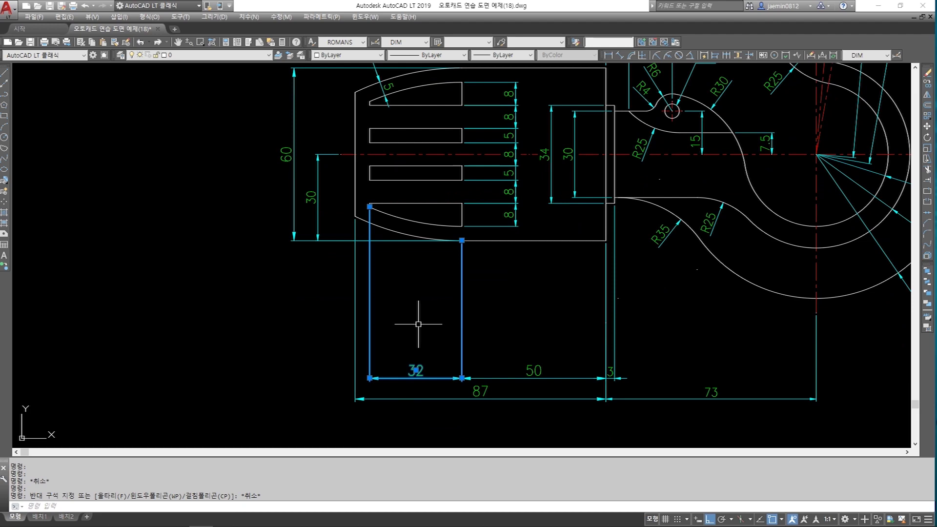
{"action": "key", "text": "Escape"}
{"action": "middle_click_drag", "start_coordinate": [791, 285], "coordinate": [342, 285]}
{"action": "mouse_move", "coordinate": [810, 215]}
{"action": "middle_mouse_down"}
{"action": "mouse_move", "coordinate": [461, 284]}
{"action": "mouse_move", "coordinate": [474, 295]}
{"action": "middle_mouse_up"}
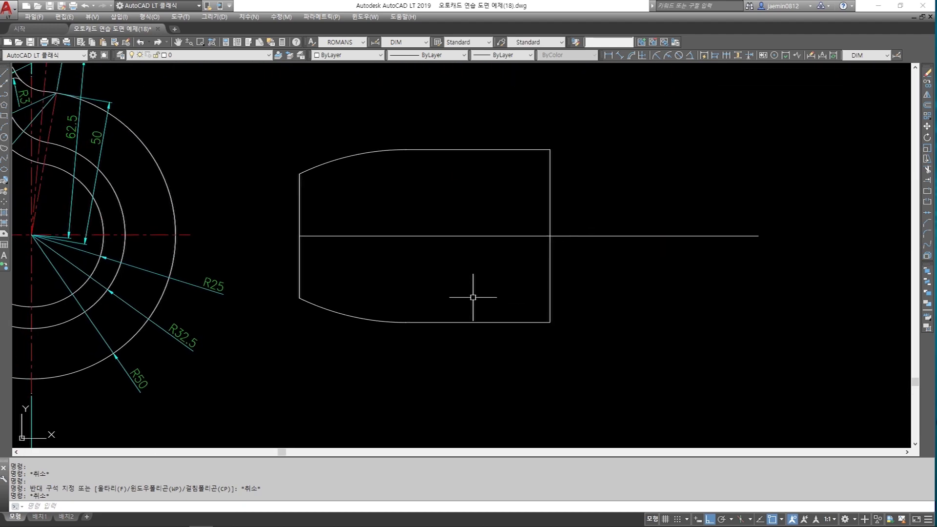
Offset the new outline's horizontal centreline 4 mm downward
{"action": "key", "text": "Return"}
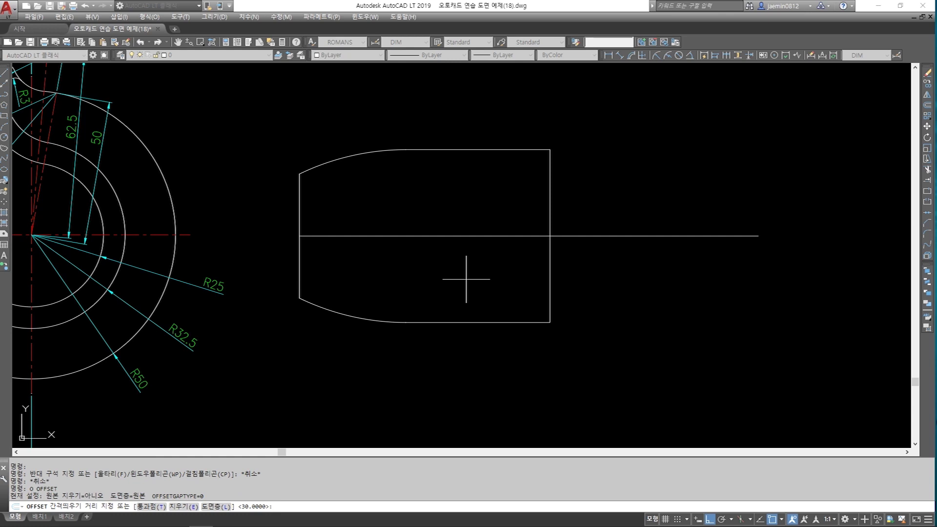
{"action": "type", "text": "4"}
{"action": "key", "text": "Return"}
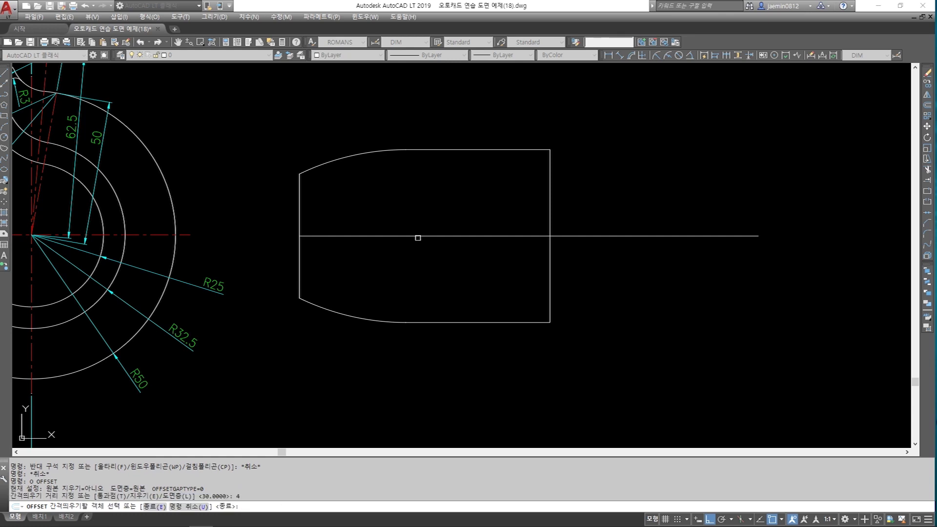
{"action": "left_click", "coordinate": [417, 233]}
{"action": "left_click", "coordinate": [417, 259]}
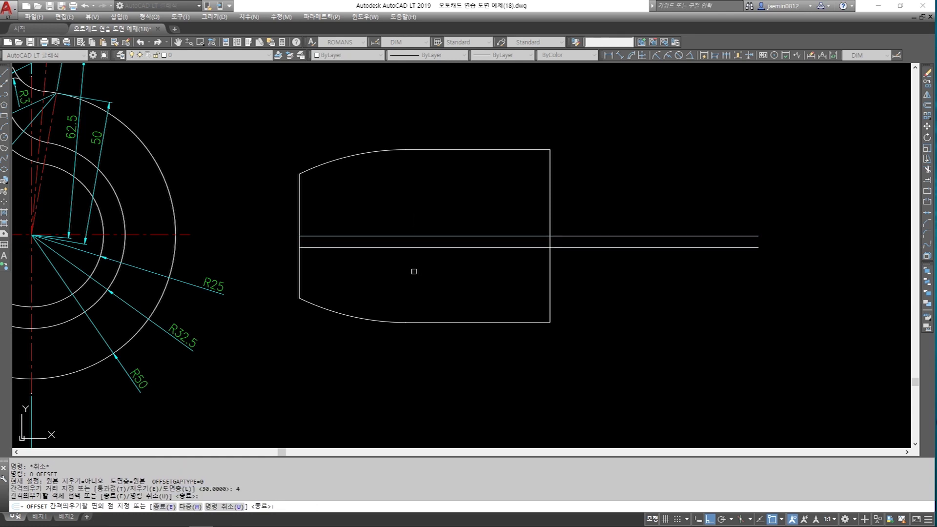
Check the slot height on the reference handle and offset the new line below the centreline 5 mm downward
{"action": "middle_click_drag", "start_coordinate": [309, 276], "coordinate": [517, 278]}
{"action": "scroll", "coordinate": [518, 277], "scroll_direction": "down", "scroll_amount": 2}
{"action": "scroll", "coordinate": [221, 236], "scroll_direction": "up", "scroll_amount": 5}
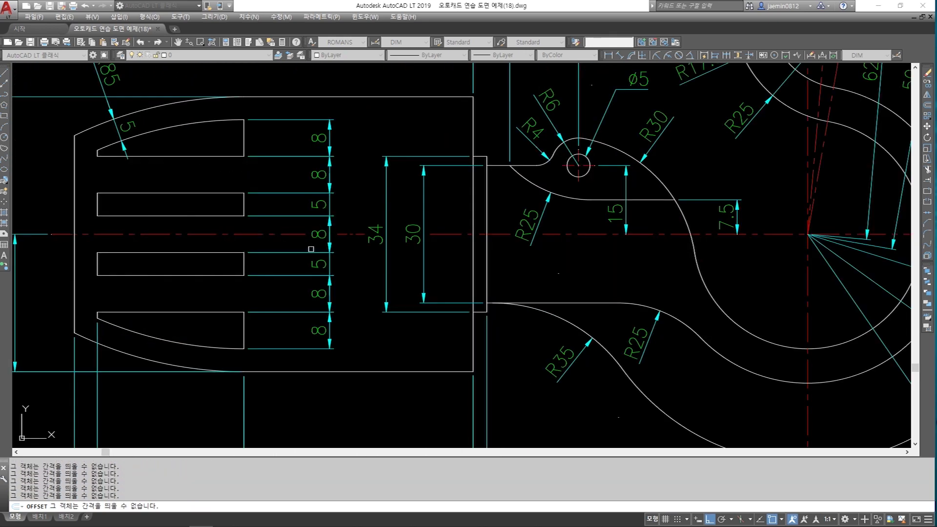
{"action": "scroll", "coordinate": [318, 264], "scroll_direction": "down", "scroll_amount": 4}
{"action": "middle_click_drag", "start_coordinate": [669, 255], "coordinate": [429, 262]}
{"action": "scroll", "coordinate": [471, 274], "scroll_direction": "up", "scroll_amount": 4}
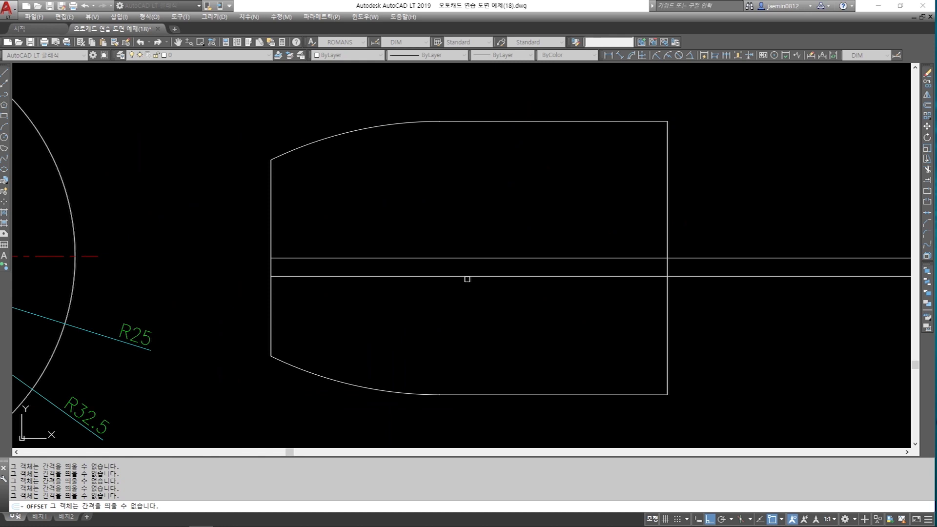
{"action": "key", "text": "Escape"}
{"action": "type", "text": "o"}
{"action": "key", "text": "Return"}
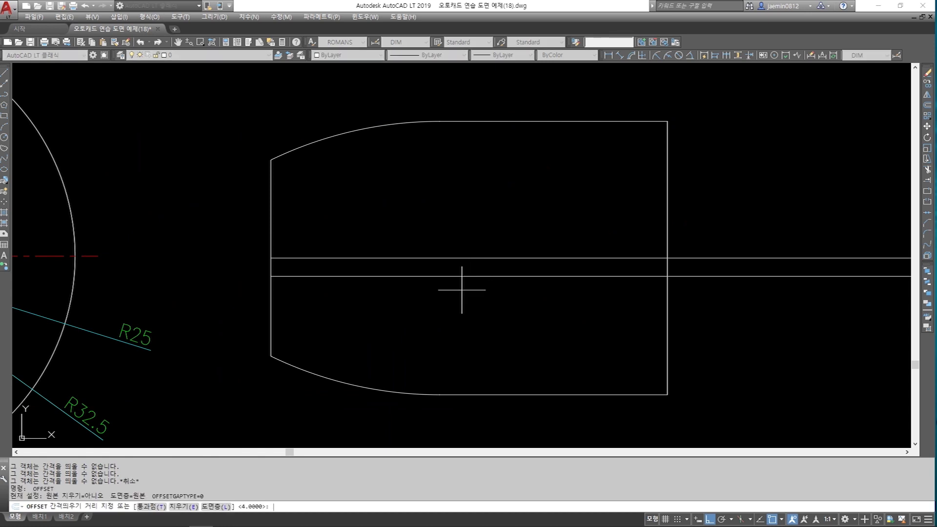
{"action": "type", "text": "5"}
{"action": "key", "text": "Return"}
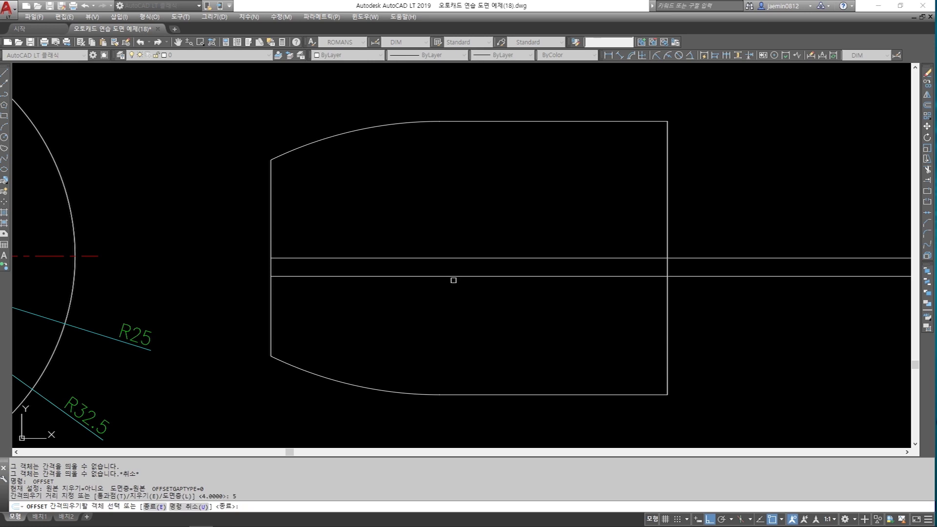
{"action": "left_click", "coordinate": [450, 275]}
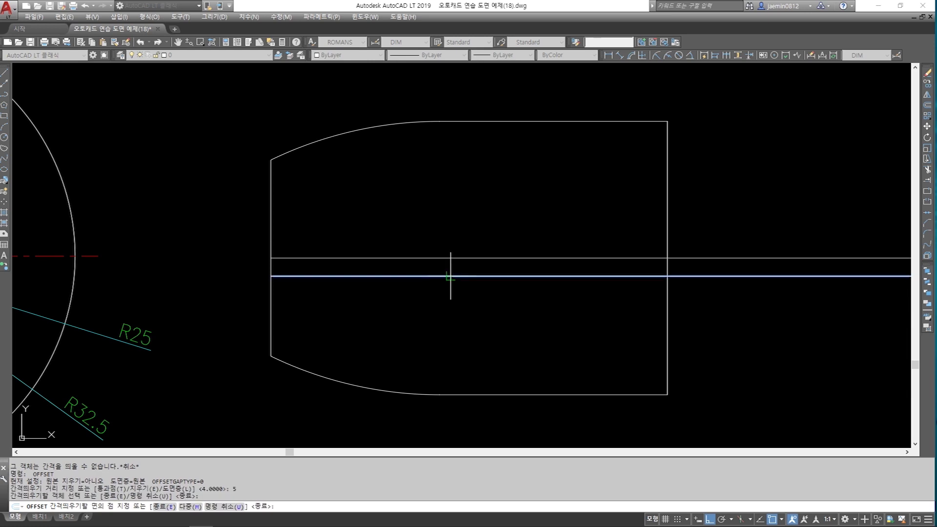
{"action": "left_click", "coordinate": [450, 336]}
{"action": "key", "text": "Escape"}
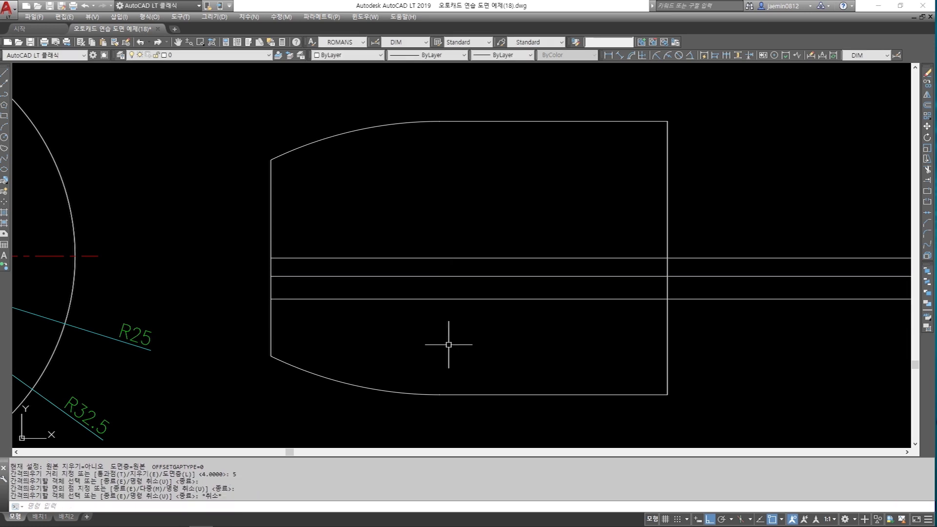
Offset the outline's right vertical edge 50 mm to the left
{"action": "type", "text": "o"}
{"action": "key", "text": "Return"}
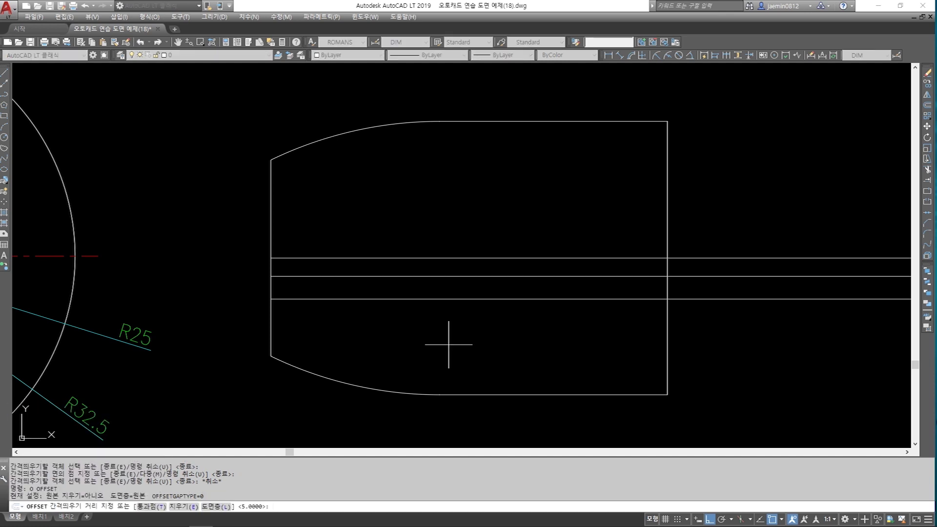
{"action": "type", "text": "50"}
{"action": "key", "text": "Return"}
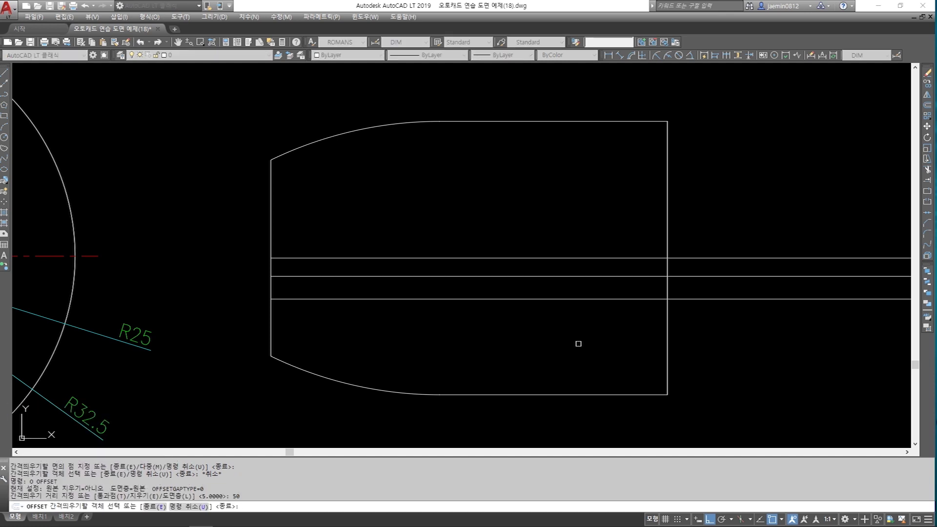
{"action": "left_click", "coordinate": [667, 319]}
{"action": "left_click", "coordinate": [512, 320]}
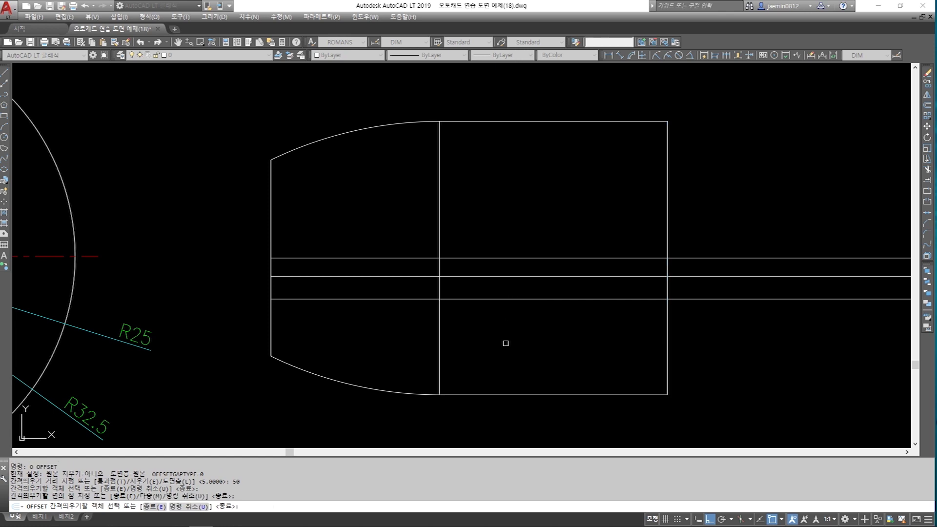
{"action": "key", "text": "Return"}
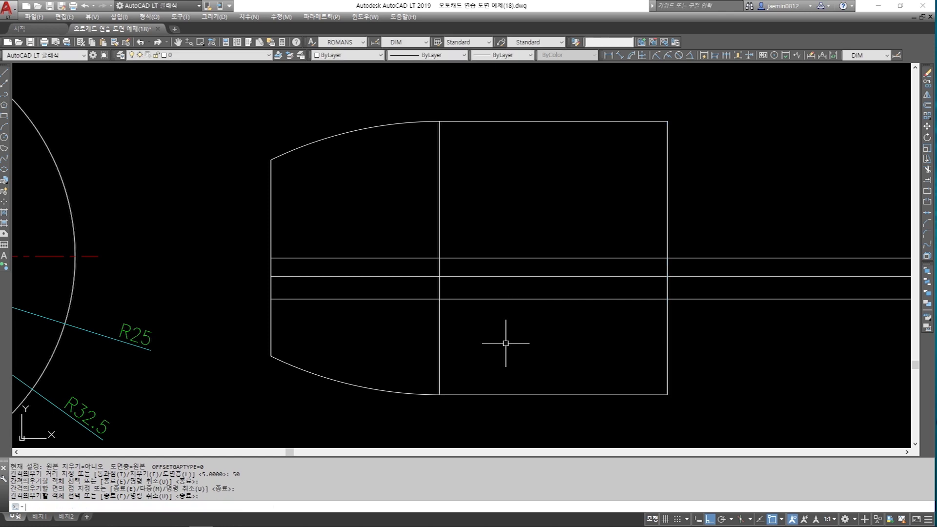
Offset the new inner vertical line 32 mm to the left for the slots' left end
{"action": "key", "text": "Return"}
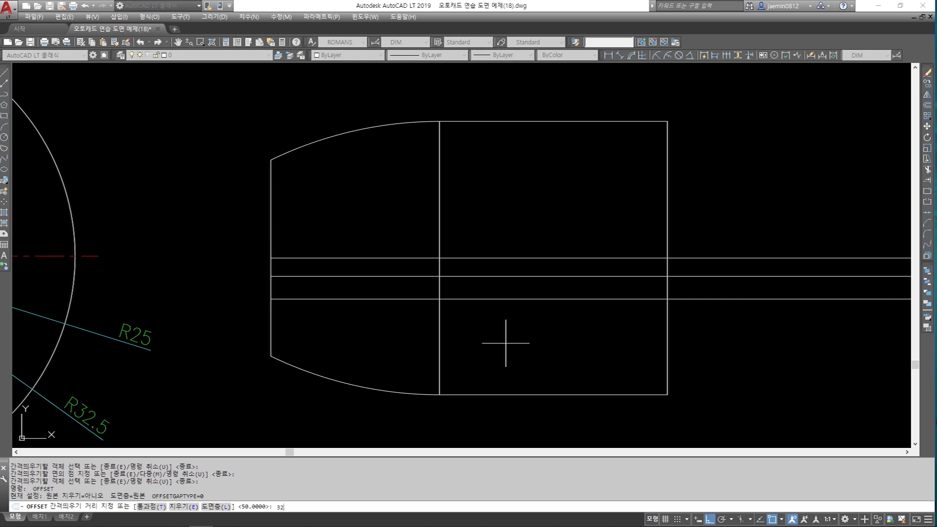
{"action": "key", "text": "Return"}
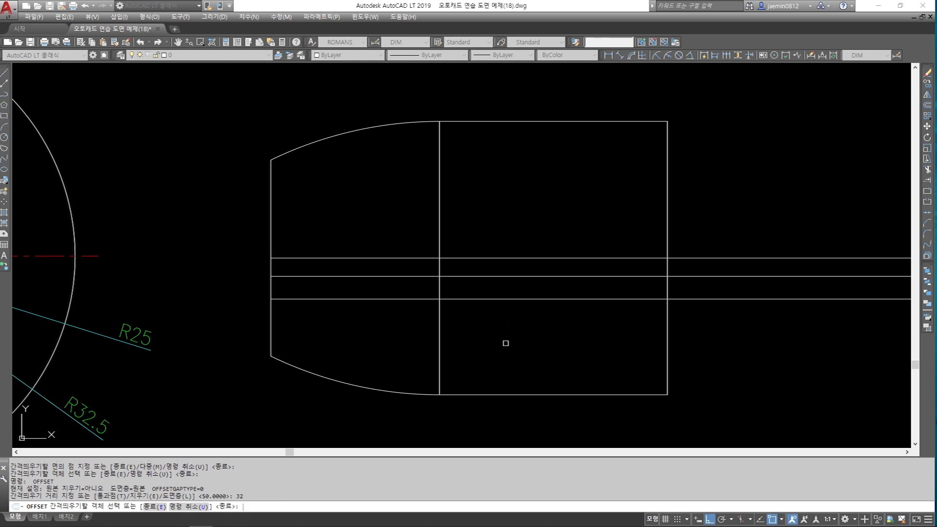
{"action": "left_click", "coordinate": [438, 321]}
{"action": "left_click", "coordinate": [361, 325]}
{"action": "key", "text": "Escape"}
Add a horizontal linear dimension between the lower ends of the two inner vertical lines
{"action": "type", "text": "aa"}
{"action": "key", "text": "Return"}
{"action": "left_click", "coordinate": [294, 395]}
{"action": "left_click", "coordinate": [439, 395]}
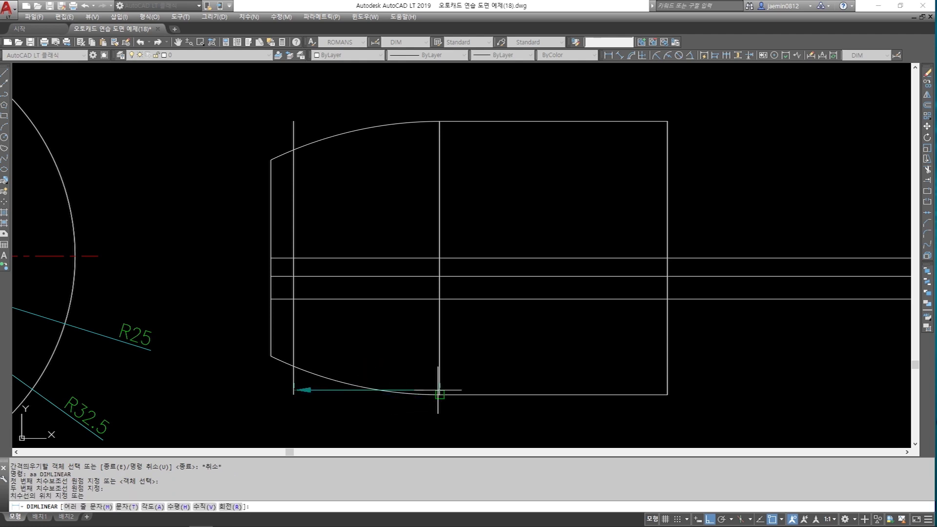
{"action": "left_click", "coordinate": [395, 350]}
{"action": "key", "text": "Escape"}
Erase the linear dimension between the two inner vertical lines
{"action": "type", "text": "e"}
{"action": "key", "text": "Return"}
{"action": "left_click", "coordinate": [401, 371]}
{"action": "left_click", "coordinate": [391, 342]}
{"action": "key", "text": "Return"}
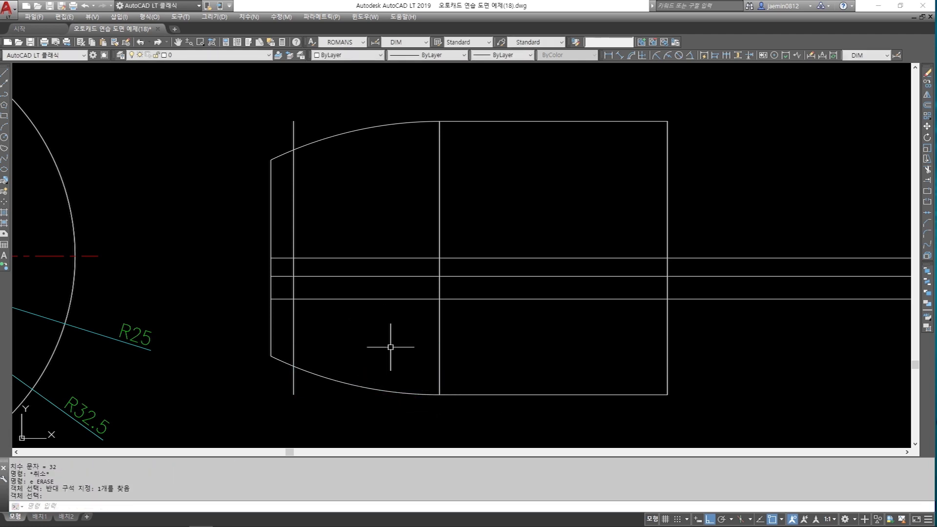
Trim the offset construction lines to leave a closed 32 by 5 mm rectangular slot just below the centre line
{"action": "type", "text": "tr"}
{"action": "key", "text": "Return"}
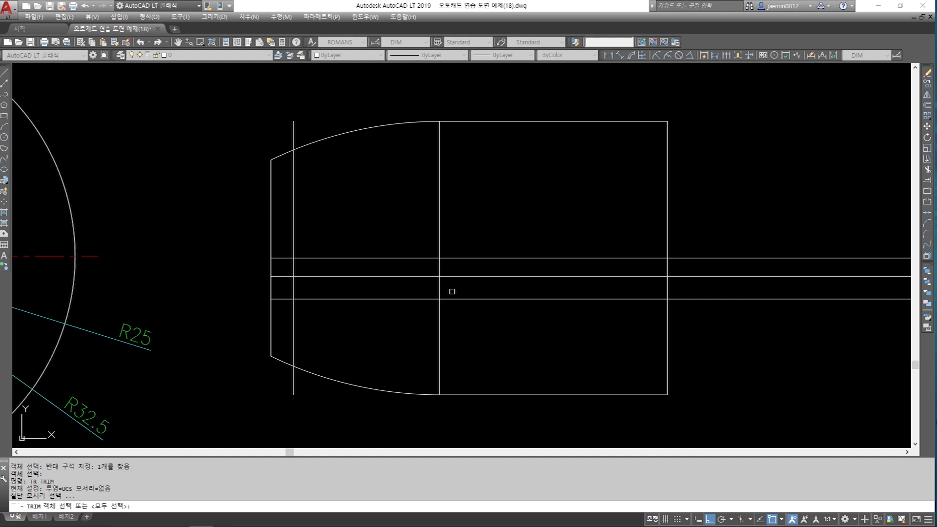
{"action": "left_click", "coordinate": [458, 268]}
{"action": "left_click", "coordinate": [285, 314]}
{"action": "key", "text": "Return"}
{"action": "left_click", "coordinate": [481, 330]}
{"action": "left_click", "coordinate": [469, 294]}
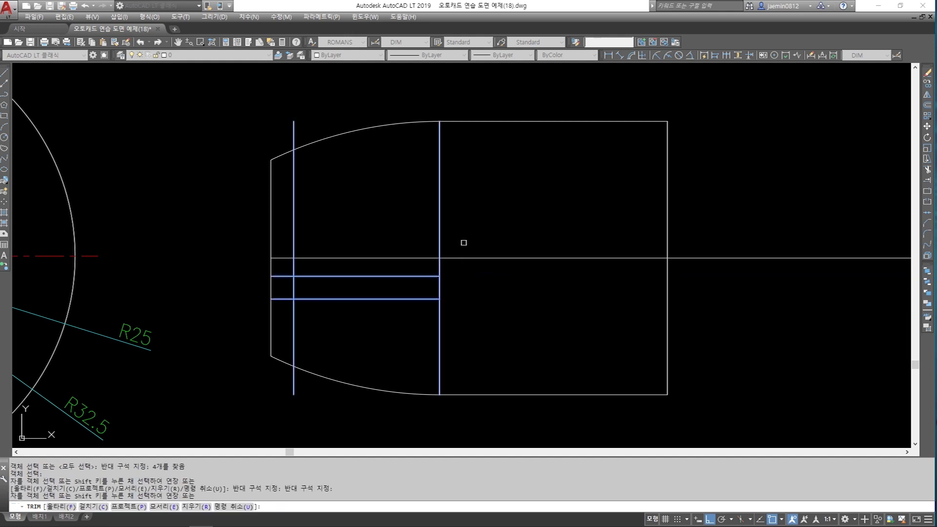
{"action": "left_click", "coordinate": [438, 218]}
{"action": "left_click", "coordinate": [338, 207]}
{"action": "left_click", "coordinate": [287, 227]}
{"action": "left_click", "coordinate": [286, 317]}
{"action": "left_click", "coordinate": [464, 352]}
{"action": "key", "text": "Escape"}
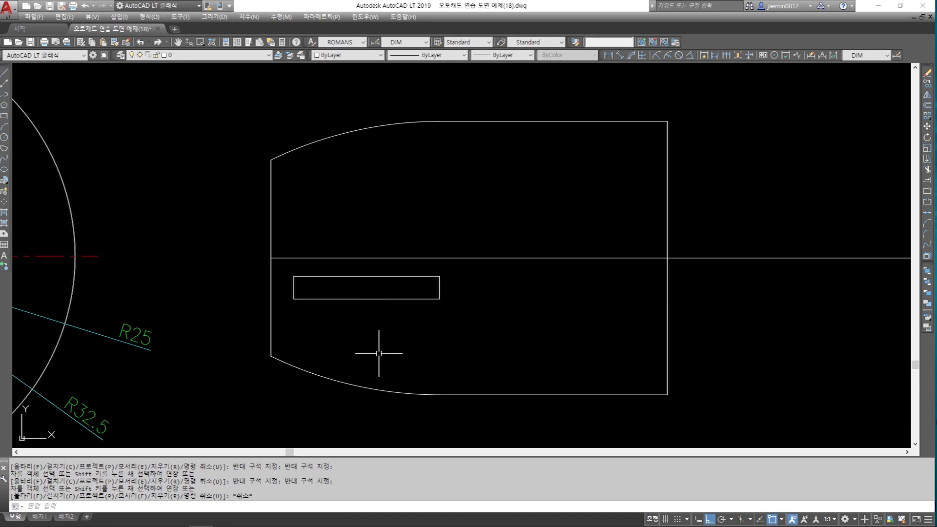
Examine the reference drawing's curved outer slots for their spacing, height and offset from the outline arc
{"action": "scroll", "coordinate": [379, 352], "scroll_direction": "down", "scroll_amount": 3}
{"action": "scroll", "coordinate": [262, 266], "scroll_direction": "up", "scroll_amount": 6}
{"action": "middle_click_drag", "start_coordinate": [262, 266], "coordinate": [336, 274]}
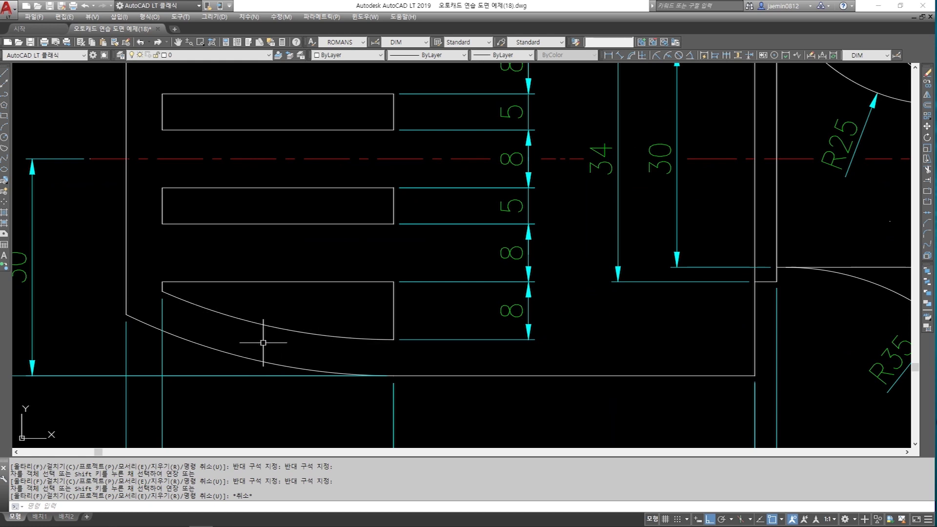
{"action": "scroll", "coordinate": [257, 353], "scroll_direction": "down", "scroll_amount": 3}
{"action": "scroll", "coordinate": [272, 205], "scroll_direction": "up", "scroll_amount": 5}
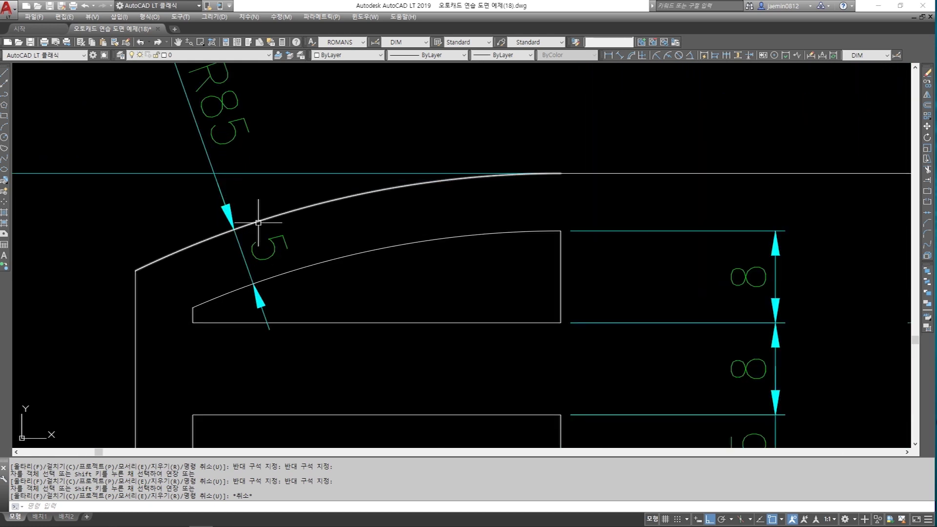
{"action": "scroll", "coordinate": [258, 223], "scroll_direction": "down", "scroll_amount": 2}
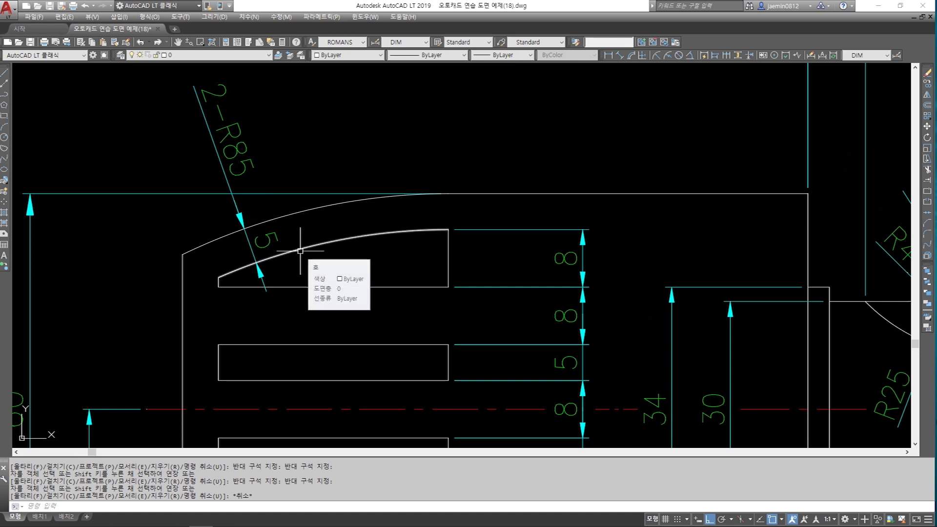
{"action": "scroll", "coordinate": [300, 251], "scroll_direction": "down", "scroll_amount": 4}
{"action": "scroll", "coordinate": [283, 262], "scroll_direction": "up", "scroll_amount": 3}
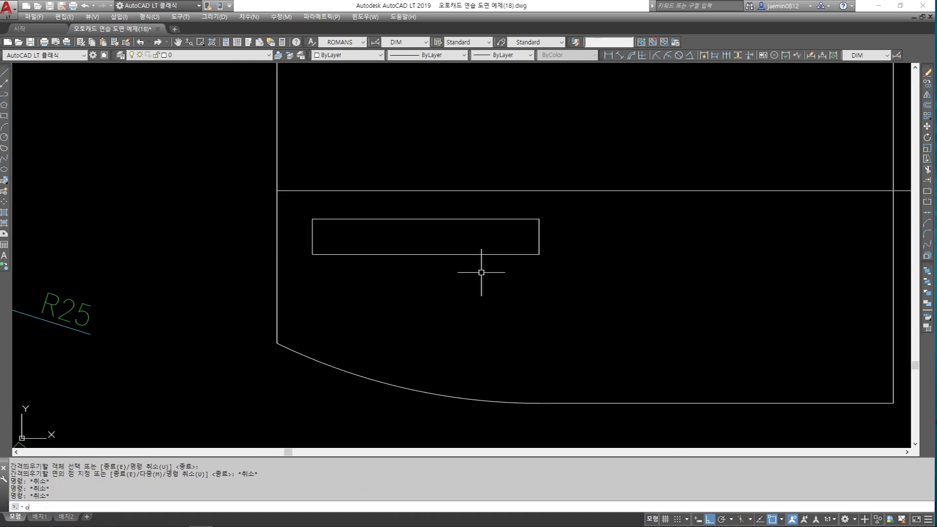
Offset the rectangular slot's lower edge 8 mm downward for the top edge of the curved slot
{"action": "key", "text": "Return"}
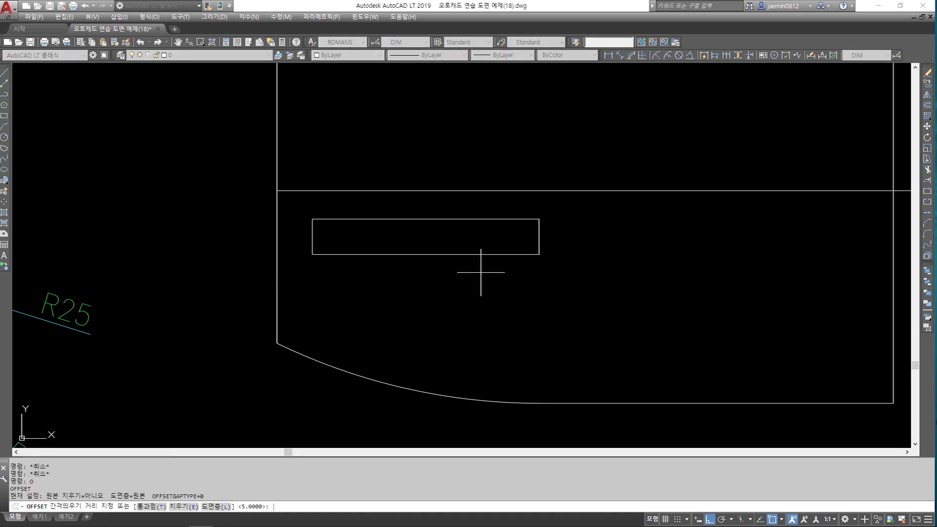
{"action": "key", "text": "Return"}
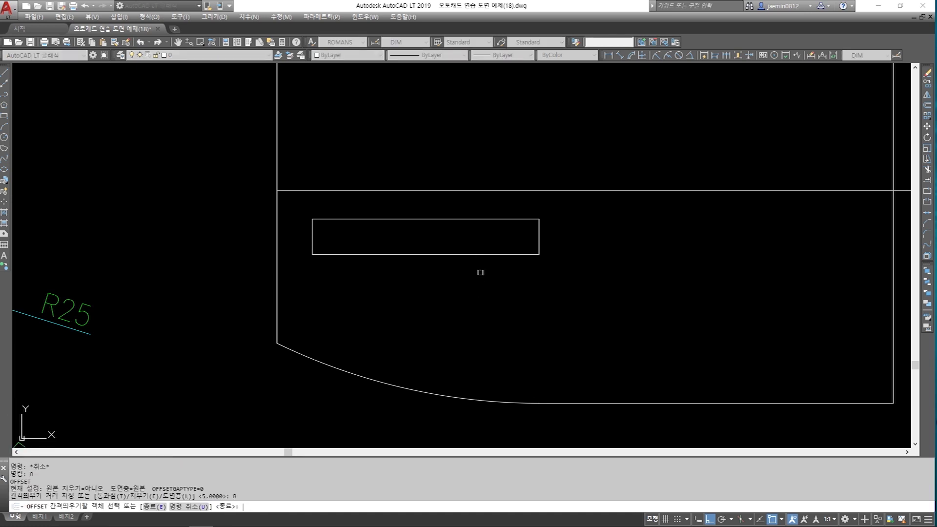
{"action": "left_click", "coordinate": [460, 254]}
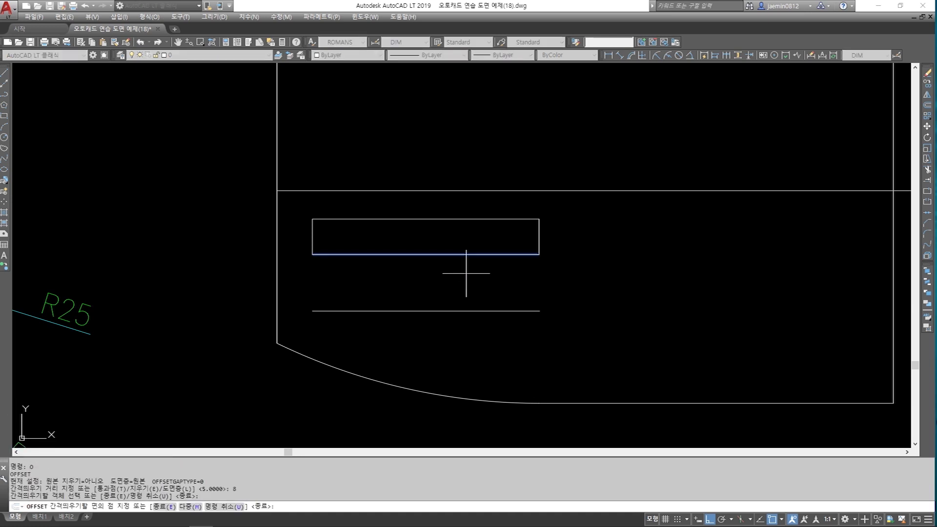
{"action": "left_click", "coordinate": [468, 321]}
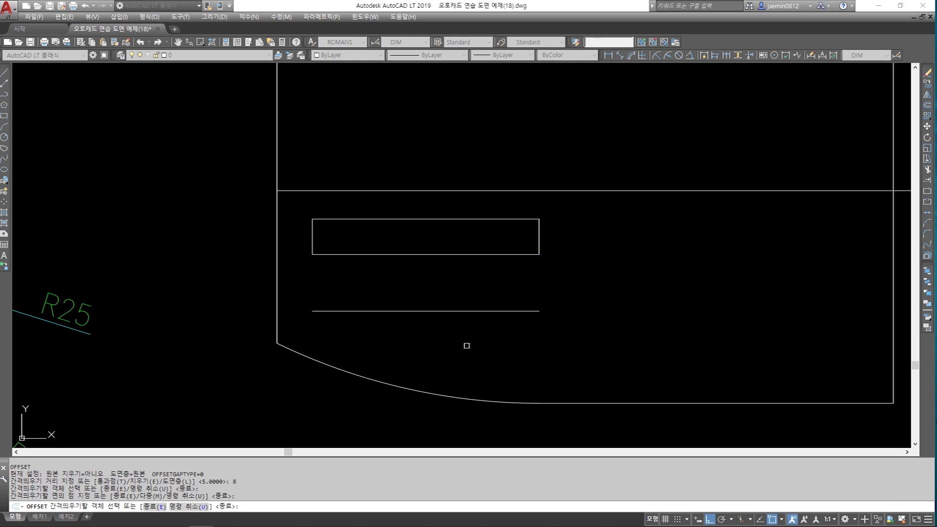
{"action": "key", "text": "Return"}
Offset the handle outline's lower arc 5 mm inward for the curved slot's bottom edge
{"action": "type", "text": "o"}
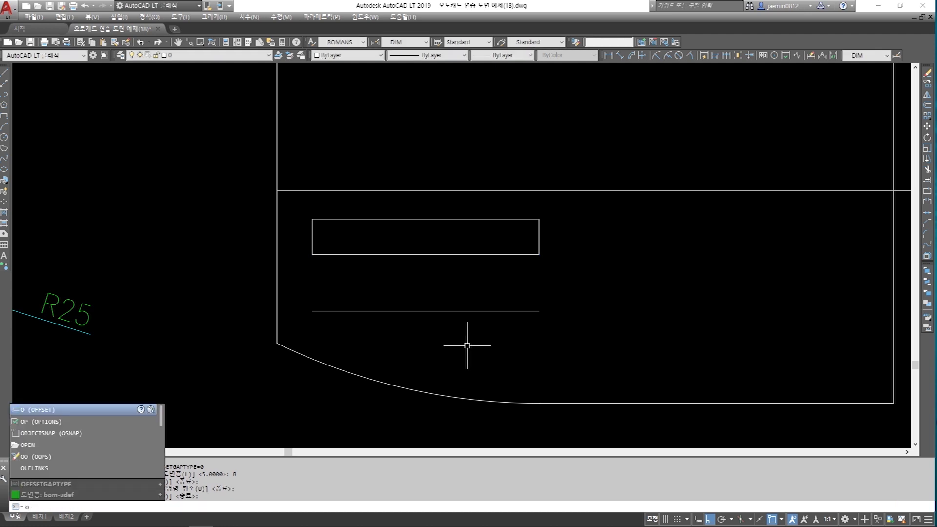
{"action": "key", "text": "Return"}
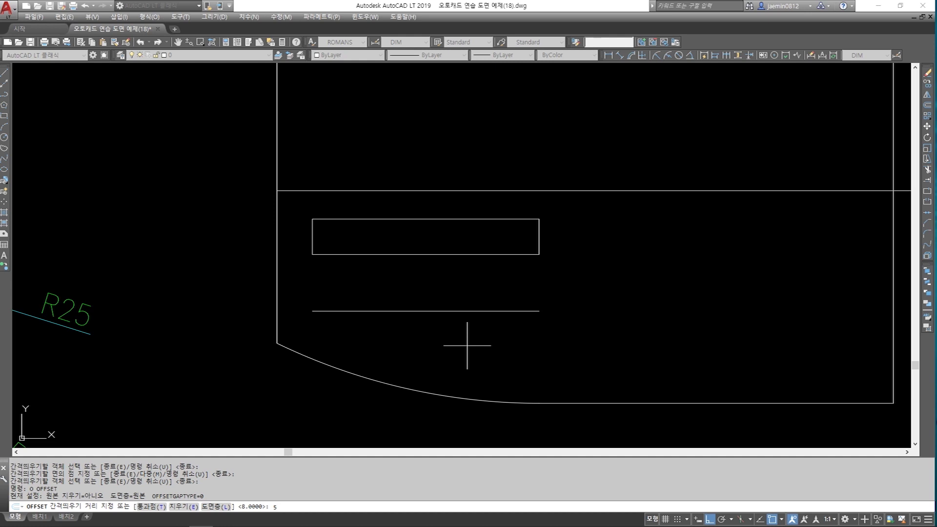
{"action": "type", "text": "5"}
{"action": "key", "text": "Return"}
{"action": "left_click", "coordinate": [409, 386]}
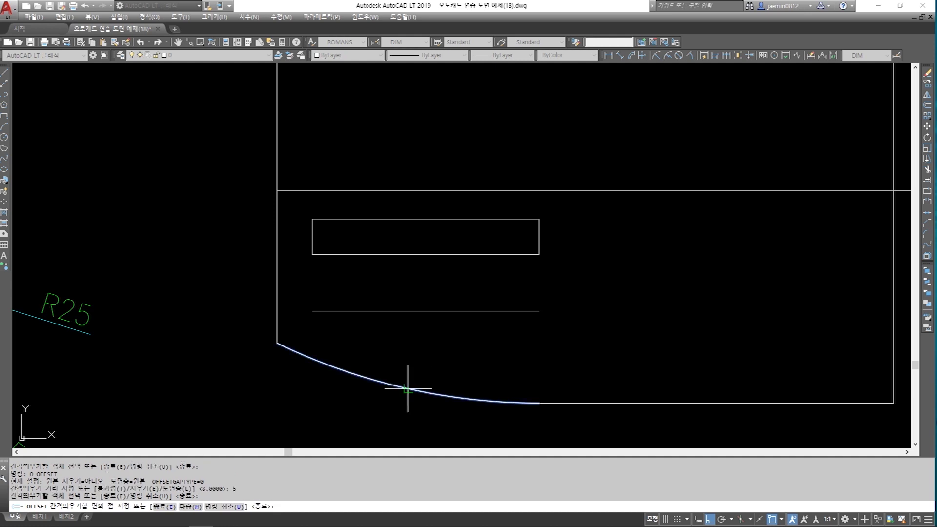
{"action": "left_click", "coordinate": [483, 342]}
{"action": "key", "text": "Escape"}
Draw vertical lines down from the rectangular slot's two lower corners to the offset arc for the curved slot's ends
{"action": "type", "text": "l"}
{"action": "key", "text": "Return"}
{"action": "left_click", "coordinate": [540, 254]}
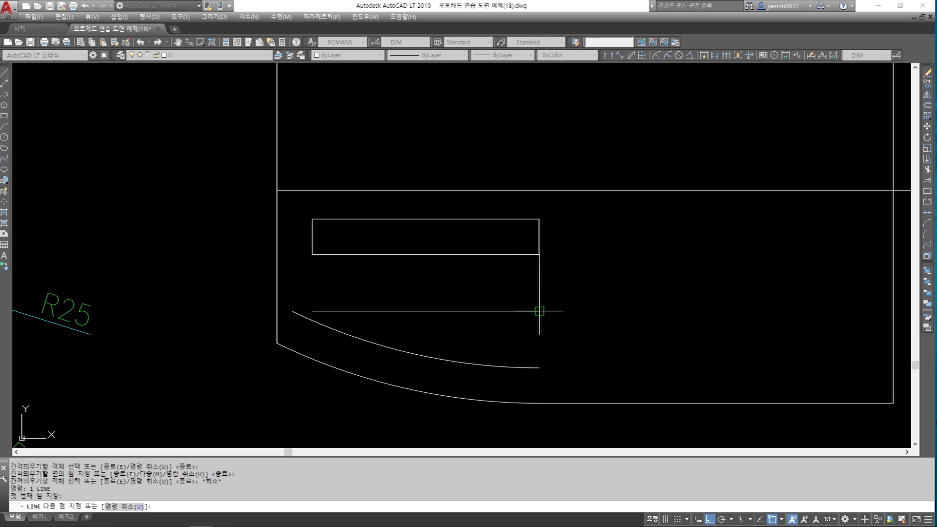
{"action": "left_click", "coordinate": [539, 367]}
{"action": "key", "text": "Escape"}
{"action": "key", "text": "Return"}
{"action": "left_click", "coordinate": [318, 253]}
{"action": "left_click", "coordinate": [327, 342]}
{"action": "key", "text": "Escape"}
Trim the excess vertical lines and arc end to leave a closed curved slot along the lower outline arc
{"action": "type", "text": "tr"}
{"action": "key", "text": "Return"}
{"action": "left_click", "coordinate": [592, 284]}
{"action": "left_click", "coordinate": [320, 329]}
{"action": "key", "text": "Return"}
{"action": "left_click", "coordinate": [304, 278]}
{"action": "left_click", "coordinate": [579, 291]}
{"action": "left_click", "coordinate": [311, 304]}
{"action": "left_click", "coordinate": [314, 330]}
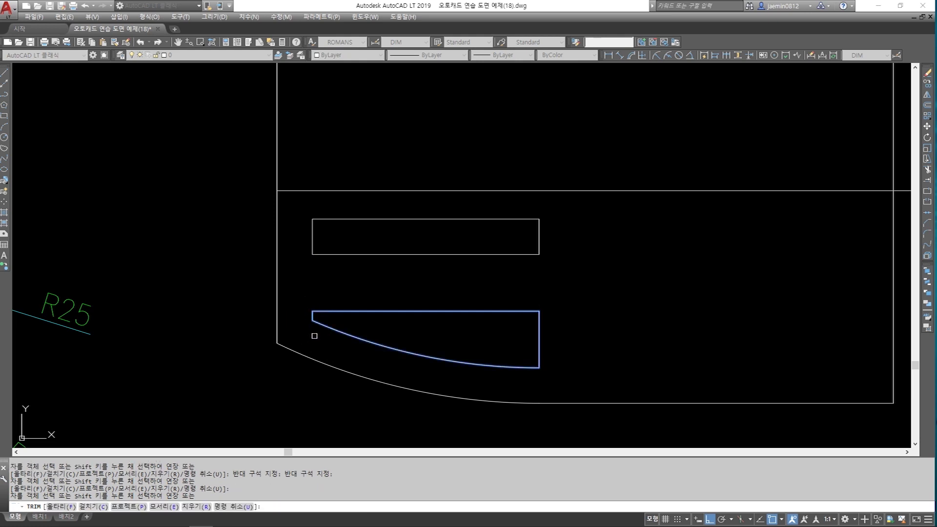
{"action": "key", "text": "Escape"}
Mirror the rectangular and curved slots across the handle's horizontal centre line, keeping the originals
{"action": "scroll", "coordinate": [397, 310], "scroll_direction": "down", "scroll_amount": 2}
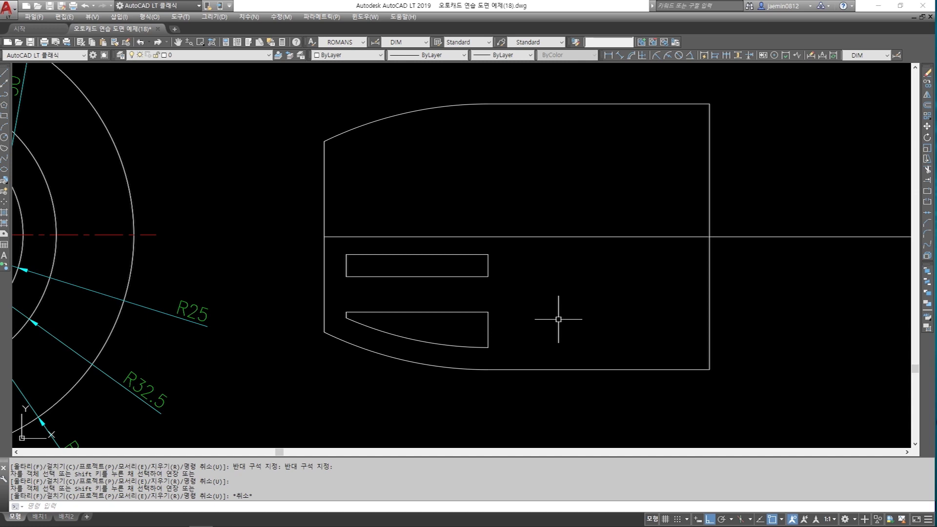
{"action": "scroll", "coordinate": [464, 321], "scroll_direction": "down", "scroll_amount": 6}
{"action": "scroll", "coordinate": [349, 258], "scroll_direction": "up", "scroll_amount": 6}
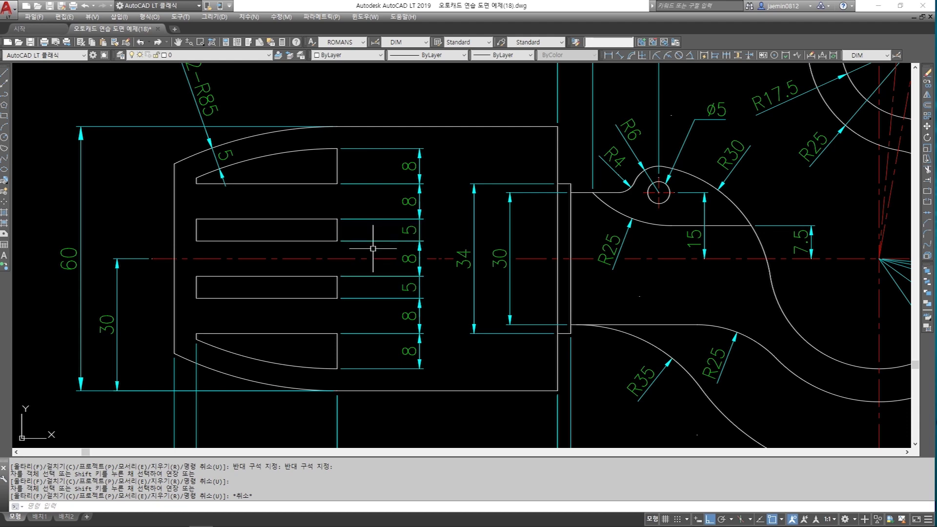
{"action": "scroll", "coordinate": [372, 248], "scroll_direction": "down", "scroll_amount": 6}
{"action": "scroll", "coordinate": [661, 278], "scroll_direction": "up", "scroll_amount": 4}
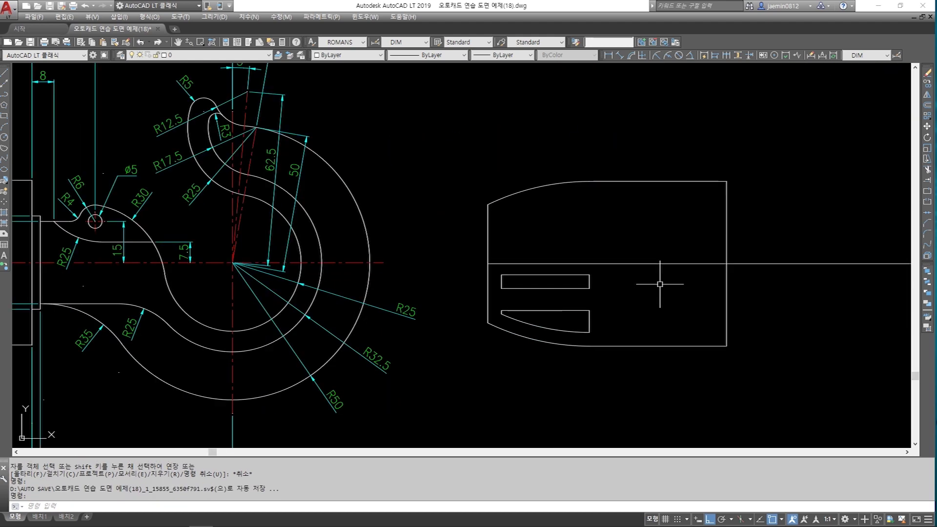
{"action": "key", "text": "BackSpace"}
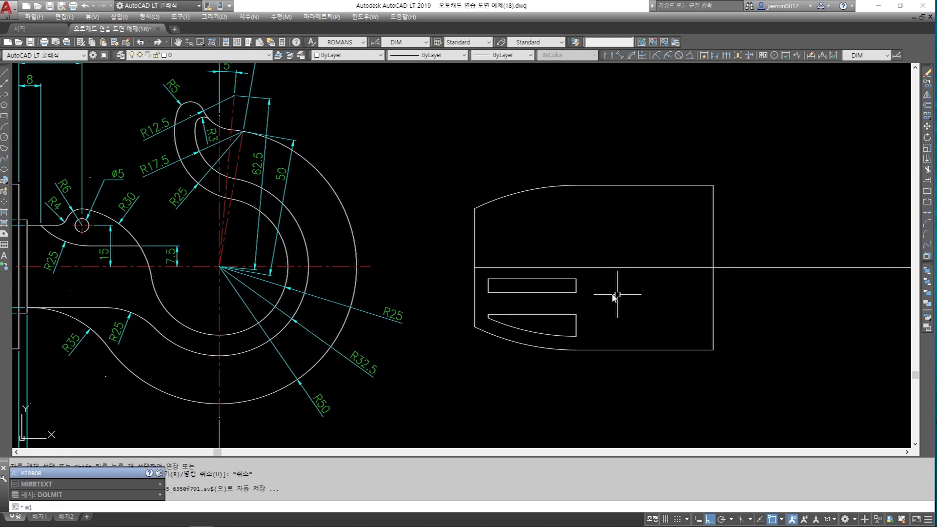
{"action": "key", "text": "Return"}
{"action": "left_click", "coordinate": [465, 271]}
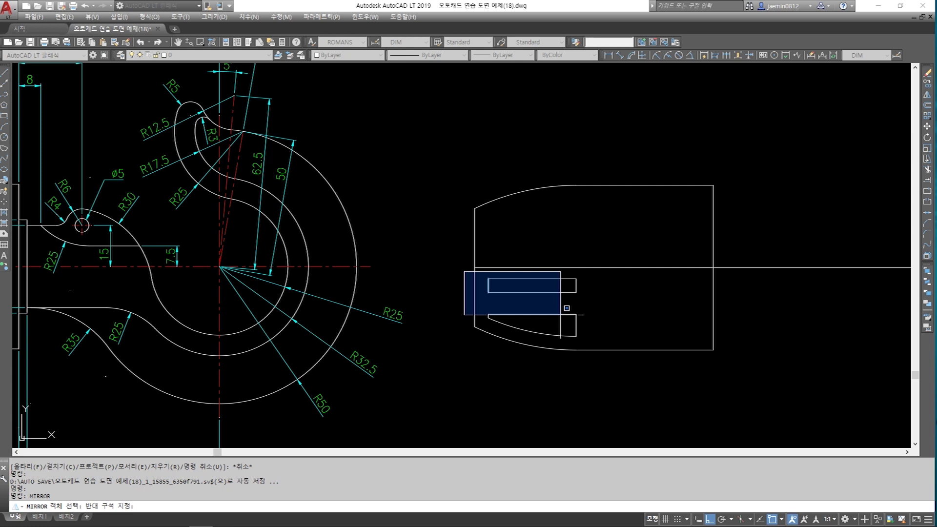
{"action": "left_click", "coordinate": [619, 364]}
{"action": "key", "text": "Return"}
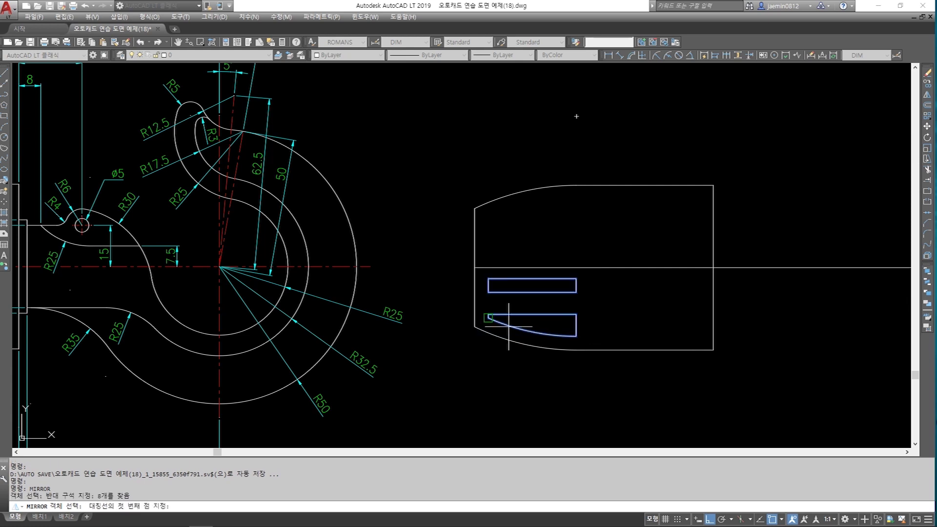
{"action": "left_click", "coordinate": [474, 268]}
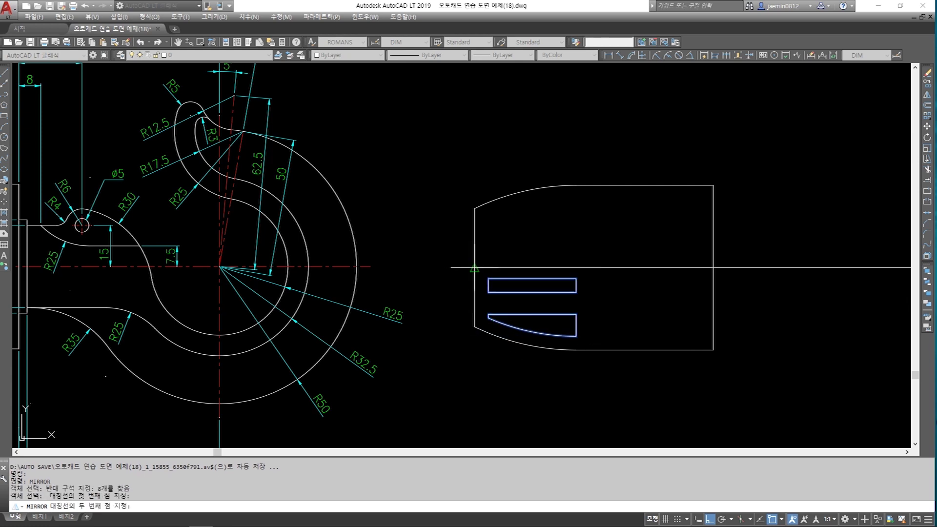
{"action": "left_click", "coordinate": [407, 276]}
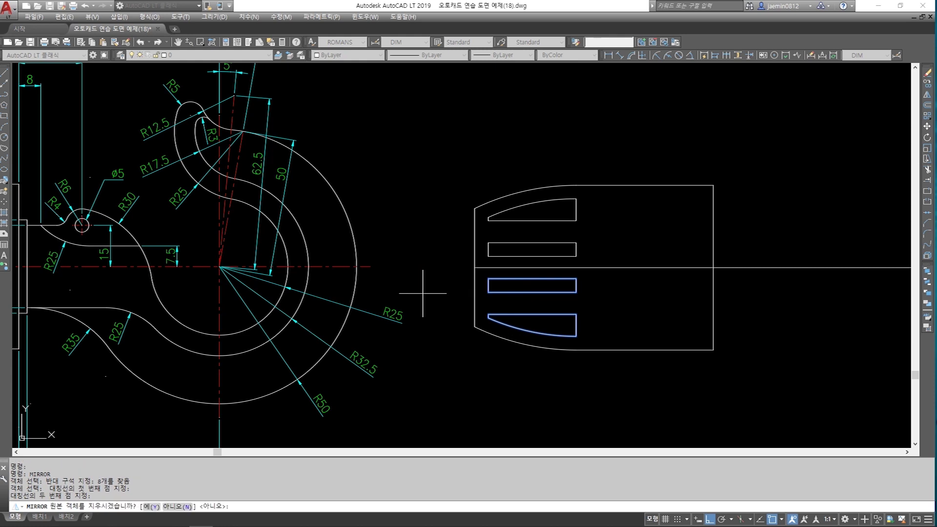
{"action": "key", "text": "Return"}
Examine the reference drawing's narrow collar beside the handle for its height and width dimensions
{"action": "mouse_move", "coordinate": [300, 291]}
{"action": "middle_mouse_down"}
{"action": "mouse_move", "coordinate": [524, 280]}
{"action": "mouse_move", "coordinate": [441, 281]}
{"action": "middle_mouse_up"}
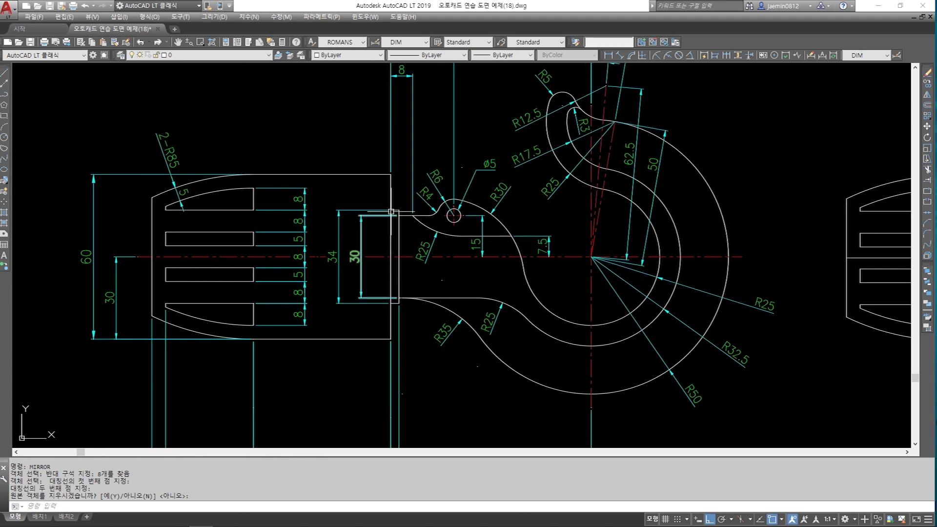
{"action": "scroll", "coordinate": [379, 317], "scroll_direction": "up", "scroll_amount": 3}
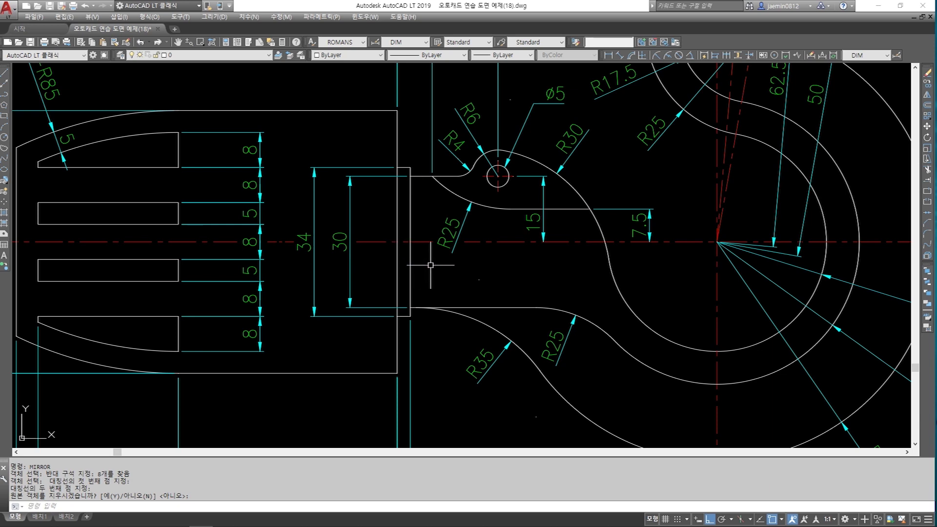
{"action": "scroll", "coordinate": [431, 265], "scroll_direction": "down", "scroll_amount": 2}
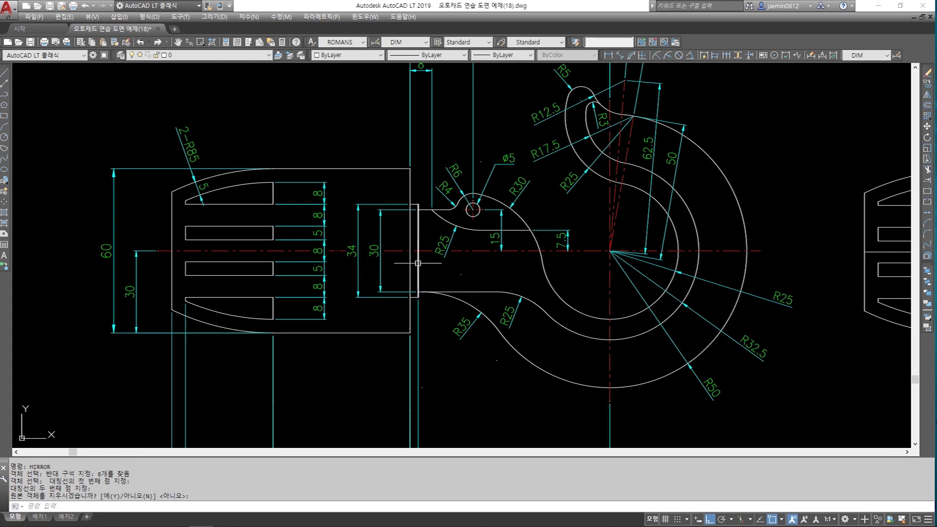
{"action": "middle_click_drag", "start_coordinate": [422, 307], "coordinate": [424, 187]}
{"action": "scroll", "coordinate": [421, 341], "scroll_direction": "up", "scroll_amount": 4}
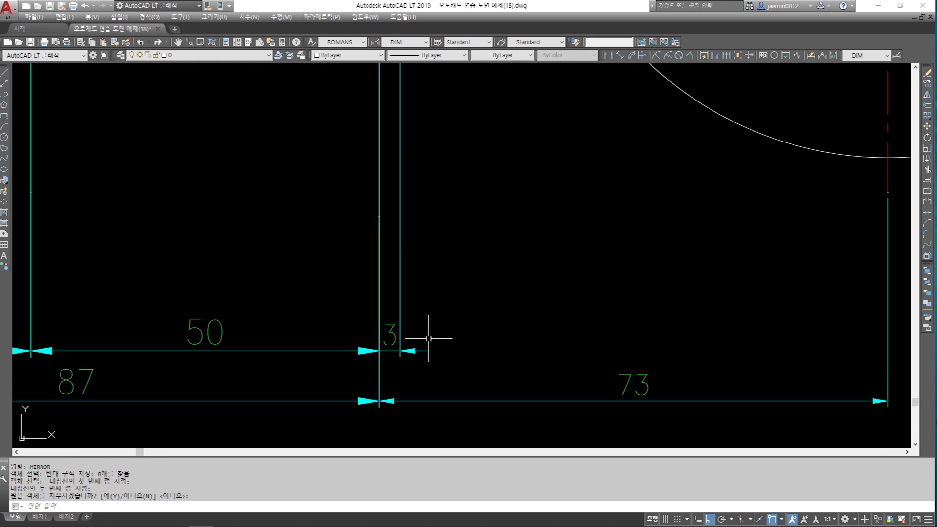
{"action": "scroll", "coordinate": [429, 339], "scroll_direction": "down", "scroll_amount": 8}
{"action": "scroll", "coordinate": [699, 273], "scroll_direction": "up", "scroll_amount": 6}
{"action": "middle_click_drag", "start_coordinate": [699, 273], "coordinate": [551, 320]}
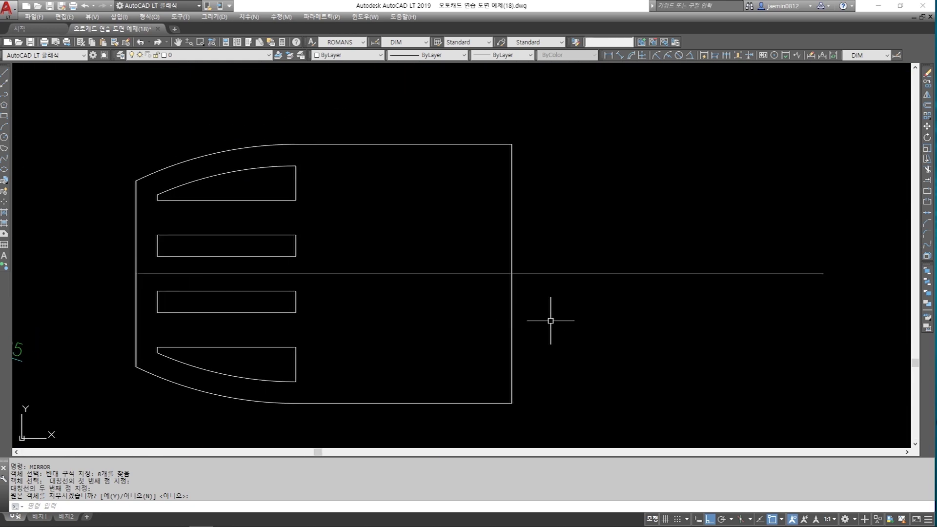
Offset the horizontal centre line 17 mm upward and 17 mm downward for the collar's edges
{"action": "key", "text": "Escape"}
{"action": "key", "text": "Return"}
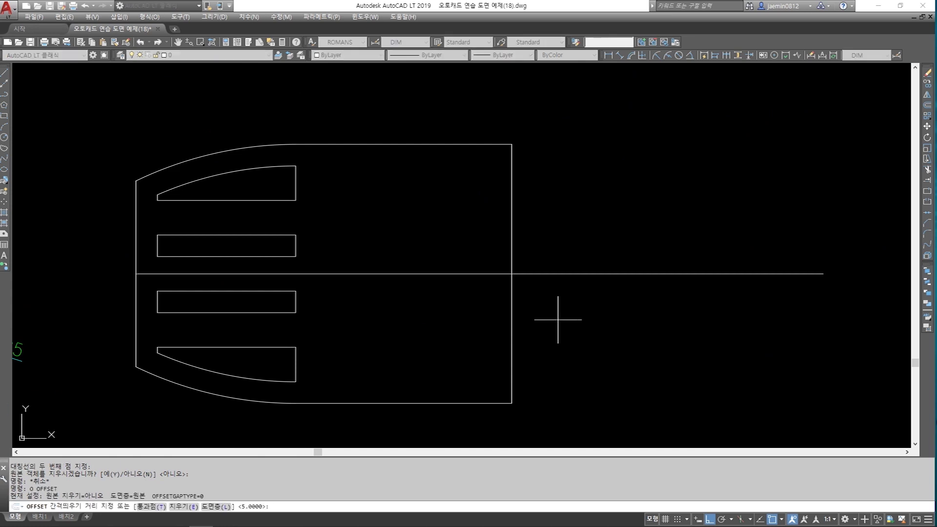
{"action": "key", "text": "Return"}
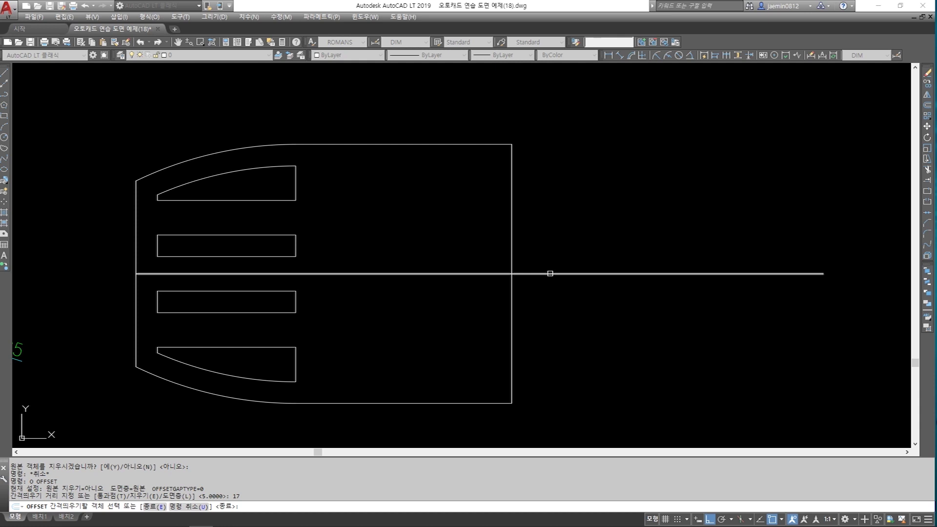
{"action": "left_click", "coordinate": [550, 274]}
{"action": "left_click", "coordinate": [547, 169]}
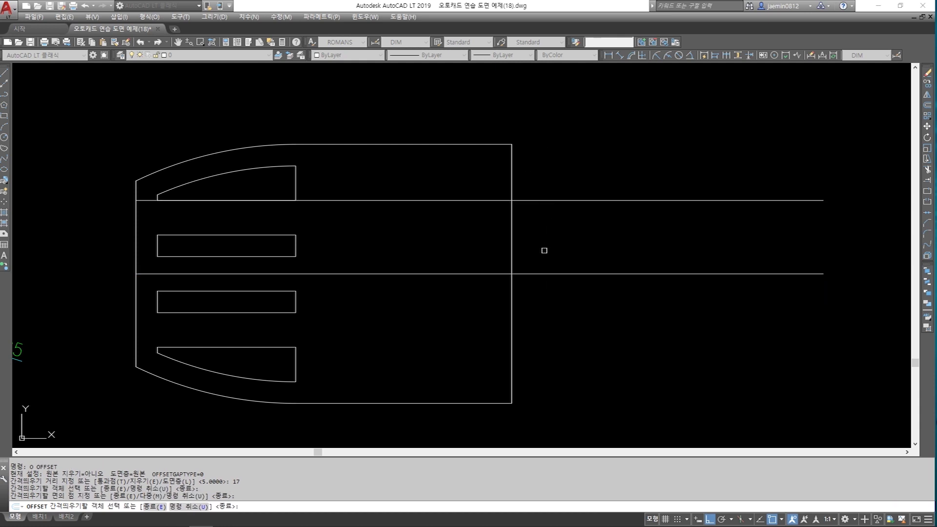
{"action": "left_click", "coordinate": [542, 274]}
{"action": "left_click", "coordinate": [555, 344]}
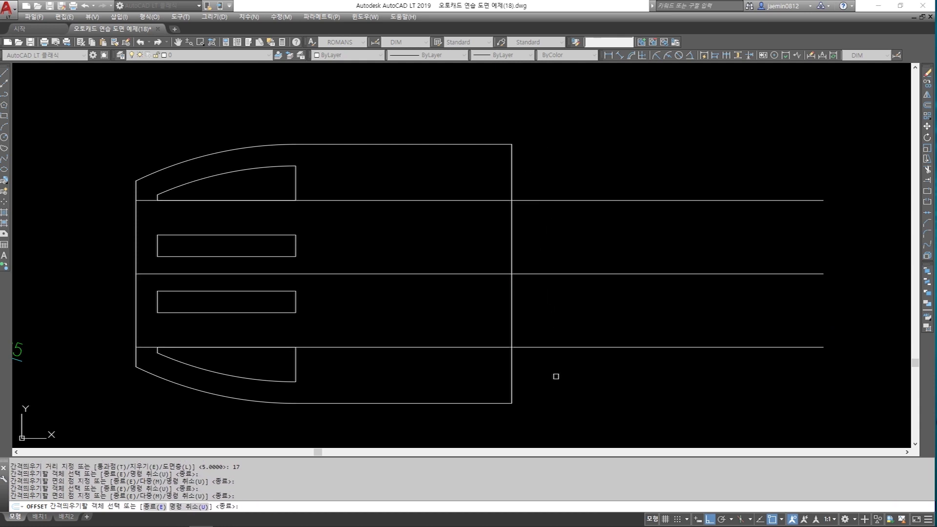
{"action": "key", "text": "Escape"}
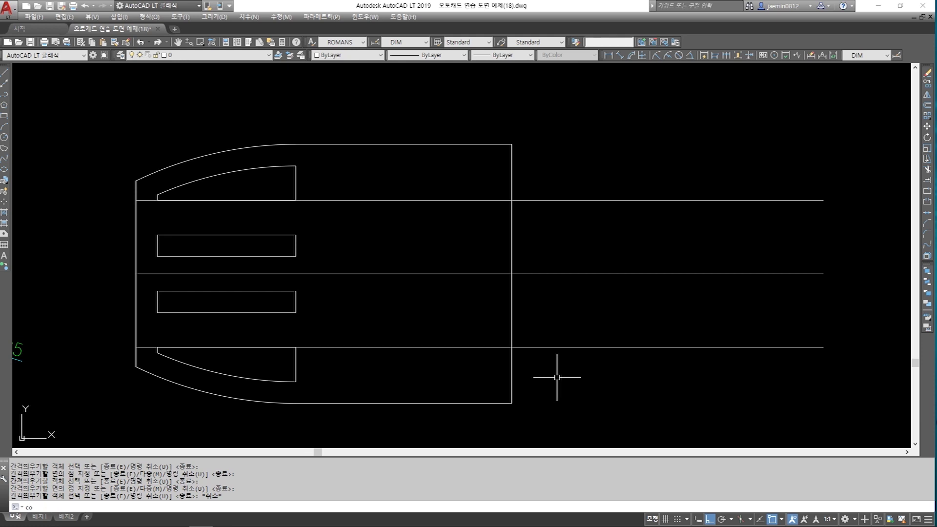
{"action": "type", "text": "co"}
{"action": "key", "text": "Return"}
{"action": "key", "text": "Escape"}
{"action": "key", "text": "Escape"}
Copy the handle's right vertical edge 3 mm to the right for the collar's outer edge
{"action": "type", "text": "c"}
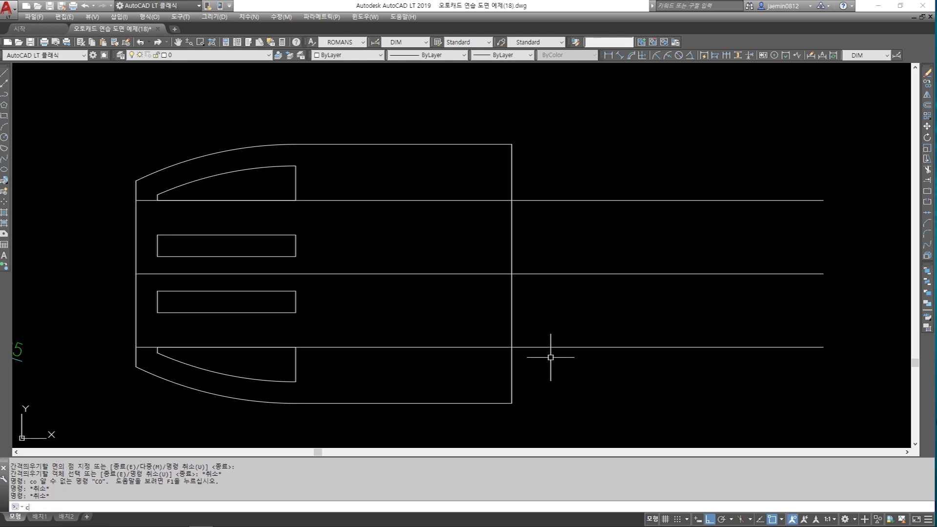
{"action": "type", "text": "opy"}
{"action": "key", "text": "Return"}
{"action": "left_click", "coordinate": [543, 295]}
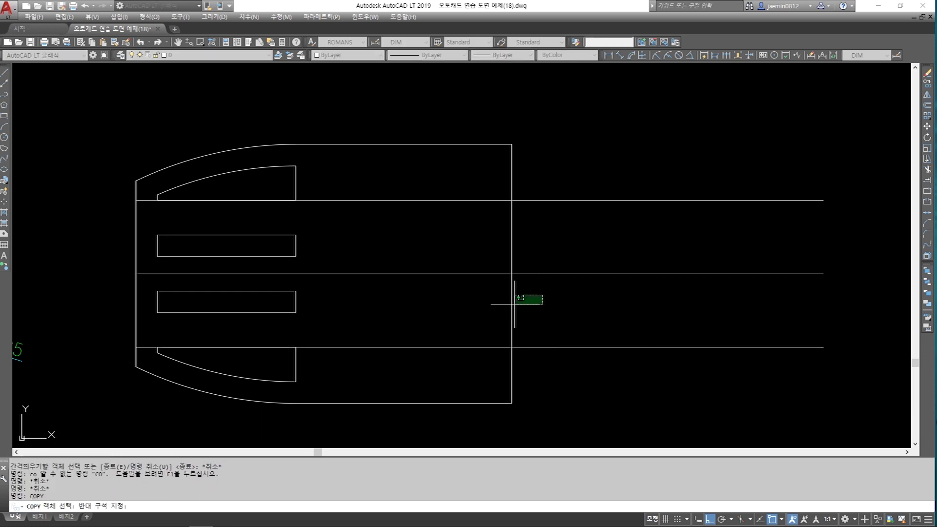
{"action": "left_click", "coordinate": [503, 327]}
{"action": "left_click", "coordinate": [556, 298]}
{"action": "left_click", "coordinate": [482, 322]}
{"action": "key", "text": "Return"}
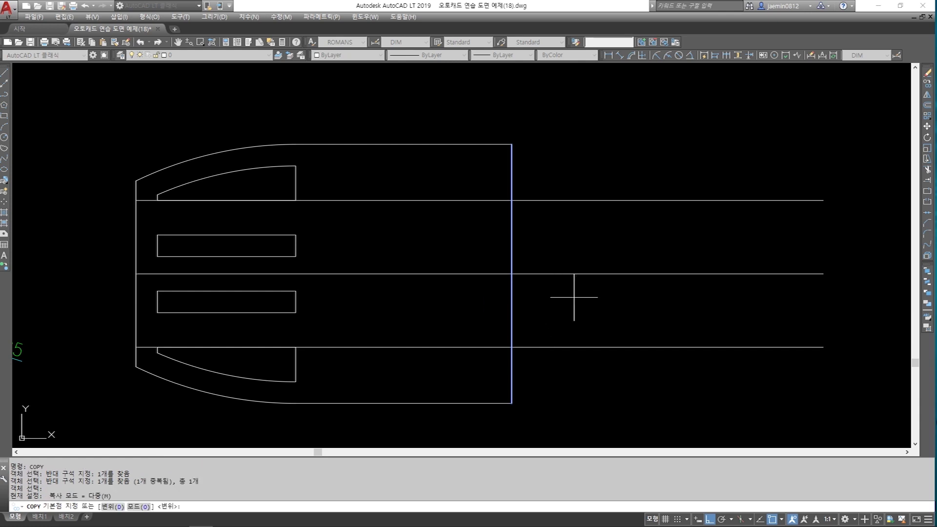
{"action": "left_click", "coordinate": [548, 310]}
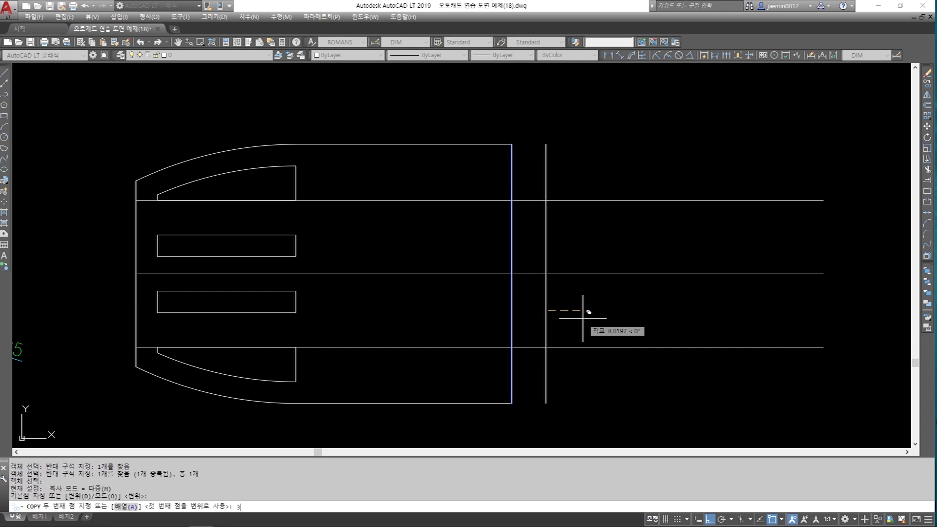
{"action": "type", "text": "3"}
{"action": "key", "text": "Return"}
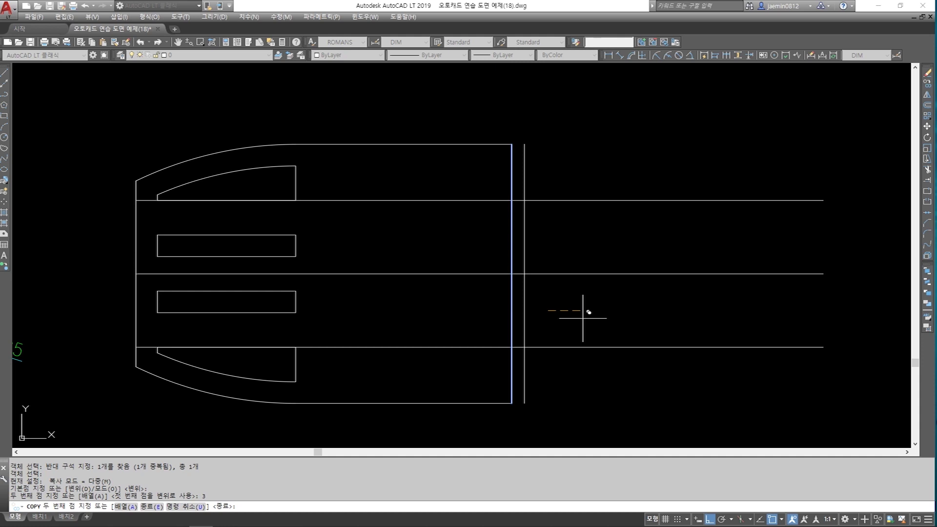
{"action": "key", "text": "Escape"}
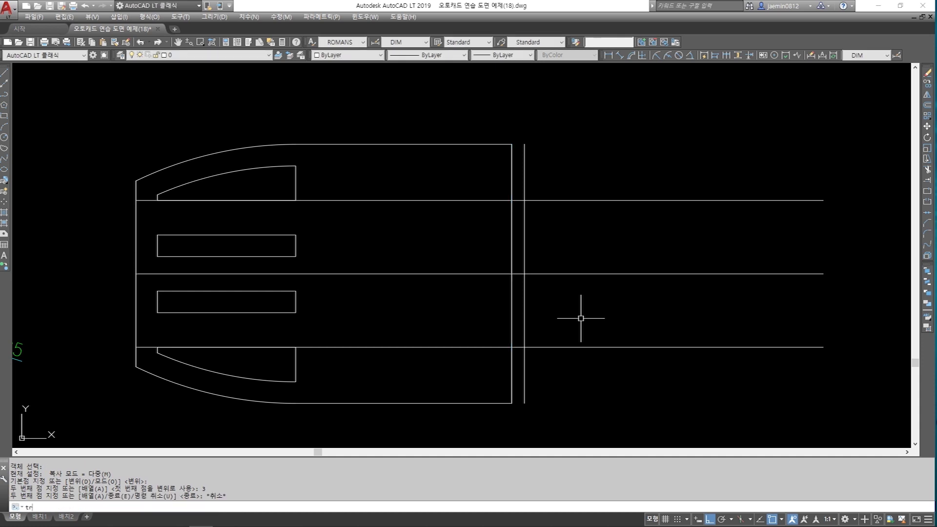
Trim the copied vertical line and the upper 17 mm offset line to form the collar's upper right corner
{"action": "key", "text": "Return"}
{"action": "key", "text": "Escape"}
{"action": "key", "text": "Escape"}
{"action": "type", "text": "tr"}
{"action": "key", "text": "Return"}
{"action": "left_click", "coordinate": [560, 168]}
{"action": "left_click", "coordinate": [517, 214]}
{"action": "key", "text": "Return"}
{"action": "left_click", "coordinate": [539, 165]}
{"action": "left_click", "coordinate": [519, 180]}
{"action": "left_click", "coordinate": [571, 174]}
{"action": "left_click", "coordinate": [546, 219]}
{"action": "key", "text": "Escape"}
Trim the copied vertical line and the lower 17 mm offset line to form the collar's lower right corner
{"action": "key", "text": "Return"}
{"action": "left_click", "coordinate": [541, 302]}
{"action": "left_click", "coordinate": [519, 355]}
{"action": "key", "text": "Return"}
{"action": "left_click", "coordinate": [570, 333]}
{"action": "left_click", "coordinate": [518, 395]}
{"action": "key", "text": "Escape"}
Trim away the parts of both collar edge lines that run inside the handle, using its right edge as boundary
{"action": "key", "text": "Return"}
{"action": "left_click", "coordinate": [537, 304]}
{"action": "left_click", "coordinate": [481, 317]}
{"action": "key", "text": "Return"}
{"action": "left_click", "coordinate": [439, 295]}
{"action": "left_click", "coordinate": [391, 376]}
{"action": "left_click", "coordinate": [447, 249]}
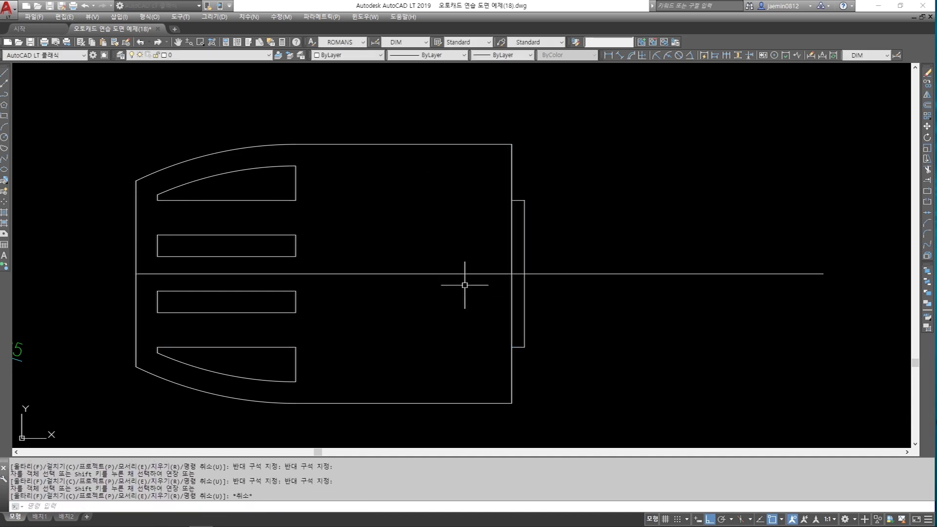
Check the collar by dimensioning its width and height, and erase both check dimensions
{"action": "type", "text": "aa"}
{"action": "key", "text": "Return"}
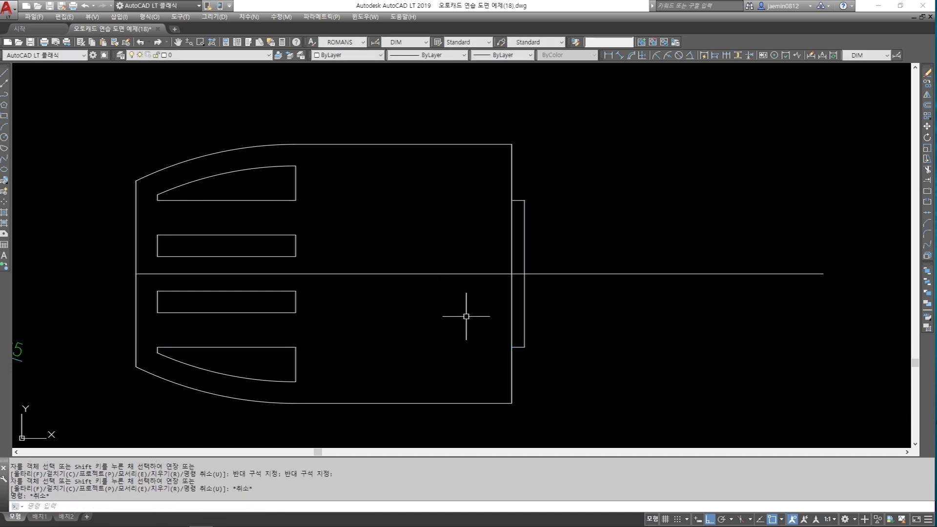
{"action": "left_click", "coordinate": [511, 347]}
{"action": "left_click", "coordinate": [525, 347]}
{"action": "left_click", "coordinate": [530, 385]}
{"action": "key", "text": "Return"}
{"action": "left_click", "coordinate": [512, 347]}
{"action": "left_click", "coordinate": [512, 201]}
{"action": "left_click", "coordinate": [461, 311]}
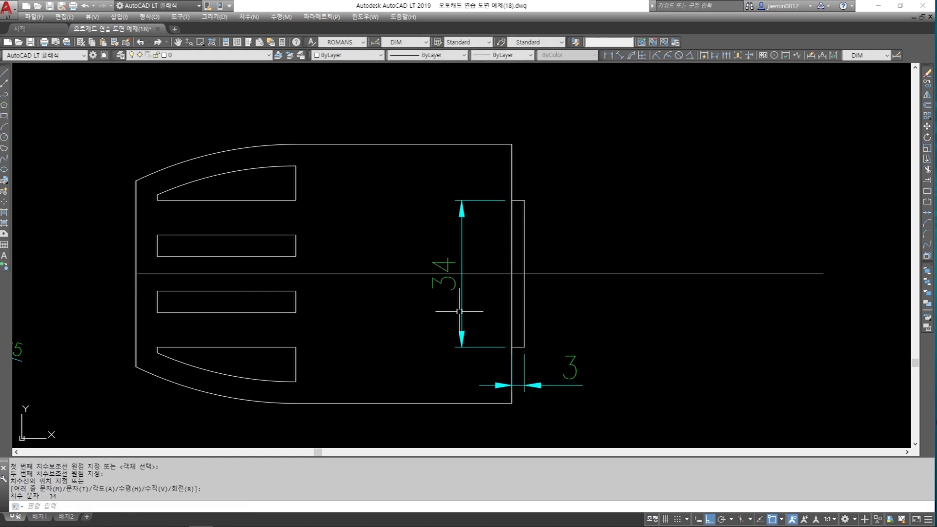
{"action": "left_click_drag", "start_coordinate": [456, 322], "coordinate": [469, 318]}
{"action": "key", "text": "Delete"}
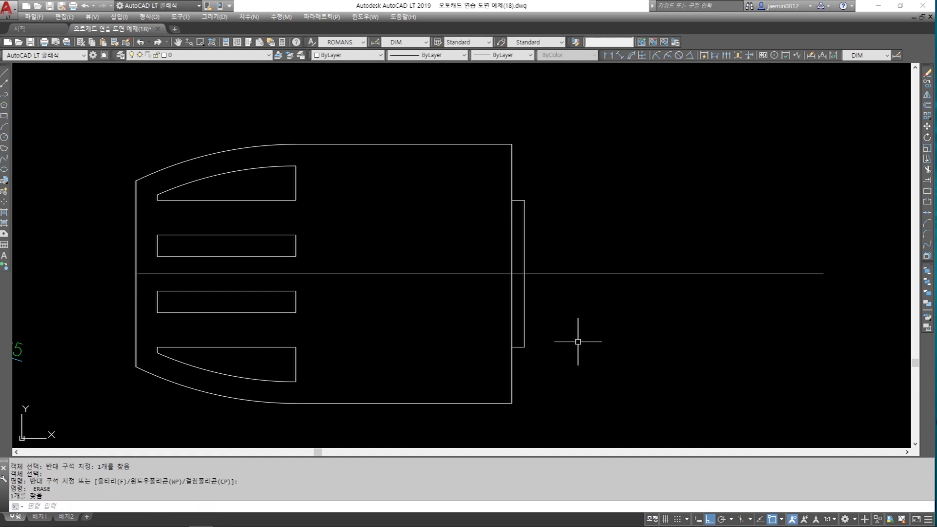
Offset the horizontal centre line 15 mm upward and 15 mm downward for the edges of the hook's neck
{"action": "scroll", "coordinate": [578, 342], "scroll_direction": "down", "scroll_amount": 2}
{"action": "mouse_move", "coordinate": [350, 357]}
{"action": "middle_mouse_down"}
{"action": "mouse_move", "coordinate": [521, 330]}
{"action": "mouse_move", "coordinate": [790, 310]}
{"action": "middle_mouse_up"}
{"action": "scroll", "coordinate": [315, 254], "scroll_direction": "up", "scroll_amount": 2}
{"action": "middle_click_drag", "start_coordinate": [344, 255], "coordinate": [414, 251]}
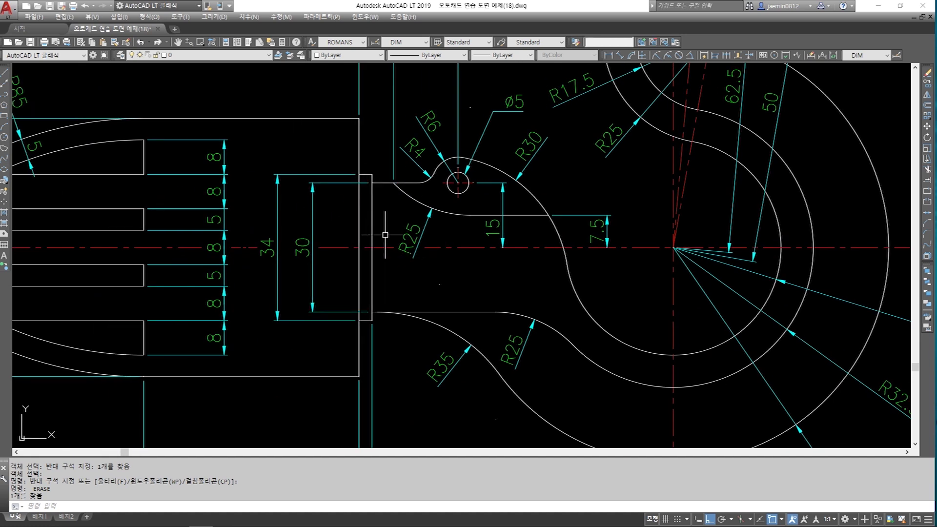
{"action": "mouse_move", "coordinate": [467, 246]}
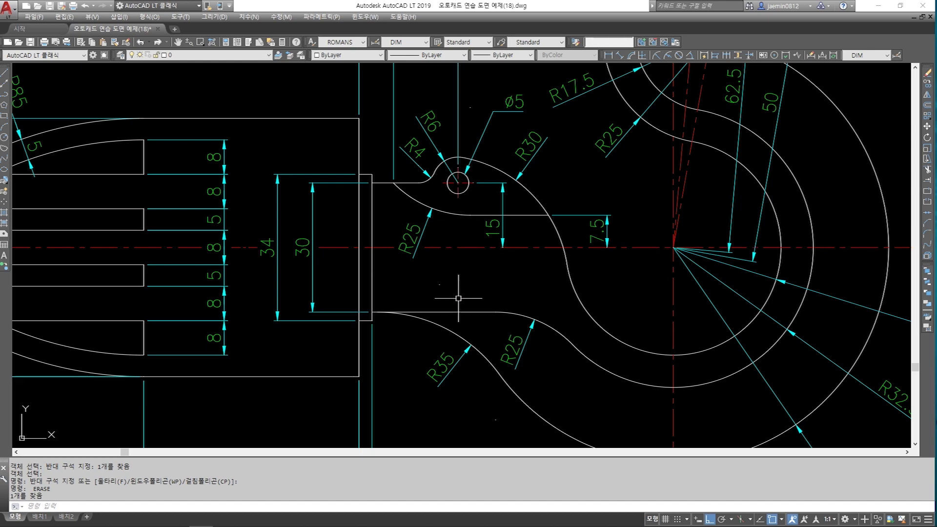
{"action": "scroll", "coordinate": [458, 298], "scroll_direction": "down", "scroll_amount": 5}
{"action": "scroll", "coordinate": [515, 317], "scroll_direction": "up", "scroll_amount": 4}
{"action": "key", "text": "Escape"}
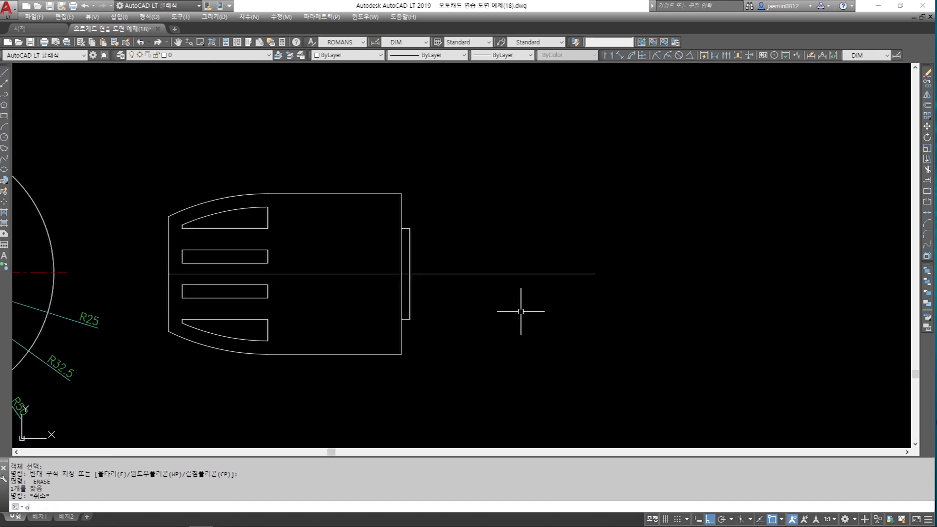
{"action": "key", "text": "Return"}
{"action": "type", "text": "15"}
{"action": "key", "text": "Return"}
{"action": "left_click", "coordinate": [483, 273]}
{"action": "left_click", "coordinate": [482, 220]}
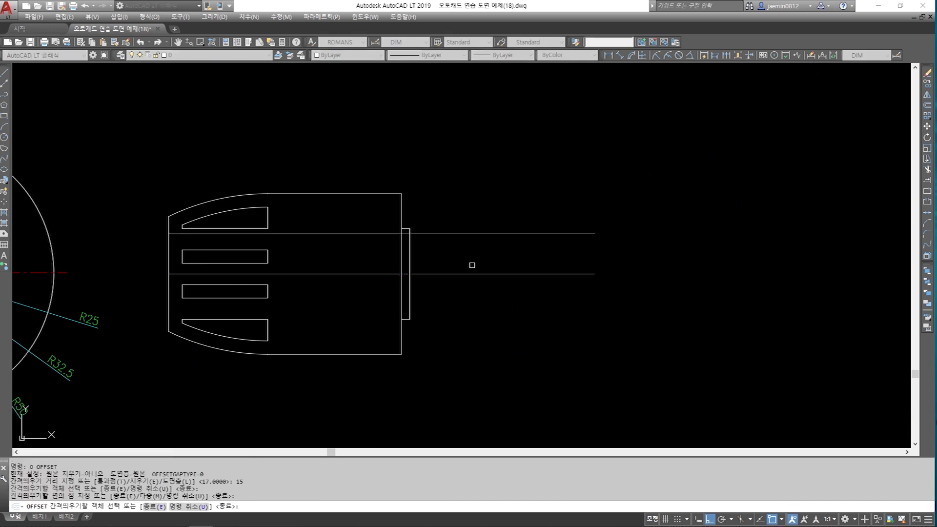
{"action": "left_click", "coordinate": [472, 274]}
{"action": "left_click", "coordinate": [477, 350]}
{"action": "key", "text": "Escape"}
Trim the upper neck line back to the collar's right edge, removing its part through the handle
{"action": "type", "text": "t"}
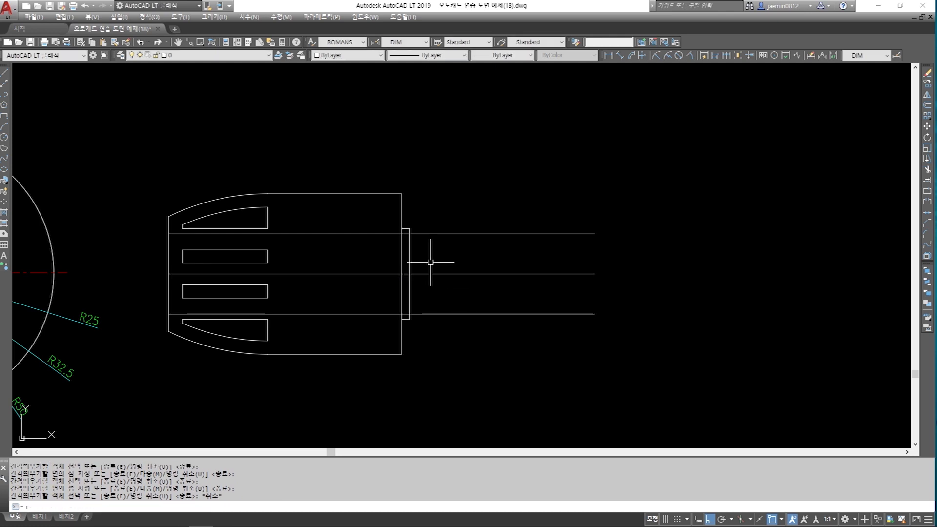
{"action": "type", "text": "r"}
{"action": "key", "text": "Return"}
{"action": "left_click", "coordinate": [409, 245]}
{"action": "key", "text": "Return"}
{"action": "left_click", "coordinate": [377, 222]}
{"action": "left_click", "coordinate": [367, 248]}
{"action": "left_click", "coordinate": [377, 300]}
{"action": "key", "text": "Escape"}
Trim the lower neck line back to the collar's right edge, removing its part through the handle
{"action": "type", "text": "tr"}
{"action": "key", "text": "Return"}
{"action": "left_click", "coordinate": [409, 296]}
{"action": "key", "text": "Return"}
{"action": "left_click", "coordinate": [360, 300]}
{"action": "left_click", "coordinate": [369, 322]}
{"action": "key", "text": "Escape"}
Examine the reference hook for the distance from the handle's right edge to its vertical centre line and for its arc radii
{"action": "middle_click_drag", "start_coordinate": [369, 323], "coordinate": [641, 311]}
{"action": "mouse_move", "coordinate": [289, 277]}
{"action": "middle_mouse_down"}
{"action": "mouse_move", "coordinate": [540, 245]}
{"action": "mouse_move", "coordinate": [550, 260]}
{"action": "mouse_move", "coordinate": [503, 242]}
{"action": "middle_mouse_up"}
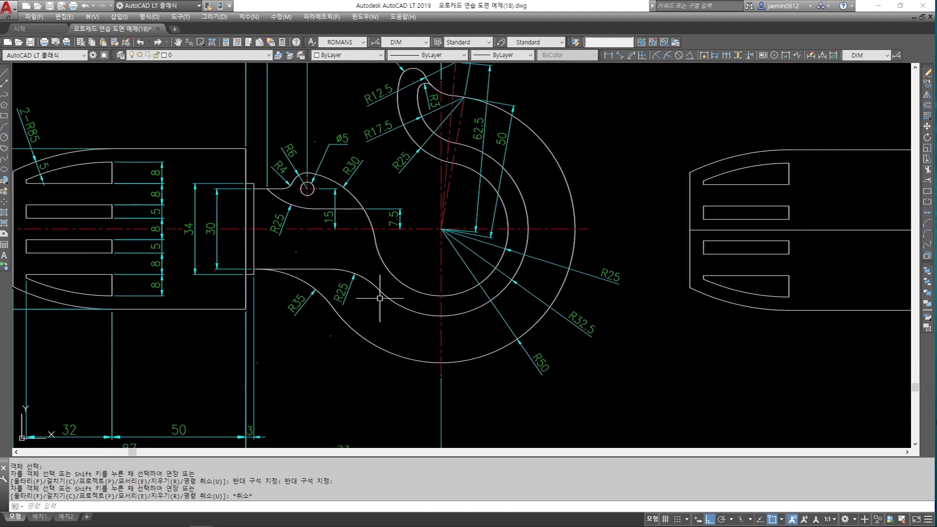
{"action": "scroll", "coordinate": [379, 298], "scroll_direction": "down", "scroll_amount": 2}
{"action": "scroll", "coordinate": [400, 283], "scroll_direction": "up", "scroll_amount": 2}
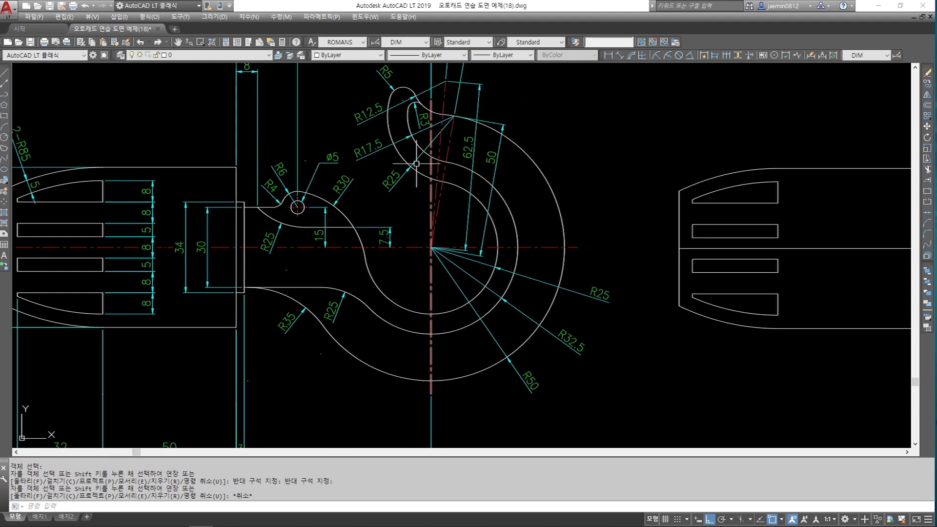
{"action": "scroll", "coordinate": [404, 330], "scroll_direction": "down", "scroll_amount": 2}
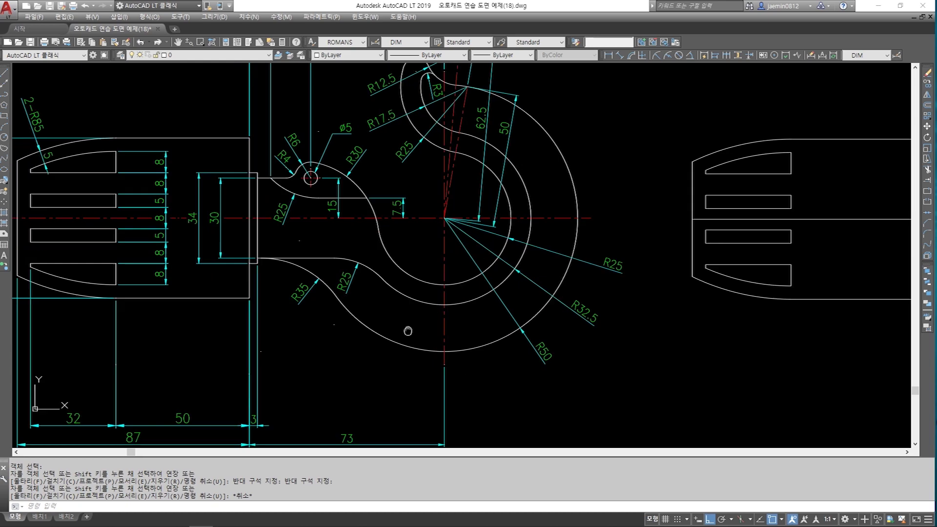
{"action": "scroll", "coordinate": [407, 313], "scroll_direction": "up", "scroll_amount": 2}
{"action": "left_click", "coordinate": [278, 190]}
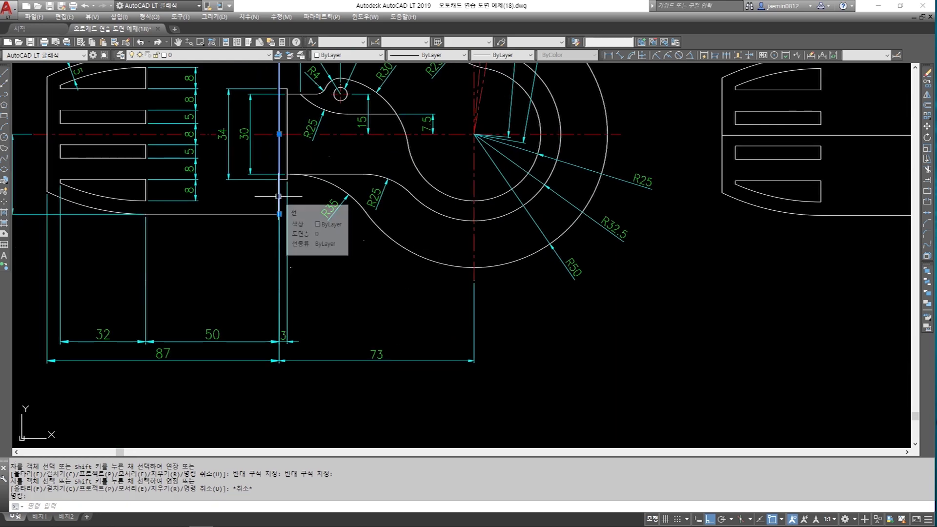
{"action": "scroll", "coordinate": [362, 352], "scroll_direction": "up", "scroll_amount": 4}
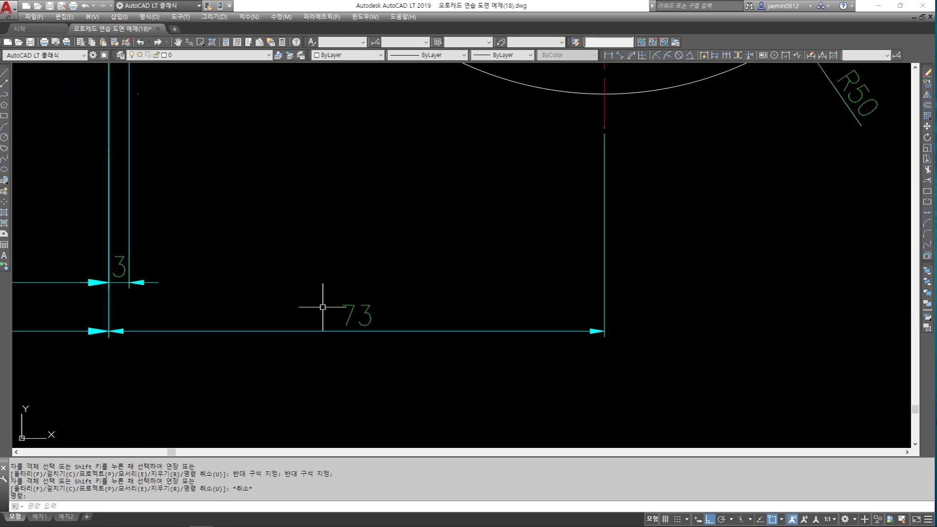
{"action": "scroll", "coordinate": [392, 353], "scroll_direction": "down", "scroll_amount": 4}
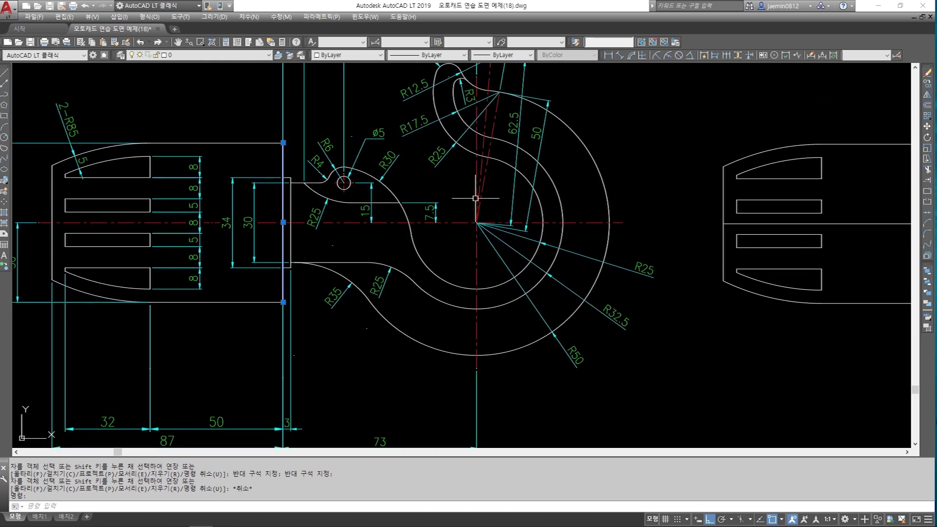
{"action": "scroll", "coordinate": [482, 231], "scroll_direction": "up", "scroll_amount": 2}
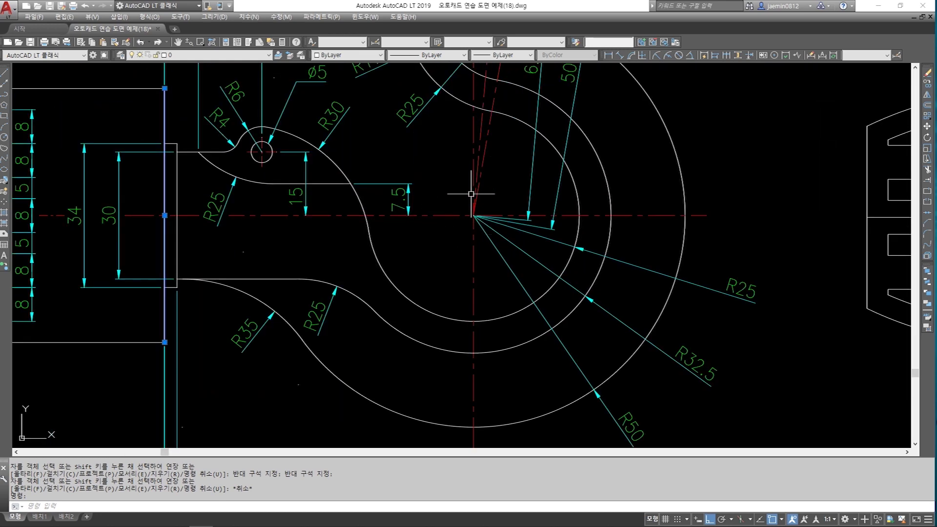
{"action": "middle_click_drag", "start_coordinate": [526, 251], "coordinate": [458, 222]}
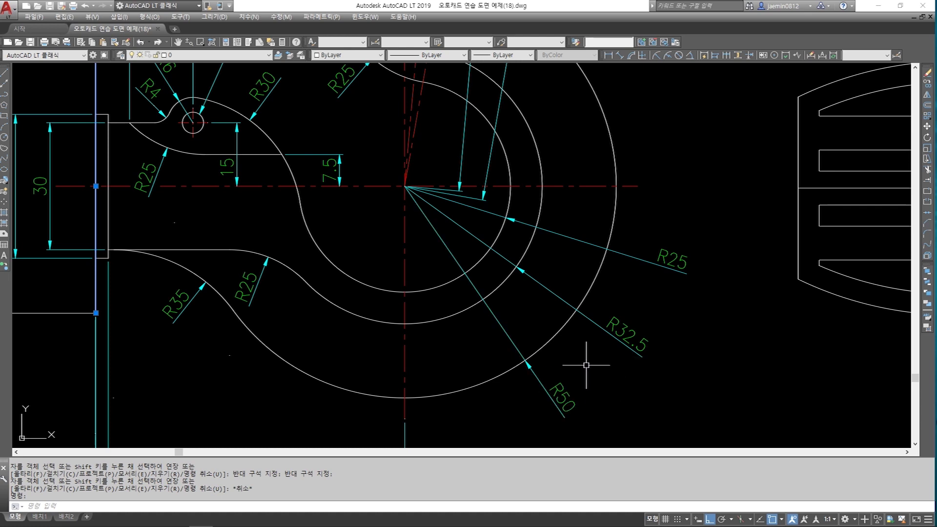
Offset the handle's right vertical edge 73 mm to the right for the hook's vertical centre line
{"action": "scroll", "coordinate": [492, 313], "scroll_direction": "down", "scroll_amount": 4}
{"action": "middle_click_drag", "start_coordinate": [425, 362], "coordinate": [442, 320]}
{"action": "key", "text": "Escape"}
{"action": "mouse_move", "coordinate": [769, 264]}
{"action": "middle_mouse_down"}
{"action": "mouse_move", "coordinate": [455, 301]}
{"action": "mouse_move", "coordinate": [437, 324]}
{"action": "middle_mouse_up"}
{"action": "key", "text": "Escape"}
{"action": "scroll", "coordinate": [455, 302], "scroll_direction": "up", "scroll_amount": 2}
{"action": "key", "text": "Return"}
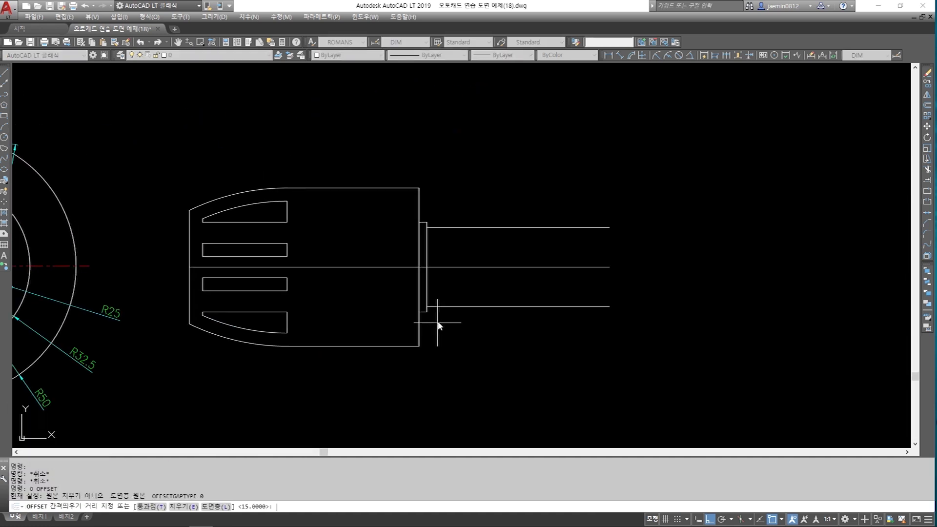
{"action": "key", "text": "Return"}
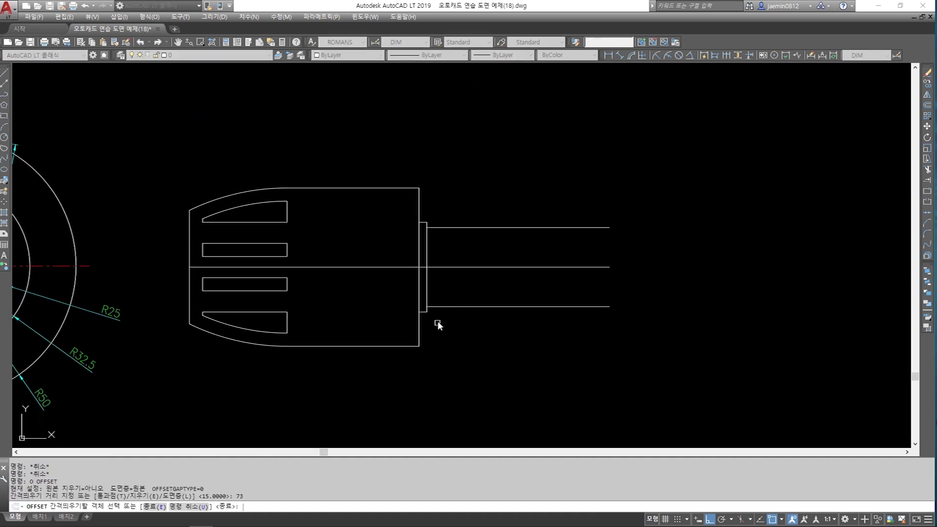
{"action": "left_click", "coordinate": [420, 324]}
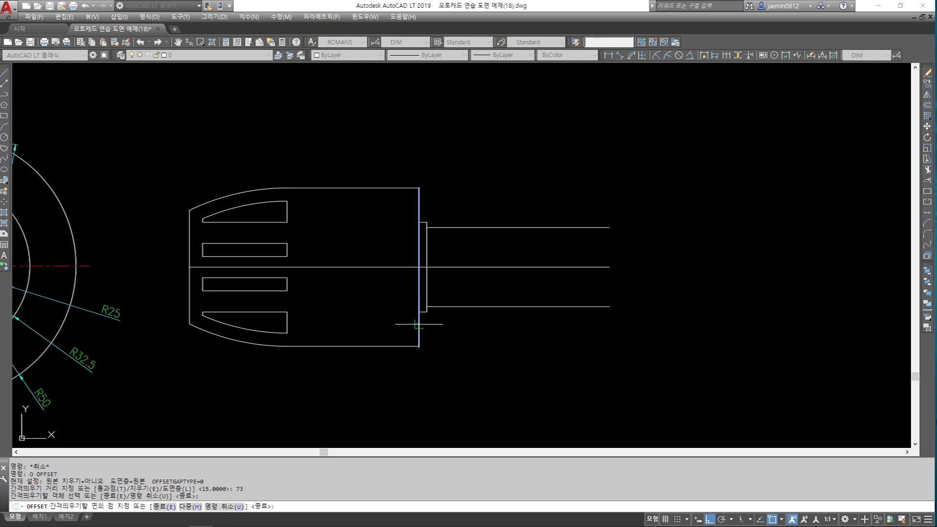
{"action": "left_click", "coordinate": [525, 331]}
{"action": "key", "text": "Escape"}
Try to stretch the right ends of the three horizontal lines past the new vertical centre line
{"action": "scroll", "coordinate": [642, 289], "scroll_direction": "up", "scroll_amount": 4}
{"action": "key", "text": "Escape"}
{"action": "type", "text": "s"}
{"action": "key", "text": "space"}
{"action": "left_click", "coordinate": [618, 108]}
{"action": "left_click", "coordinate": [525, 376]}
{"action": "key", "text": "space"}
{"action": "left_click", "coordinate": [625, 264]}
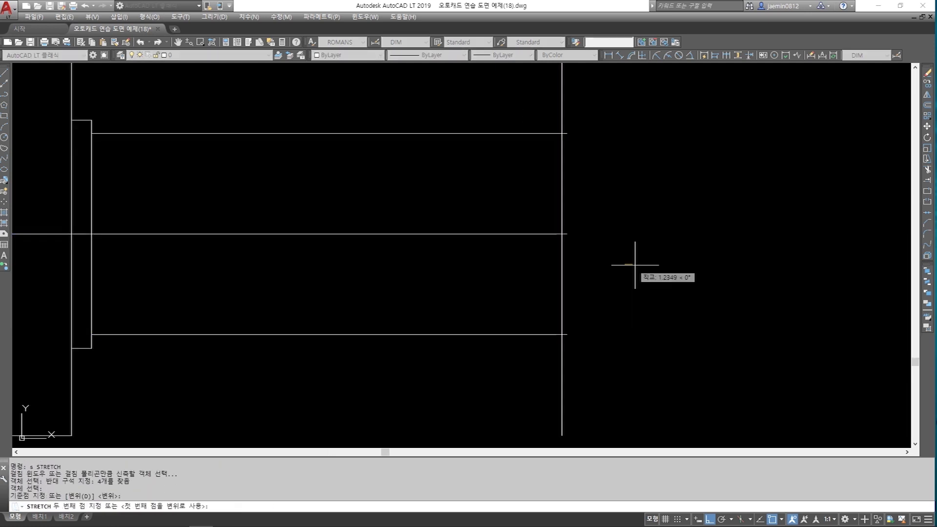
{"action": "left_click", "coordinate": [694, 265]}
{"action": "key", "text": "Escape"}
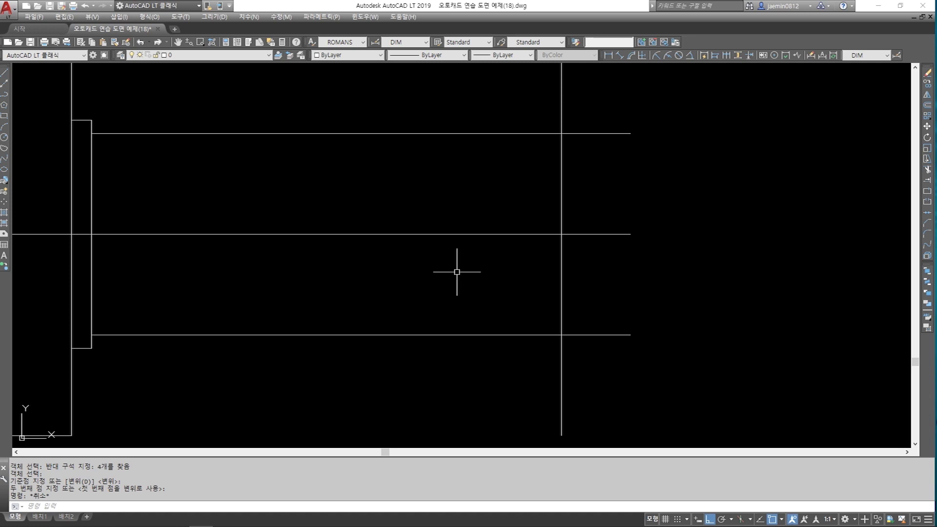
Undo the last stretch of the horizontal lines
{"action": "type", "text": "u"}
{"action": "key", "text": "Return"}
{"action": "scroll", "coordinate": [579, 128], "scroll_direction": "up", "scroll_amount": 2}
{"action": "scroll", "coordinate": [574, 131], "scroll_direction": "down", "scroll_amount": 2}
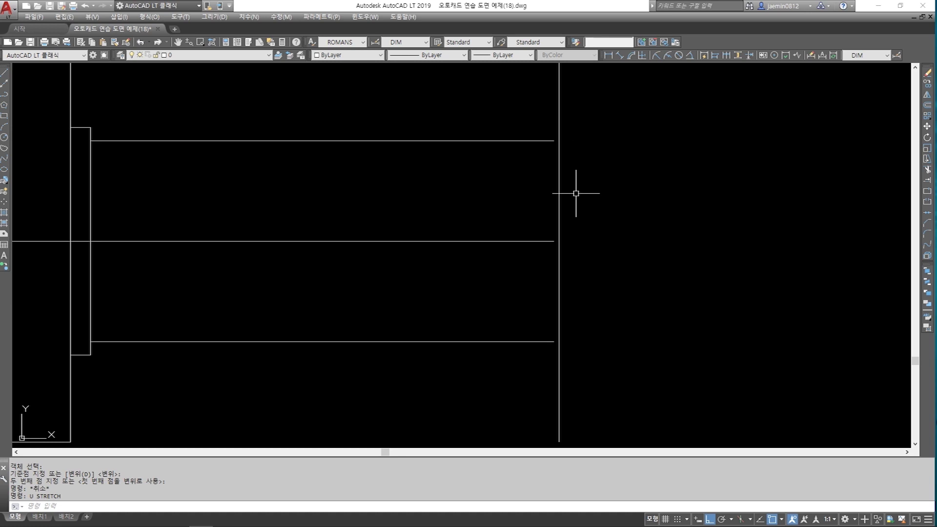
Stretch the right ends of the centre line and both neck lines horizontally beyond the hook's vertical centre line
{"action": "key", "text": "Escape"}
{"action": "type", "text": "s"}
{"action": "key", "text": "Return"}
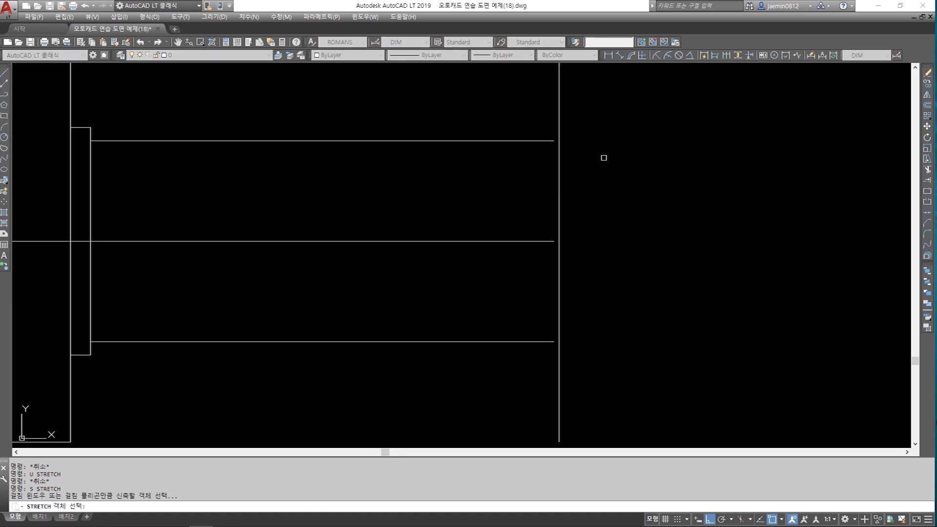
{"action": "left_click", "coordinate": [610, 119]}
{"action": "left_click", "coordinate": [511, 375]}
{"action": "key", "text": "Return"}
{"action": "left_click", "coordinate": [598, 283]}
{"action": "left_click", "coordinate": [665, 287]}
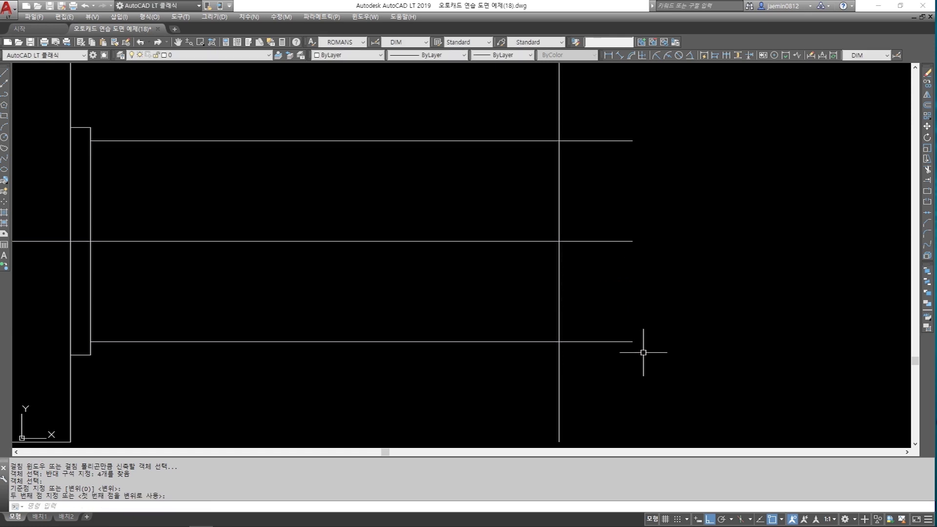
Compare the new centre line intersection with the reference hook's centre and the radii of its three concentric arcs
{"action": "scroll", "coordinate": [643, 352], "scroll_direction": "down", "scroll_amount": 5}
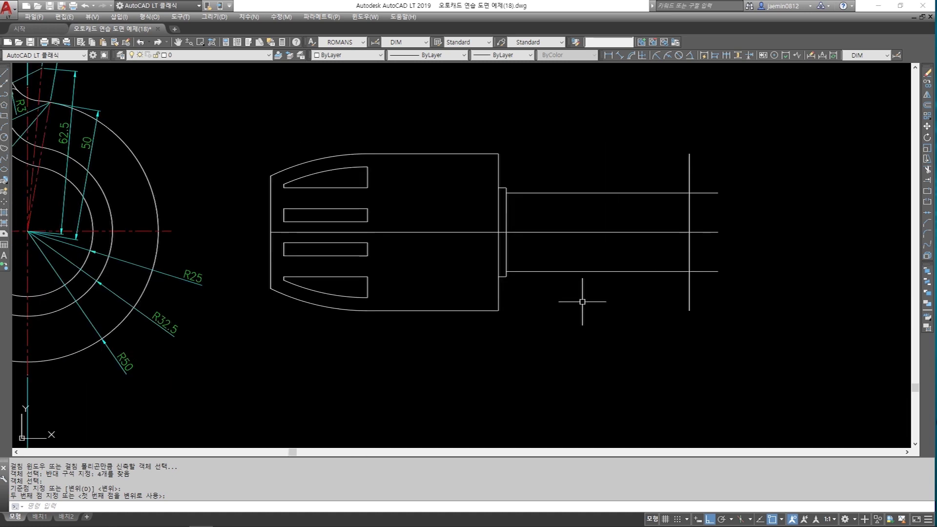
{"action": "middle_click_drag", "start_coordinate": [299, 280], "coordinate": [469, 271]}
{"action": "middle_click_drag", "start_coordinate": [846, 224], "coordinate": [661, 226]}
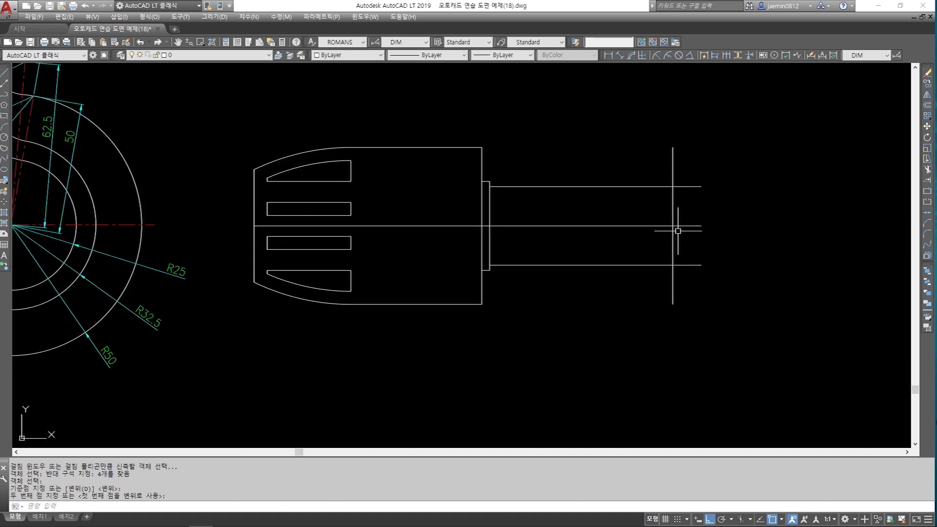
{"action": "scroll", "coordinate": [678, 221], "scroll_direction": "up", "scroll_amount": 4}
{"action": "scroll", "coordinate": [661, 235], "scroll_direction": "down", "scroll_amount": 4}
{"action": "scroll", "coordinate": [256, 244], "scroll_direction": "up", "scroll_amount": 2}
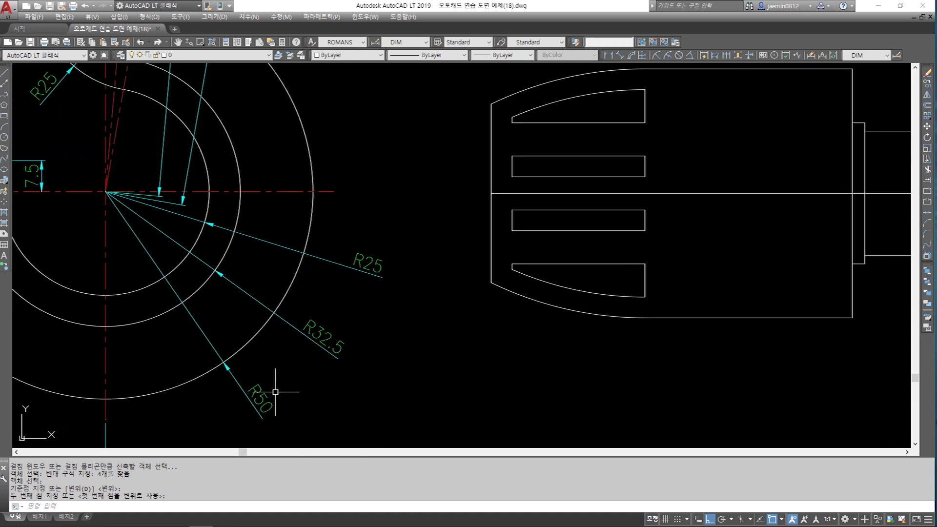
{"action": "scroll", "coordinate": [276, 392], "scroll_direction": "down", "scroll_amount": 2}
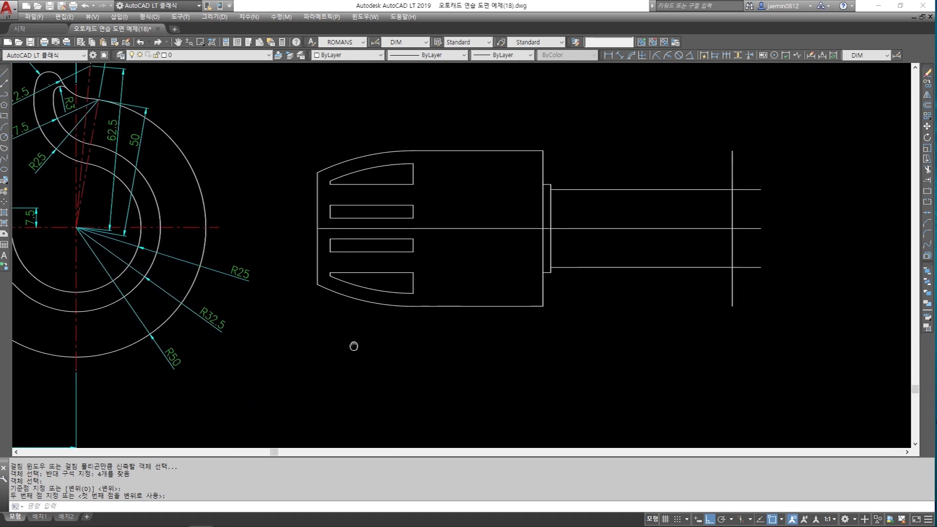
Draw a circle of radius 25 centred where the vertical centre line crosses the horizontal centre line
{"action": "type", "text": "c"}
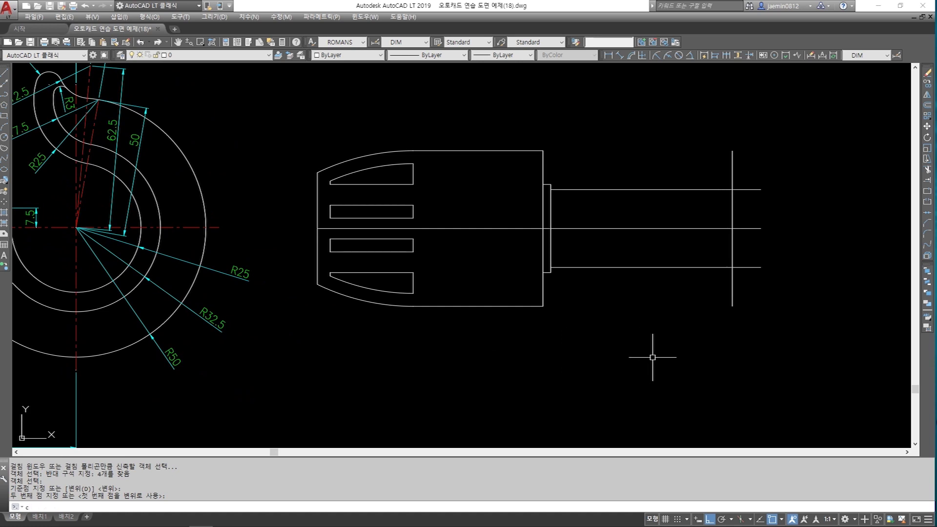
{"action": "key", "text": "Return"}
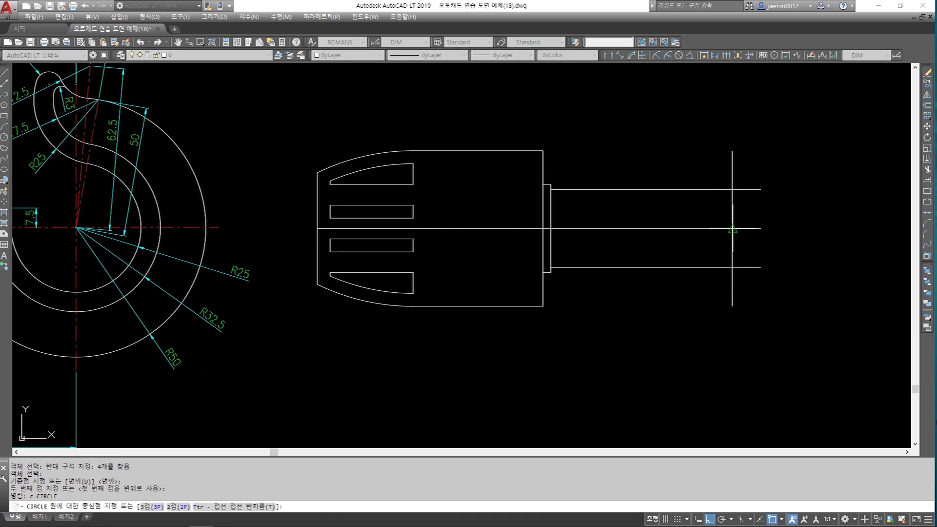
{"action": "left_click", "coordinate": [732, 228]}
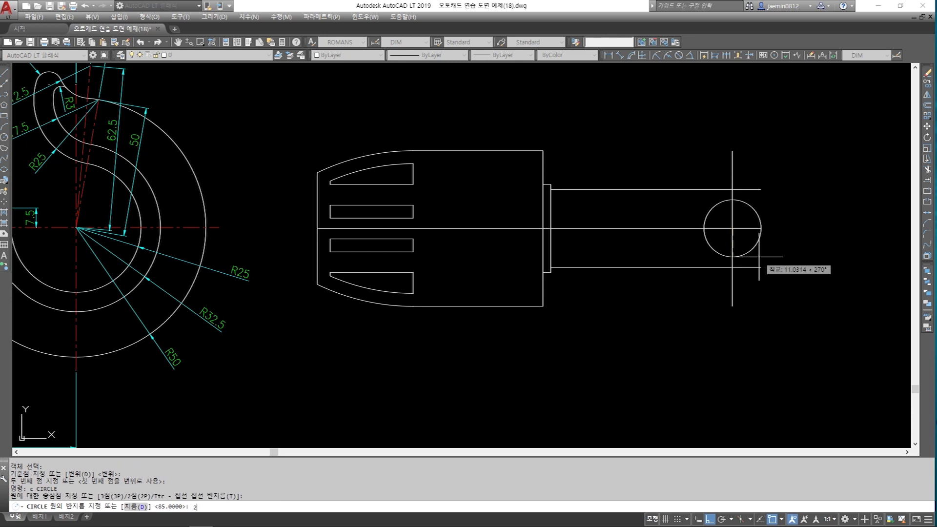
{"action": "type", "text": "25"}
{"action": "key", "text": "Return"}
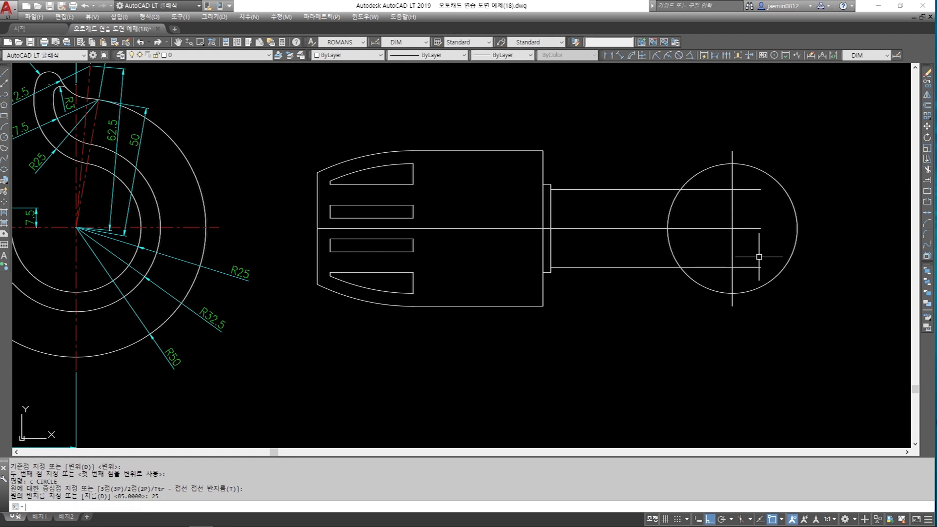
Add two more circles of radius 32.5 and 50 on the same centre point as the radius 25 circle
{"action": "key", "text": "Return"}
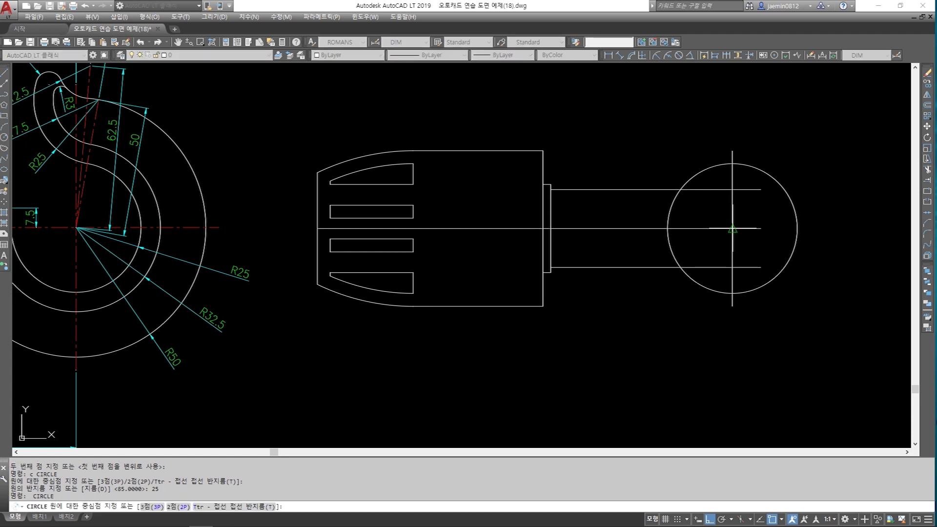
{"action": "left_click", "coordinate": [732, 228]}
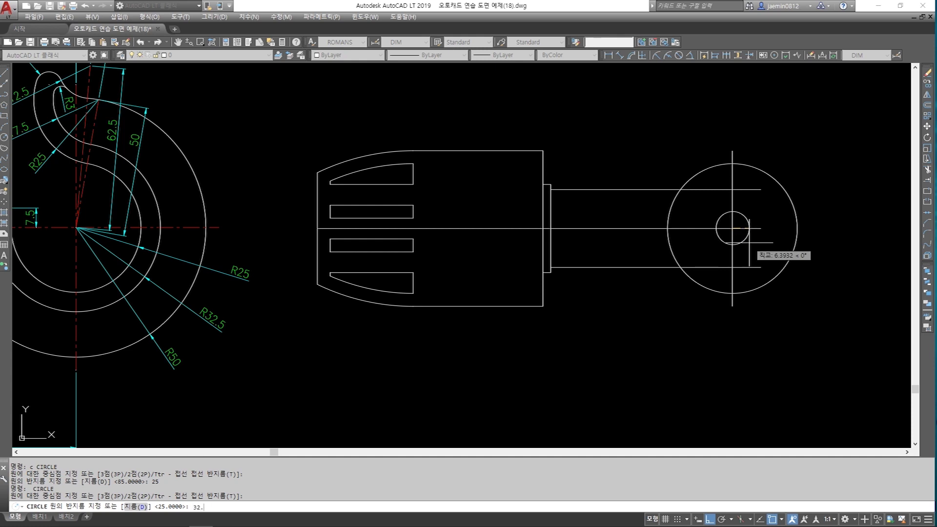
{"action": "type", "text": "32.5"}
{"action": "key", "text": "Return"}
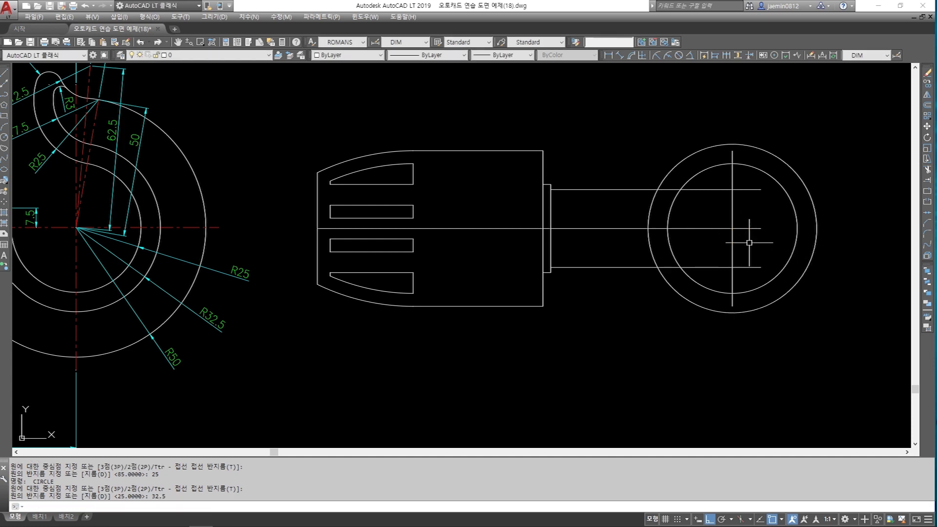
{"action": "key", "text": "Return"}
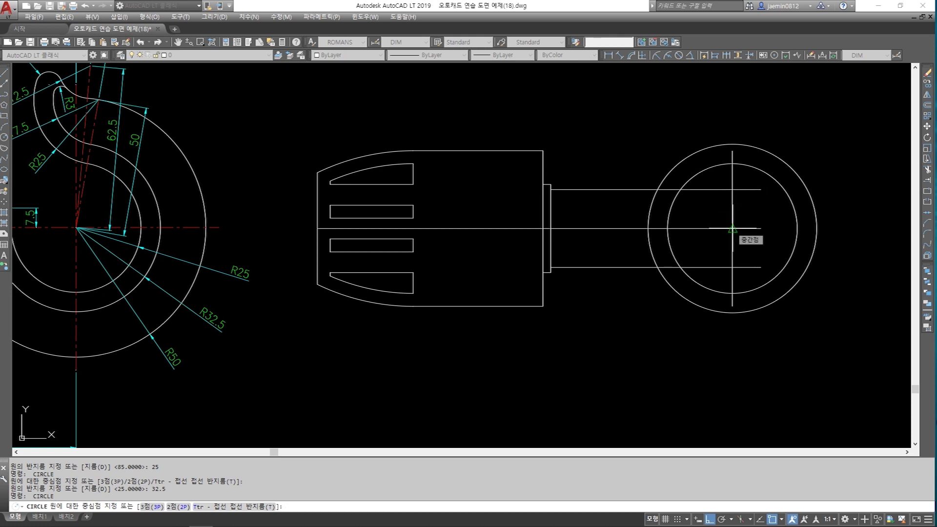
{"action": "left_click", "coordinate": [733, 229]}
{"action": "type", "text": "50"}
{"action": "key", "text": "Return"}
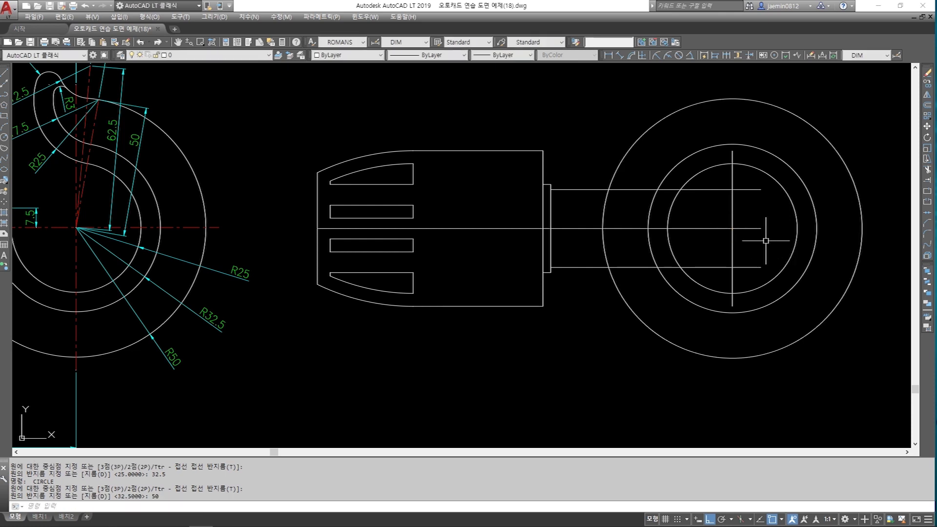
Try a radius 35 trimming fillet between the radius 50 circle and the lower neck line, and undo it
{"action": "middle_click_drag", "start_coordinate": [442, 312], "coordinate": [635, 312]}
{"action": "middle_click_drag", "start_coordinate": [319, 313], "coordinate": [451, 314]}
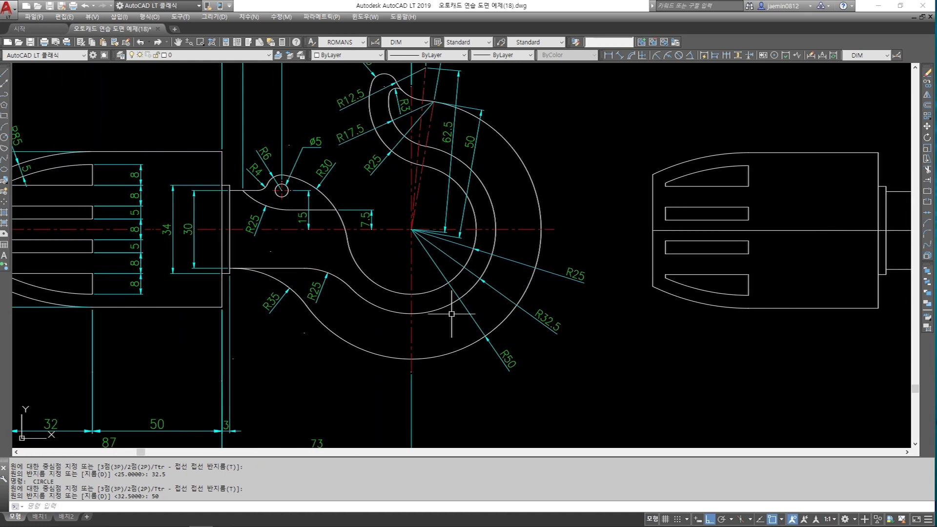
{"action": "scroll", "coordinate": [327, 303], "scroll_direction": "up", "scroll_amount": 2}
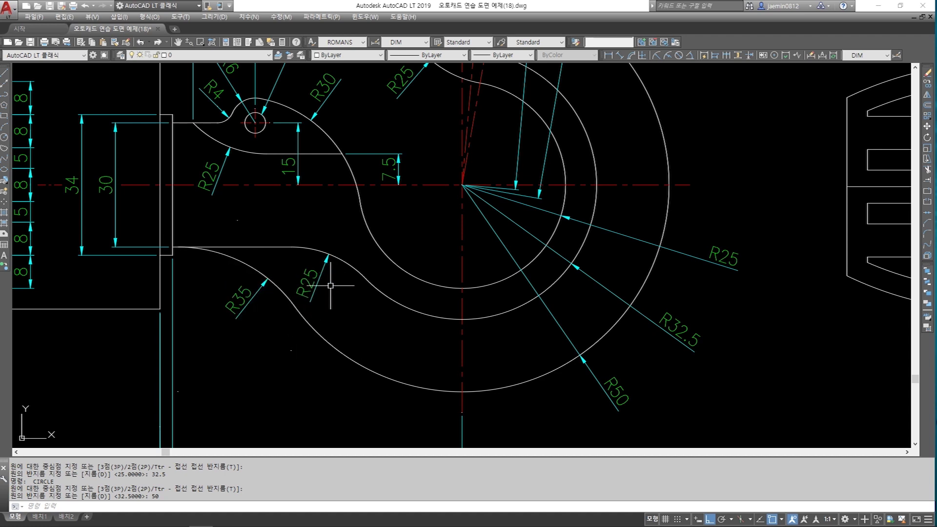
{"action": "scroll", "coordinate": [330, 290], "scroll_direction": "down", "scroll_amount": 2}
{"action": "middle_click_drag", "start_coordinate": [732, 322], "coordinate": [519, 325]}
{"action": "middle_click_drag", "start_coordinate": [795, 292], "coordinate": [532, 311]}
{"action": "scroll", "coordinate": [546, 290], "scroll_direction": "up", "scroll_amount": 2}
{"action": "type", "text": "f"}
{"action": "key", "text": "Return"}
{"action": "type", "text": "r"}
{"action": "key", "text": "Return"}
{"action": "type", "text": "35"}
{"action": "key", "text": "Return"}
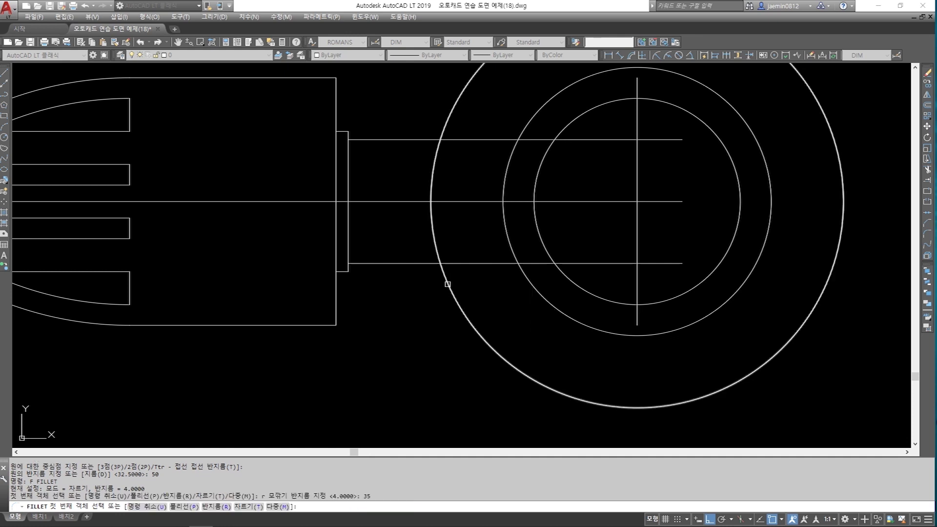
{"action": "left_click", "coordinate": [448, 284]}
{"action": "left_click", "coordinate": [415, 263]}
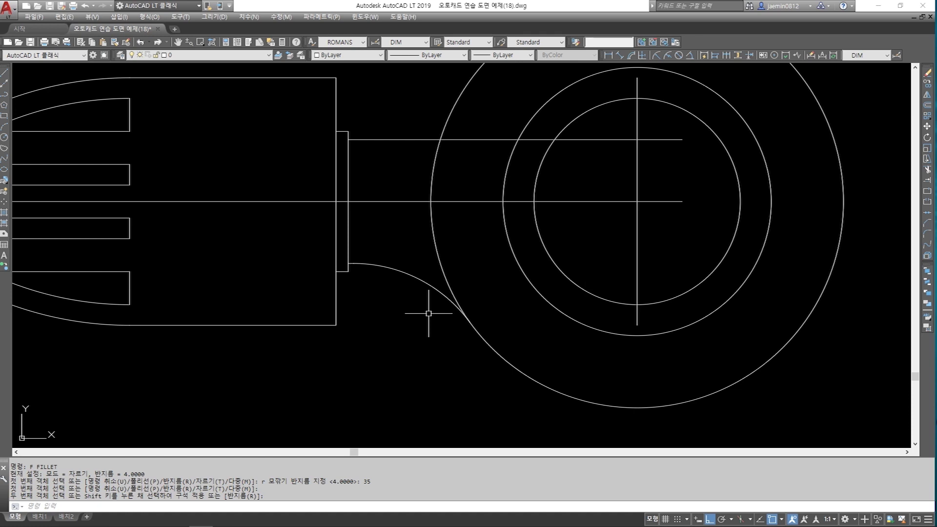
{"action": "type", "text": "u"}
{"action": "key", "text": "Return"}
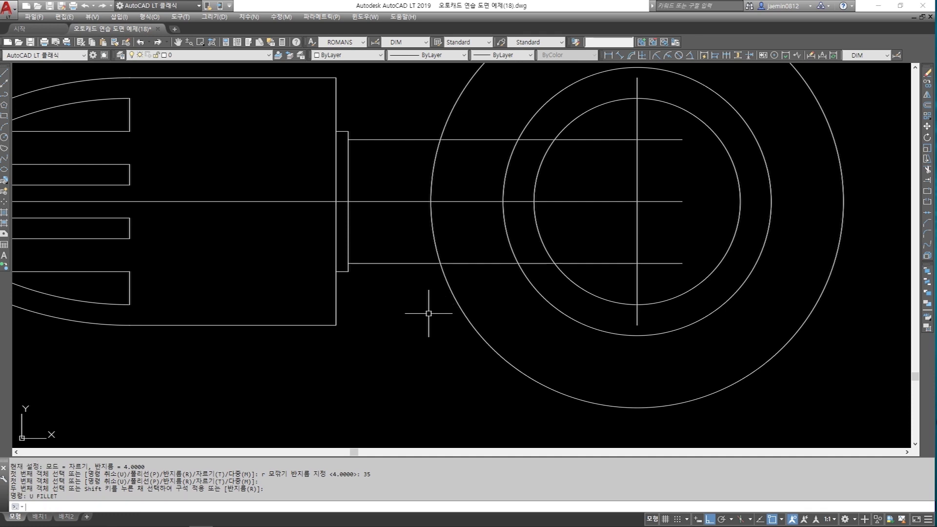
Fillet the radius 50 circle and the lower neck line with radius 35 in No trim mode
{"action": "type", "text": "f"}
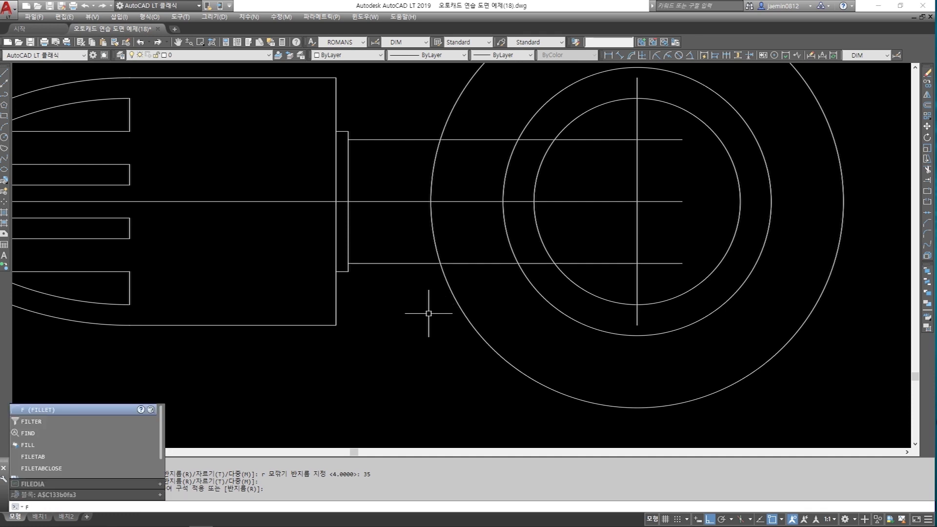
{"action": "key", "text": "Return"}
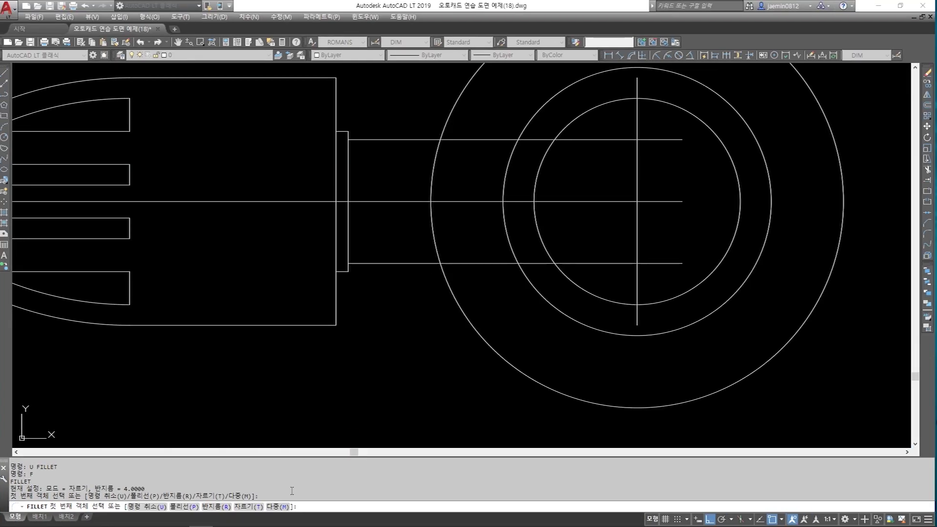
{"action": "type", "text": "t"}
{"action": "key", "text": "Return"}
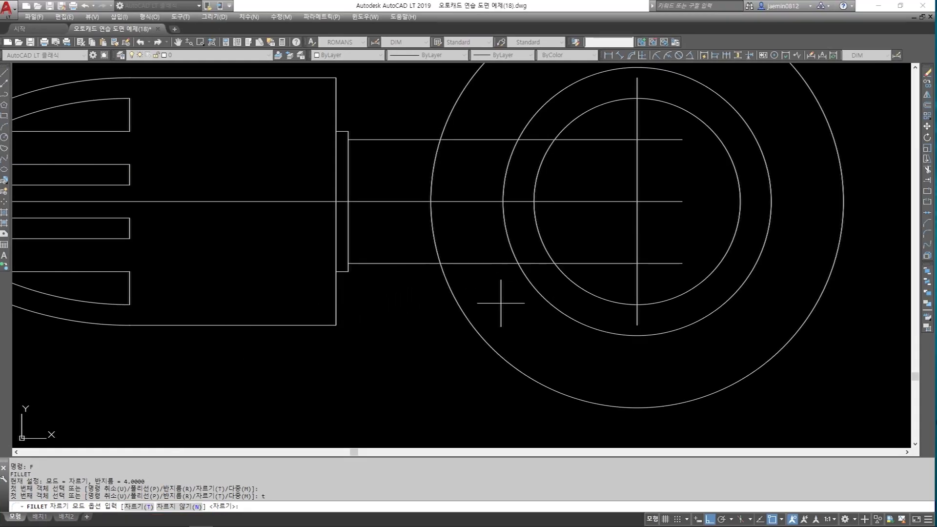
{"action": "key", "text": "Return"}
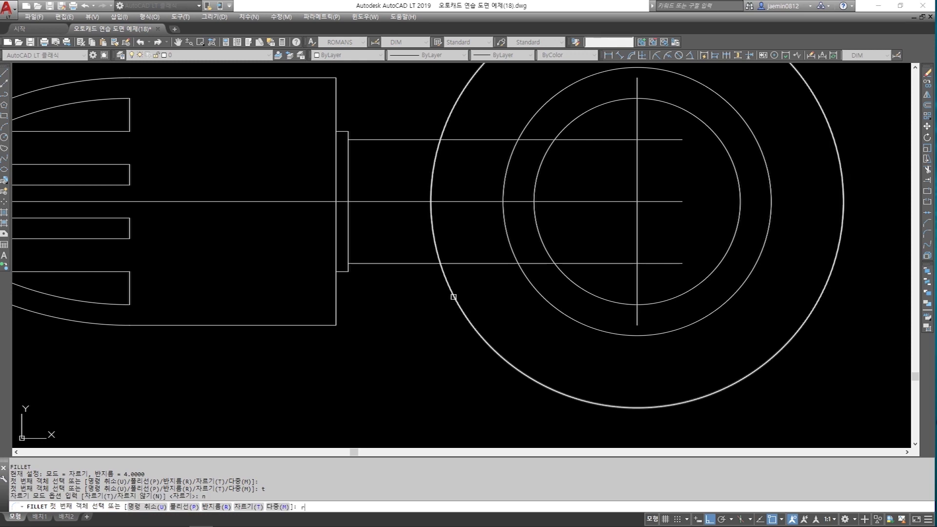
{"action": "type", "text": "r"}
{"action": "key", "text": "Return"}
{"action": "type", "text": "35"}
{"action": "key", "text": "Return"}
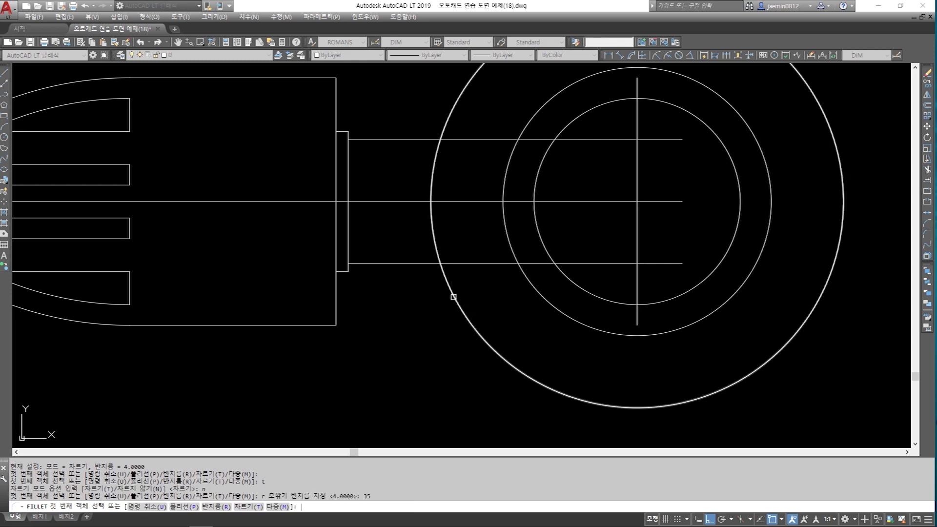
{"action": "left_click", "coordinate": [454, 296]}
{"action": "left_click", "coordinate": [404, 264]}
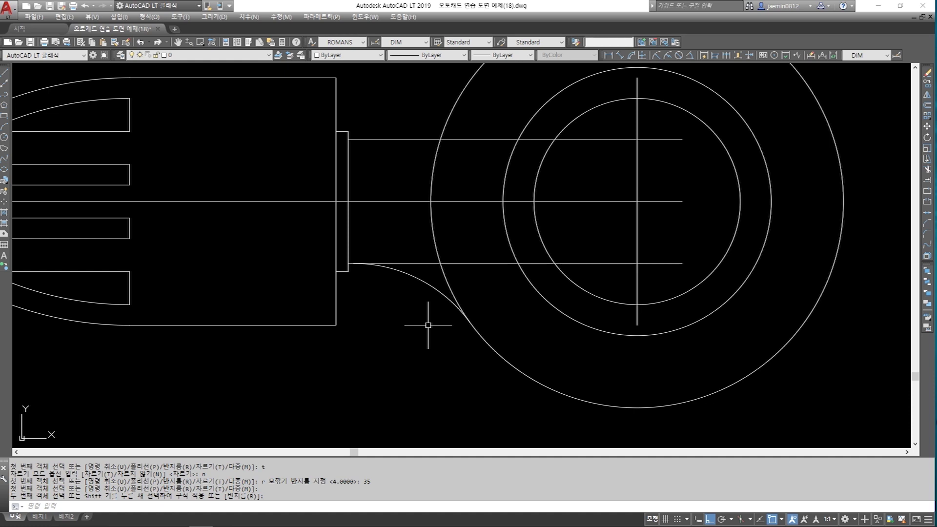
Switch the Fillet mode back to Trim and erase the radius 35 arc below the neck
{"action": "type", "text": "F"}
{"action": "key", "text": "Return"}
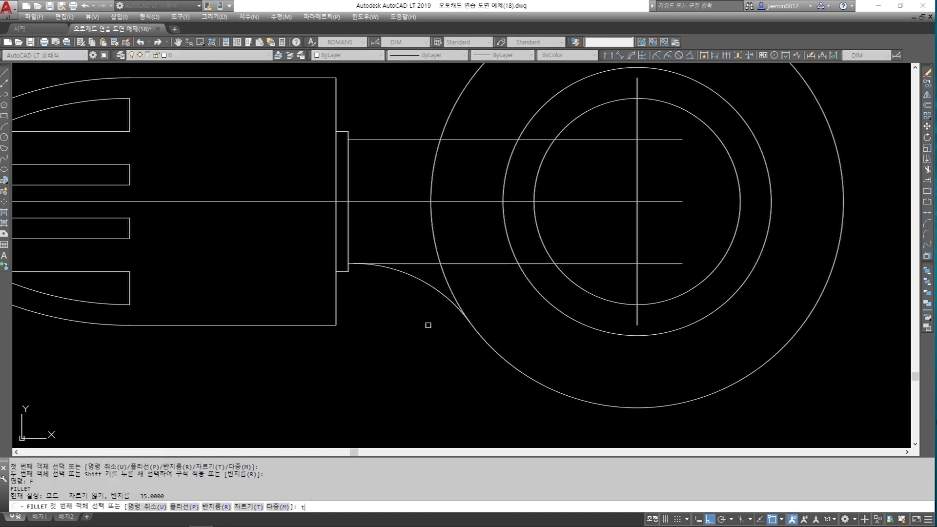
{"action": "type", "text": "t"}
{"action": "key", "text": "Return"}
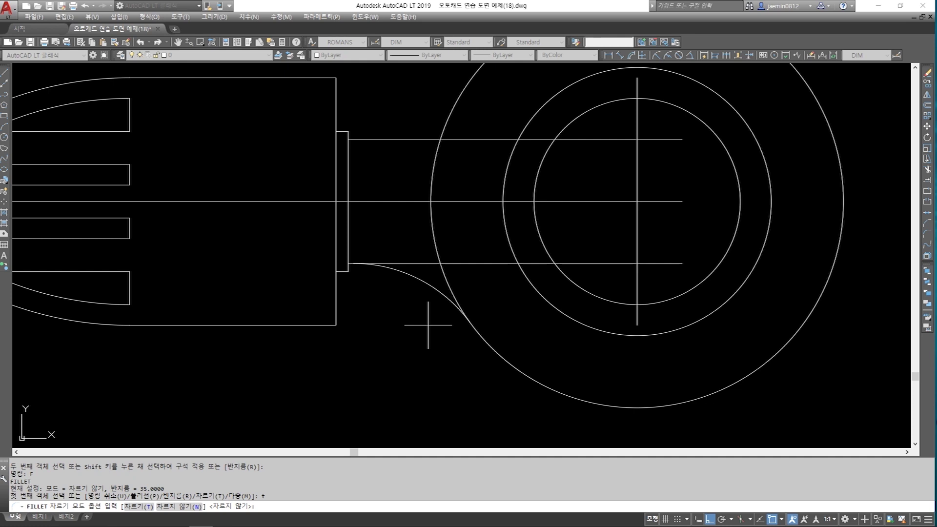
{"action": "key", "text": "Return"}
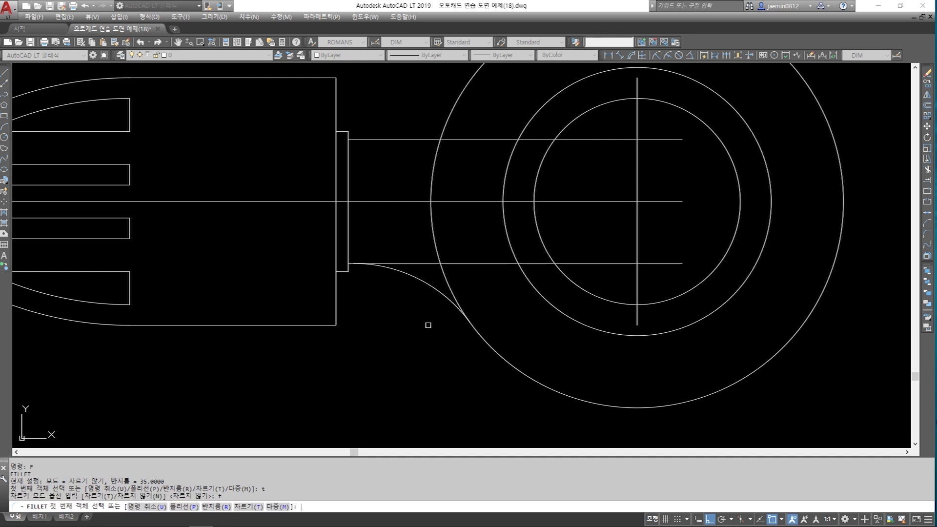
{"action": "key", "text": "Escape"}
{"action": "type", "text": "e"}
{"action": "key", "text": "Return"}
{"action": "left_click", "coordinate": [426, 282]}
{"action": "key", "text": "Return"}
{"action": "key", "text": "Escape"}
Fillet the radius 50 circle and the lower neck line again with radius 35, trimming the neck line
{"action": "type", "text": "f"}
{"action": "key", "text": "Return"}
{"action": "left_click", "coordinate": [442, 300]}
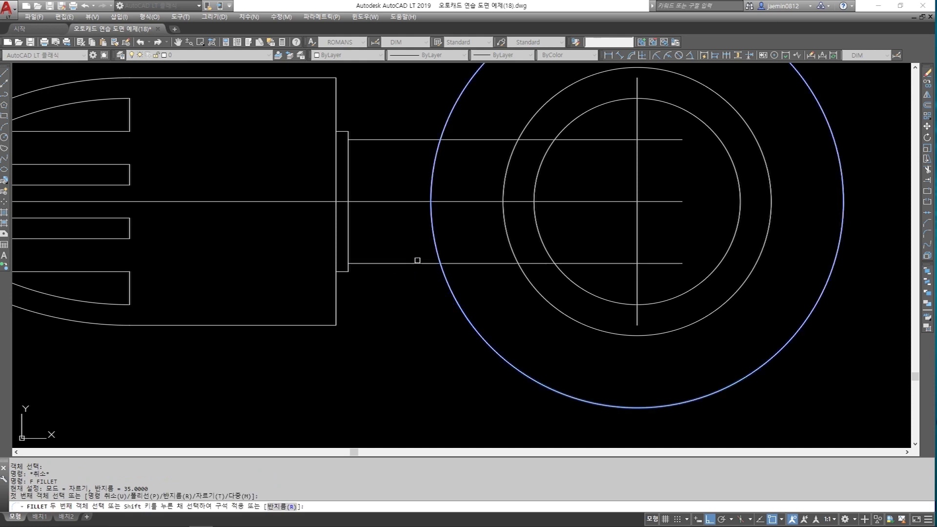
{"action": "left_click", "coordinate": [398, 266]}
{"action": "left_click", "coordinate": [398, 264]}
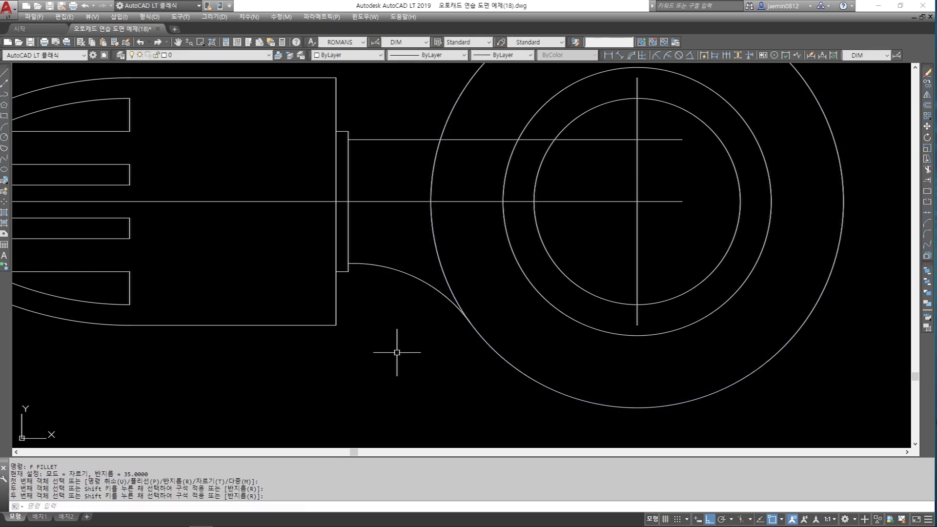
Compare the reference hook's R35 and R25 curves under the neck with the redrawn lower neck
{"action": "scroll", "coordinate": [422, 334], "scroll_direction": "down", "scroll_amount": 4}
{"action": "middle_click_drag", "start_coordinate": [422, 334], "coordinate": [577, 307]}
{"action": "scroll", "coordinate": [211, 281], "scroll_direction": "up", "scroll_amount": 2}
{"action": "middle_click_drag", "start_coordinate": [210, 281], "coordinate": [271, 280]}
{"action": "scroll", "coordinate": [270, 280], "scroll_direction": "up", "scroll_amount": 2}
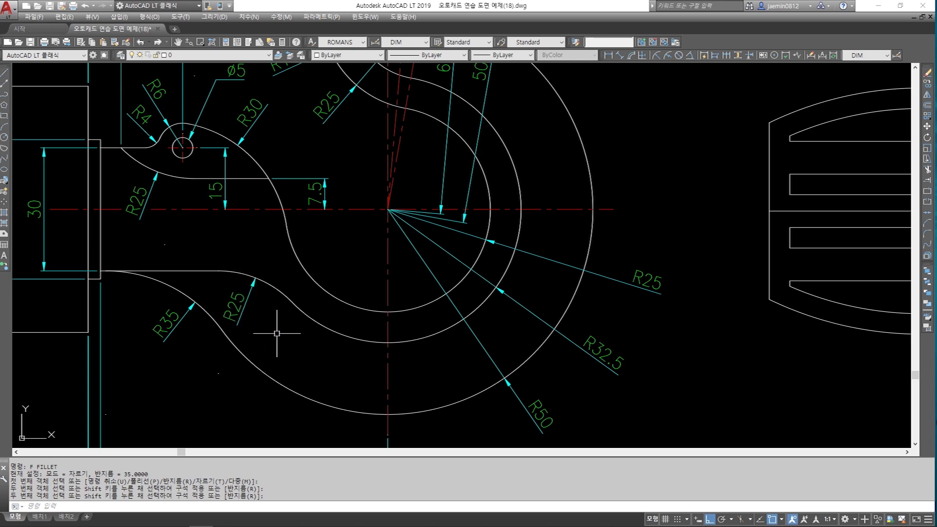
{"action": "scroll", "coordinate": [295, 333], "scroll_direction": "down", "scroll_amount": 2}
{"action": "middle_click_drag", "start_coordinate": [565, 327], "coordinate": [303, 303]}
{"action": "middle_click_drag", "start_coordinate": [619, 290], "coordinate": [495, 290]}
{"action": "scroll", "coordinate": [512, 300], "scroll_direction": "up", "scroll_amount": 2}
{"action": "scroll", "coordinate": [395, 290], "scroll_direction": "up", "scroll_amount": 2}
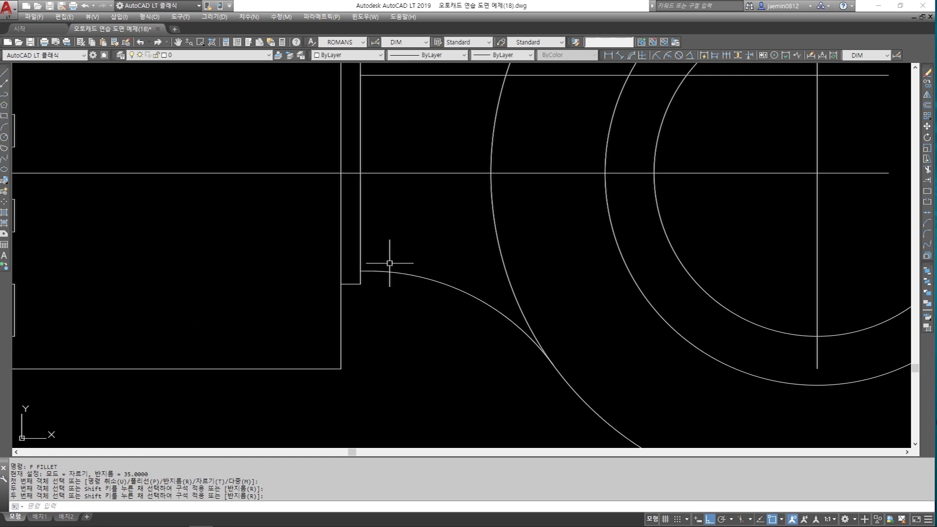
Inspect the short remaining piece of the lower neck line between the collar and the radius 35 arc by selecting it
{"action": "scroll", "coordinate": [361, 259], "scroll_direction": "up", "scroll_amount": 4}
{"action": "left_click", "coordinate": [347, 259]}
{"action": "left_click", "coordinate": [428, 299]}
{"action": "left_click", "coordinate": [336, 262]}
{"action": "left_click", "coordinate": [429, 303]}
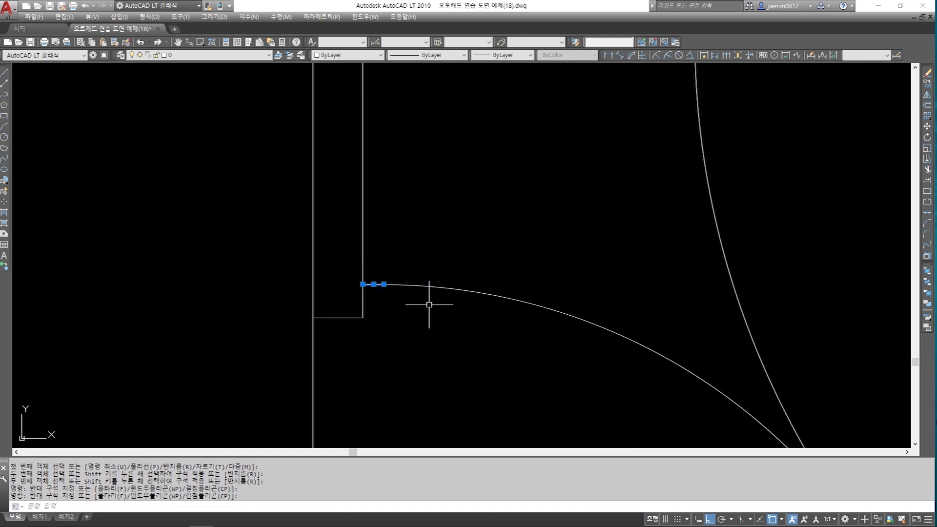
{"action": "left_click", "coordinate": [428, 301]}
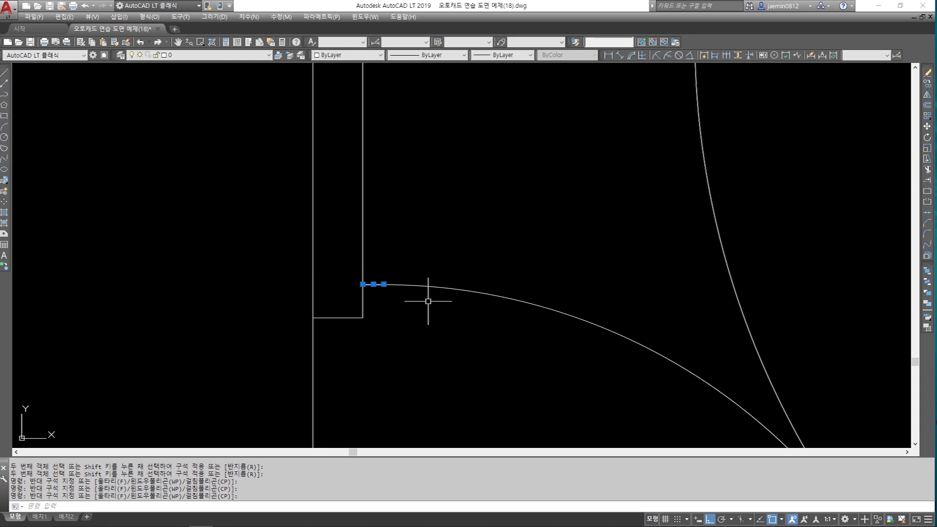
{"action": "scroll", "coordinate": [428, 301], "scroll_direction": "down", "scroll_amount": 4}
{"action": "key", "text": "Escape"}
{"action": "scroll", "coordinate": [403, 299], "scroll_direction": "up", "scroll_amount": 4}
{"action": "left_click", "coordinate": [385, 277]}
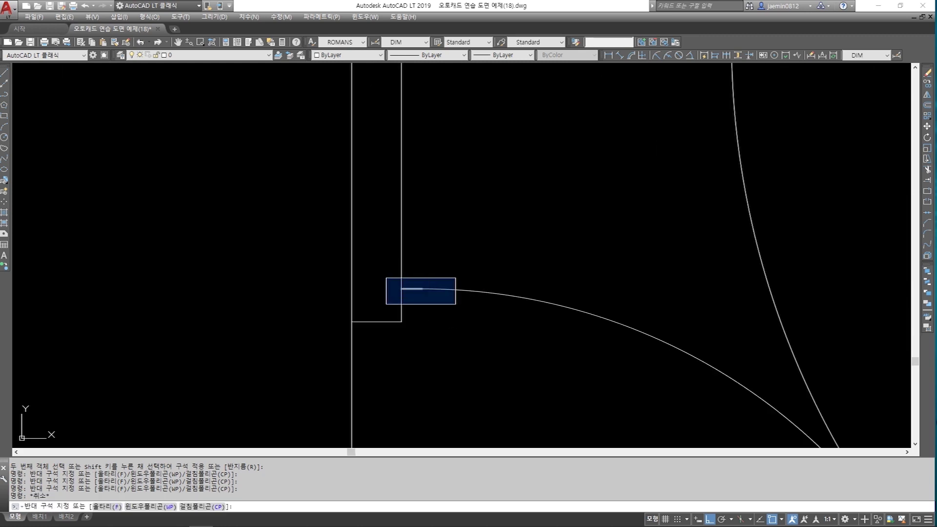
{"action": "left_click", "coordinate": [455, 305]}
{"action": "left_click", "coordinate": [372, 273]}
{"action": "left_click", "coordinate": [383, 273]}
{"action": "left_click", "coordinate": [378, 266]}
{"action": "left_click", "coordinate": [449, 309]}
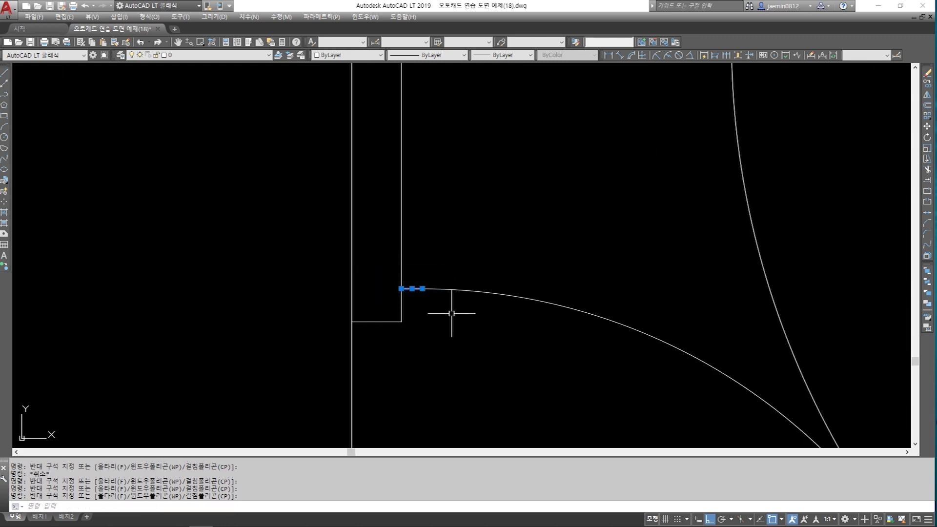
{"action": "scroll", "coordinate": [453, 313], "scroll_direction": "up", "scroll_amount": 2}
{"action": "scroll", "coordinate": [453, 314], "scroll_direction": "down", "scroll_amount": 3}
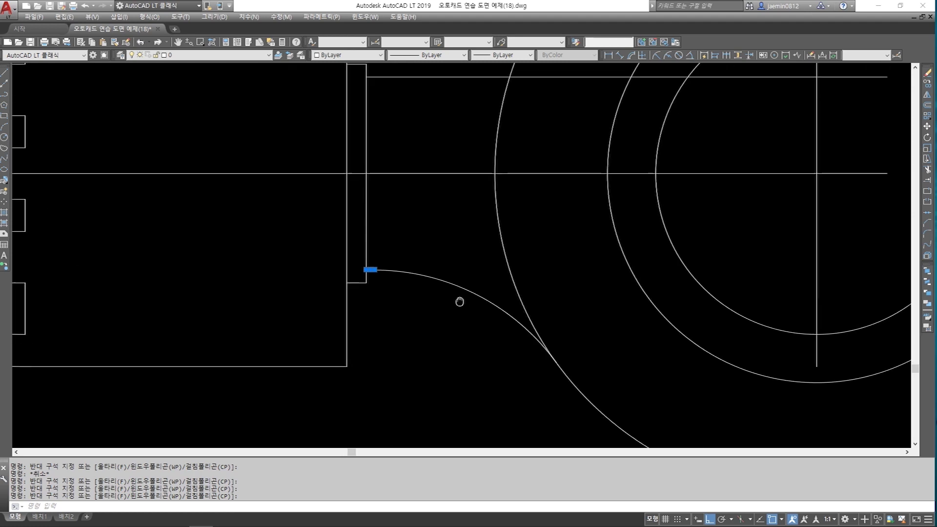
{"action": "key", "text": "Escape"}
Fillet the radius 32.5 circle and the short lower neck line with radius 25
{"action": "type", "text": "f"}
{"action": "key", "text": "Return"}
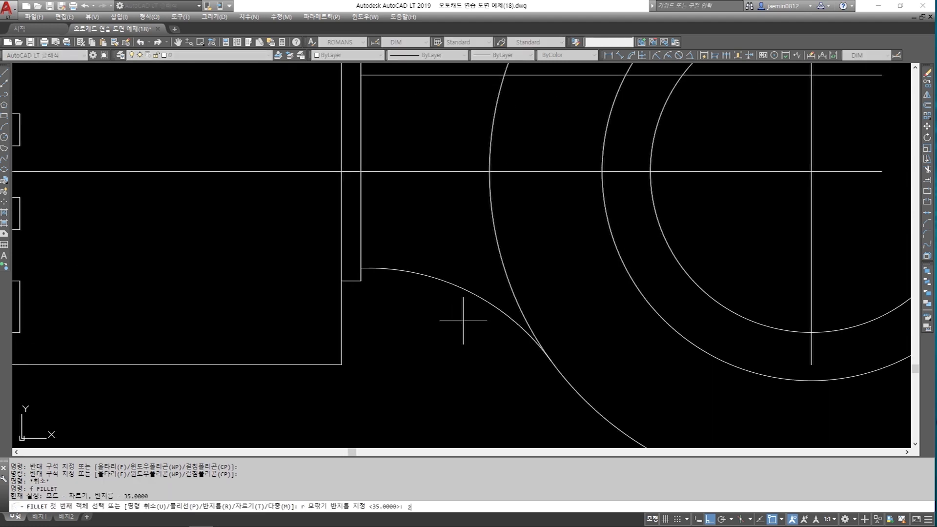
{"action": "key", "text": "Return"}
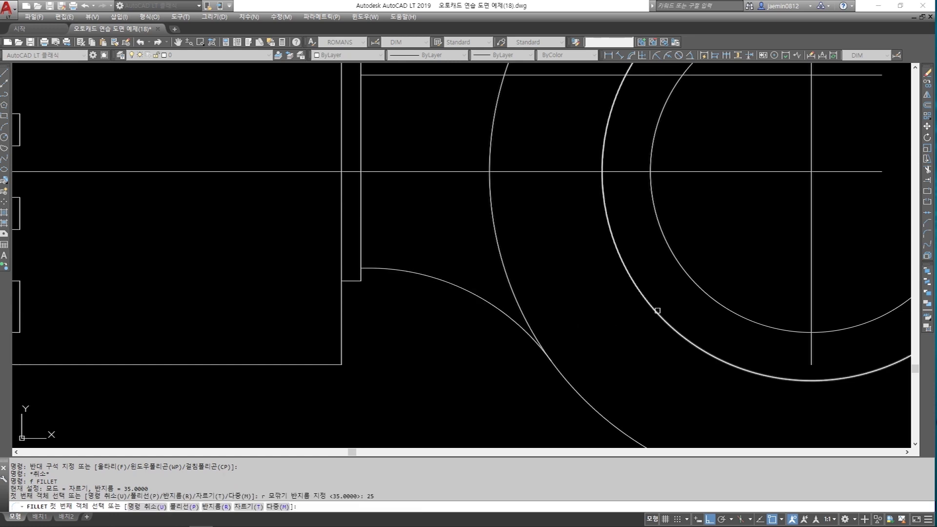
{"action": "scroll", "coordinate": [654, 310], "scroll_direction": "down", "scroll_amount": 5}
{"action": "left_click", "coordinate": [672, 329]}
{"action": "scroll", "coordinate": [559, 323], "scroll_direction": "up", "scroll_amount": 10}
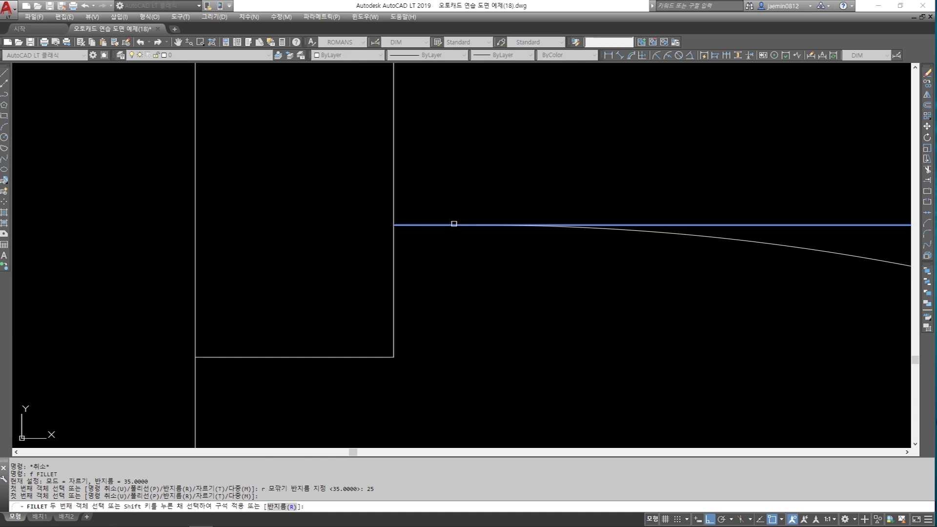
{"action": "left_click", "coordinate": [454, 223]}
{"action": "scroll", "coordinate": [444, 254], "scroll_direction": "down", "scroll_amount": 5}
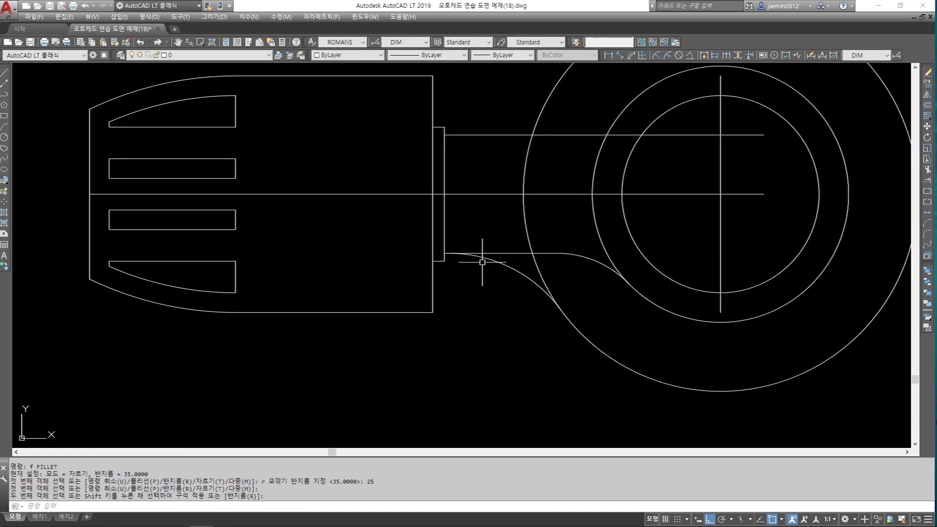
{"action": "scroll", "coordinate": [598, 283], "scroll_direction": "up", "scroll_amount": 2}
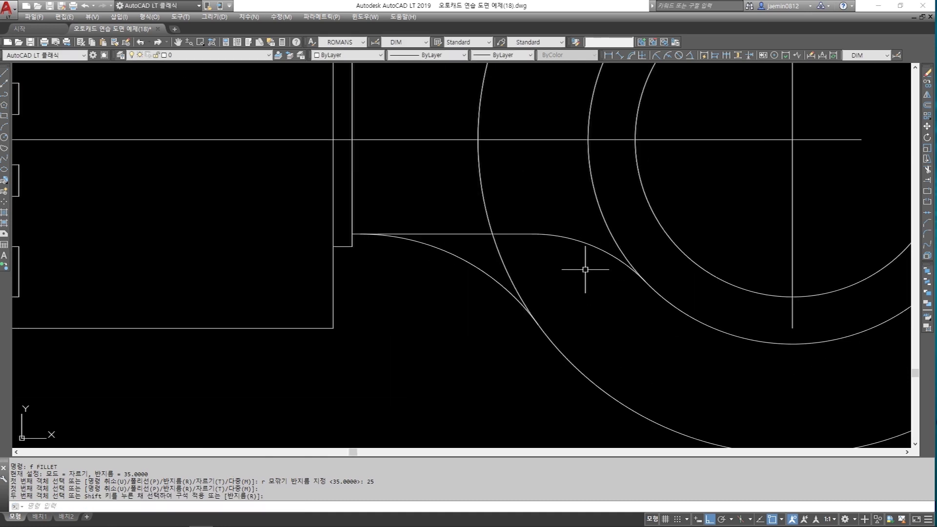
{"action": "scroll", "coordinate": [620, 299], "scroll_direction": "down", "scroll_amount": 3}
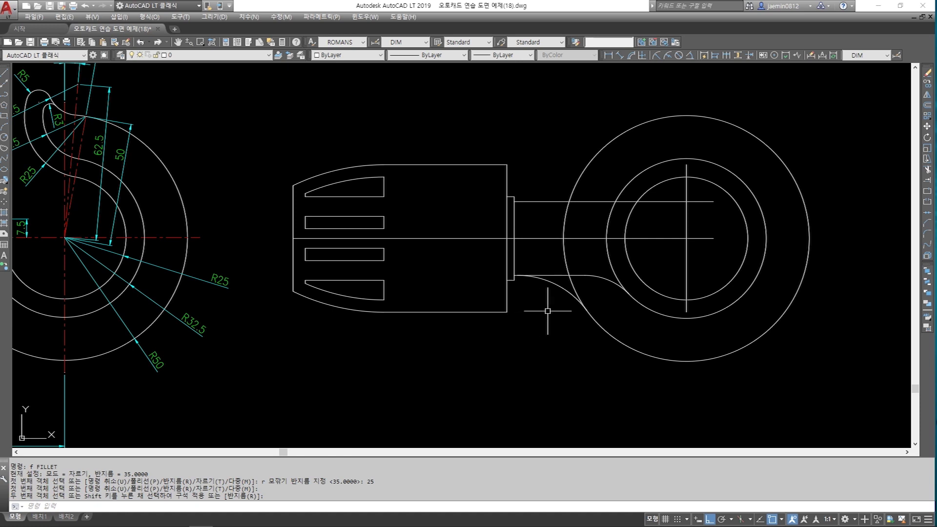
Examine the reference dimensions locating the small hole above the neck, selecting the handle's hook-side end edge as their datum
{"action": "mouse_move", "coordinate": [309, 291]}
{"action": "middle_mouse_down"}
{"action": "mouse_move", "coordinate": [493, 299]}
{"action": "mouse_move", "coordinate": [336, 269]}
{"action": "mouse_move", "coordinate": [376, 283]}
{"action": "middle_mouse_up"}
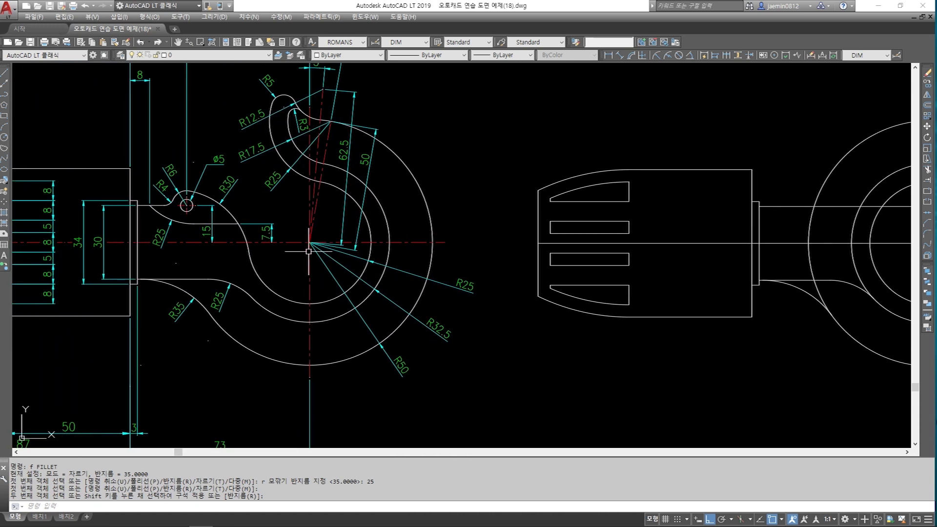
{"action": "middle_click_drag", "start_coordinate": [318, 254], "coordinate": [329, 264]}
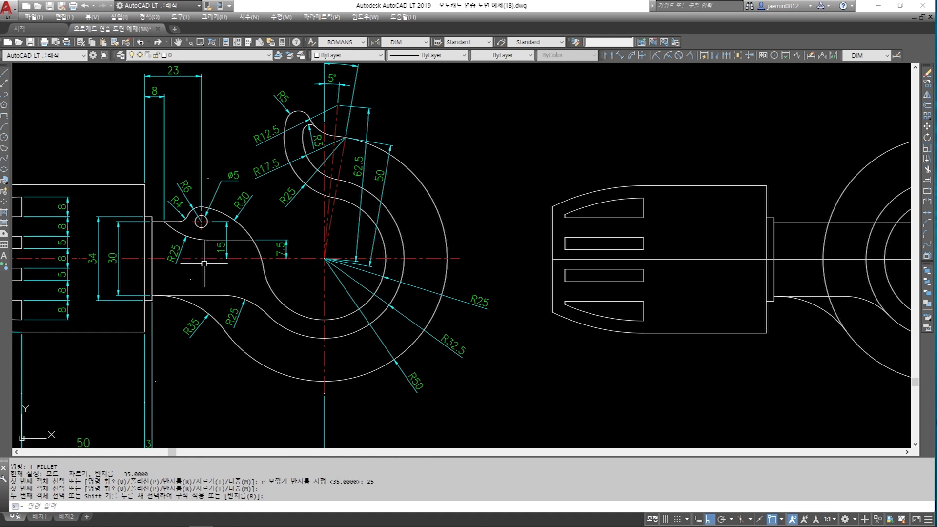
{"action": "scroll", "coordinate": [171, 215], "scroll_direction": "up", "scroll_amount": 2}
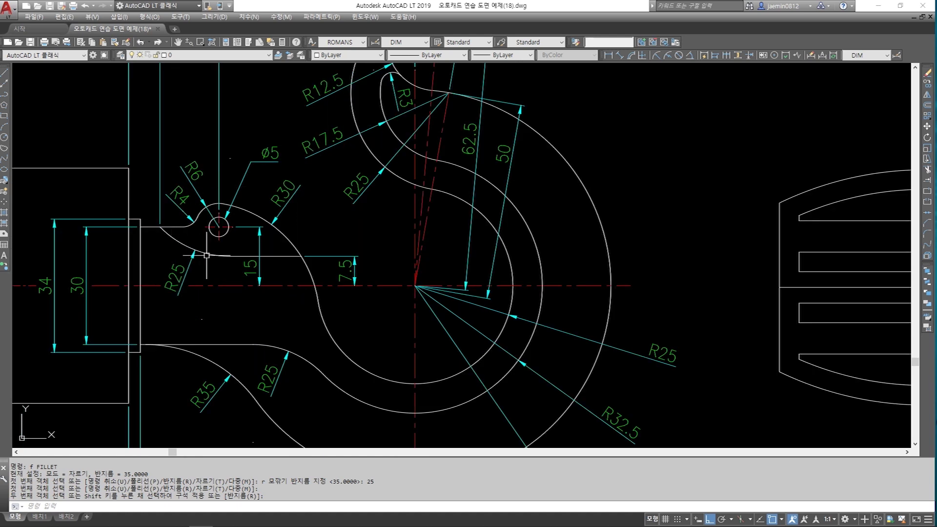
{"action": "scroll", "coordinate": [248, 271], "scroll_direction": "down", "scroll_amount": 2}
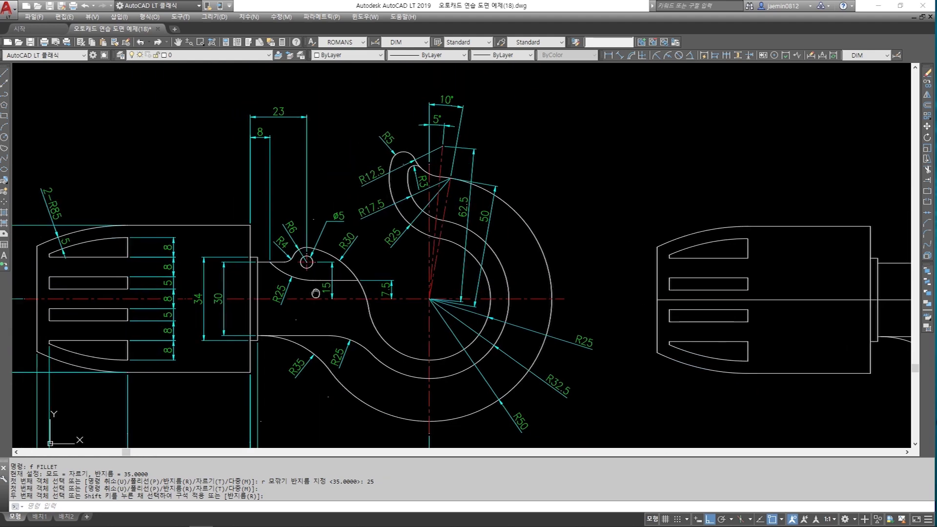
{"action": "left_click", "coordinate": [251, 247]}
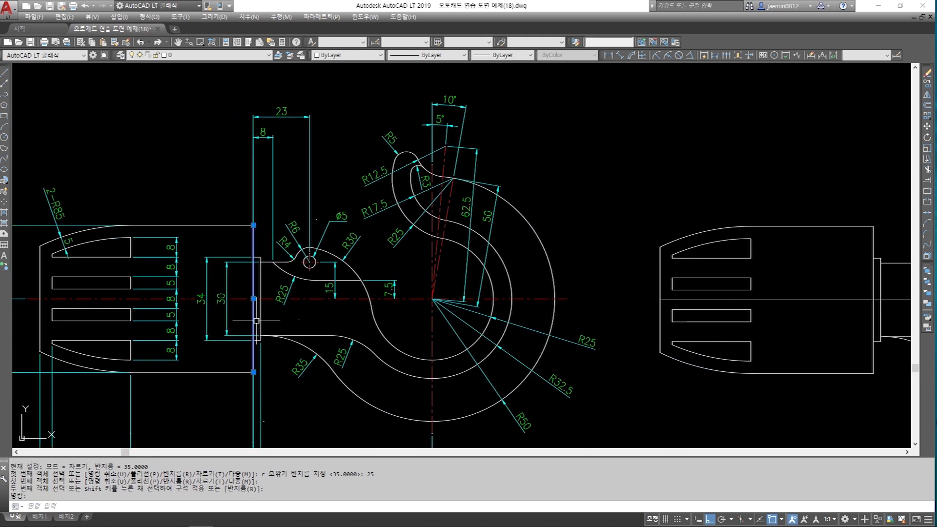
{"action": "scroll", "coordinate": [282, 128], "scroll_direction": "up", "scroll_amount": 2}
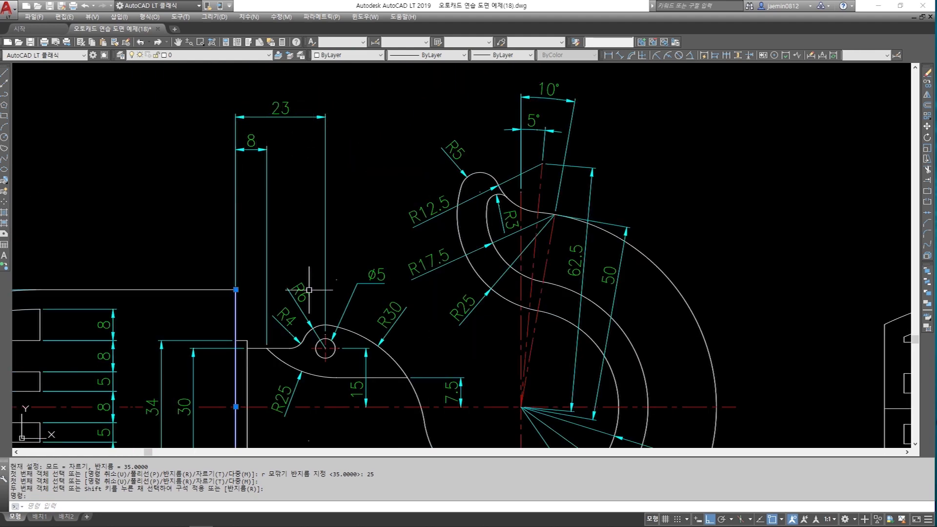
{"action": "middle_click_drag", "start_coordinate": [322, 320], "coordinate": [334, 282]}
{"action": "middle_click_drag", "start_coordinate": [338, 363], "coordinate": [341, 315]}
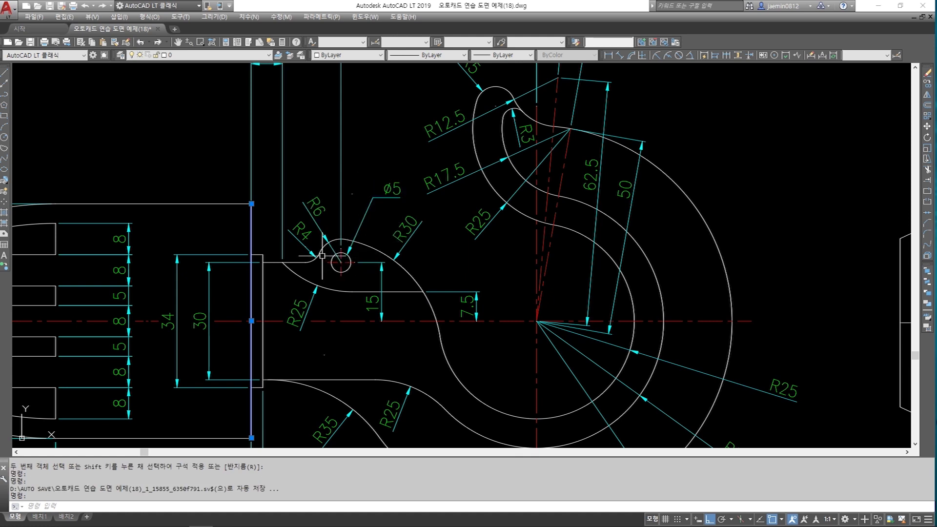
{"action": "scroll", "coordinate": [315, 227], "scroll_direction": "up", "scroll_amount": 2}
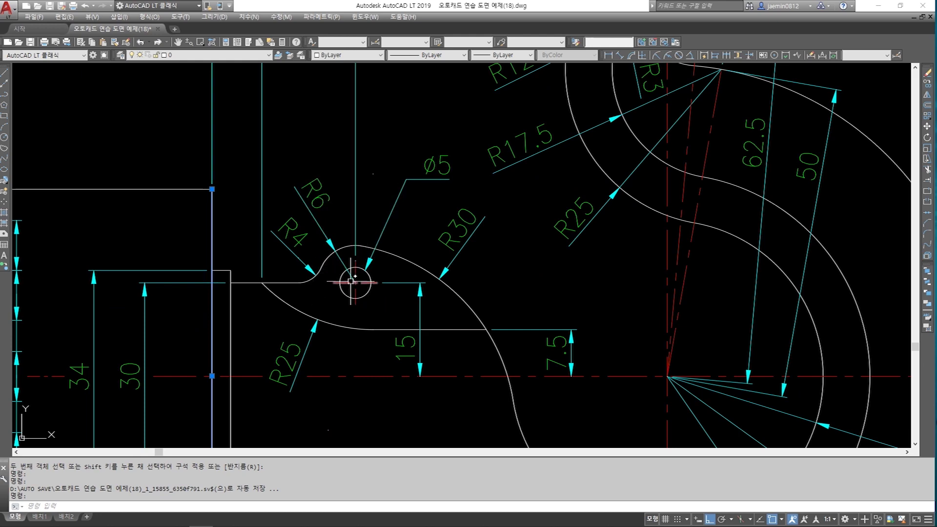
{"action": "scroll", "coordinate": [314, 257], "scroll_direction": "down", "scroll_amount": 6}
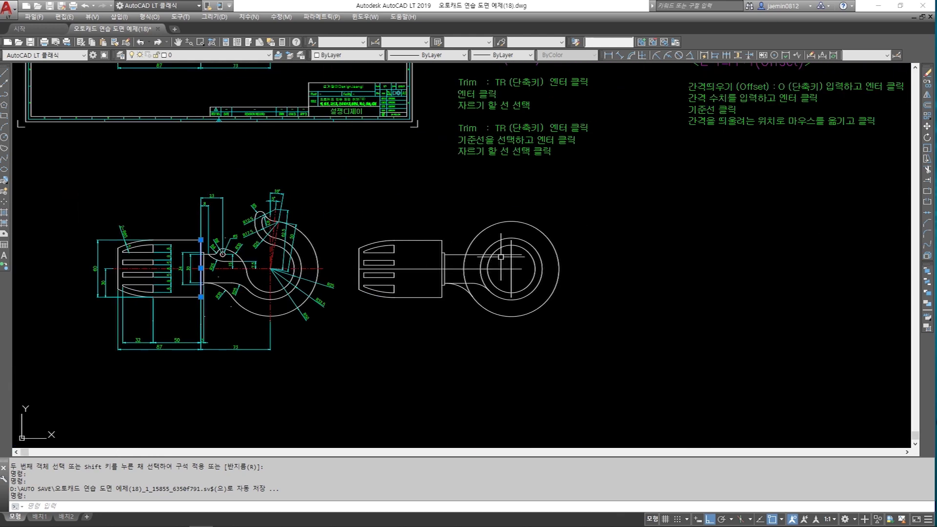
Offset the redrawn handle's hook-side end edge by 23 toward the hook
{"action": "scroll", "coordinate": [497, 257], "scroll_direction": "up", "scroll_amount": 5}
{"action": "mouse_move", "coordinate": [427, 257]}
{"action": "middle_mouse_down"}
{"action": "mouse_move", "coordinate": [615, 283]}
{"action": "mouse_move", "coordinate": [685, 272]}
{"action": "middle_mouse_up"}
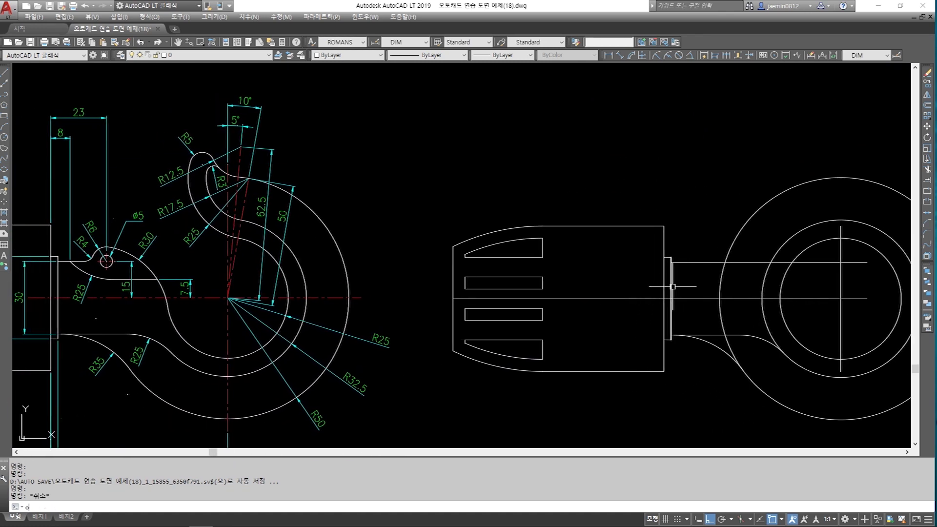
{"action": "key", "text": "Return"}
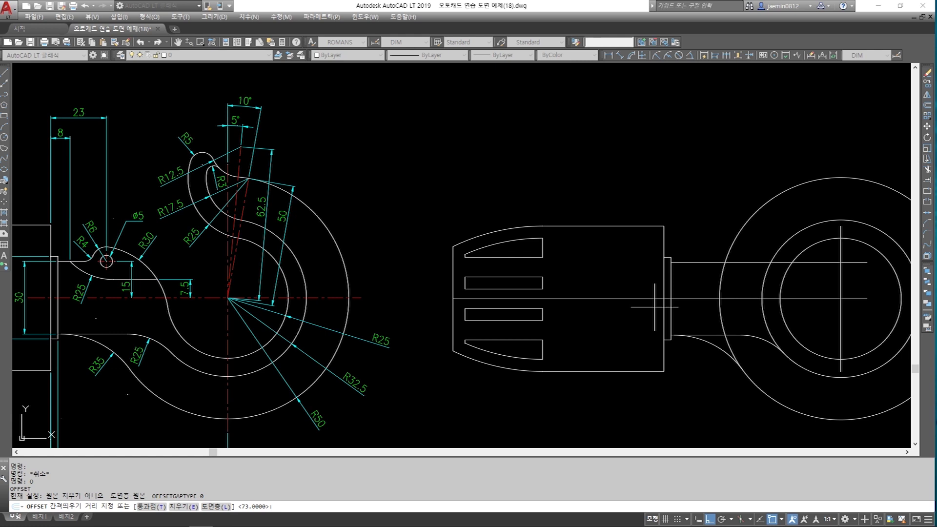
{"action": "key", "text": "Return"}
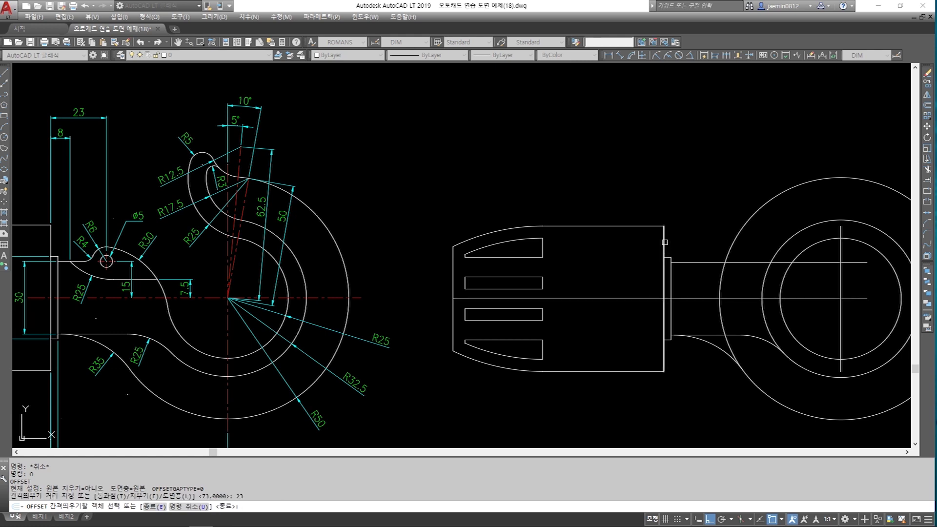
{"action": "left_click", "coordinate": [665, 242]}
{"action": "left_click", "coordinate": [710, 200]}
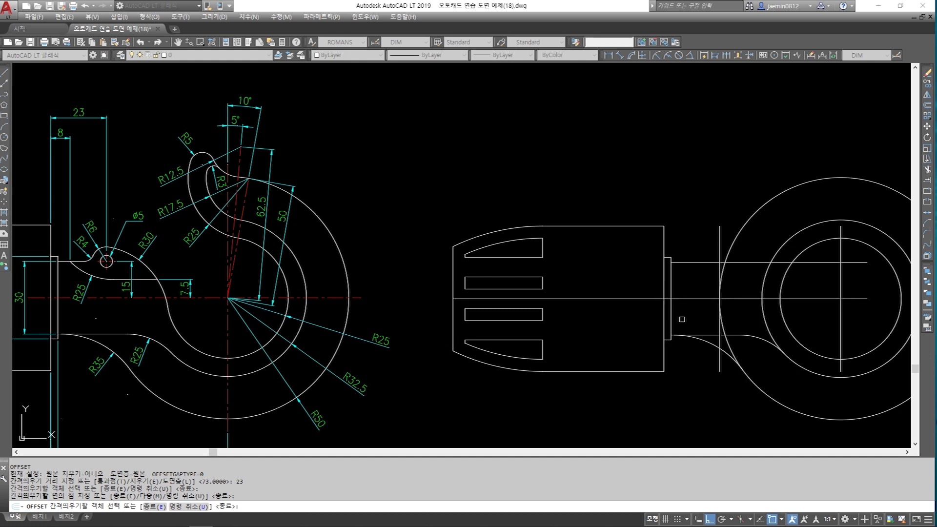
{"action": "key", "text": "Escape"}
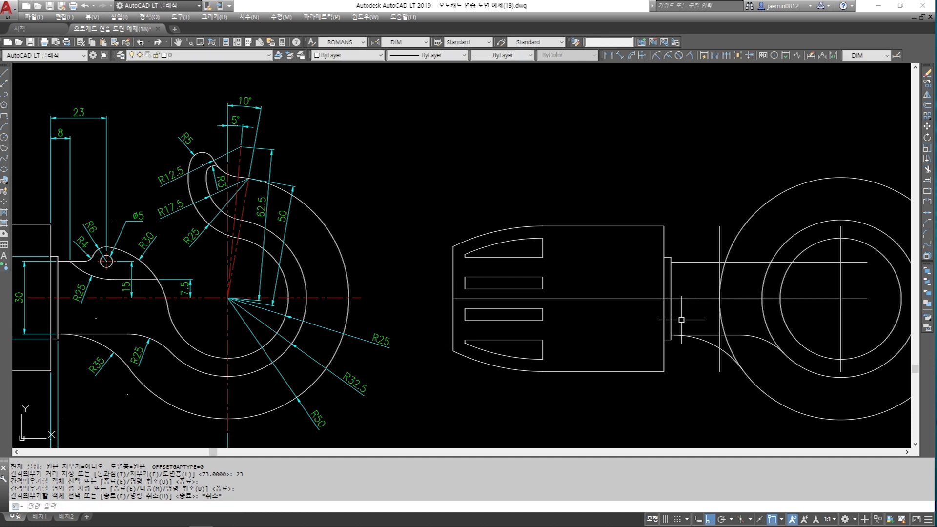
Offset the redrawn hook's horizontal centre line upward by 15
{"action": "type", "text": "o"}
{"action": "key", "text": "Return"}
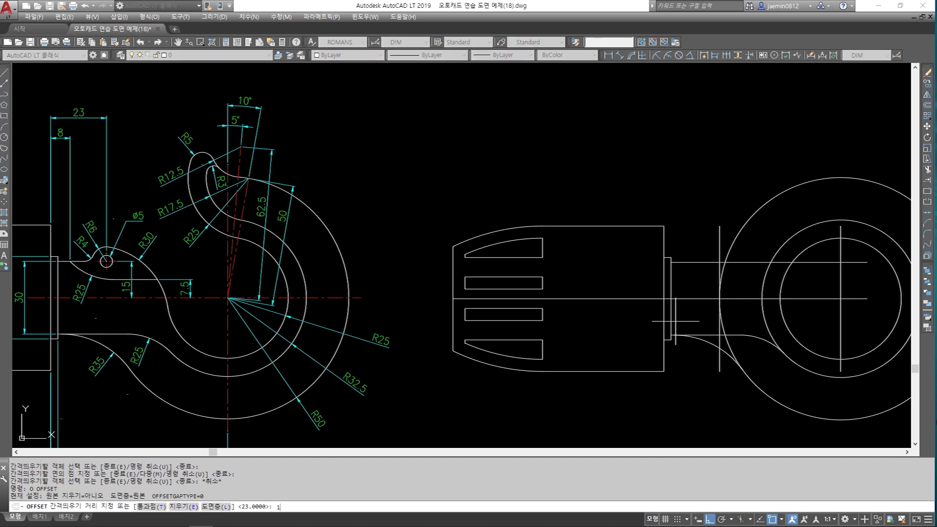
{"action": "key", "text": "Return"}
{"action": "left_click", "coordinate": [685, 300]}
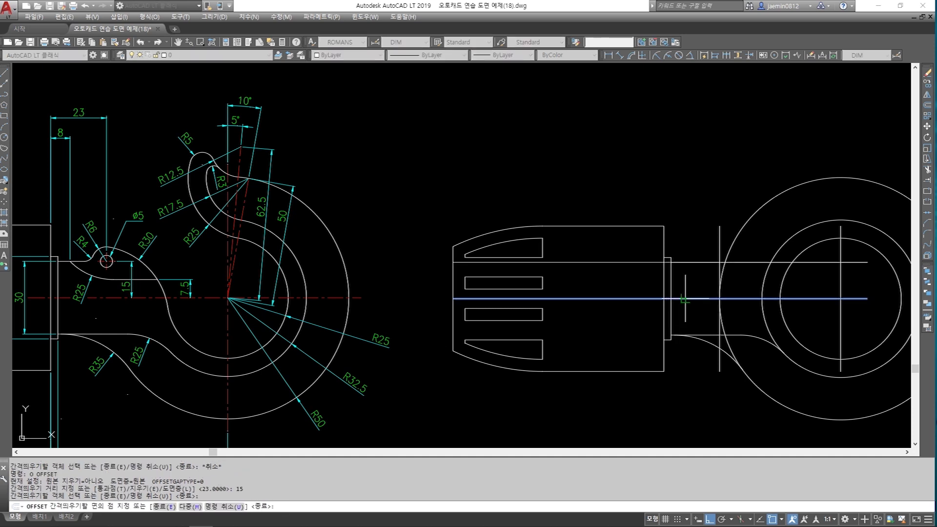
{"action": "left_click", "coordinate": [693, 249]}
{"action": "key", "text": "Escape"}
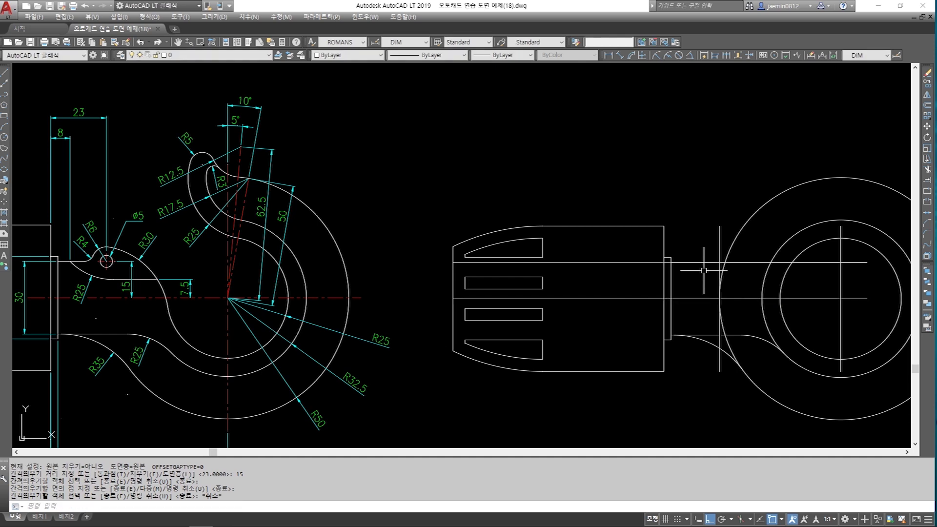
Erase the upper horizontal construction line segment that crosses the handle body above its centre line
{"action": "scroll", "coordinate": [706, 267], "scroll_direction": "up", "scroll_amount": 2}
{"action": "left_click", "coordinate": [612, 256]}
{"action": "left_click", "coordinate": [746, 269]}
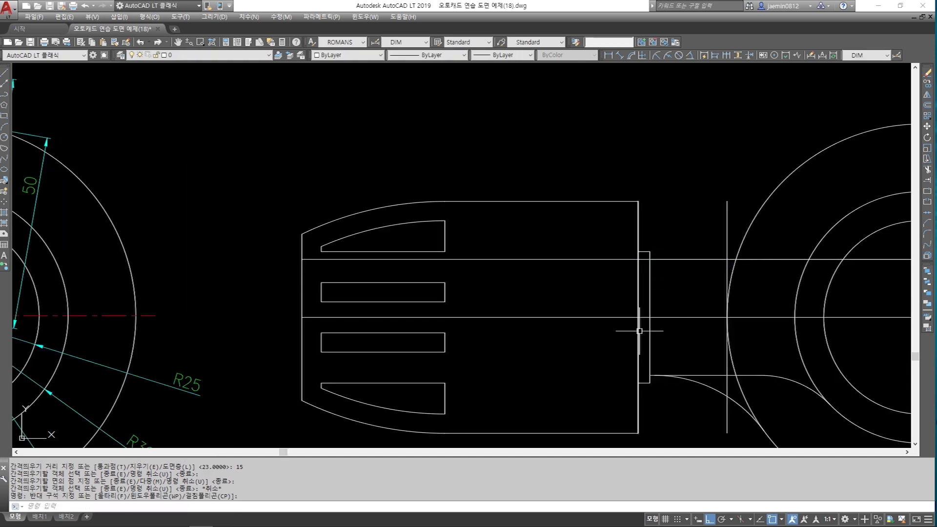
{"action": "middle_click_drag", "start_coordinate": [736, 280], "coordinate": [595, 288]}
{"action": "left_click", "coordinate": [796, 268]}
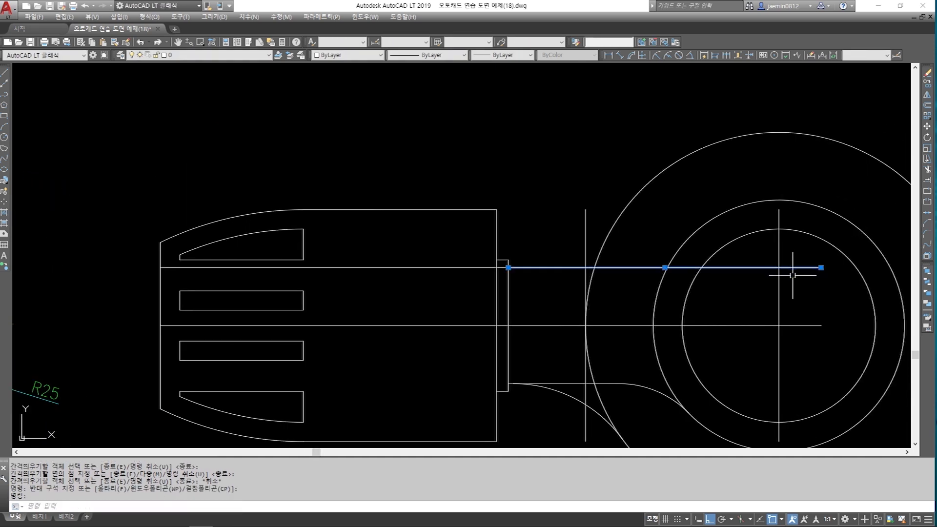
{"action": "left_click", "coordinate": [485, 267]}
{"action": "key", "text": "Escape"}
{"action": "type", "text": "e"}
{"action": "key", "text": "space"}
{"action": "left_click", "coordinate": [461, 248]}
{"action": "left_click", "coordinate": [449, 297]}
{"action": "key", "text": "space"}
Draw a circle of diameter 5 centred where the vertical construction line meets the neck's upper horizontal line
{"action": "scroll", "coordinate": [589, 266], "scroll_direction": "up", "scroll_amount": 3}
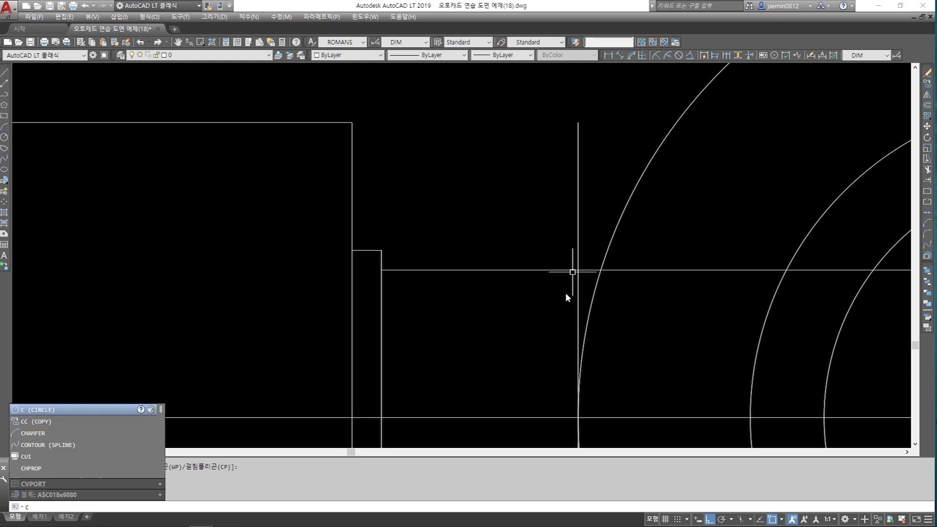
{"action": "key", "text": "space"}
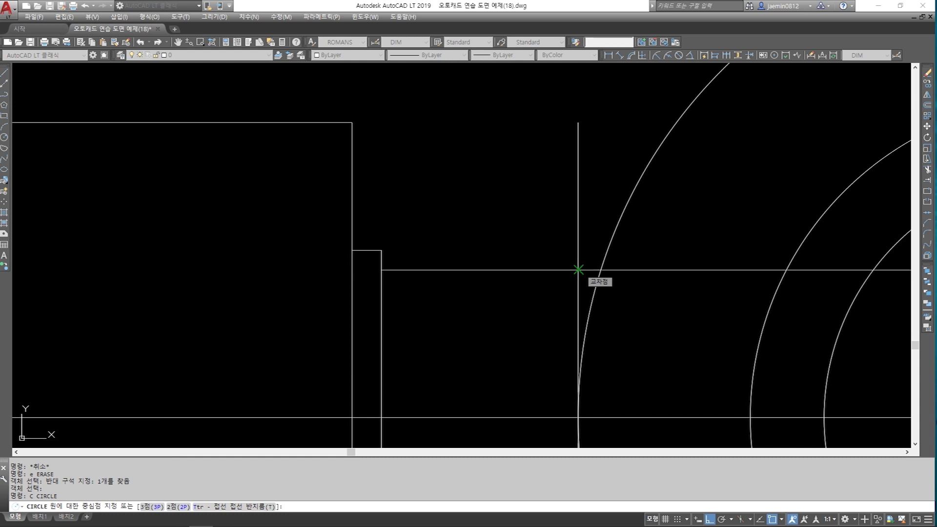
{"action": "left_click", "coordinate": [579, 270]}
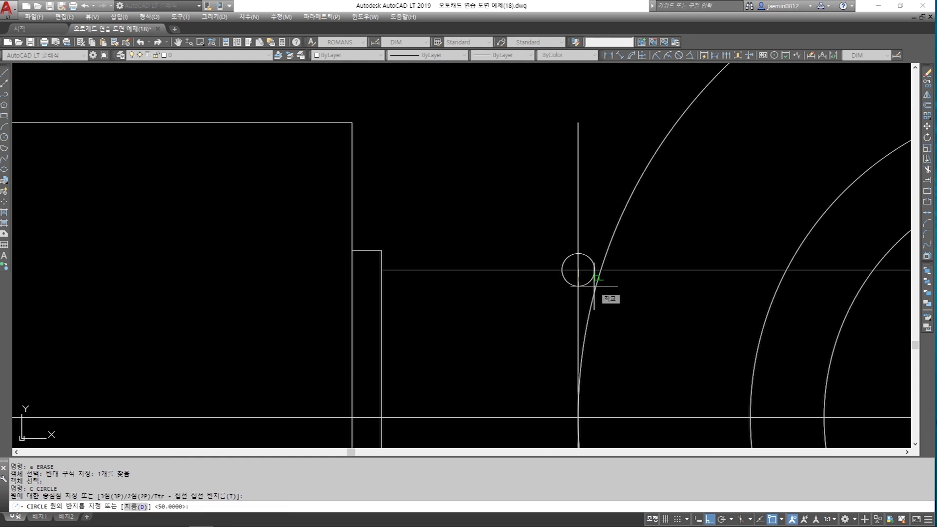
{"action": "key", "text": "space"}
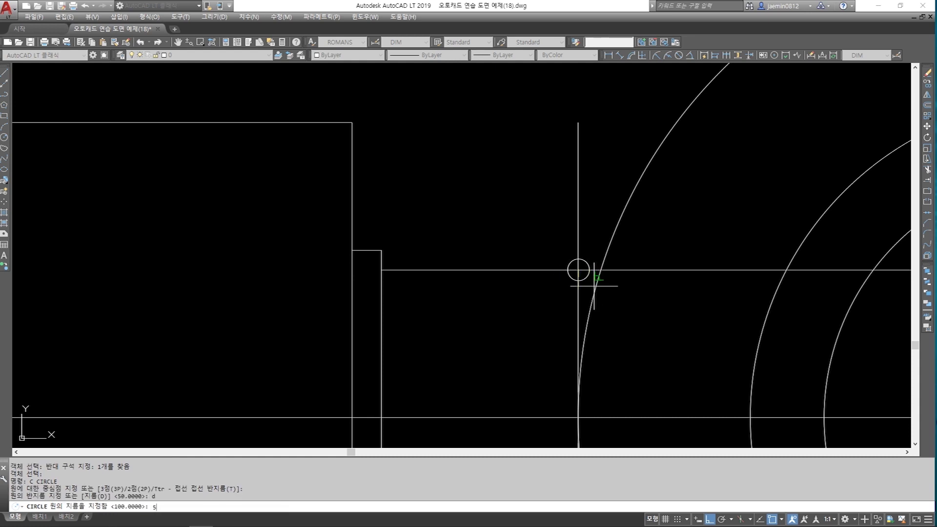
{"action": "type", "text": "5"}
{"action": "key", "text": "space"}
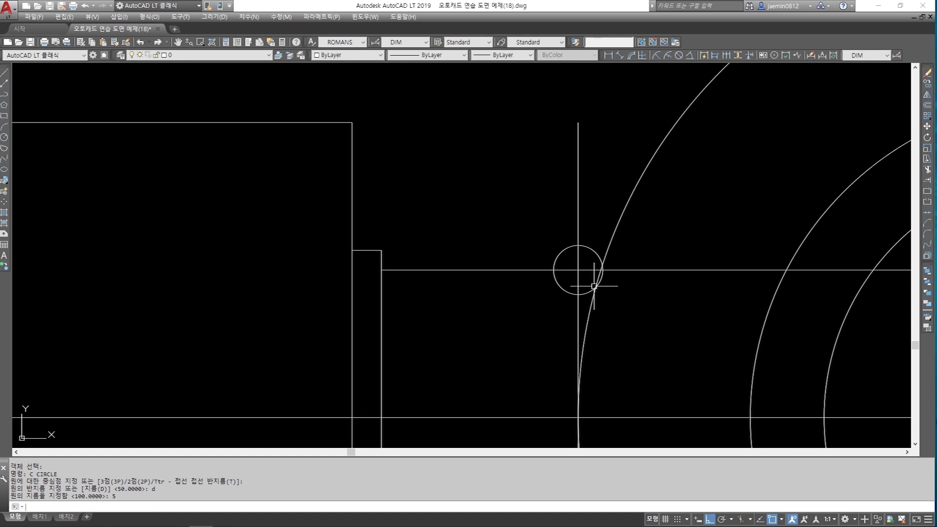
Draw a concentric circle of radius 6 around the diameter 5 hole, snapping to the hole's centre
{"action": "type", "text": "c"}
{"action": "key", "text": "space"}
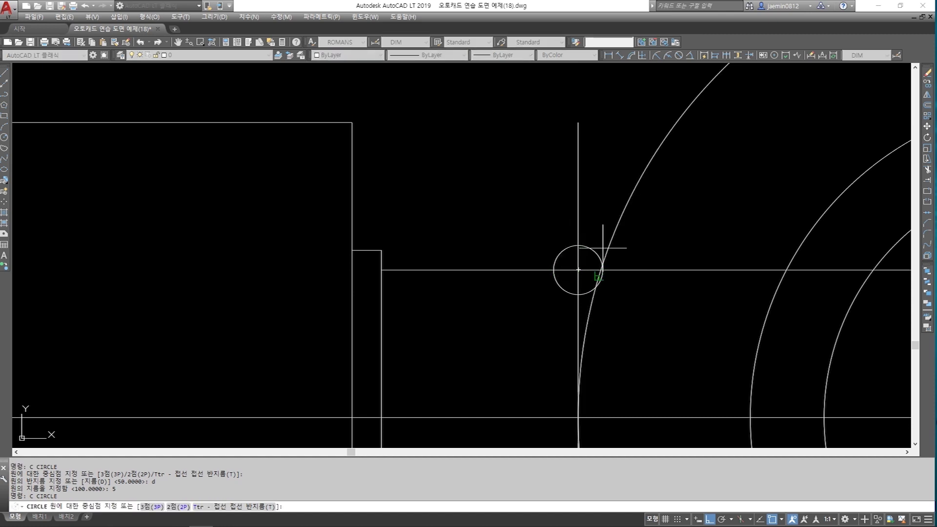
{"action": "scroll", "coordinate": [584, 269], "scroll_direction": "up", "scroll_amount": 4}
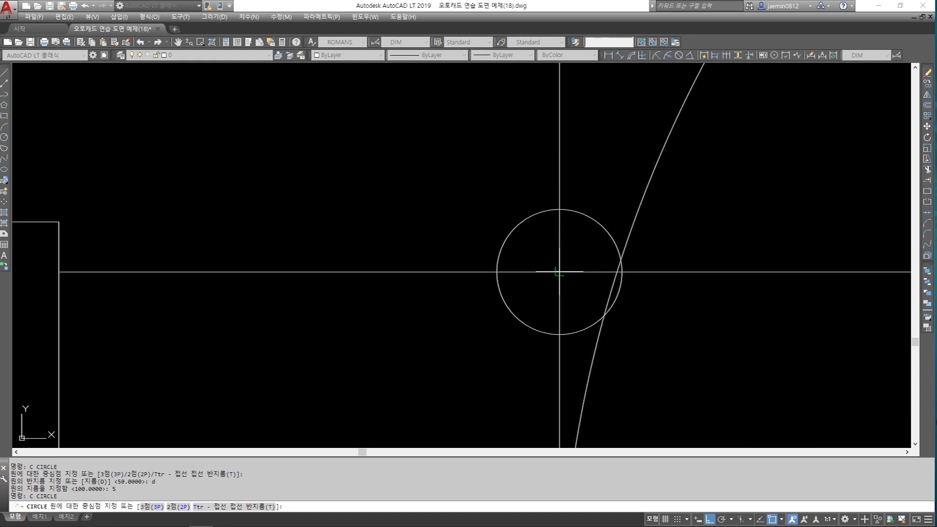
{"action": "scroll", "coordinate": [559, 272], "scroll_direction": "down", "scroll_amount": 2}
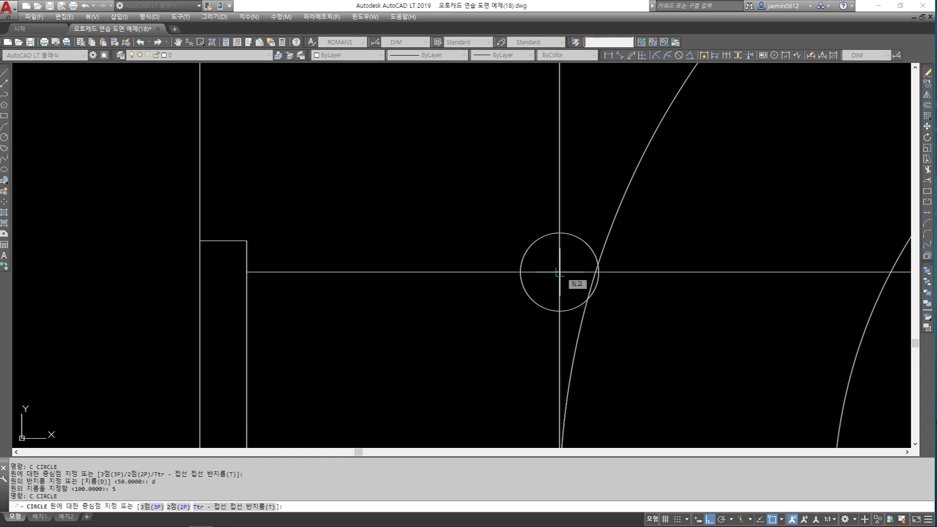
{"action": "right_click", "coordinate": [559, 272], "text": "shift"}
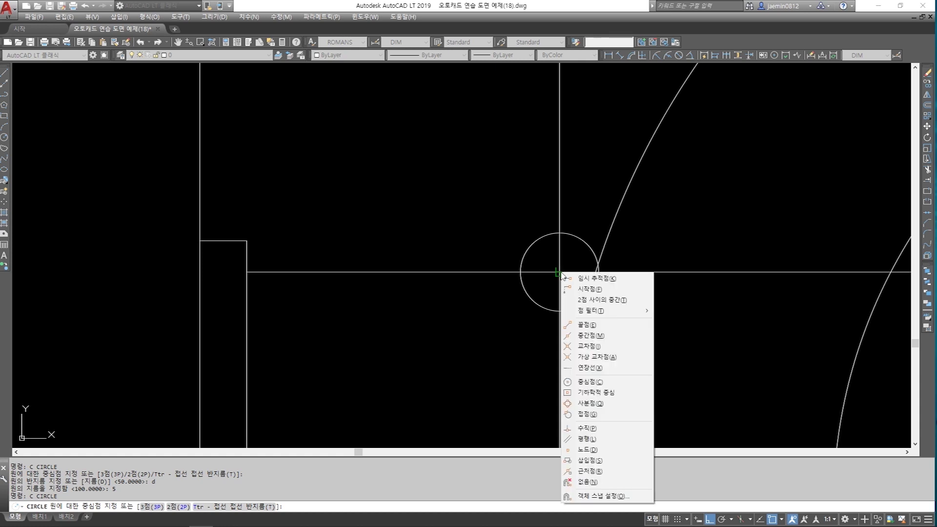
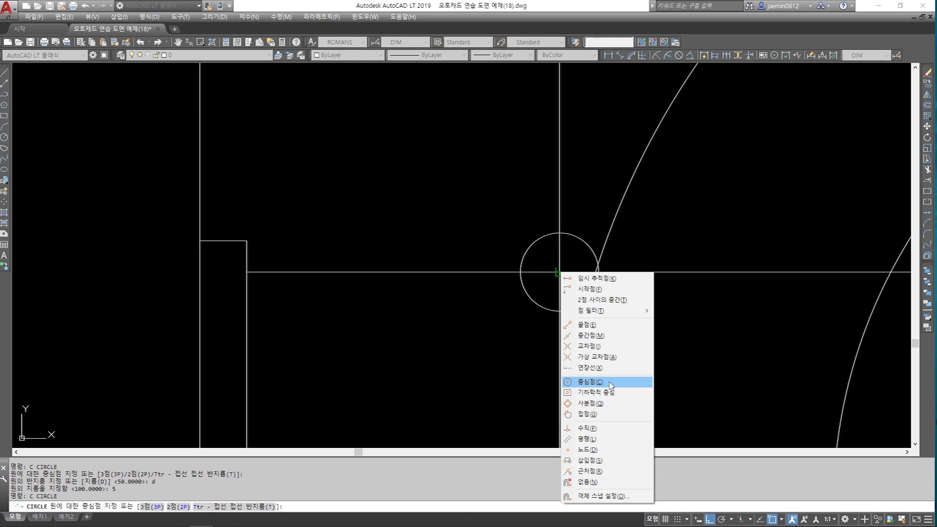
{"action": "left_click", "coordinate": [610, 385]}
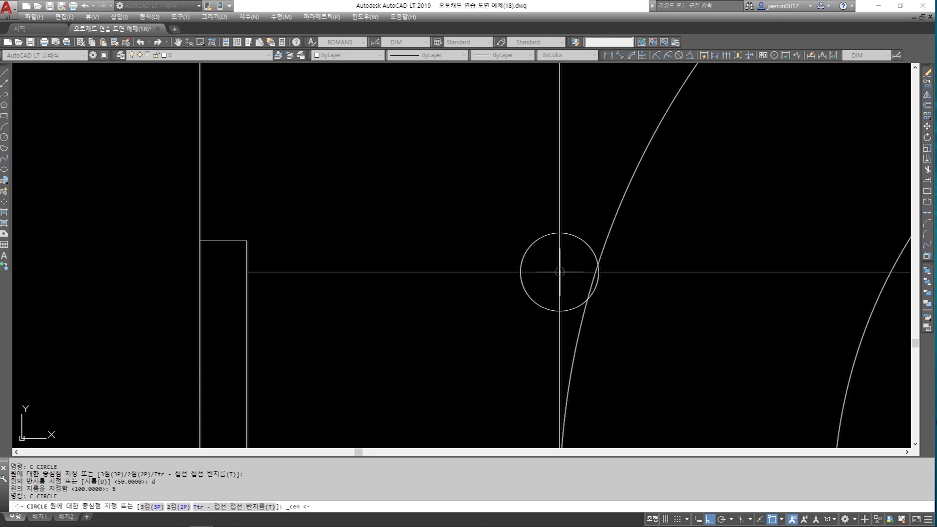
{"action": "scroll", "coordinate": [572, 264], "scroll_direction": "down", "scroll_amount": 1}
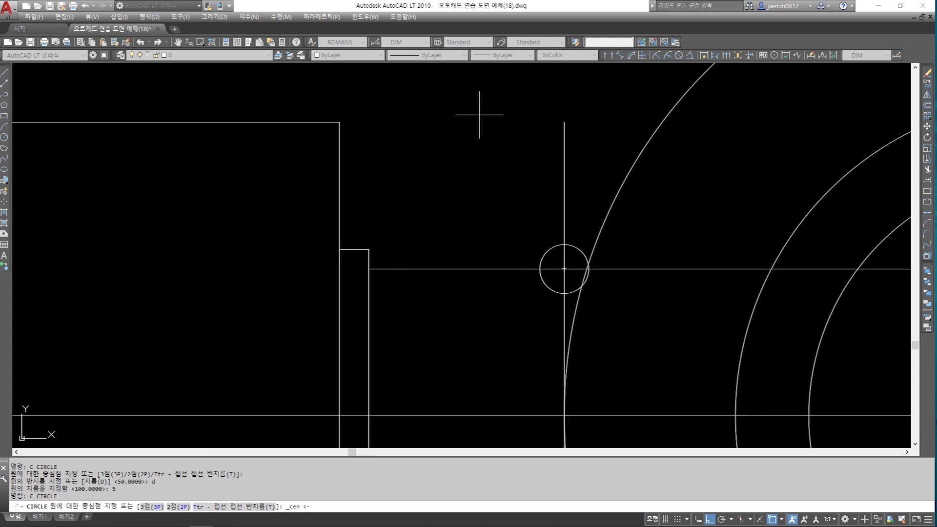
{"action": "middle_click_drag", "start_coordinate": [776, 230], "coordinate": [554, 249]}
{"action": "middle_click_drag", "start_coordinate": [731, 269], "coordinate": [613, 267]}
{"action": "scroll", "coordinate": [628, 173], "scroll_direction": "down", "scroll_amount": 1}
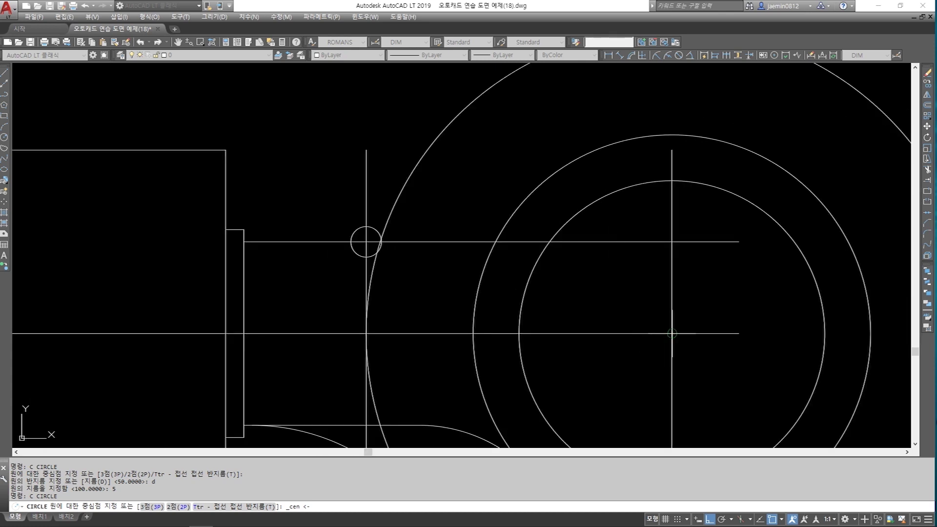
{"action": "middle_click_drag", "start_coordinate": [598, 335], "coordinate": [662, 246]}
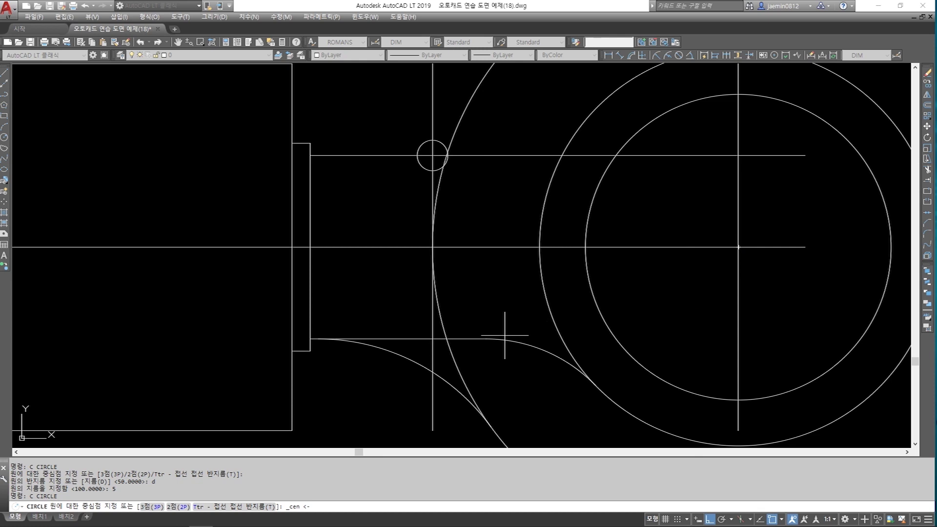
{"action": "middle_click_drag", "start_coordinate": [549, 364], "coordinate": [574, 279]}
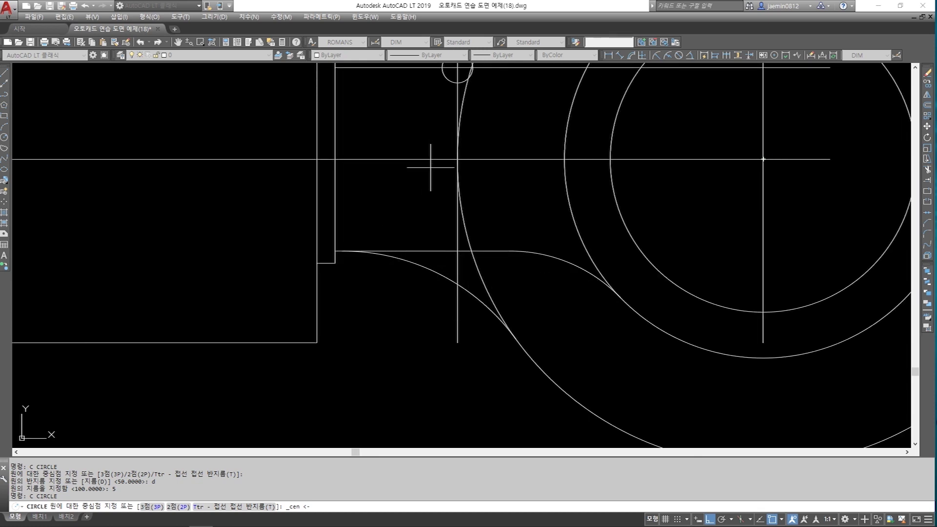
{"action": "middle_click_drag", "start_coordinate": [452, 68], "coordinate": [451, 203]}
{"action": "scroll", "coordinate": [457, 197], "scroll_direction": "up", "scroll_amount": 4}
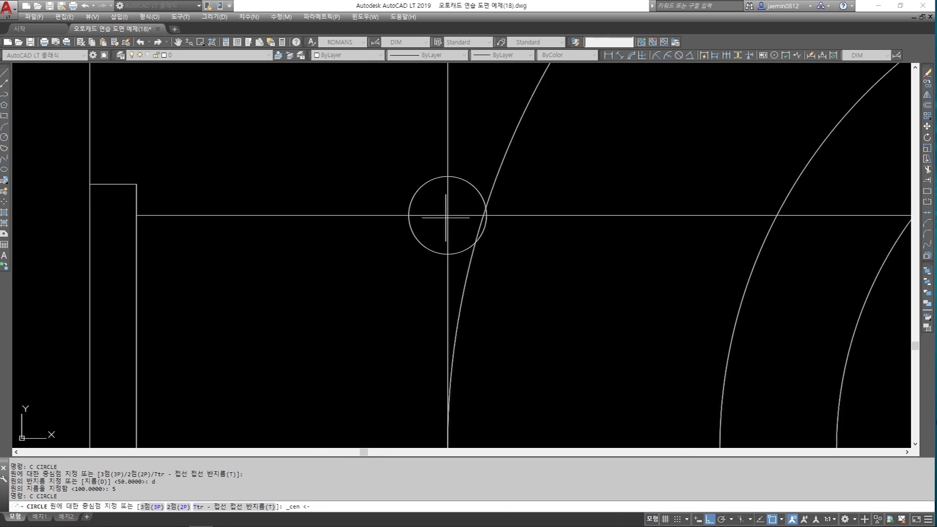
{"action": "left_click", "coordinate": [448, 215]}
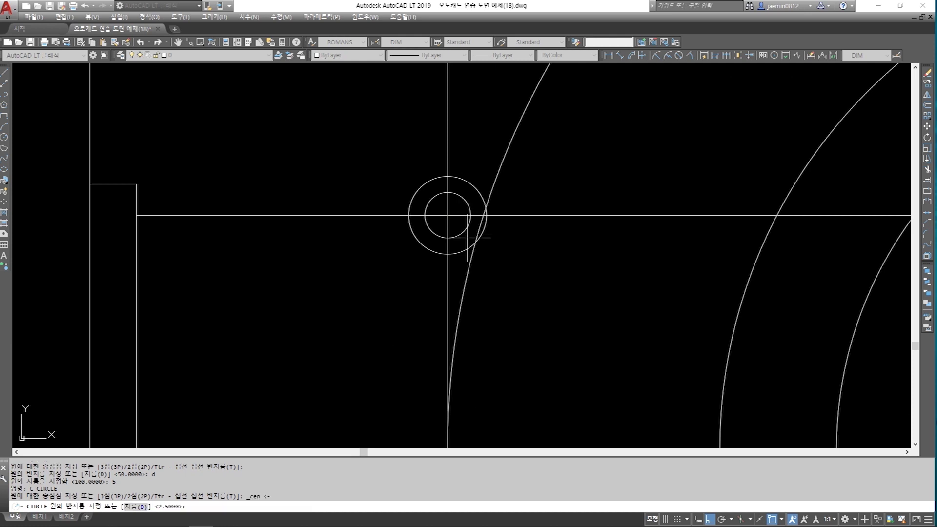
{"action": "scroll", "coordinate": [468, 235], "scroll_direction": "down", "scroll_amount": 6}
{"action": "scroll", "coordinate": [335, 262], "scroll_direction": "up", "scroll_amount": 2}
{"action": "scroll", "coordinate": [258, 247], "scroll_direction": "up", "scroll_amount": 6}
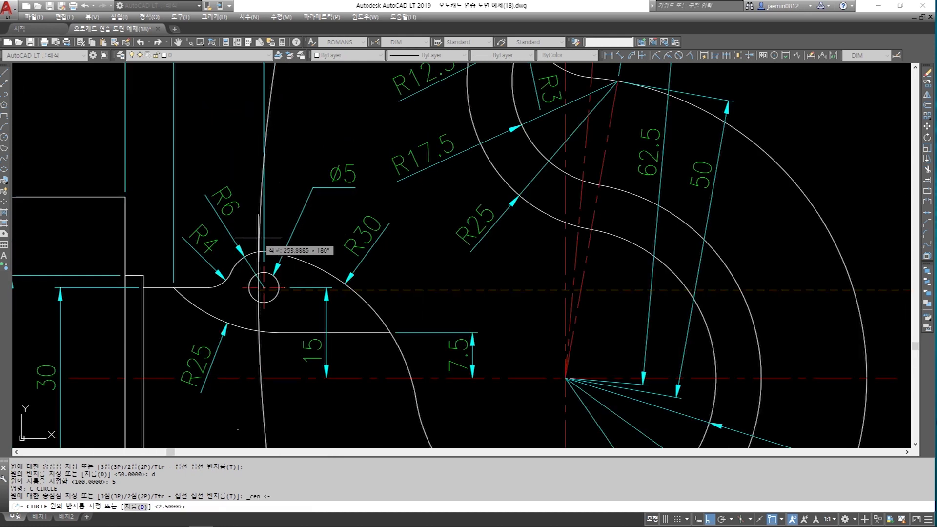
{"action": "scroll", "coordinate": [258, 247], "scroll_direction": "down", "scroll_amount": 6}
{"action": "scroll", "coordinate": [627, 255], "scroll_direction": "up", "scroll_amount": 6}
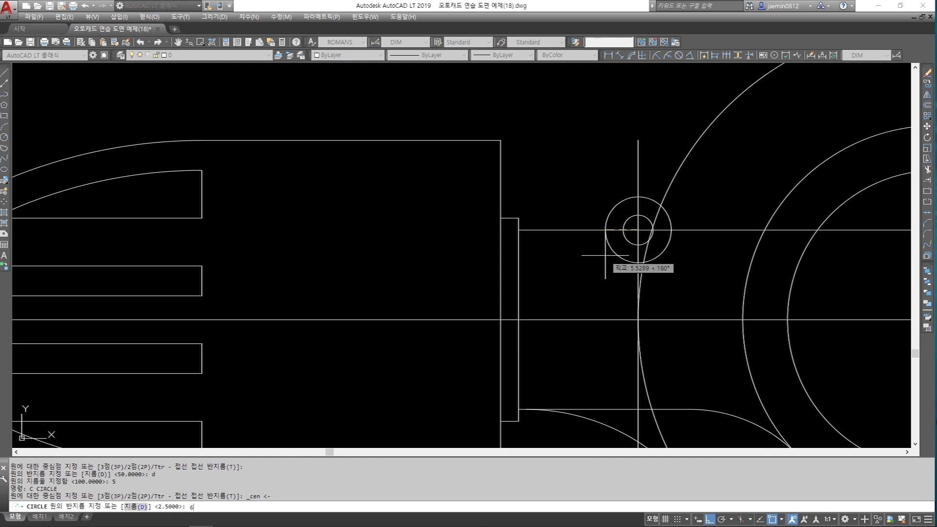
{"action": "type", "text": "6"}
{"action": "key", "text": "Return"}
Move the entire drawing copy horizontally closer to the dimensioned reference drawing
{"action": "scroll", "coordinate": [529, 288], "scroll_direction": "down", "scroll_amount": 5}
{"action": "scroll", "coordinate": [445, 194], "scroll_direction": "down", "scroll_amount": 3}
{"action": "key", "text": "Escape"}
{"action": "type", "text": "m"}
{"action": "key", "text": "Return"}
{"action": "left_click", "coordinate": [426, 139]}
{"action": "left_click", "coordinate": [836, 368]}
{"action": "key", "text": "Return"}
{"action": "left_click", "coordinate": [710, 356]}
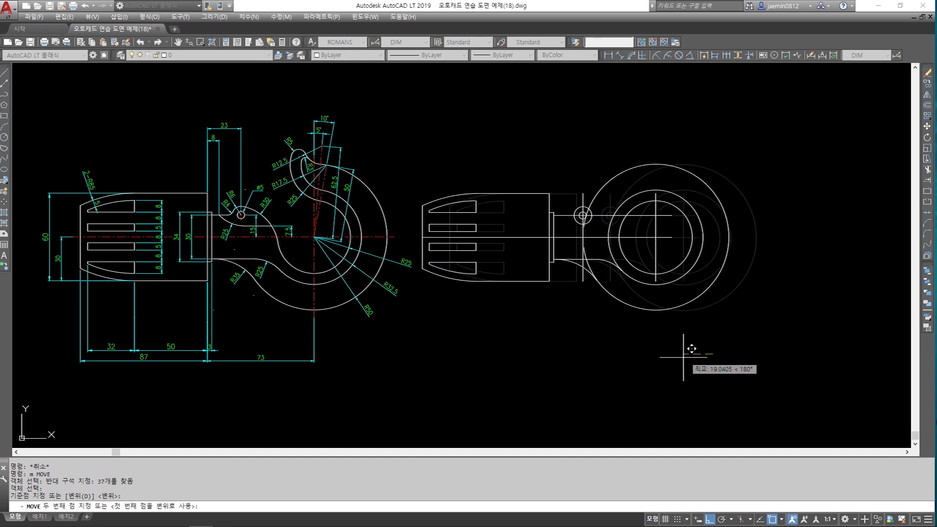
{"action": "left_click", "coordinate": [679, 356]}
{"action": "key", "text": "Escape"}
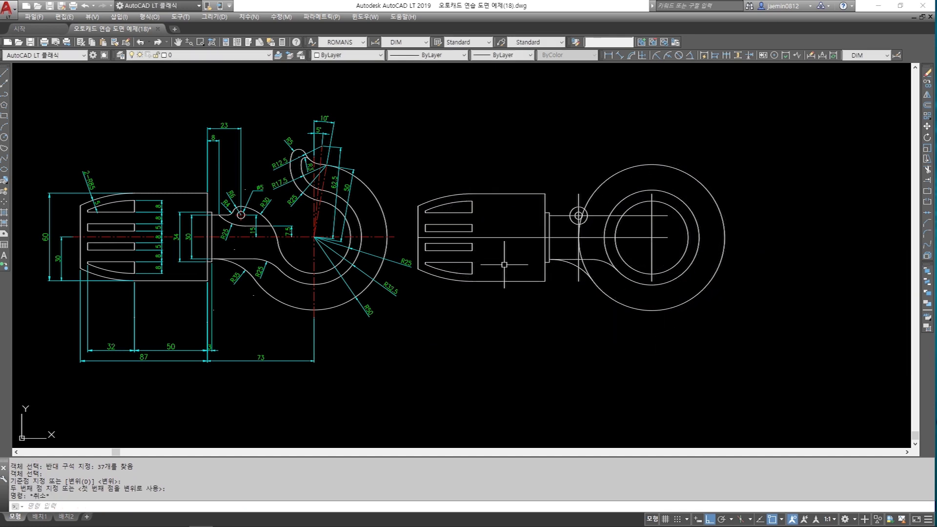
Fillet the neck's upper horizontal line to the radius 6 circle with a radius of 4, as in the reference drawing
{"action": "scroll", "coordinate": [561, 220], "scroll_direction": "up", "scroll_amount": 4}
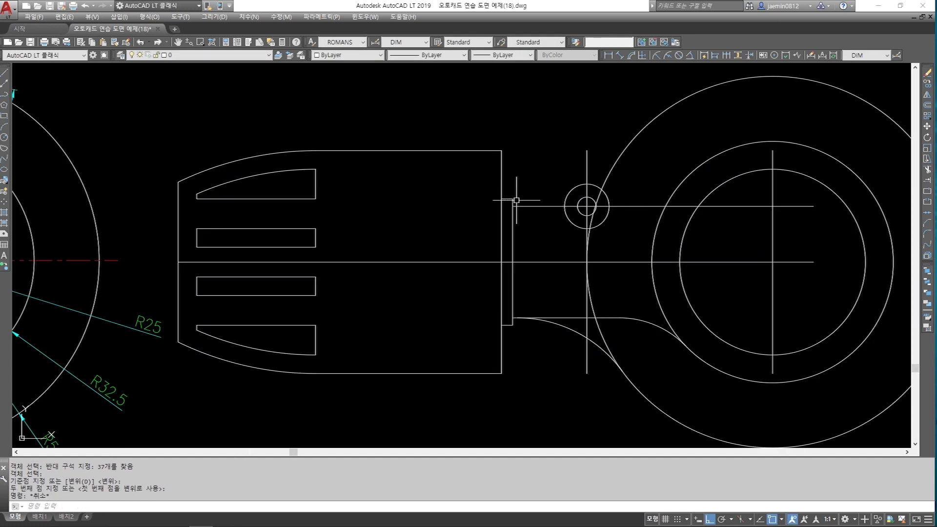
{"action": "middle_click_drag", "start_coordinate": [385, 227], "coordinate": [680, 230]}
{"action": "middle_click_drag", "start_coordinate": [229, 238], "coordinate": [573, 239]}
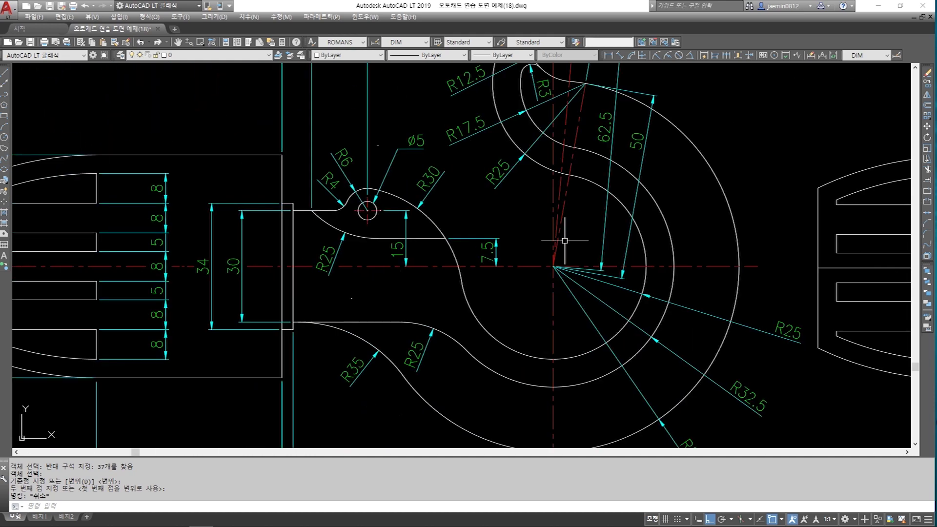
{"action": "scroll", "coordinate": [364, 211], "scroll_direction": "up", "scroll_amount": 4}
{"action": "middle_click_drag", "start_coordinate": [263, 183], "coordinate": [283, 224]}
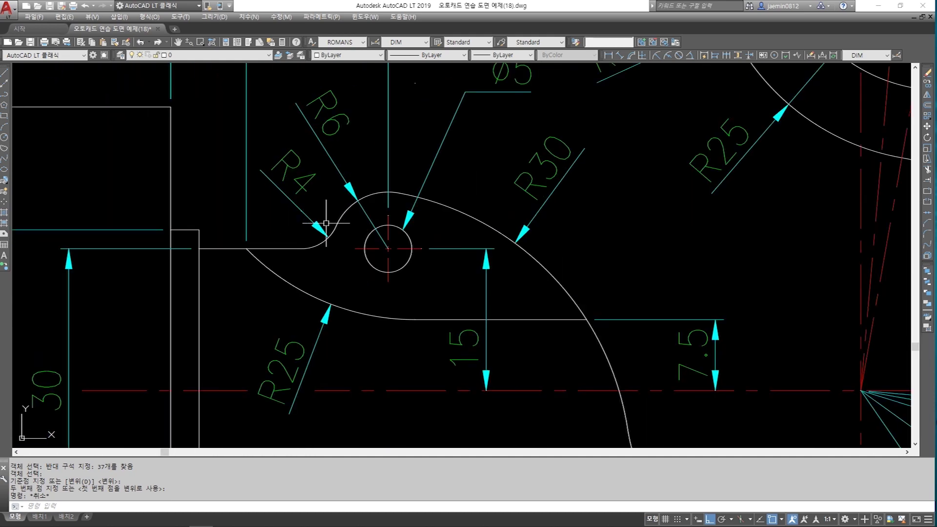
{"action": "scroll", "coordinate": [321, 240], "scroll_direction": "down", "scroll_amount": 4}
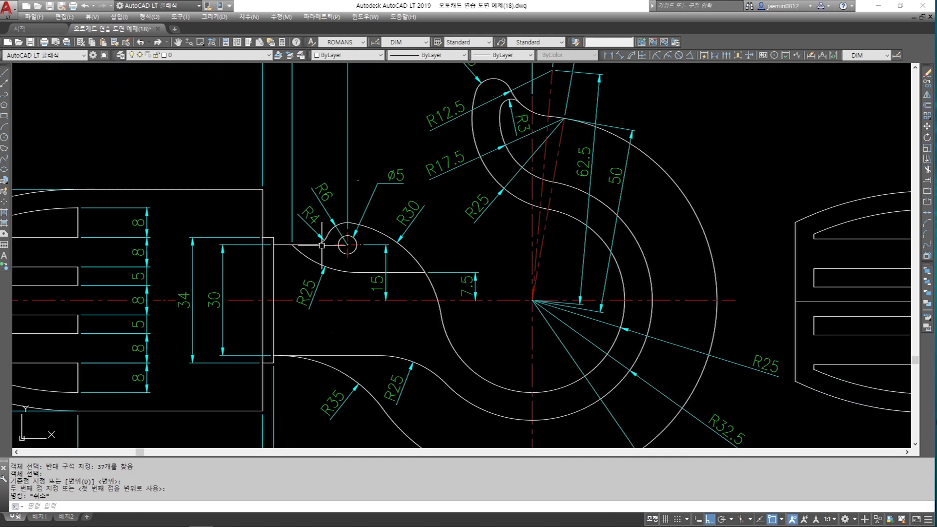
{"action": "scroll", "coordinate": [322, 245], "scroll_direction": "down", "scroll_amount": 4}
{"action": "middle_click_drag", "start_coordinate": [661, 234], "coordinate": [486, 234]}
{"action": "scroll", "coordinate": [487, 234], "scroll_direction": "up", "scroll_amount": 6}
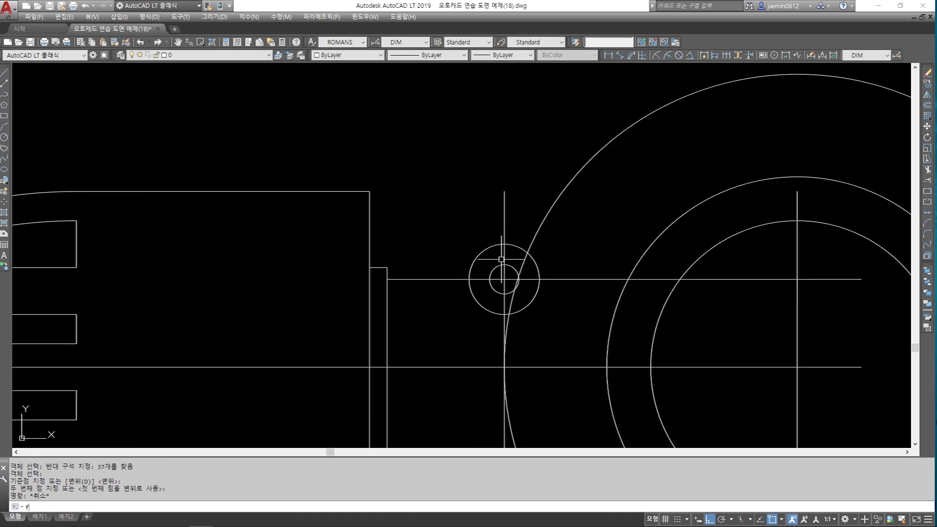
{"action": "key", "text": "Return"}
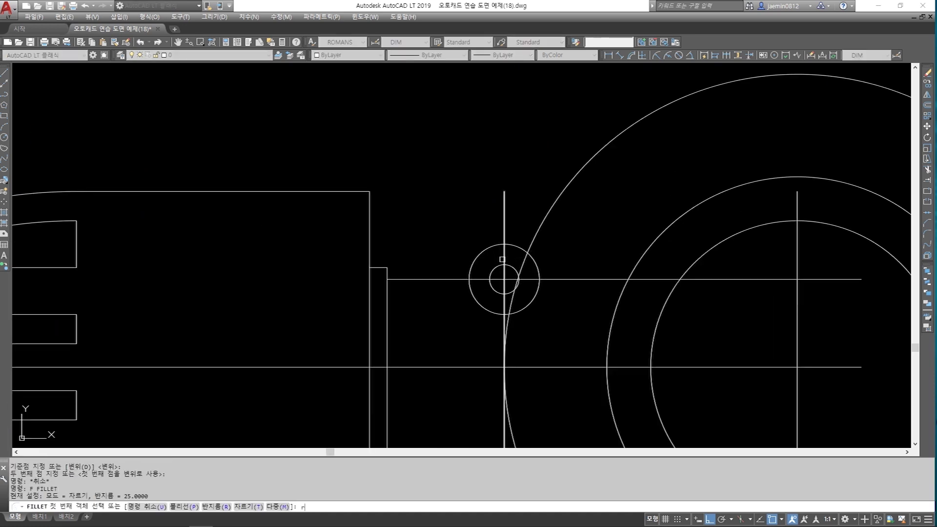
{"action": "type", "text": "r"}
{"action": "key", "text": "Return"}
{"action": "type", "text": "4"}
{"action": "key", "text": "Return"}
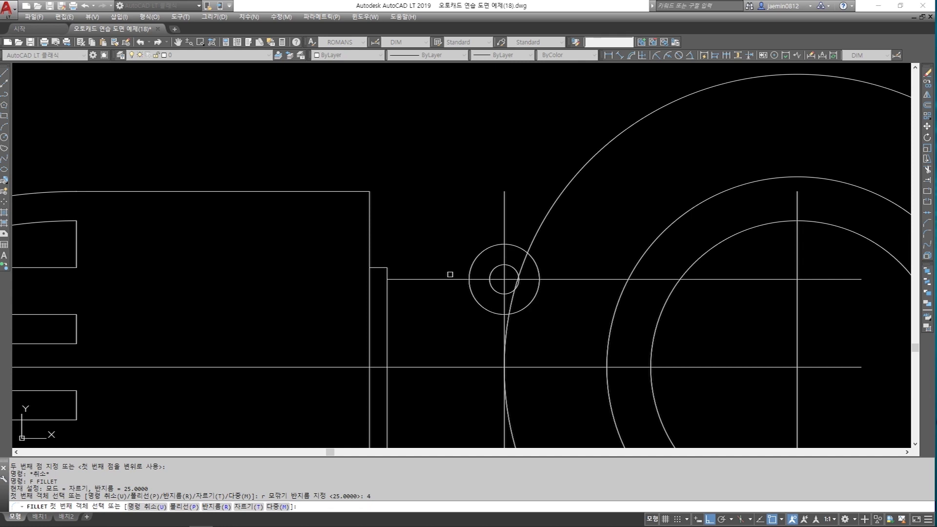
{"action": "left_click", "coordinate": [442, 278]}
{"action": "left_click", "coordinate": [476, 266]}
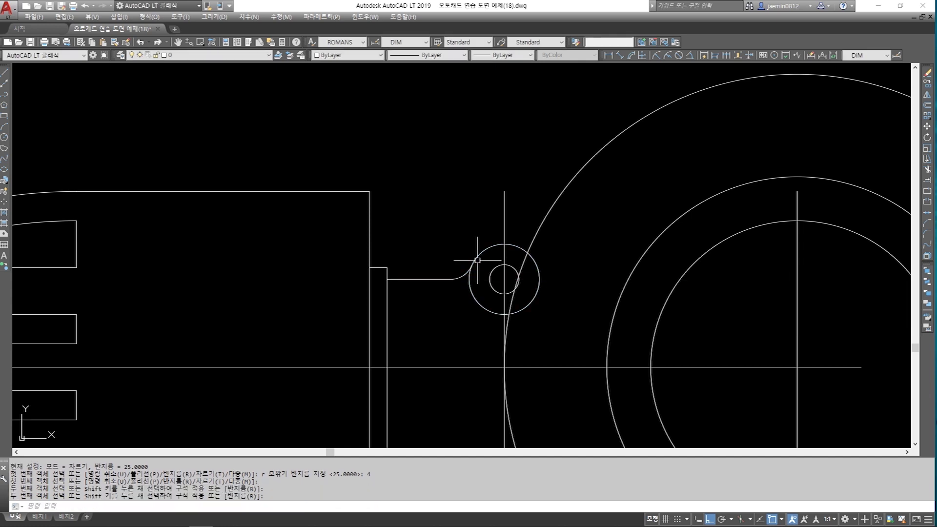
Check the new fillet between the neck line and the hole's outer circle with a radius dimension and erase that dimension
{"action": "left_click", "coordinate": [656, 56]}
{"action": "left_click", "coordinate": [457, 275]}
{"action": "left_click", "coordinate": [429, 193]}
{"action": "key", "text": "Escape"}
{"action": "type", "text": "e"}
{"action": "key", "text": "Return"}
{"action": "left_click", "coordinate": [456, 207]}
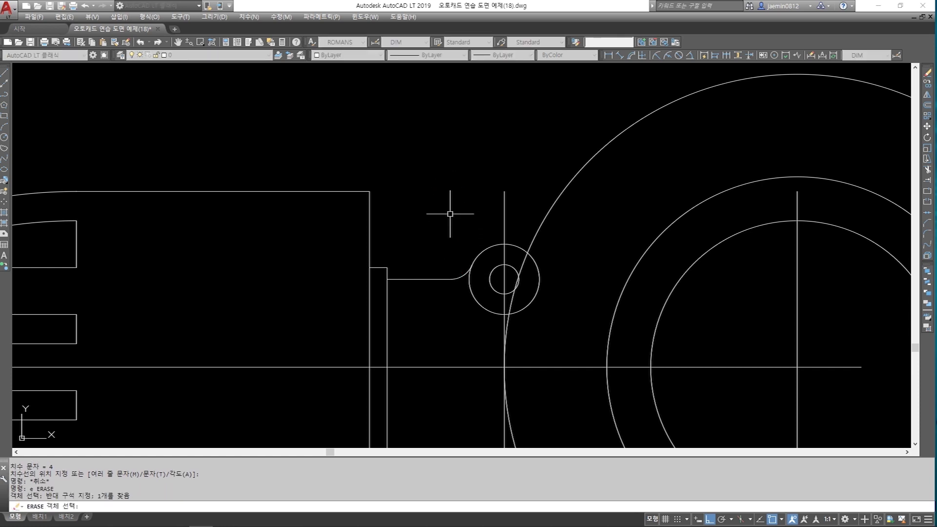
{"action": "left_click", "coordinate": [450, 209]}
{"action": "key", "text": "Return"}
{"action": "key", "text": "Escape"}
Erase the vertical construction line passing through the centre of the diameter 5 hole
{"action": "scroll", "coordinate": [477, 207], "scroll_direction": "down", "scroll_amount": 3}
{"action": "scroll", "coordinate": [477, 211], "scroll_direction": "down", "scroll_amount": 3}
{"action": "scroll", "coordinate": [477, 211], "scroll_direction": "up", "scroll_amount": 3}
{"action": "key", "text": "Escape"}
{"action": "type", "text": "e"}
{"action": "key", "text": "Return"}
{"action": "left_click", "coordinate": [495, 185]}
{"action": "left_click", "coordinate": [475, 195]}
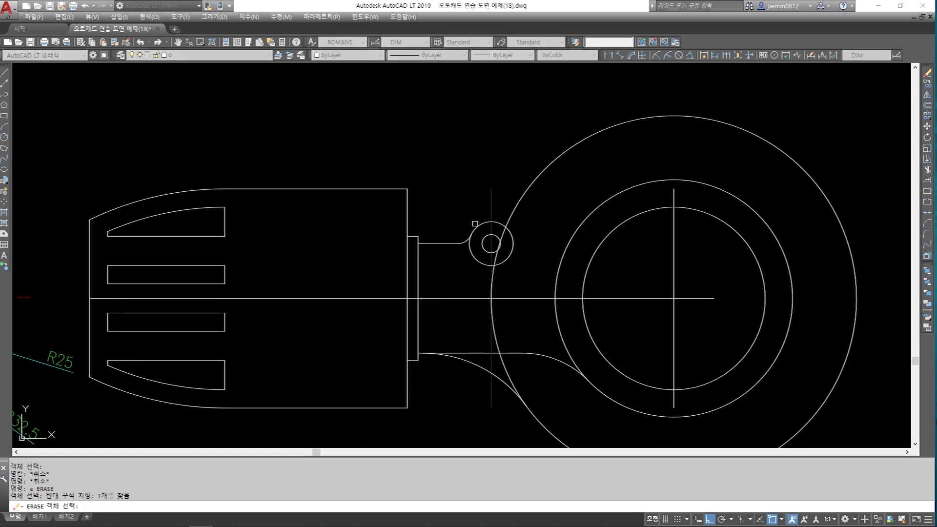
{"action": "key", "text": "Return"}
Examine how the R30 arc joins the R6 arc and the R25 inner arc in the dimensioned reference drawing
{"action": "scroll", "coordinate": [475, 224], "scroll_direction": "down", "scroll_amount": 3}
{"action": "mouse_move", "coordinate": [48, 273]}
{"action": "middle_mouse_down"}
{"action": "mouse_move", "coordinate": [250, 279]}
{"action": "mouse_move", "coordinate": [160, 260]}
{"action": "middle_mouse_up"}
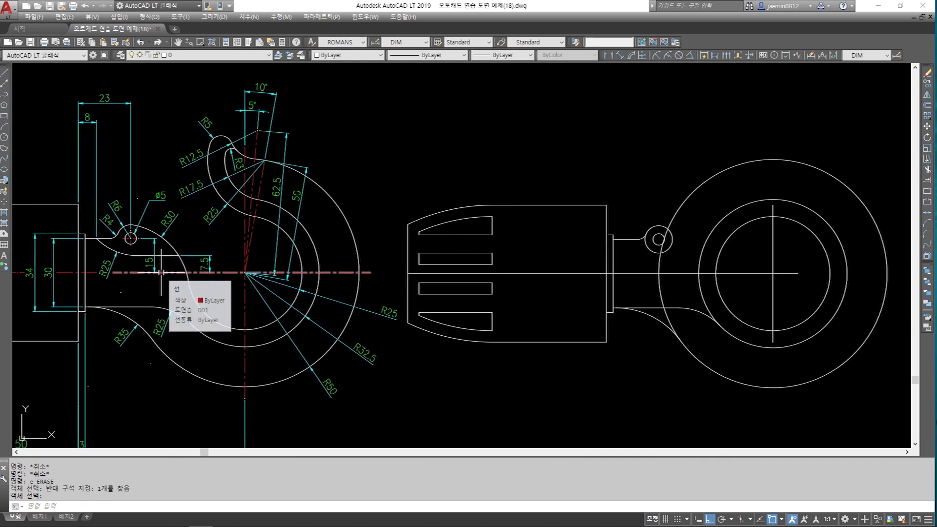
{"action": "scroll", "coordinate": [150, 251], "scroll_direction": "up", "scroll_amount": 4}
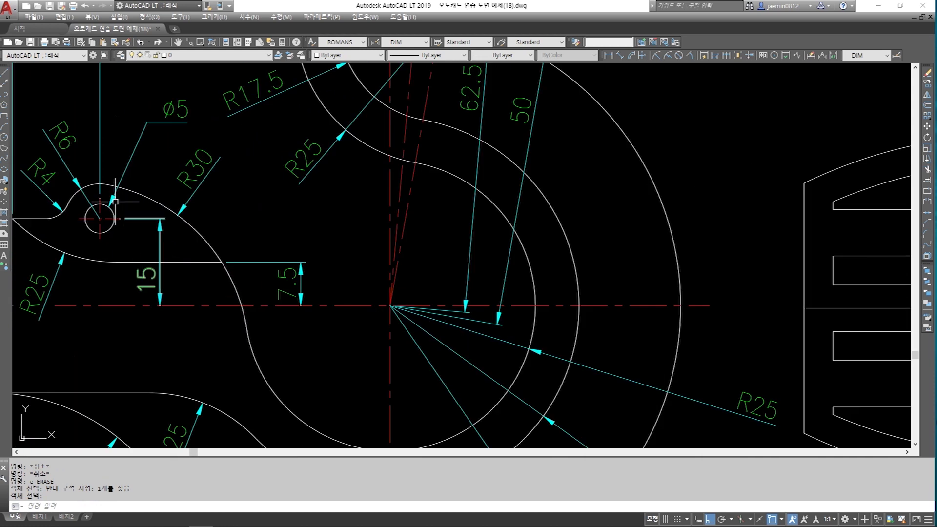
{"action": "left_click", "coordinate": [84, 187]}
{"action": "middle_click_drag", "start_coordinate": [246, 334], "coordinate": [274, 282]}
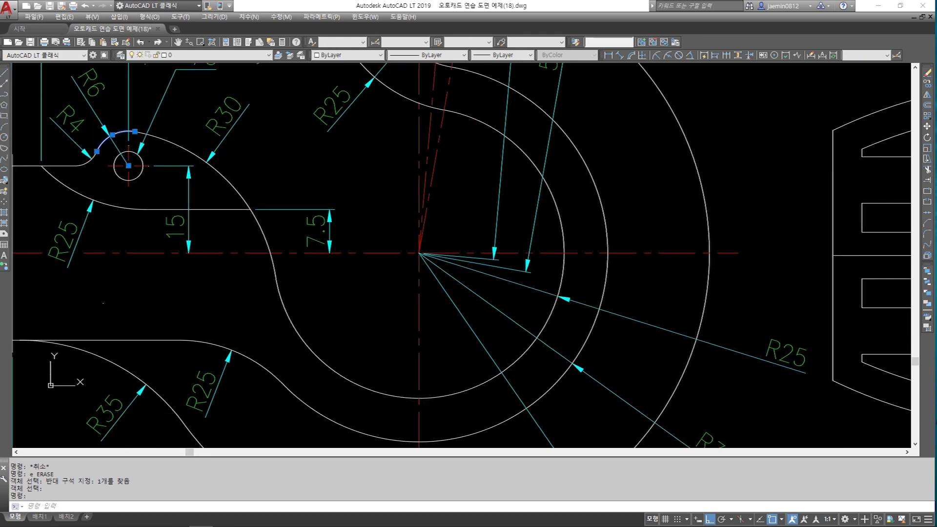
{"action": "left_click", "coordinate": [292, 309]}
{"action": "left_click", "coordinate": [273, 322]}
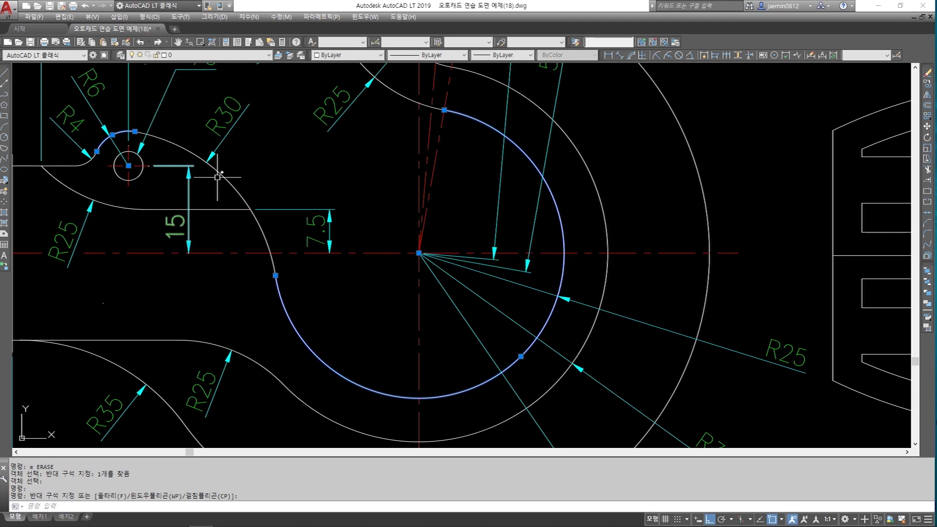
{"action": "middle_click_drag", "start_coordinate": [203, 161], "coordinate": [261, 186]}
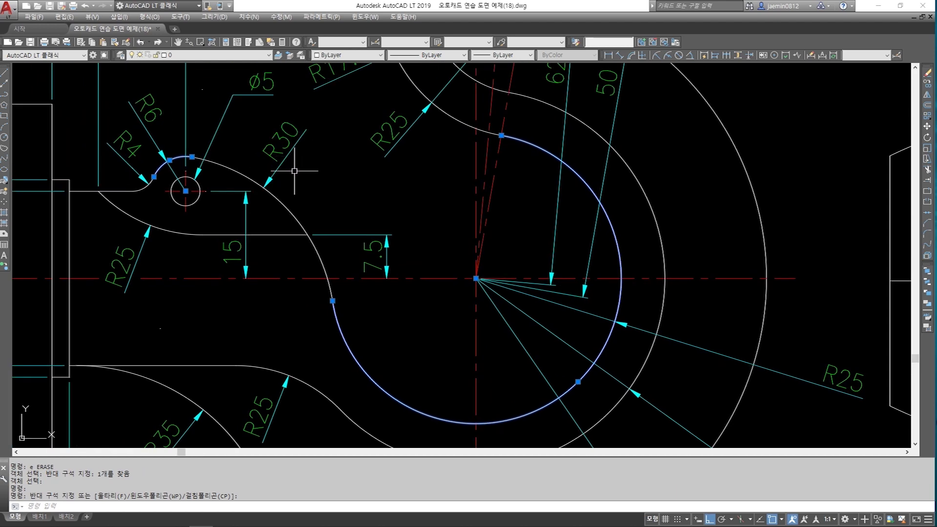
{"action": "key", "text": "Escape"}
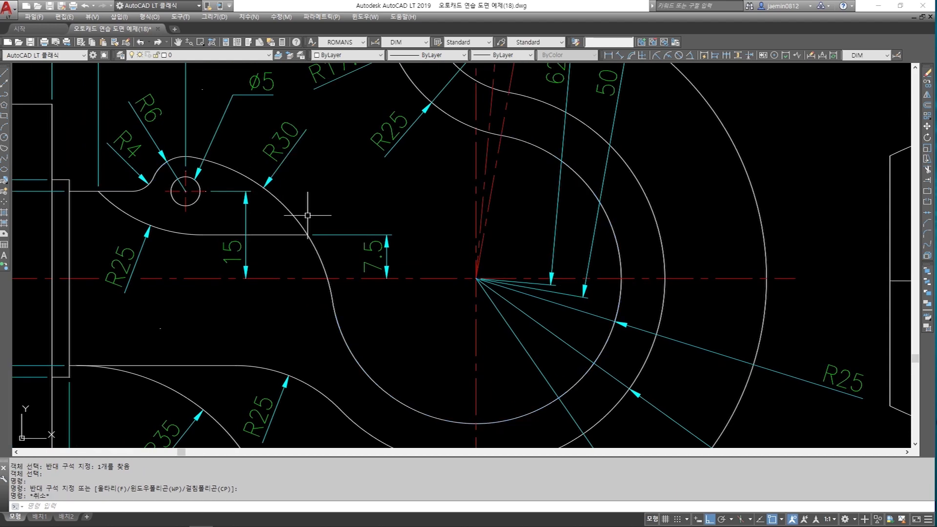
Identify the hole's outer circle and the innermost large circle in the drawing copy as the tangent objects for the R30 arc
{"action": "scroll", "coordinate": [308, 222], "scroll_direction": "down", "scroll_amount": 4}
{"action": "middle_click_drag", "start_coordinate": [534, 247], "coordinate": [283, 255]}
{"action": "mouse_move", "coordinate": [607, 248]}
{"action": "middle_mouse_down"}
{"action": "mouse_move", "coordinate": [471, 262]}
{"action": "mouse_move", "coordinate": [508, 255]}
{"action": "middle_mouse_up"}
{"action": "scroll", "coordinate": [470, 261], "scroll_direction": "up", "scroll_amount": 2}
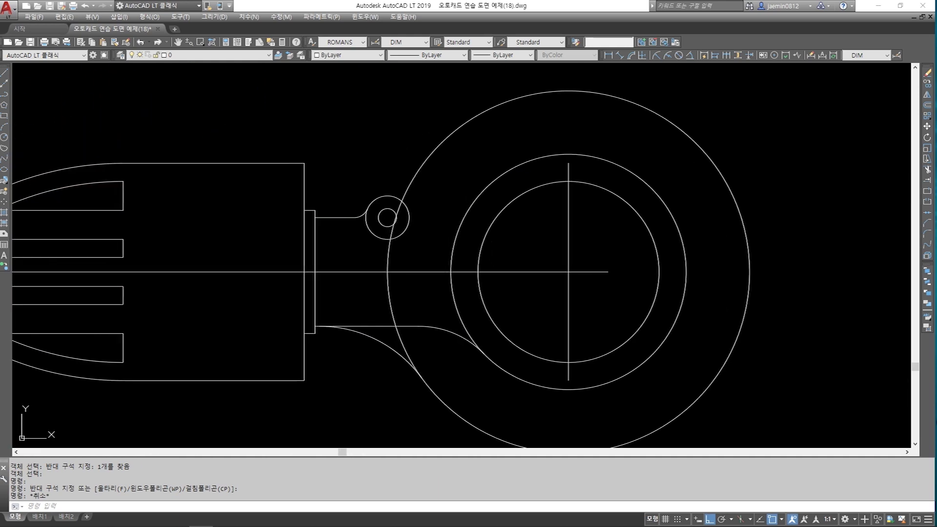
{"action": "left_click", "coordinate": [489, 232]}
{"action": "left_click", "coordinate": [408, 215]}
{"action": "scroll", "coordinate": [467, 260], "scroll_direction": "up", "scroll_amount": 2}
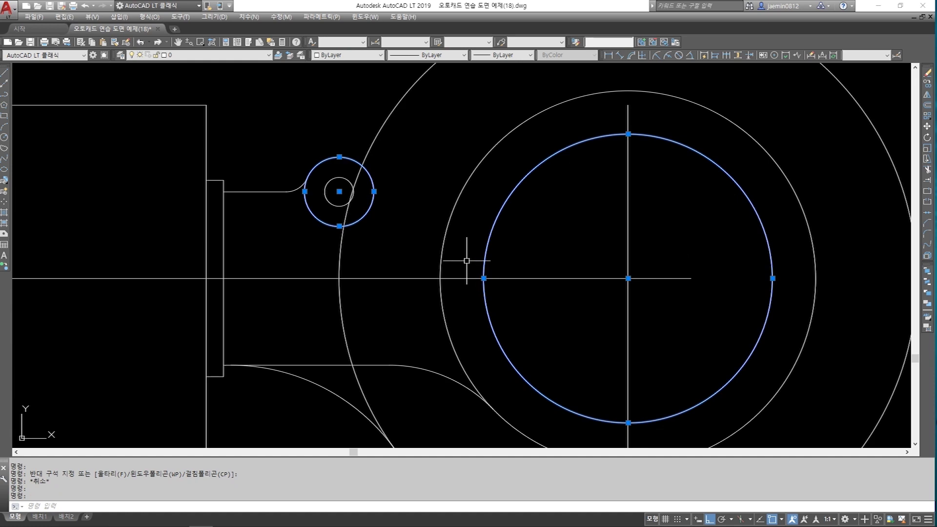
{"action": "scroll", "coordinate": [503, 260], "scroll_direction": "down", "scroll_amount": 2}
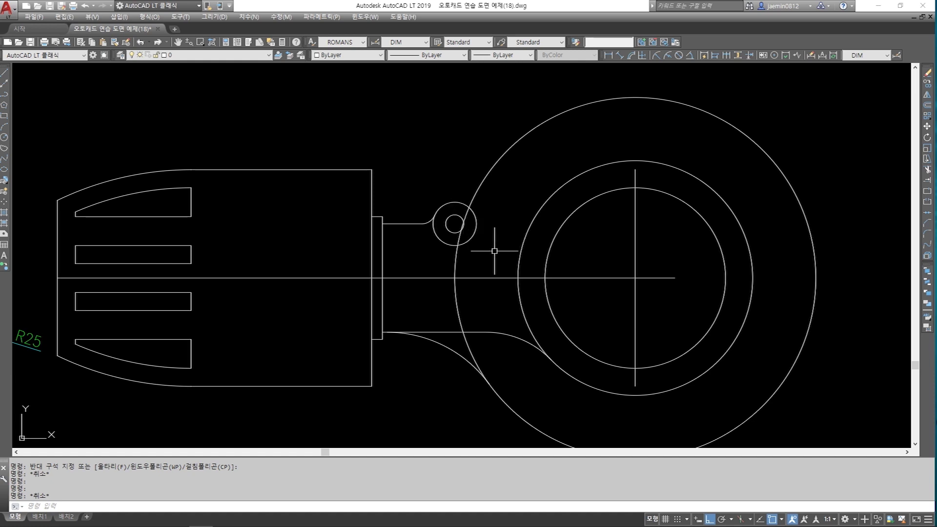
Draw a radius 30 circle tangent to both the hole's outer circle and the innermost large circle, using the tangent-tangent-radius option
{"action": "key", "text": "Return"}
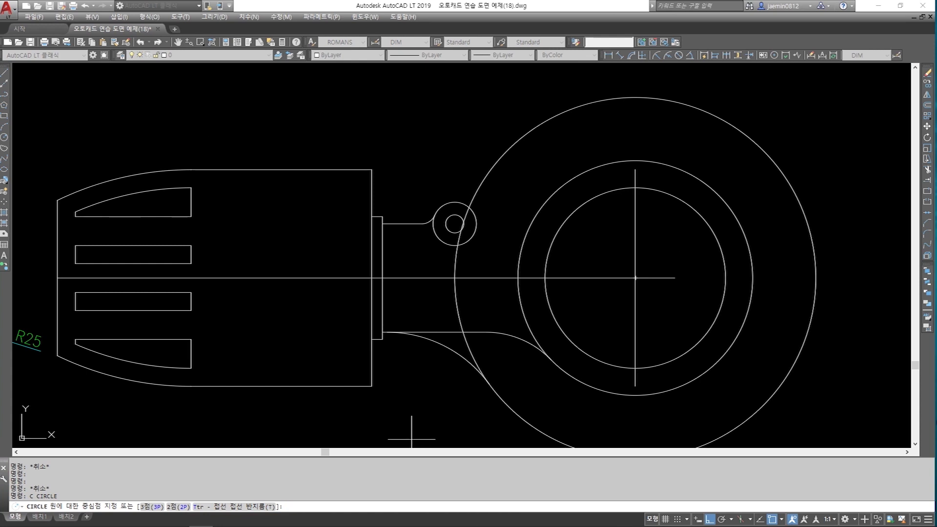
{"action": "key", "text": "Return"}
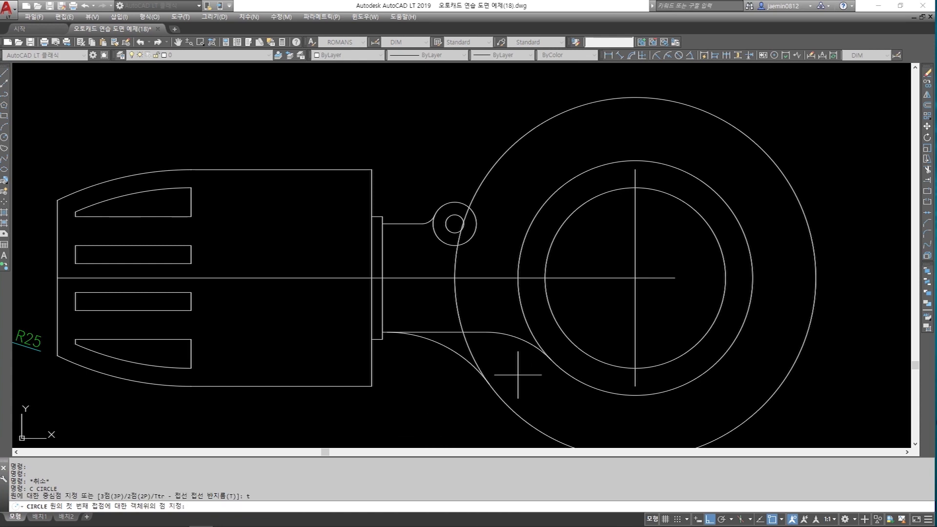
{"action": "scroll", "coordinate": [517, 298], "scroll_direction": "up", "scroll_amount": 2}
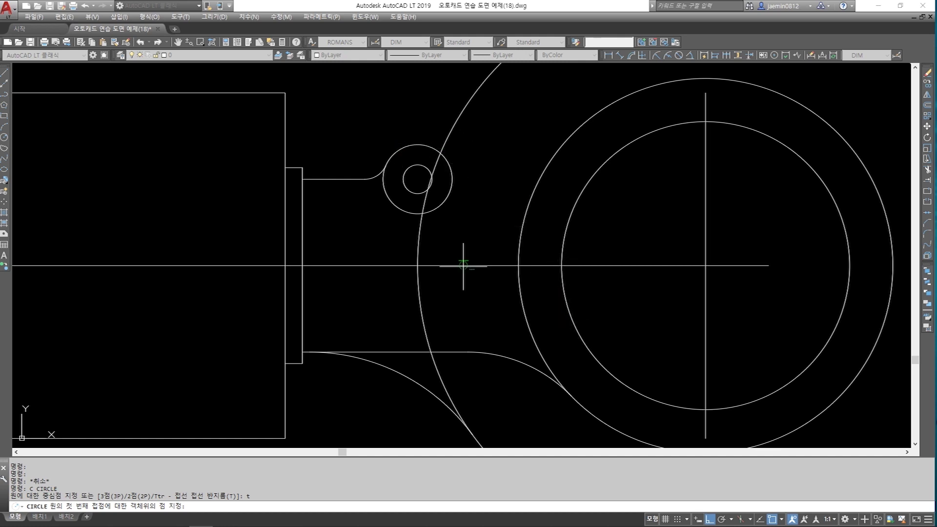
{"action": "left_click", "coordinate": [430, 145]}
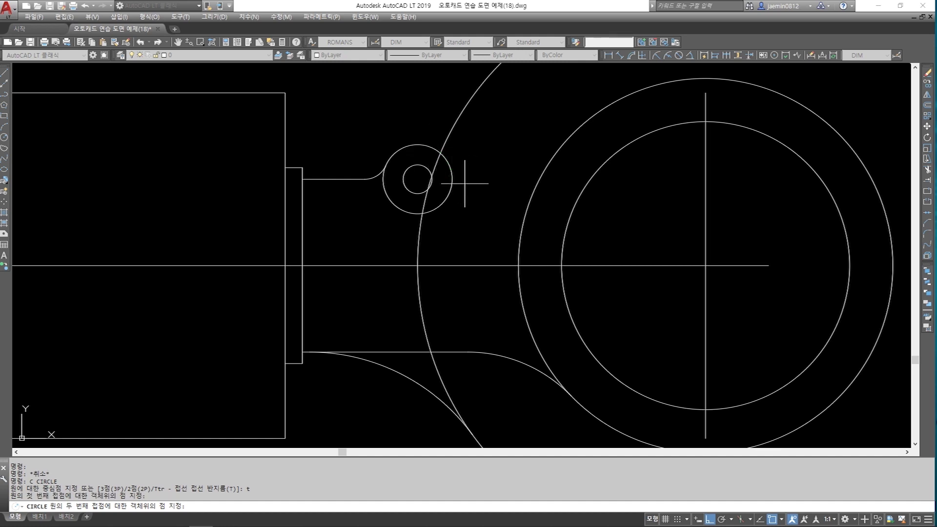
{"action": "mouse_move", "coordinate": [564, 282]}
{"action": "middle_mouse_down"}
{"action": "mouse_move", "coordinate": [533, 299]}
{"action": "mouse_move", "coordinate": [509, 268]}
{"action": "middle_mouse_up"}
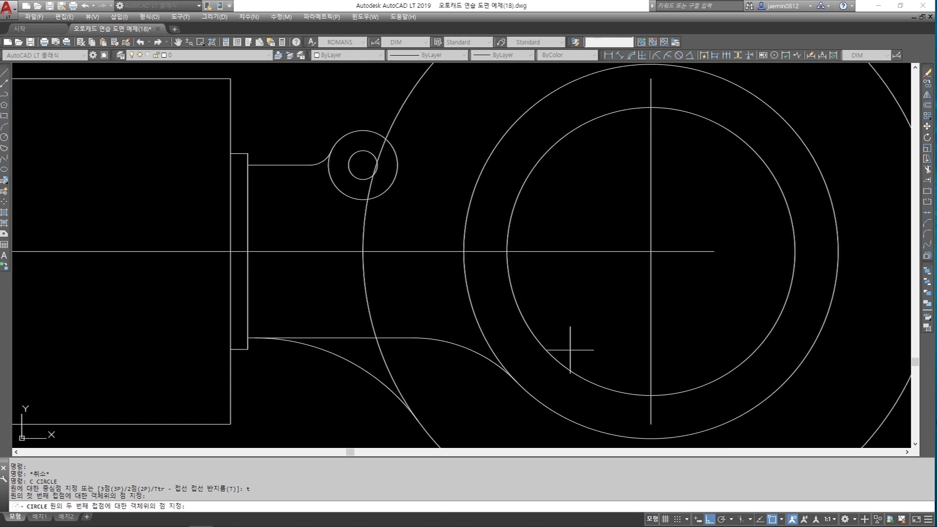
{"action": "left_click", "coordinate": [525, 317]}
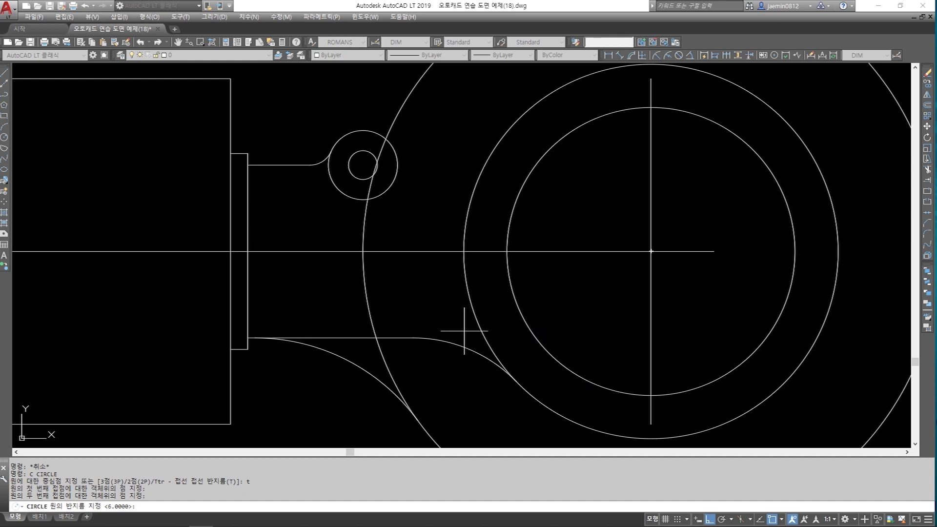
{"action": "scroll", "coordinate": [470, 333], "scroll_direction": "down", "scroll_amount": 2}
{"action": "middle_click_drag", "start_coordinate": [347, 345], "coordinate": [639, 298]}
{"action": "scroll", "coordinate": [272, 228], "scroll_direction": "up", "scroll_amount": 1}
{"action": "scroll", "coordinate": [274, 227], "scroll_direction": "down", "scroll_amount": 1}
{"action": "middle_click_drag", "start_coordinate": [564, 228], "coordinate": [333, 234]}
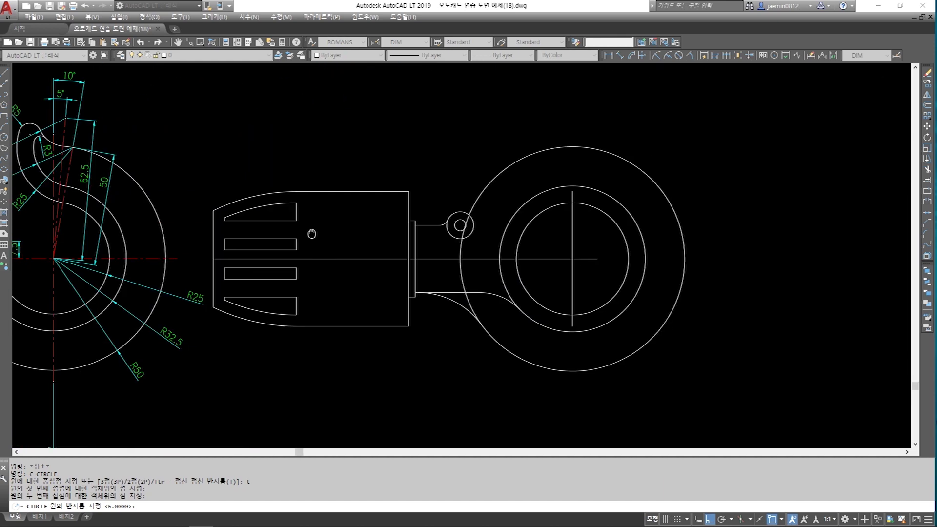
{"action": "scroll", "coordinate": [560, 233], "scroll_direction": "up", "scroll_amount": 2}
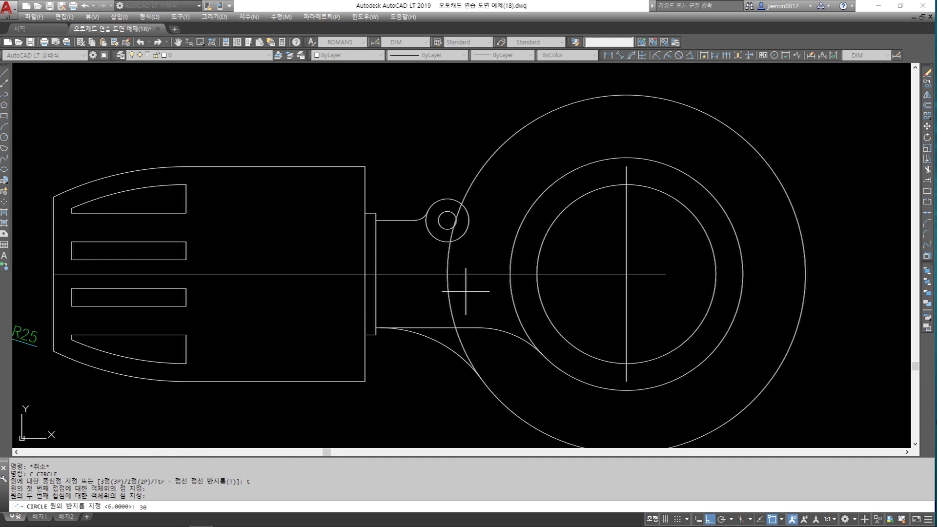
{"action": "type", "text": "30"}
{"action": "key", "text": "Return"}
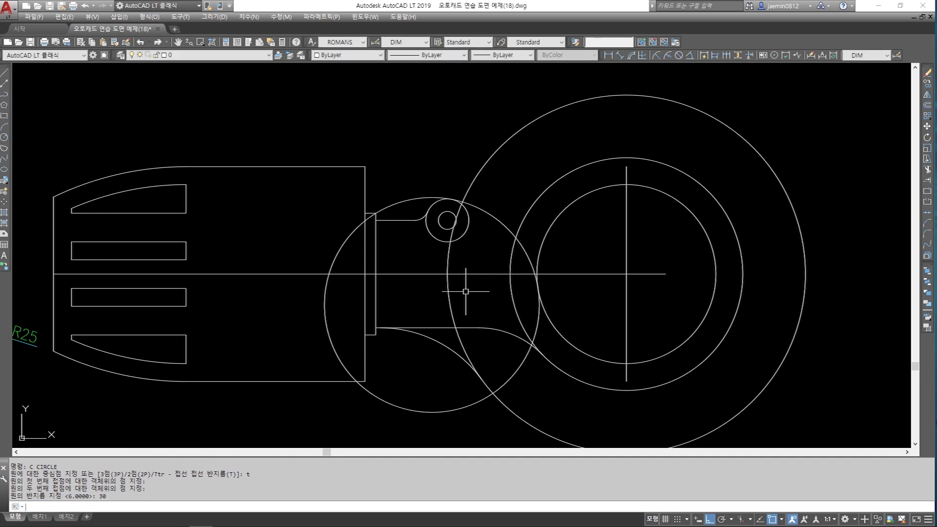
{"action": "left_click", "coordinate": [461, 207]}
{"action": "left_click", "coordinate": [541, 245]}
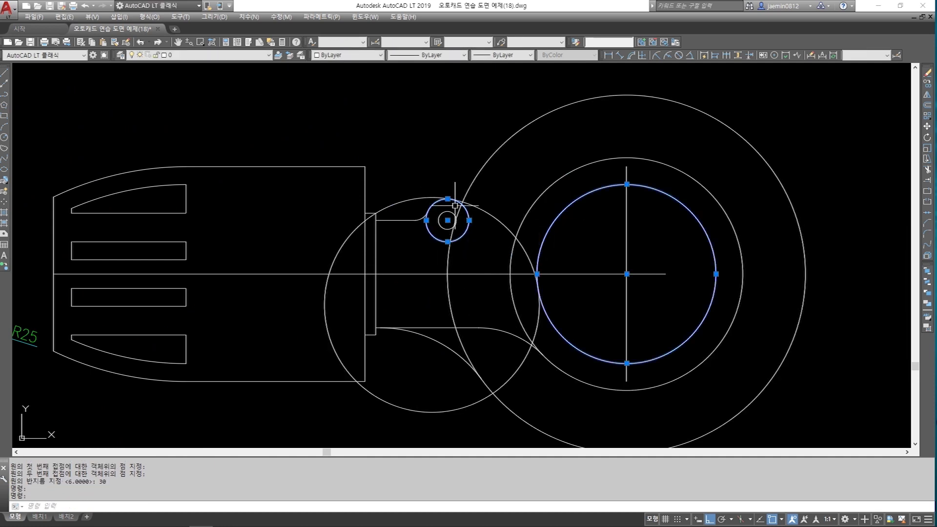
{"action": "left_click", "coordinate": [656, 54]}
{"action": "left_click", "coordinate": [498, 220]}
{"action": "key", "text": "Escape"}
{"action": "type", "text": "e"}
{"action": "key", "text": "Return"}
{"action": "key", "text": "Escape"}
Trim the radius 30 circle against its two tangent circles, keeping only the upper arc from the hole's outer circle to the innermost circle
{"action": "type", "text": "tr"}
{"action": "key", "text": "Return"}
{"action": "left_click", "coordinate": [468, 221]}
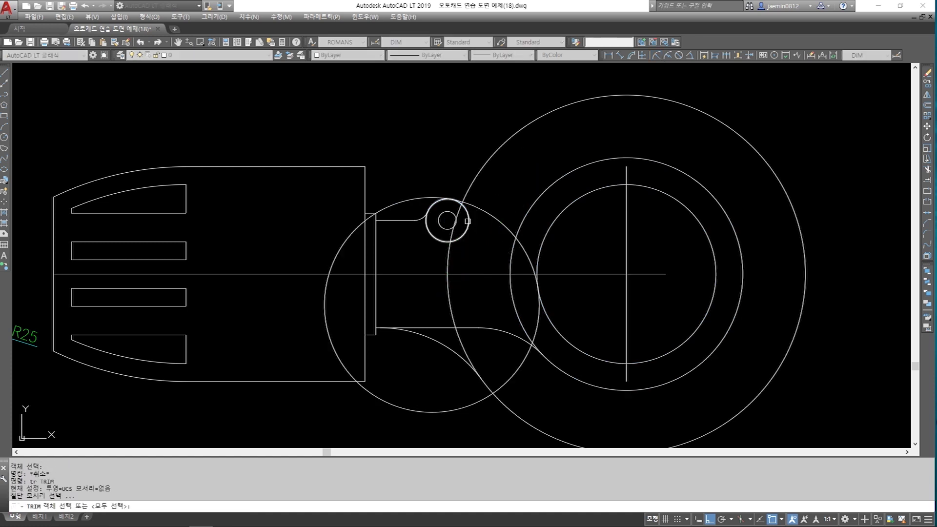
{"action": "left_click", "coordinate": [557, 220]}
{"action": "key", "text": "Return"}
{"action": "left_click", "coordinate": [410, 199]}
{"action": "key", "text": "Escape"}
{"action": "type", "text": "tr"}
{"action": "key", "text": "Escape"}
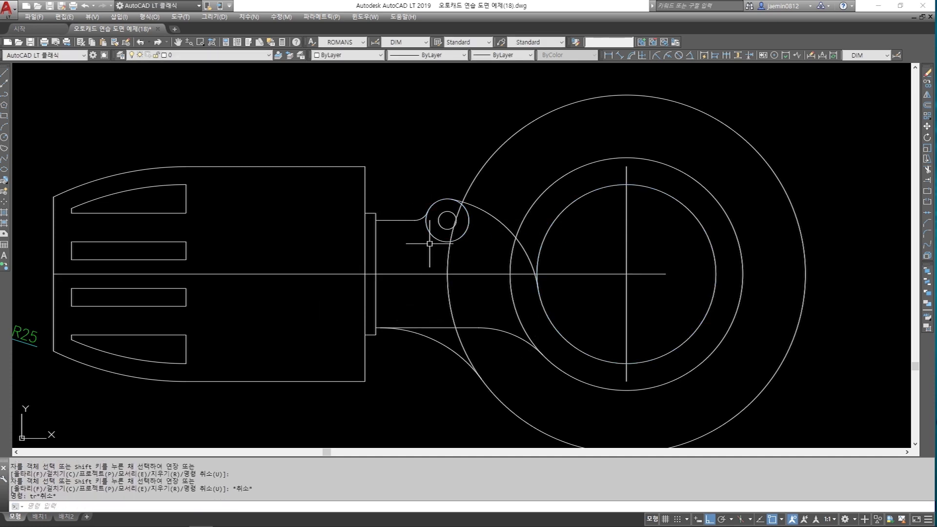
Trim away the lower part of the radius 6 circle between the R4 fillet and the R30 arc
{"action": "type", "text": "tr"}
{"action": "key", "text": "Return"}
{"action": "scroll", "coordinate": [431, 223], "scroll_direction": "up", "scroll_amount": 2}
{"action": "left_click", "coordinate": [415, 213]}
{"action": "left_click", "coordinate": [498, 199]}
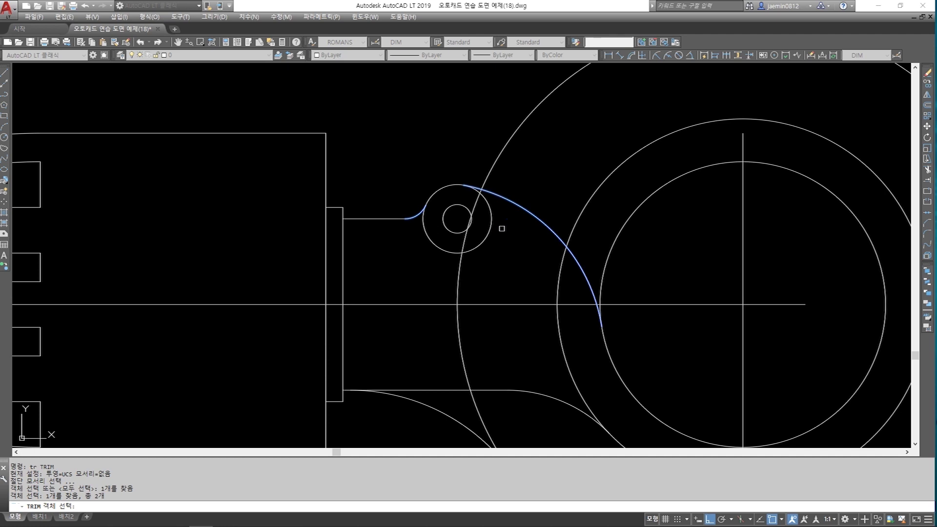
{"action": "key", "text": "Return"}
{"action": "left_click", "coordinate": [481, 244]}
{"action": "key", "text": "Escape"}
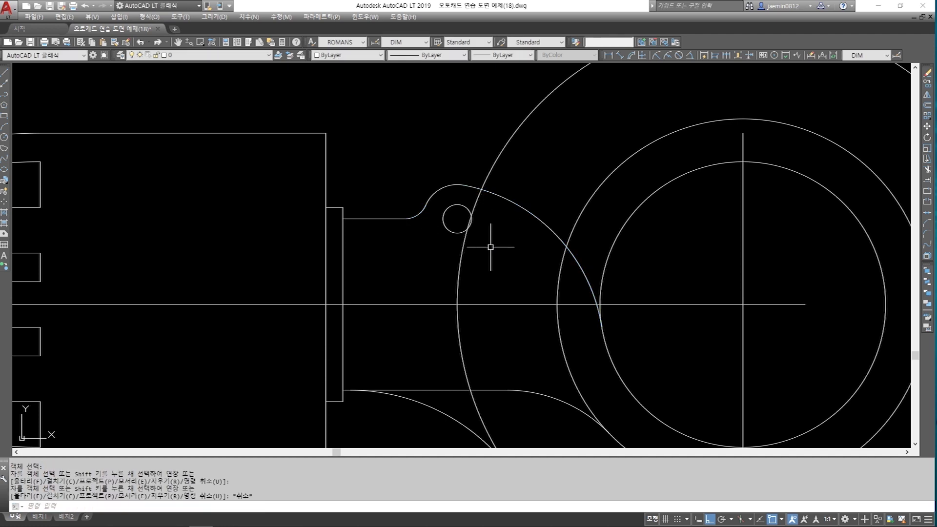
Examine the R25 arc below the hole and its adjoining horizontal line with the 7.5 dimension in the reference drawing
{"action": "scroll", "coordinate": [479, 250], "scroll_direction": "down", "scroll_amount": 2}
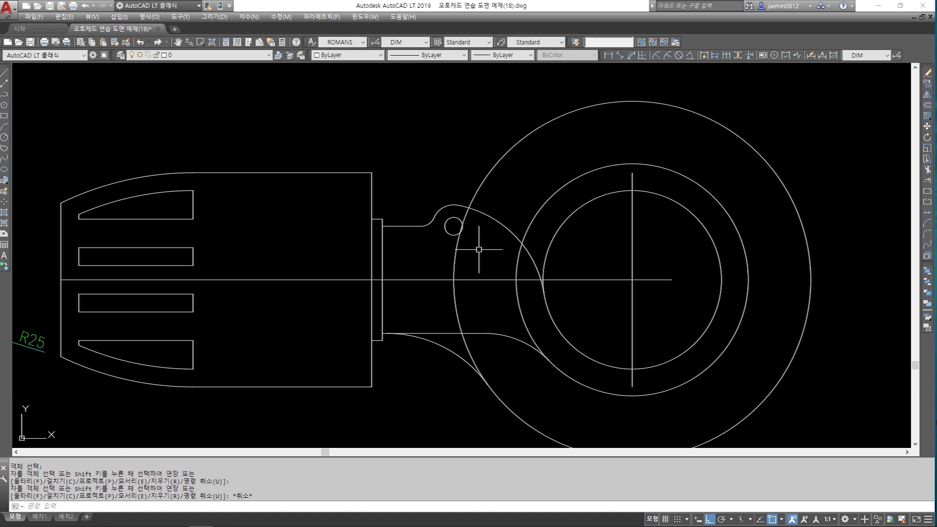
{"action": "middle_click_drag", "start_coordinate": [216, 289], "coordinate": [553, 285]}
{"action": "middle_click_drag", "start_coordinate": [227, 279], "coordinate": [376, 278]}
{"action": "scroll", "coordinate": [363, 277], "scroll_direction": "down", "scroll_amount": 2}
{"action": "scroll", "coordinate": [178, 255], "scroll_direction": "up", "scroll_amount": 2}
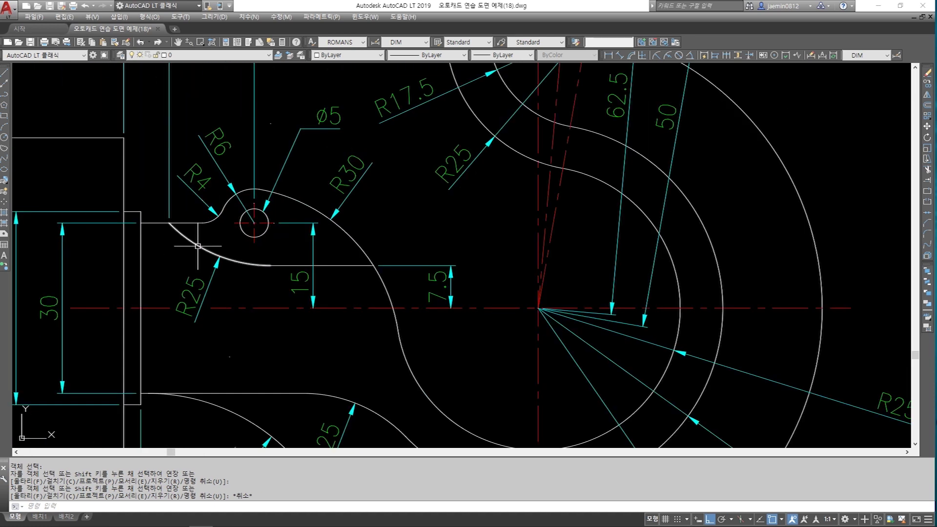
{"action": "left_click", "coordinate": [200, 246]}
{"action": "left_click", "coordinate": [324, 266]}
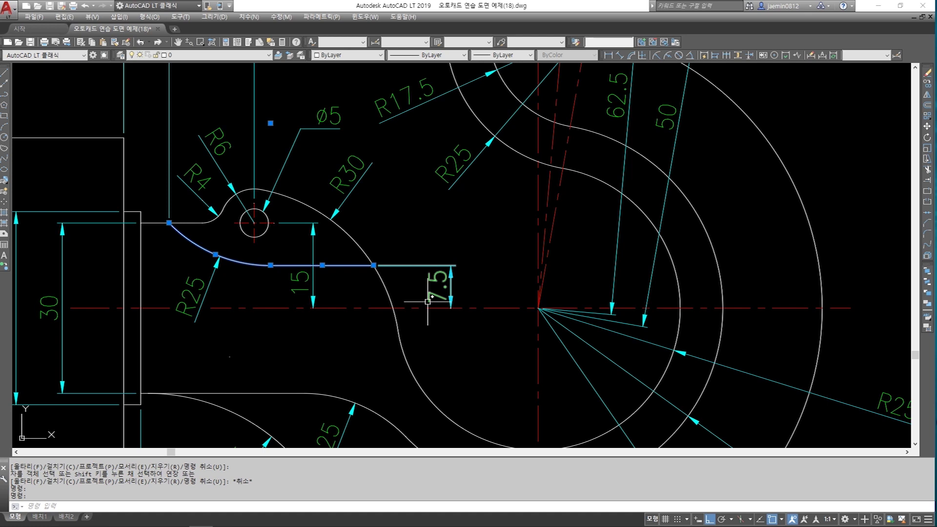
{"action": "key", "text": "Escape"}
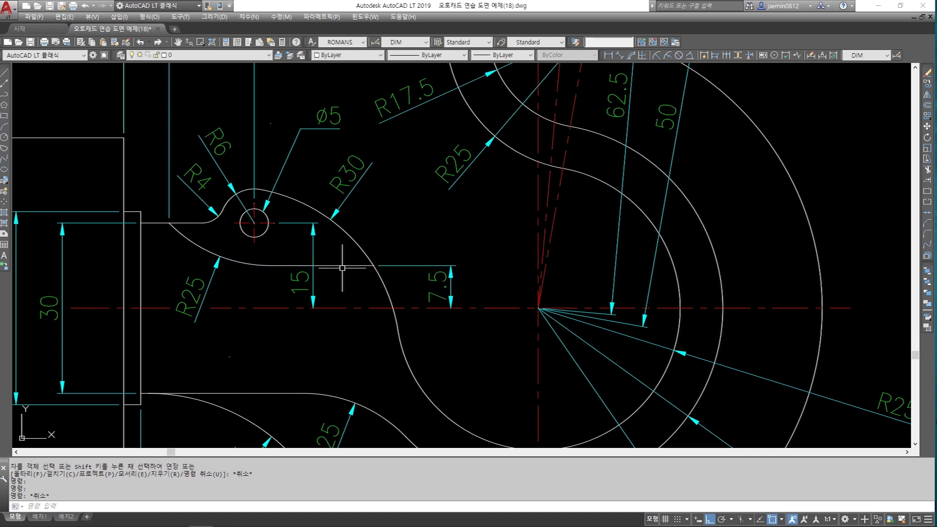
Examine the start point of the R25 arc and the 8 dimension locating it from the handle's end edge in the reference drawing
{"action": "middle_click_drag", "start_coordinate": [226, 275], "coordinate": [299, 278]}
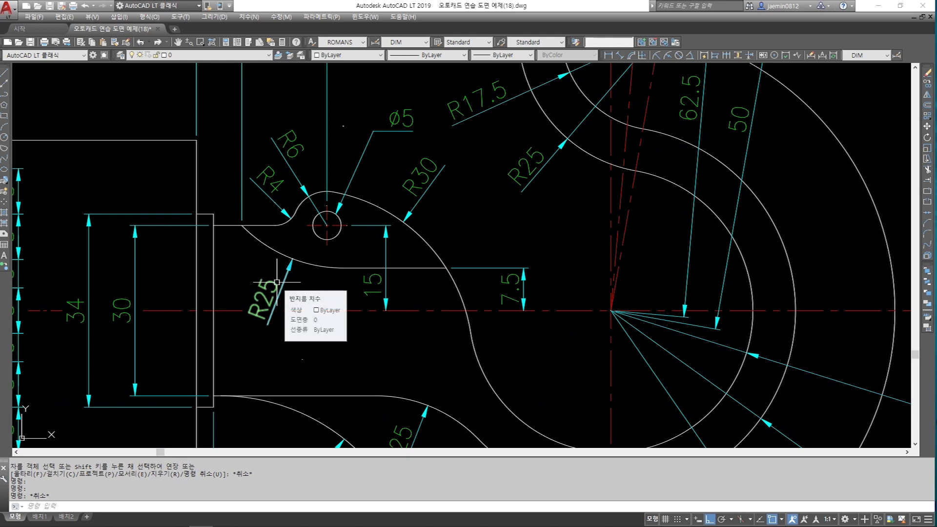
{"action": "left_click", "coordinate": [267, 245]}
{"action": "scroll", "coordinate": [297, 292], "scroll_direction": "down", "scroll_amount": 2}
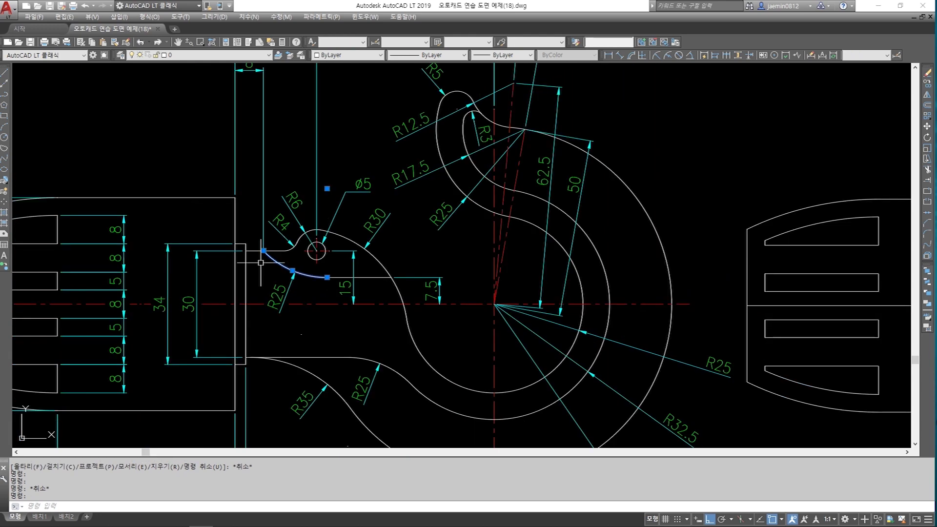
{"action": "middle_click_drag", "start_coordinate": [250, 159], "coordinate": [282, 205]}
{"action": "key", "text": "Escape"}
{"action": "left_click", "coordinate": [266, 261]}
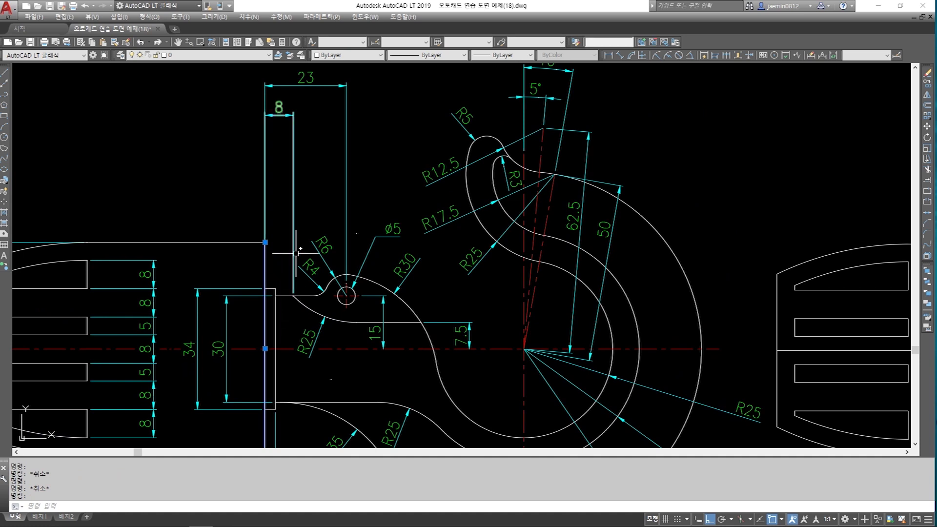
{"action": "key", "text": "Escape"}
{"action": "key", "text": "Escape"}
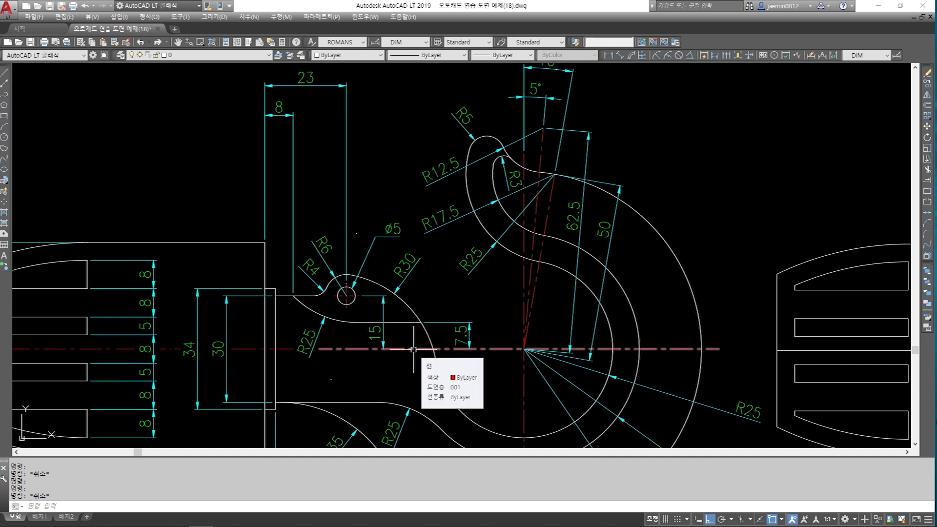
{"action": "key", "text": "Escape"}
Offset the horizontal centerline 7.5 upward through the handle and hook
{"action": "scroll", "coordinate": [345, 293], "scroll_direction": "down", "scroll_amount": 5}
{"action": "scroll", "coordinate": [518, 287], "scroll_direction": "up", "scroll_amount": 6}
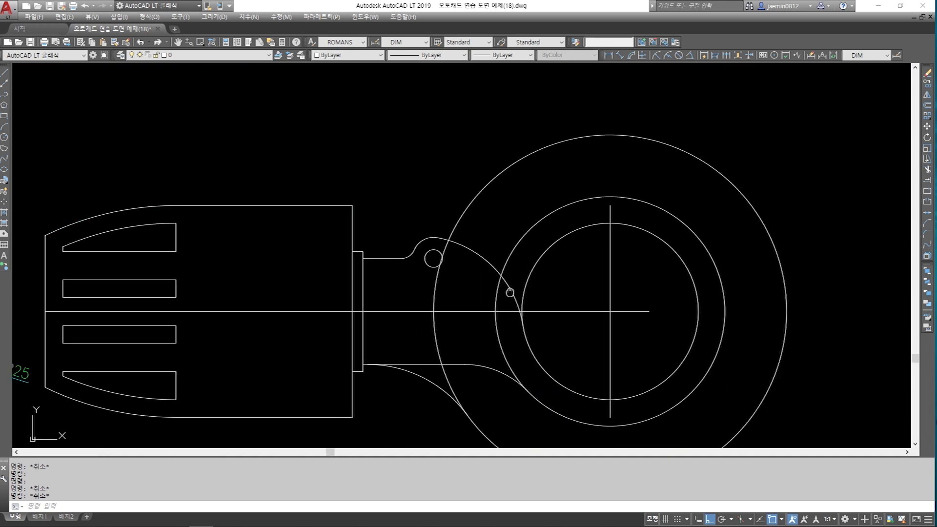
{"action": "type", "text": "o"}
{"action": "key", "text": "Return"}
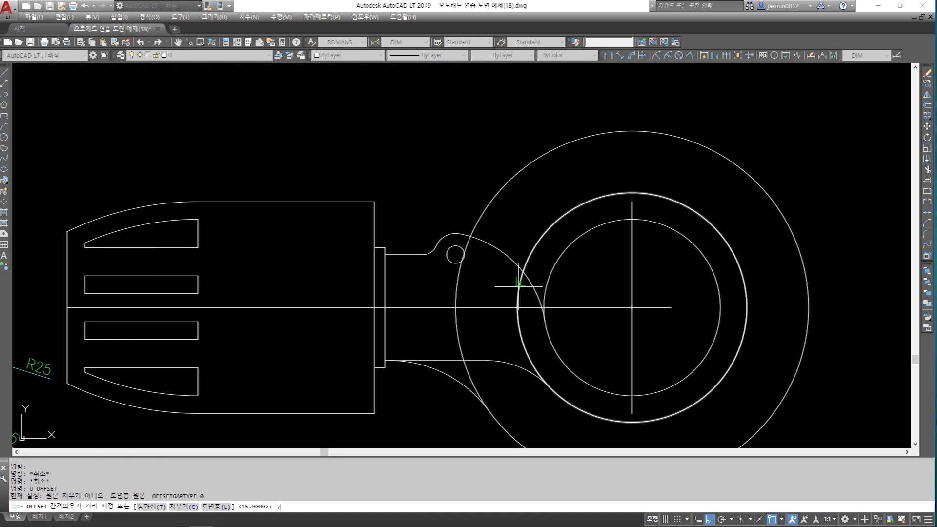
{"action": "type", "text": "7.5"}
{"action": "key", "text": "Return"}
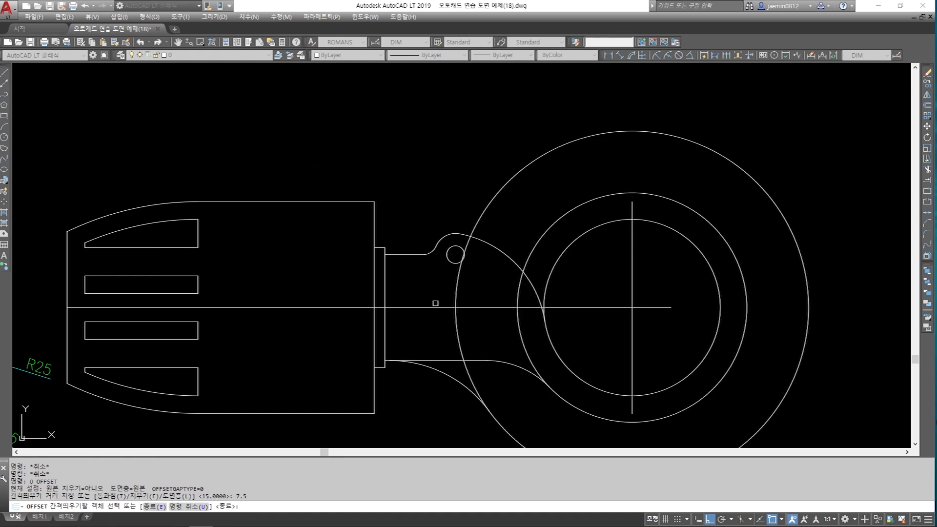
{"action": "left_click", "coordinate": [434, 306]}
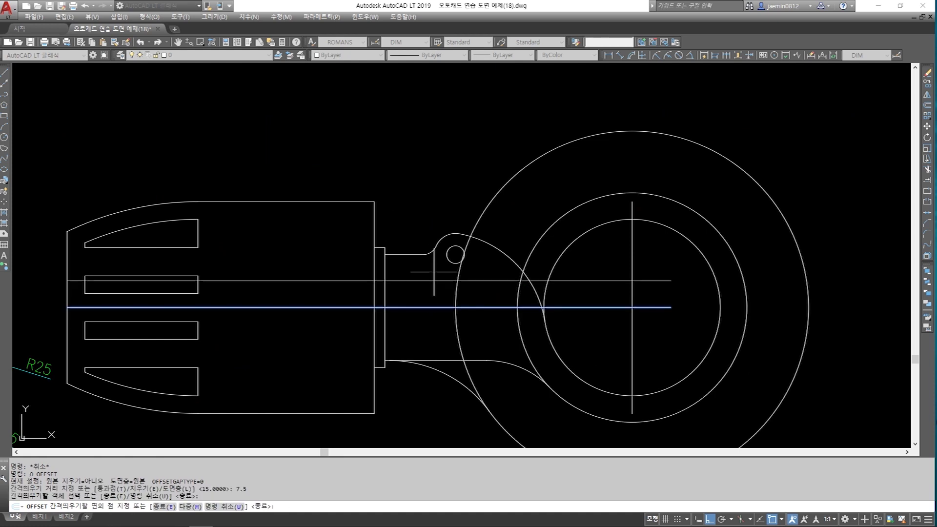
{"action": "left_click", "coordinate": [423, 186]}
{"action": "key", "text": "Escape"}
Check the spacing between the centerline and its offset line with a linear dimension, erasing that dimension once placed
{"action": "type", "text": "aa"}
{"action": "key", "text": "Return"}
{"action": "left_click", "coordinate": [671, 282]}
{"action": "left_click", "coordinate": [671, 307]}
{"action": "left_click", "coordinate": [692, 303]}
{"action": "key", "text": "Escape"}
{"action": "type", "text": "e"}
{"action": "key", "text": "Return"}
{"action": "left_click", "coordinate": [691, 315]}
{"action": "key", "text": "Return"}
Offset the handle's vertical end edge 8 toward the hook
{"action": "scroll", "coordinate": [589, 308], "scroll_direction": "down", "scroll_amount": 5}
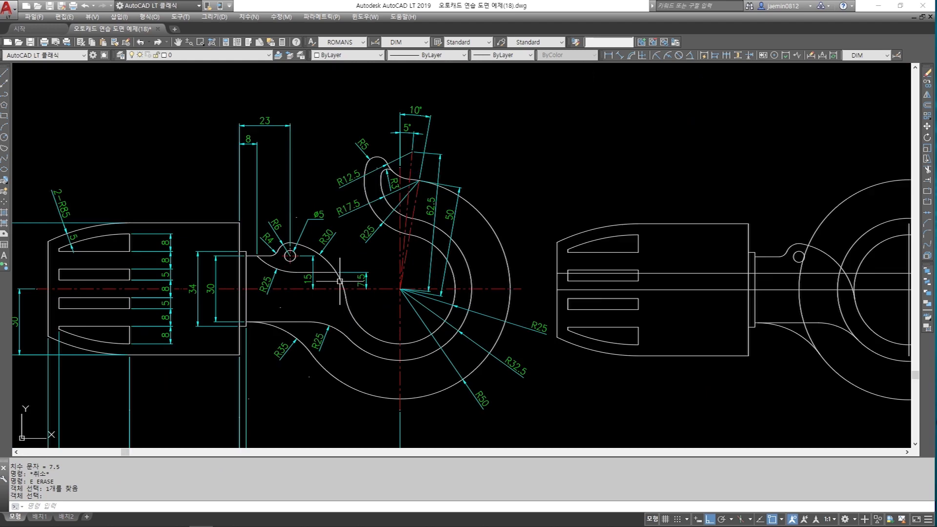
{"action": "scroll", "coordinate": [236, 281], "scroll_direction": "up", "scroll_amount": 6}
{"action": "scroll", "coordinate": [246, 314], "scroll_direction": "down", "scroll_amount": 4}
{"action": "middle_click_drag", "start_coordinate": [542, 312], "coordinate": [309, 306]}
{"action": "middle_click_drag", "start_coordinate": [653, 306], "coordinate": [413, 307]}
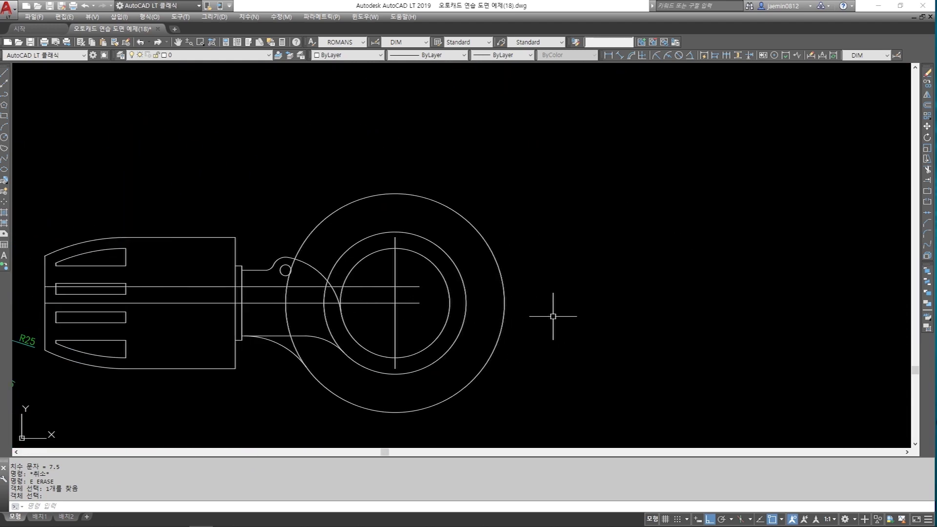
{"action": "scroll", "coordinate": [244, 274], "scroll_direction": "up", "scroll_amount": 4}
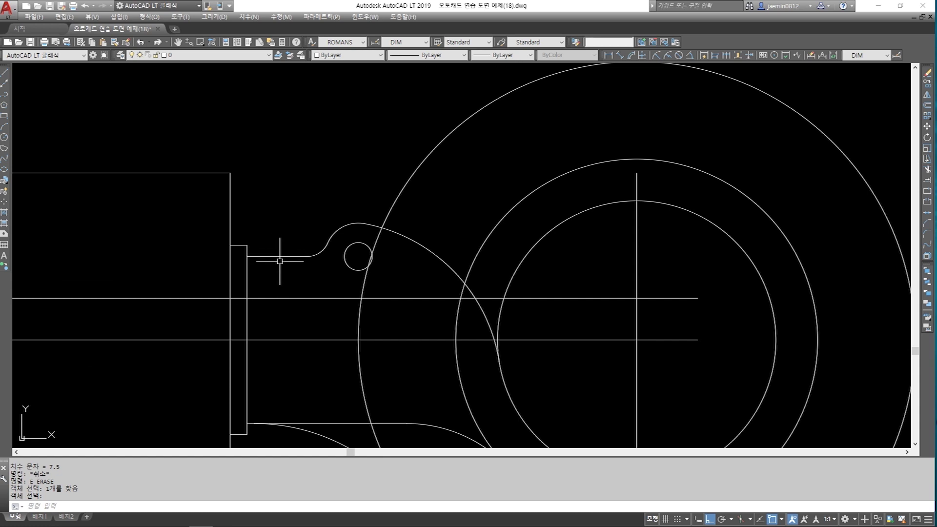
{"action": "scroll", "coordinate": [280, 261], "scroll_direction": "down", "scroll_amount": 3}
{"action": "key", "text": "Escape"}
{"action": "type", "text": "o"}
{"action": "key", "text": "Return"}
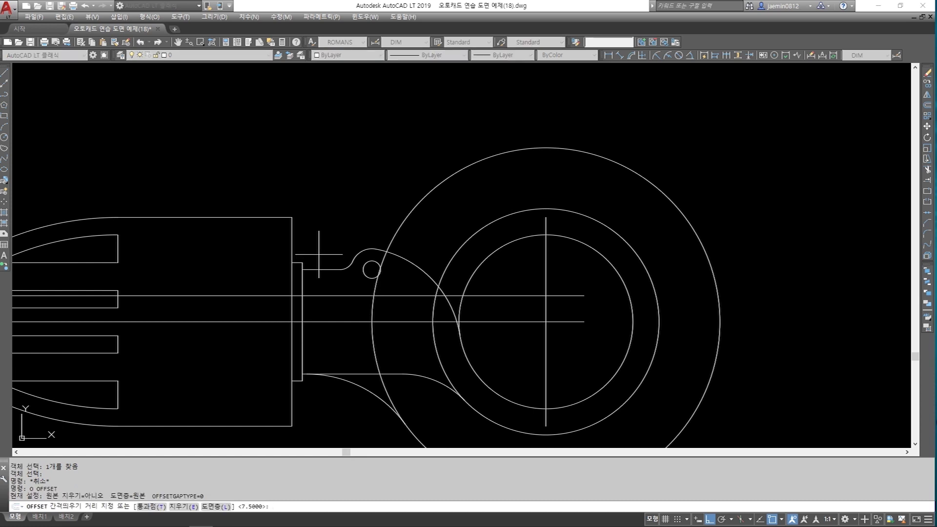
{"action": "key", "text": "Return"}
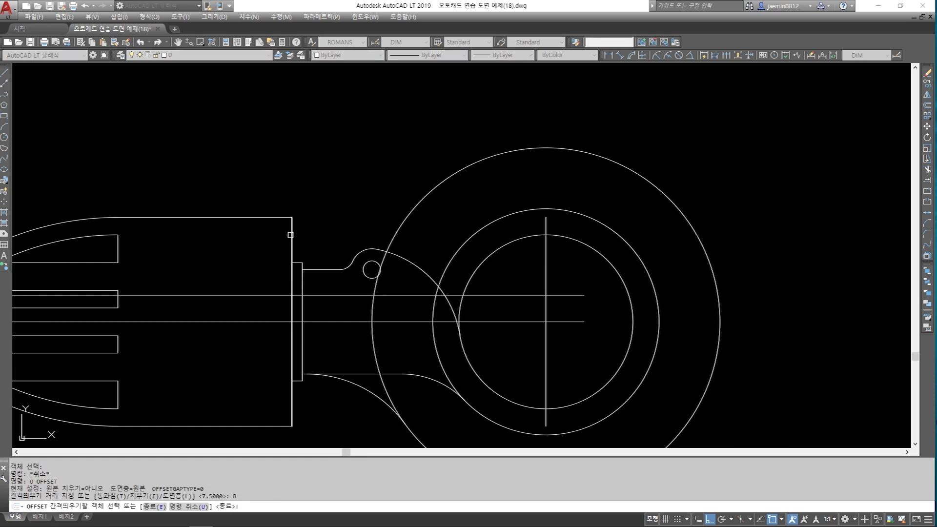
{"action": "left_click", "coordinate": [292, 236]}
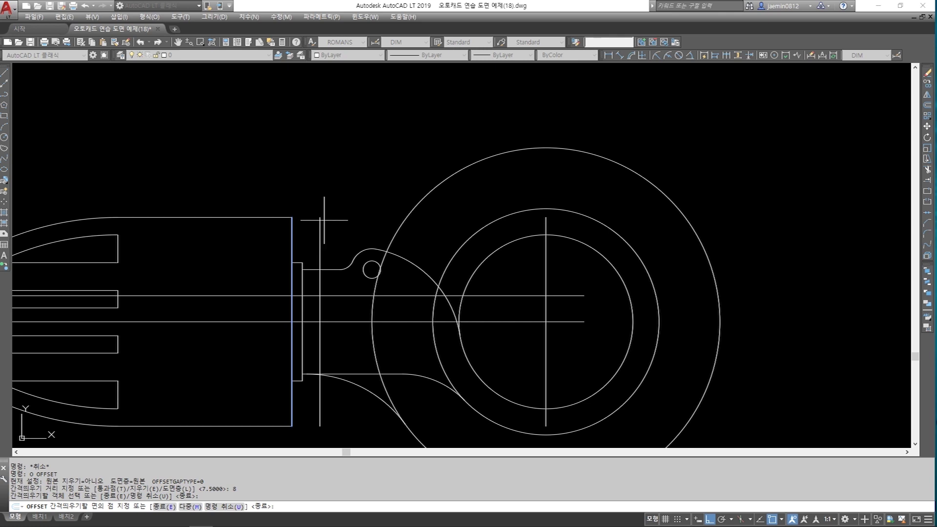
{"action": "left_click", "coordinate": [346, 217]}
{"action": "key", "text": "Escape"}
Add a linear dimension above the handle between its end edge and the vertical offset line
{"action": "type", "text": "aa"}
{"action": "key", "text": "Return"}
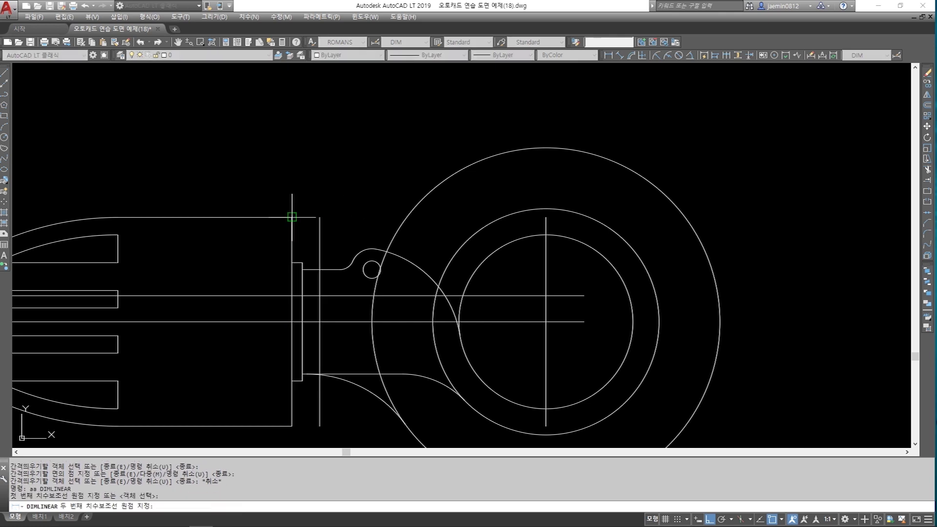
{"action": "left_click", "coordinate": [319, 217]}
{"action": "left_click", "coordinate": [292, 217]}
{"action": "left_click", "coordinate": [306, 172]}
{"action": "key", "text": "Escape"}
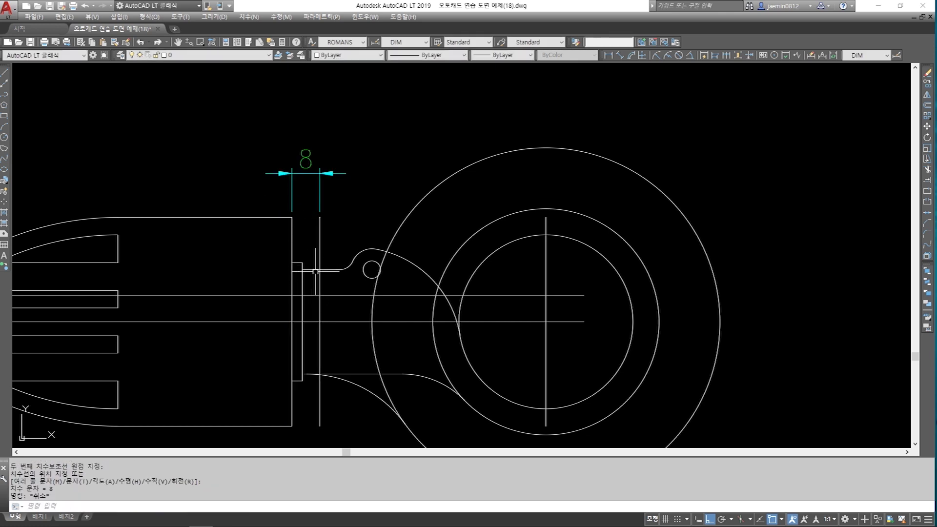
{"action": "left_click", "coordinate": [320, 249]}
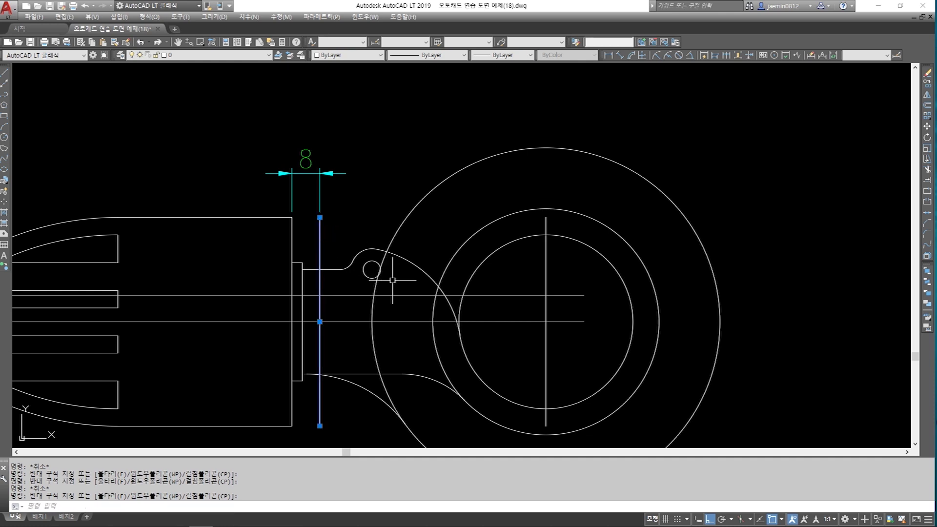
{"action": "left_click", "coordinate": [402, 295]}
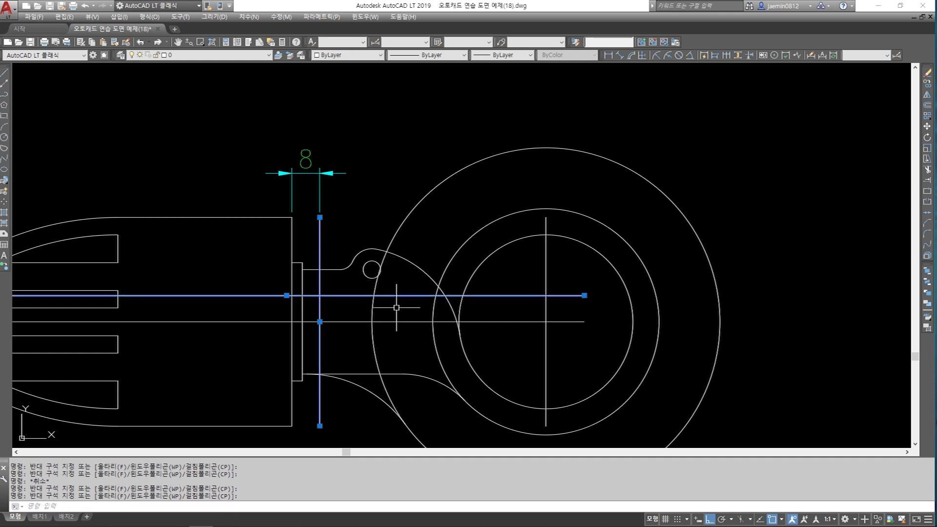
{"action": "key", "text": "Escape"}
{"action": "double_click", "coordinate": [401, 307]}
{"action": "key", "text": "ctrl+2"}
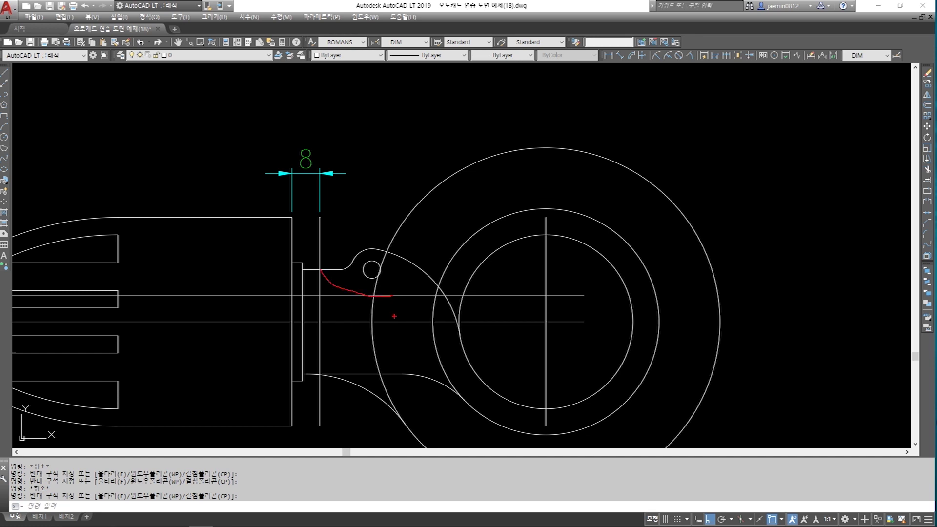
Draw a circle of radius 25 in the empty space beyond the hook circles
{"action": "scroll", "coordinate": [617, 234], "scroll_direction": "down", "scroll_amount": 4}
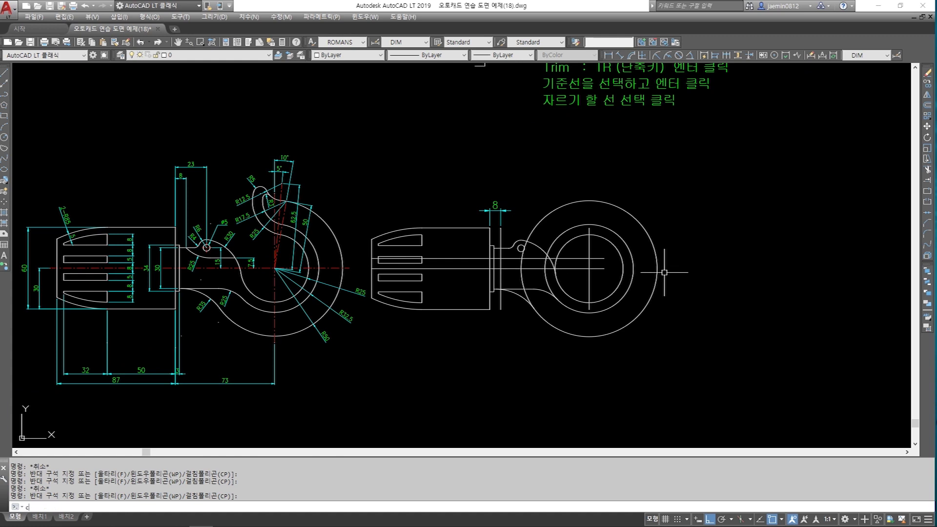
{"action": "key", "text": "Return"}
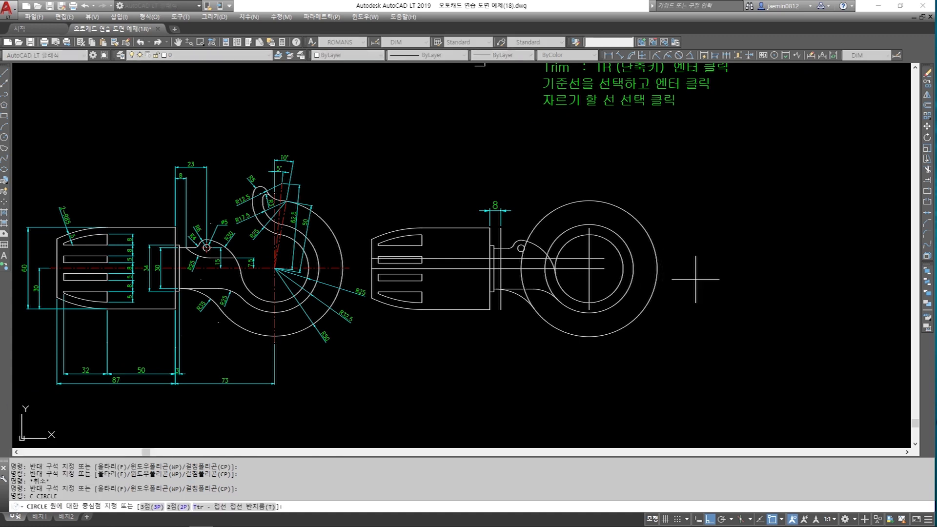
{"action": "left_click", "coordinate": [718, 270]}
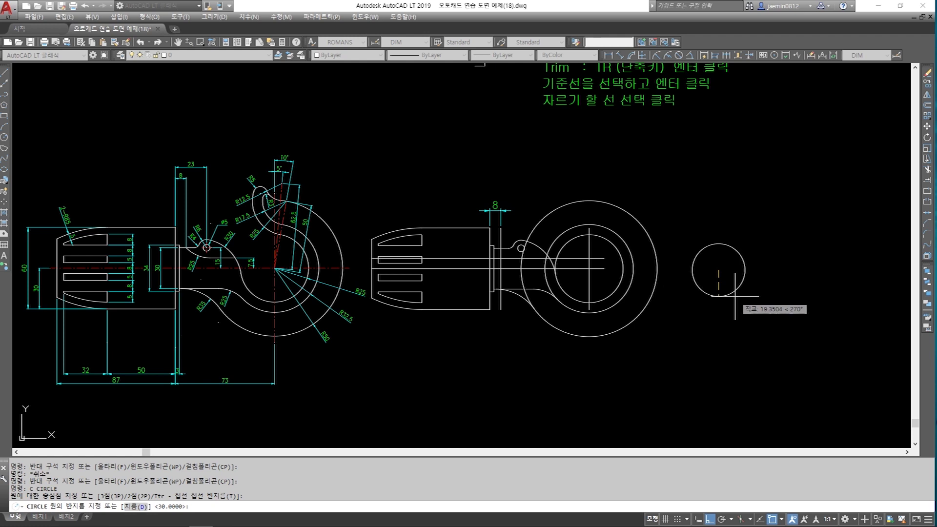
{"action": "key", "text": "Return"}
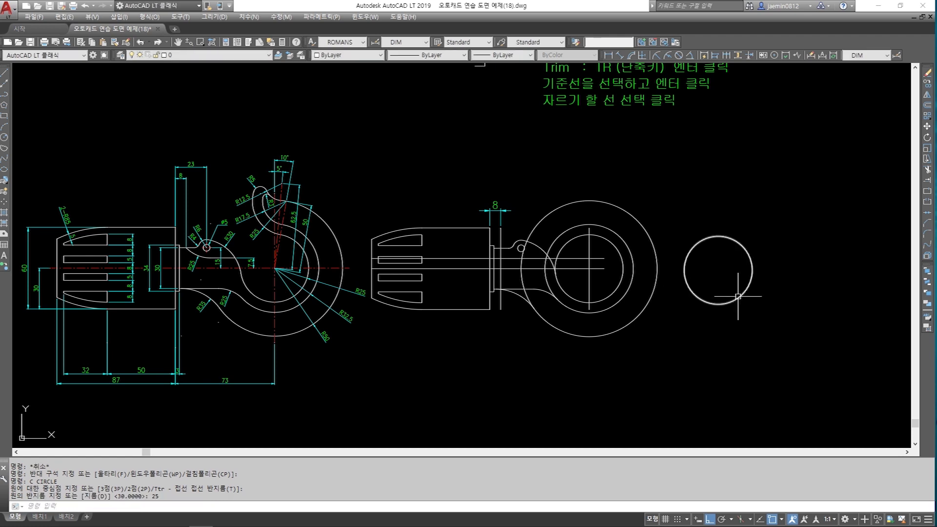
{"action": "key", "text": "Escape"}
Check the new circle with a radius dimension, erasing that dimension once placed
{"action": "left_click", "coordinate": [657, 54]}
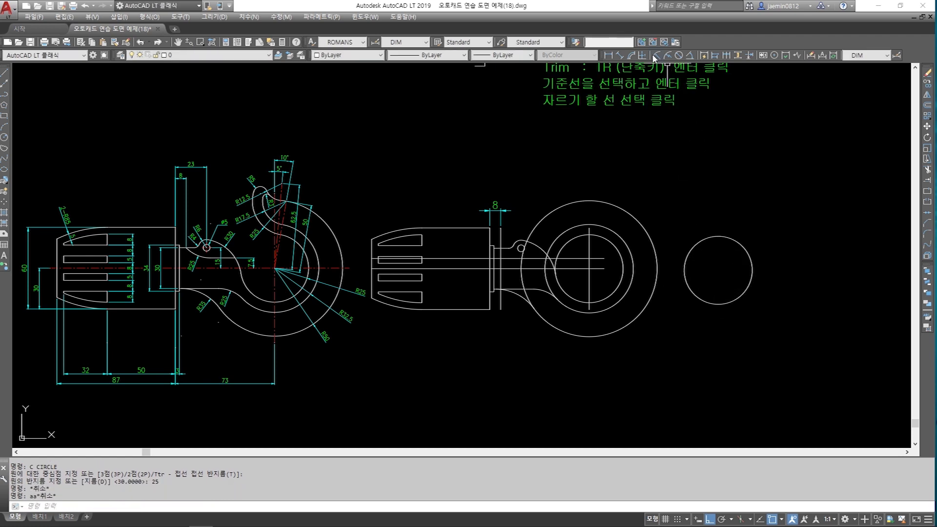
{"action": "left_click", "coordinate": [699, 241]}
{"action": "left_click", "coordinate": [718, 270]}
{"action": "key", "text": "Escape"}
{"action": "scroll", "coordinate": [712, 255], "scroll_direction": "up", "scroll_amount": 4}
{"action": "type", "text": "e"}
{"action": "key", "text": "Return"}
{"action": "left_click_drag", "start_coordinate": [715, 244], "coordinate": [679, 270]}
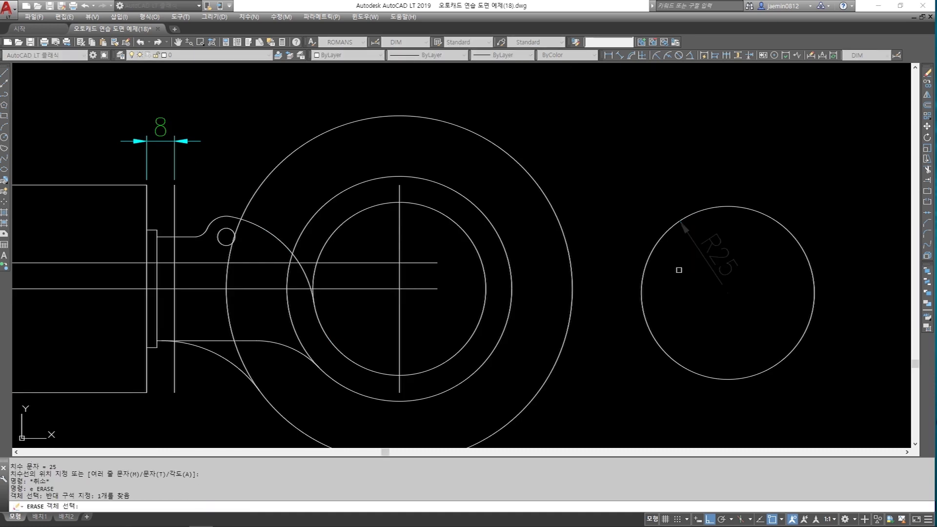
{"action": "key", "text": "Return"}
{"action": "type", "text": "m"}
{"action": "key", "text": "Return"}
{"action": "key", "text": "Escape"}
{"action": "key", "text": "Escape"}
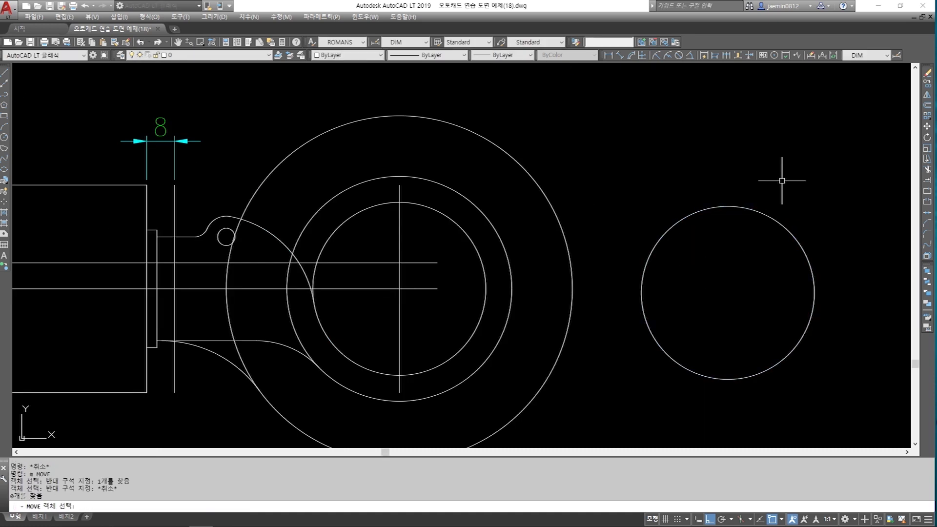
Move the radius 25 circle by its lower quadrant onto a nearest point of the 7.5 offset line near the hole, with ortho off
{"action": "type", "text": "m"}
{"action": "key", "text": "Return"}
{"action": "left_click_drag", "start_coordinate": [780, 181], "coordinate": [697, 248]}
{"action": "key", "text": "Return"}
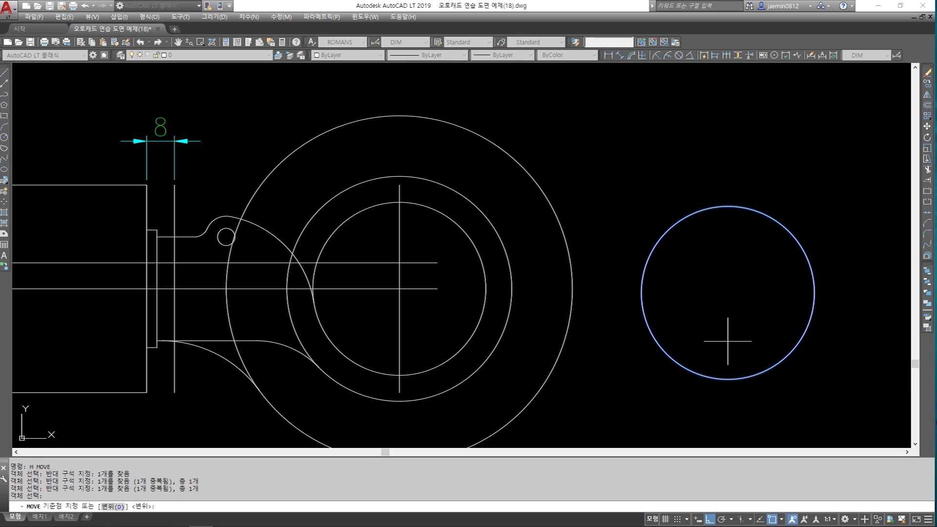
{"action": "left_click", "coordinate": [727, 379]}
{"action": "middle_click_drag", "start_coordinate": [345, 330], "coordinate": [560, 345]}
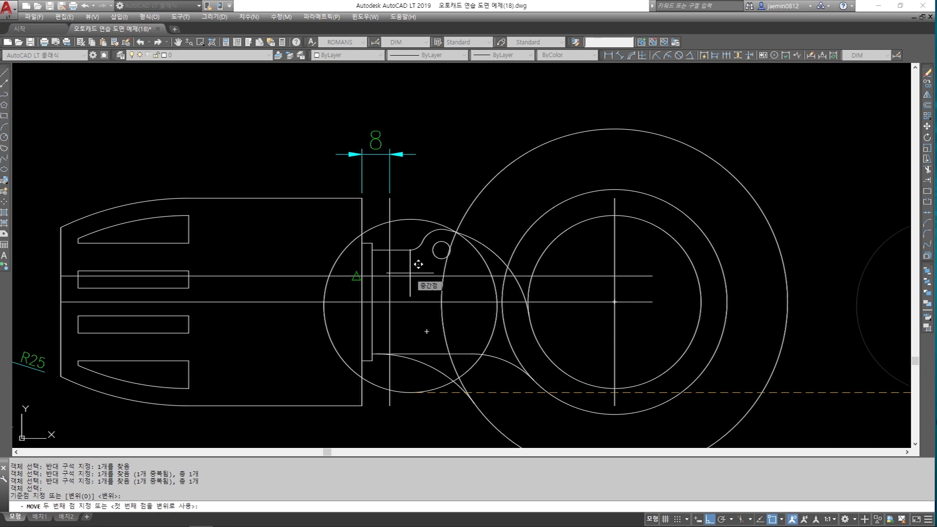
{"action": "right_click", "coordinate": [411, 274], "text": "shift"}
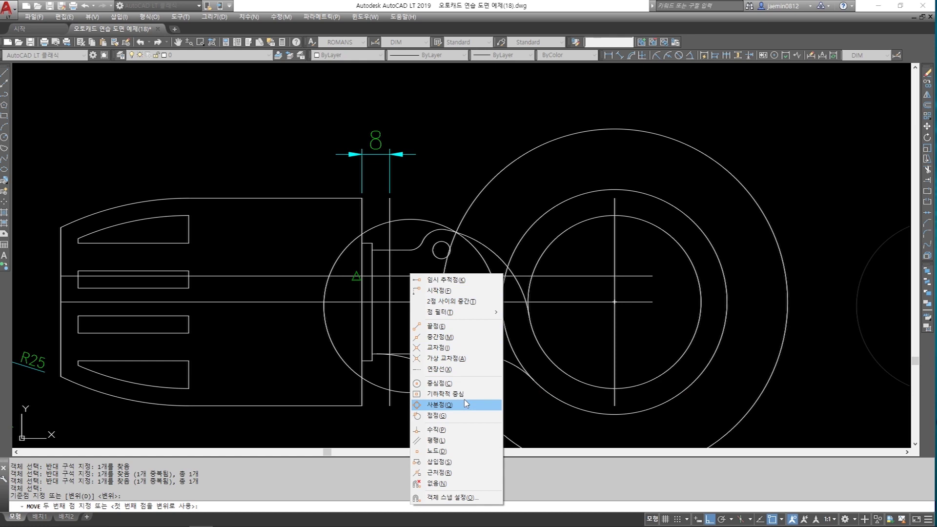
{"action": "left_click", "coordinate": [458, 473]}
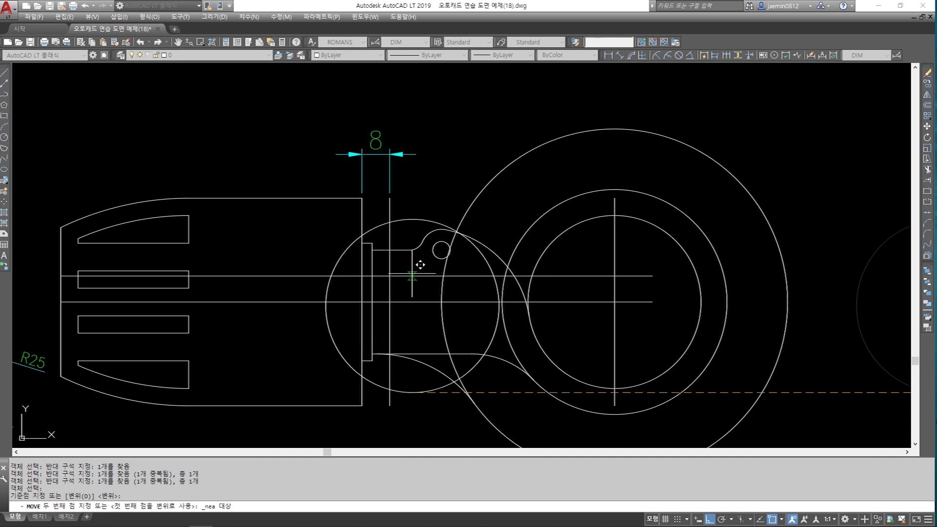
{"action": "key", "text": "F8"}
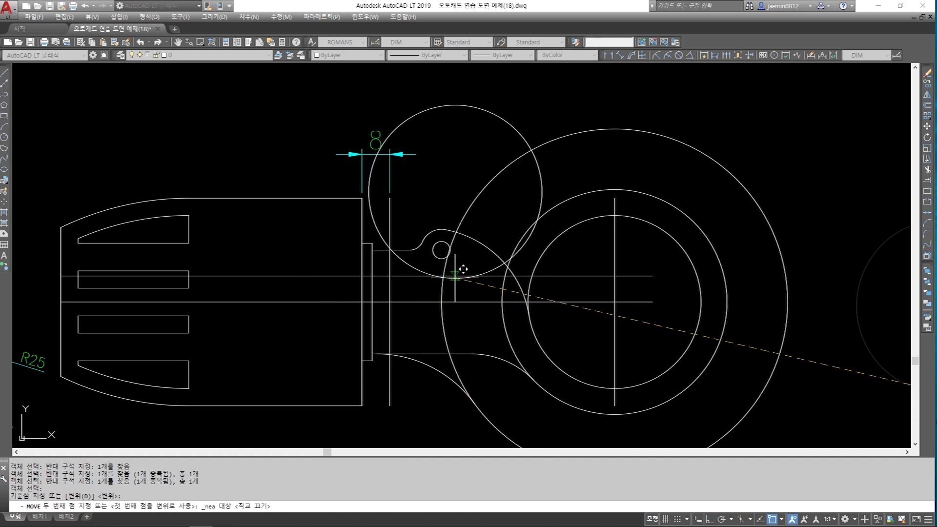
{"action": "left_click", "coordinate": [466, 269]}
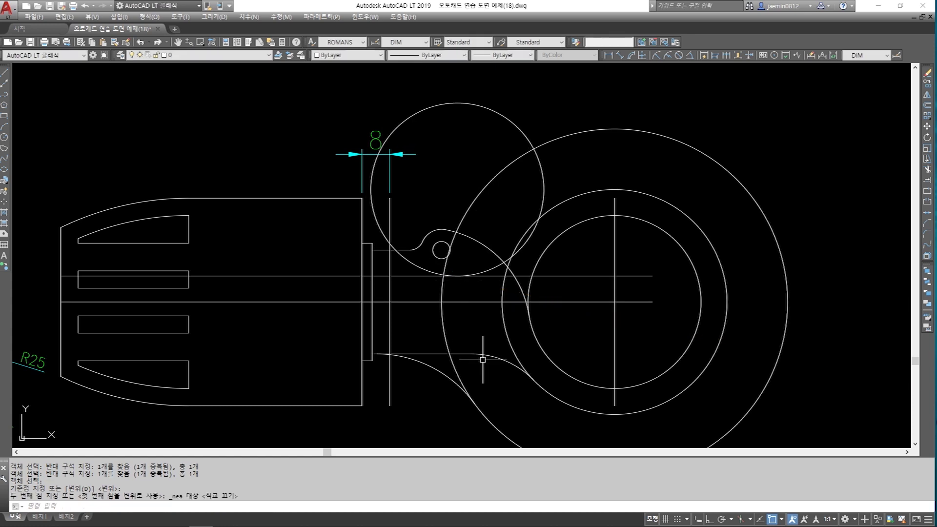
Examine where the radius 25 circle crosses the neck's upper horizontal line relative to the vertical line offset by 8
{"action": "scroll", "coordinate": [391, 250], "scroll_direction": "up", "scroll_amount": 6}
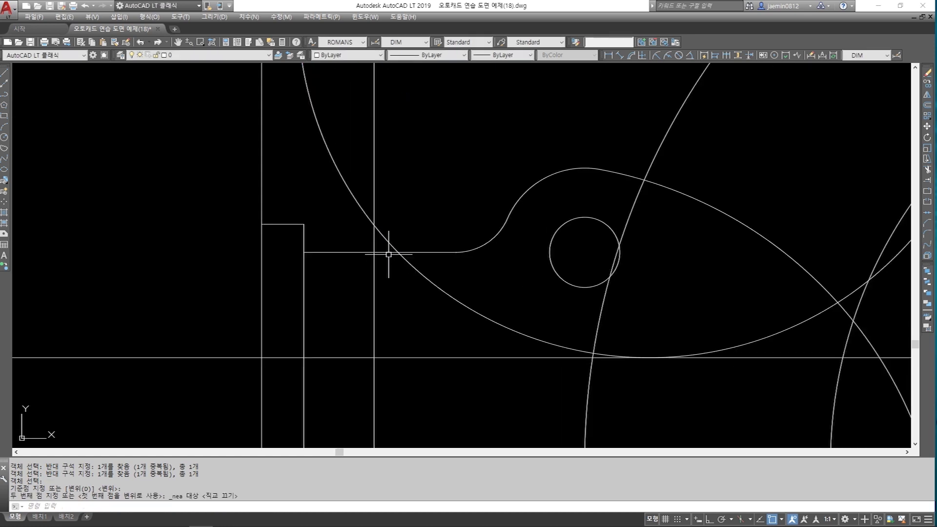
{"action": "left_click", "coordinate": [423, 252]}
{"action": "left_click", "coordinate": [416, 277]}
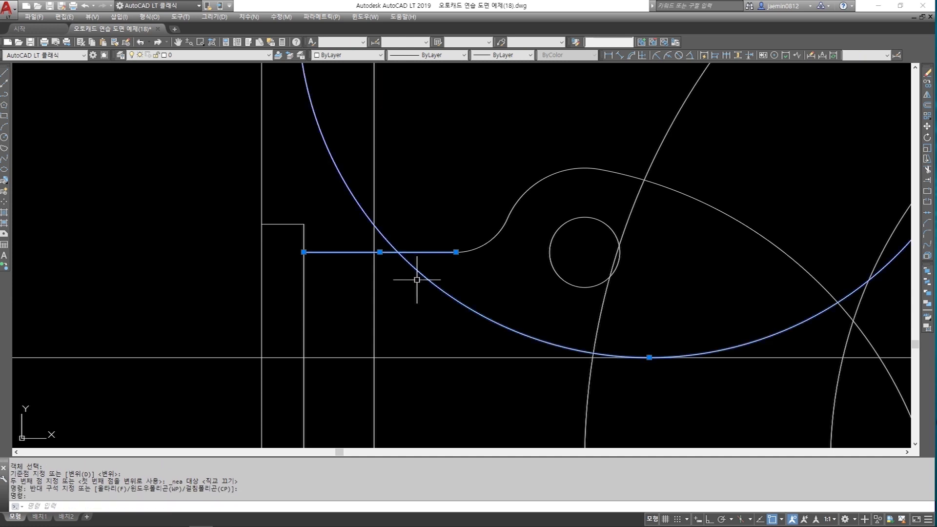
{"action": "left_click", "coordinate": [375, 261]}
{"action": "scroll", "coordinate": [386, 263], "scroll_direction": "down", "scroll_amount": 4}
{"action": "scroll", "coordinate": [393, 292], "scroll_direction": "up", "scroll_amount": 2}
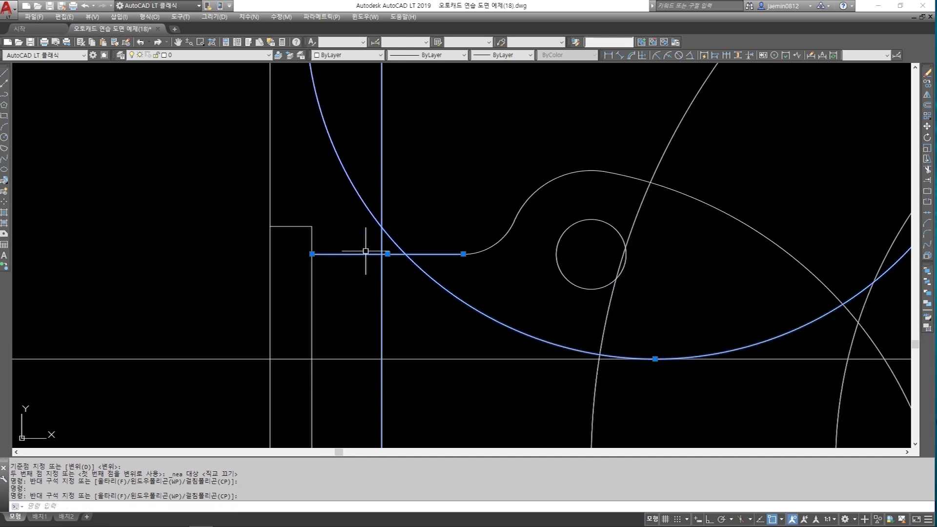
{"action": "key", "text": "Escape"}
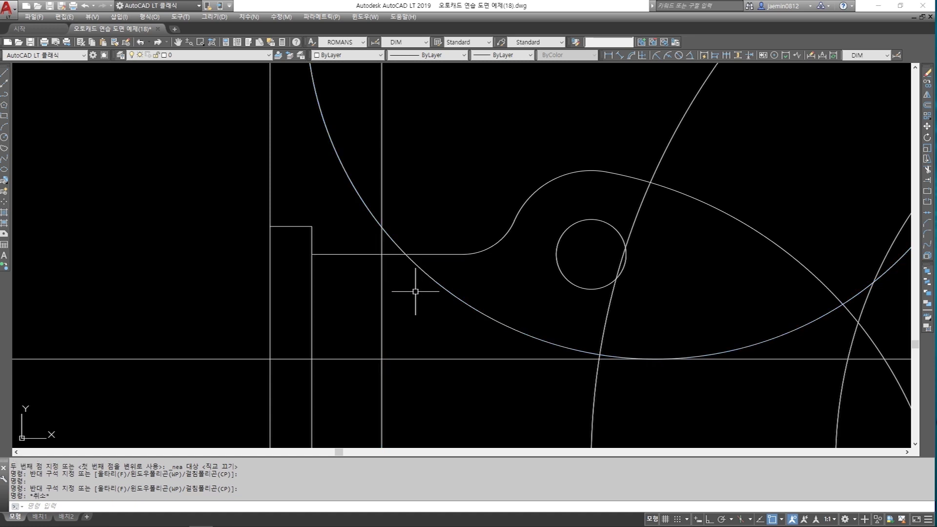
Move the radius 25 circle from its crossing with the neck's upper line to the vertical line offset by 8
{"action": "key", "text": "Return"}
{"action": "left_click", "coordinate": [486, 265]}
{"action": "left_click", "coordinate": [429, 298]}
{"action": "scroll", "coordinate": [446, 301], "scroll_direction": "down", "scroll_amount": 2}
{"action": "left_click", "coordinate": [471, 293]}
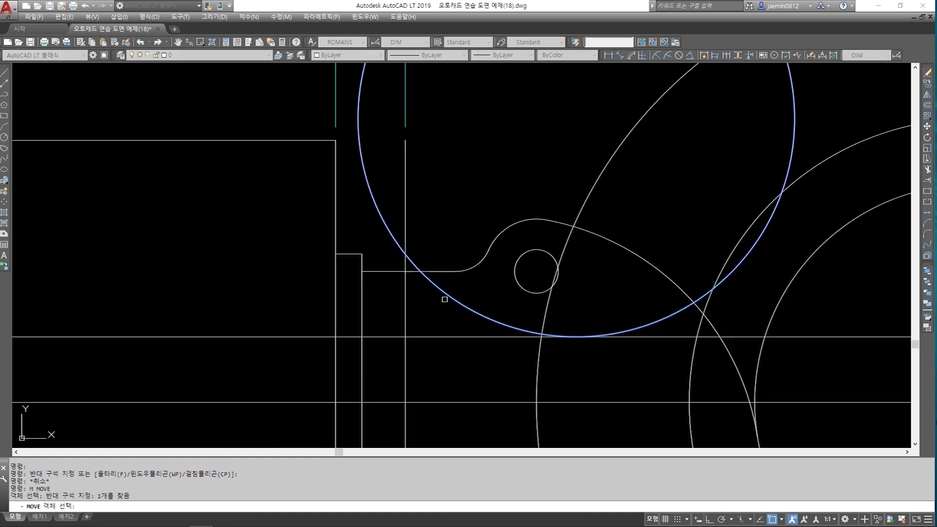
{"action": "left_click", "coordinate": [434, 308]}
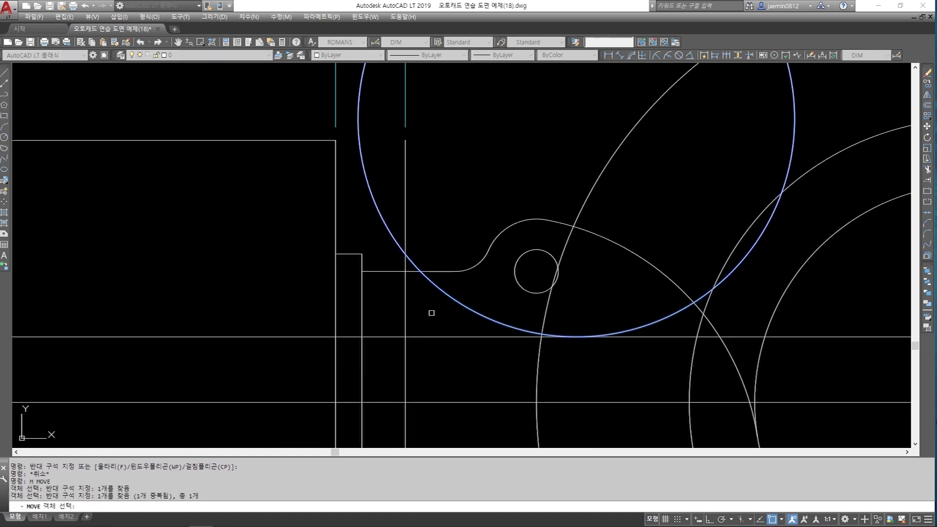
{"action": "key", "text": "Return"}
{"action": "scroll", "coordinate": [419, 278], "scroll_direction": "up", "scroll_amount": 2}
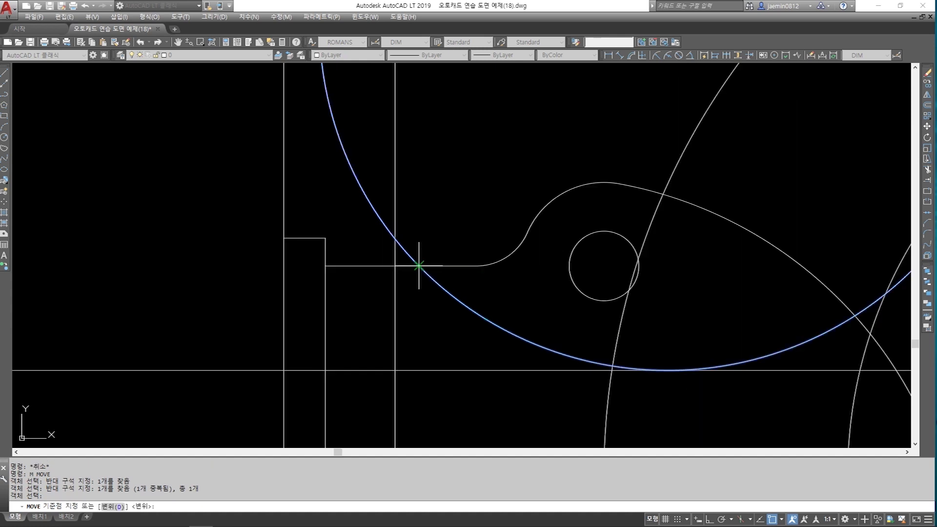
{"action": "left_click", "coordinate": [419, 265]}
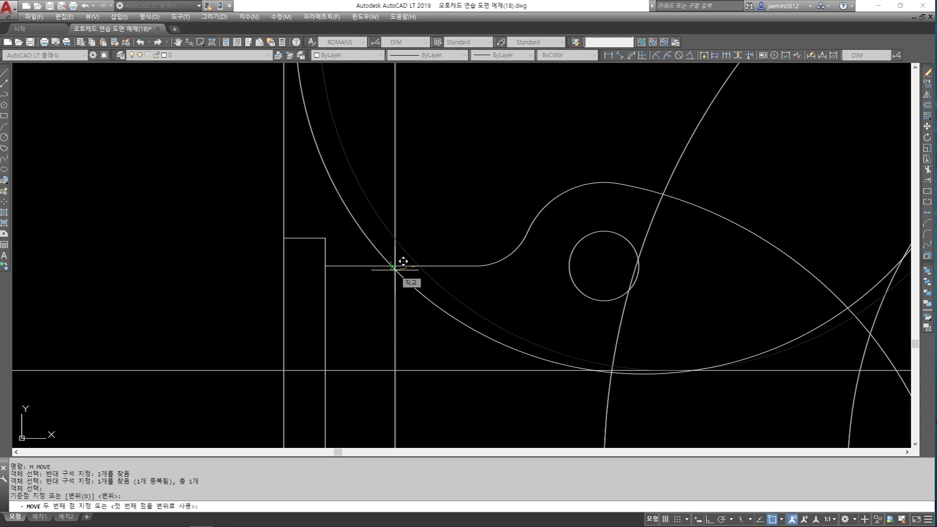
{"action": "left_click", "coordinate": [403, 262]}
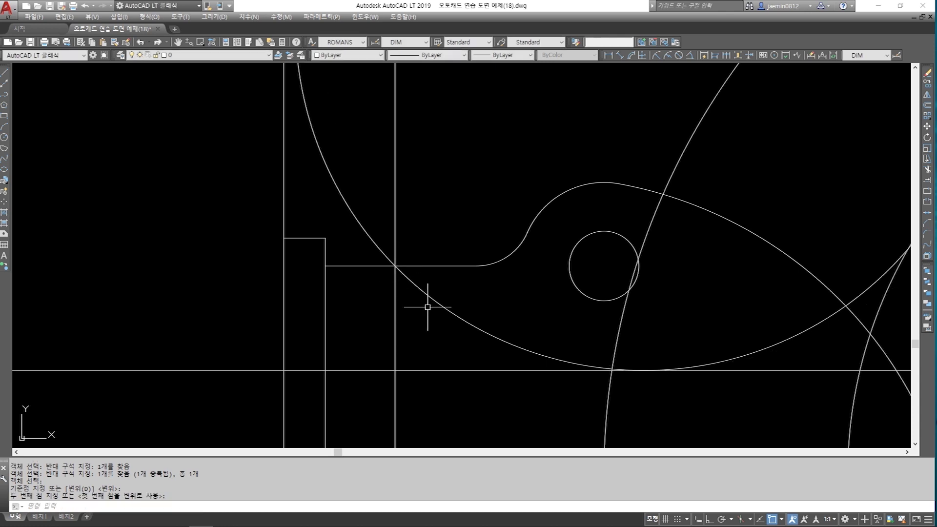
Erase the 8 dimension and the vertical construction line offset by 8
{"action": "scroll", "coordinate": [428, 307], "scroll_direction": "down", "scroll_amount": 4}
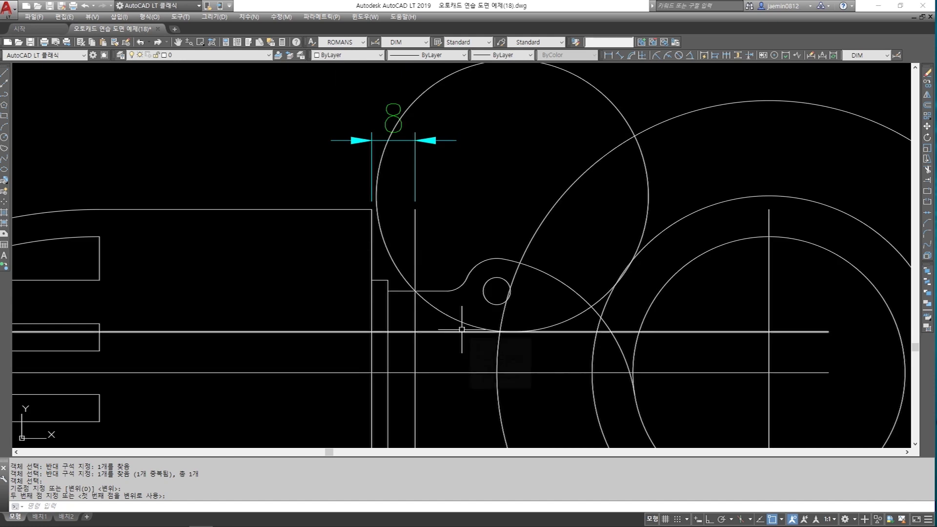
{"action": "type", "text": "e"}
{"action": "key", "text": "Return"}
{"action": "left_click", "coordinate": [418, 151]}
{"action": "key", "text": "Return"}
{"action": "key", "text": "Escape"}
{"action": "key", "text": "Escape"}
{"action": "type", "text": "e"}
{"action": "key", "text": "Return"}
{"action": "left_click", "coordinate": [414, 252]}
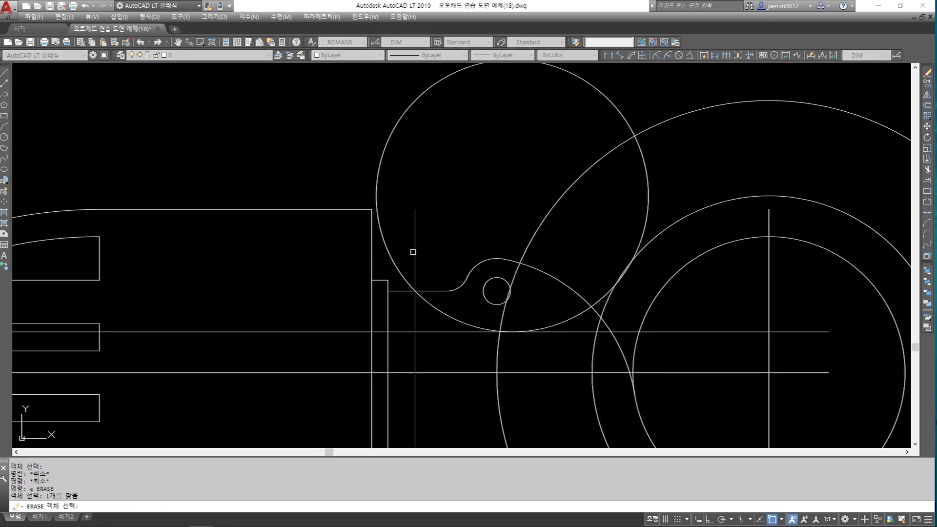
{"action": "key", "text": "Return"}
Trim the radius 25 circle to the arc between the neck's upper line and the 7.5 offset line
{"action": "middle_click_drag", "start_coordinate": [413, 252], "coordinate": [401, 235]}
{"action": "key", "text": "Escape"}
{"action": "type", "text": "tr"}
{"action": "key", "text": "Return"}
{"action": "left_click", "coordinate": [427, 273]}
{"action": "left_click", "coordinate": [556, 316]}
{"action": "key", "text": "Return"}
{"action": "left_click", "coordinate": [555, 305]}
{"action": "key", "text": "Escape"}
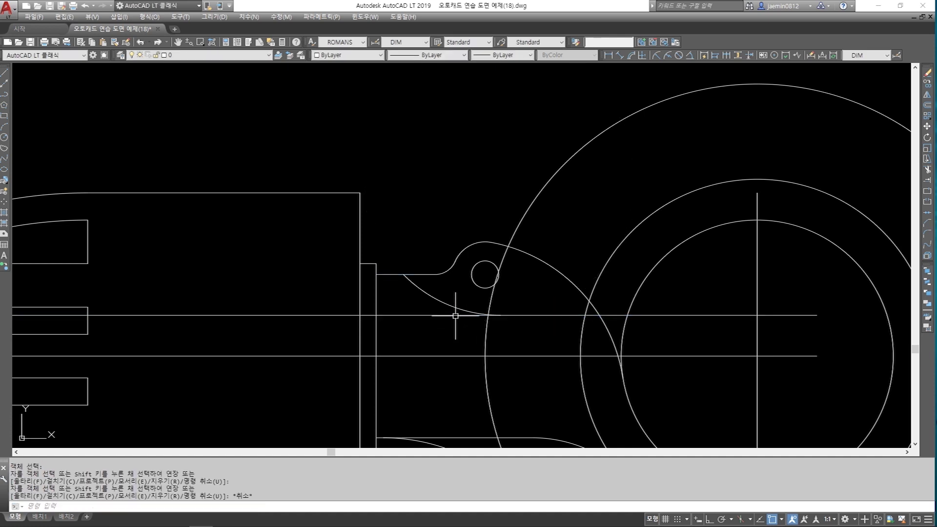
Trim the 7.5 offset line to the portion between the radius 25 arc and the R30 arc
{"action": "type", "text": "tr"}
{"action": "key", "text": "Return"}
{"action": "left_click", "coordinate": [442, 304]}
{"action": "left_click", "coordinate": [559, 303]}
{"action": "key", "text": "Return"}
{"action": "left_click", "coordinate": [750, 279]}
{"action": "left_click", "coordinate": [700, 327]}
{"action": "key", "text": "Escape"}
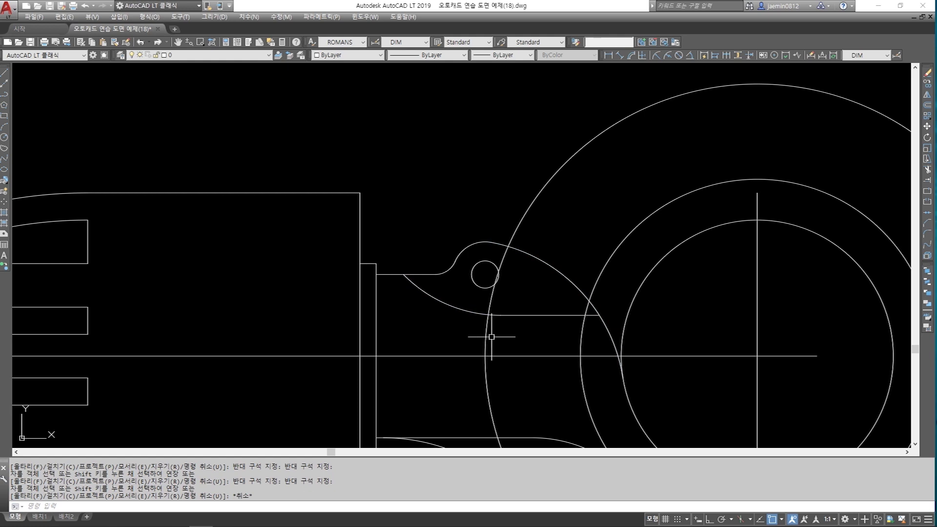
Examine the hook tip's dimensions in the reference drawing, including its radii, angles and centre distances, against the copy
{"action": "scroll", "coordinate": [491, 336], "scroll_direction": "down", "scroll_amount": 2}
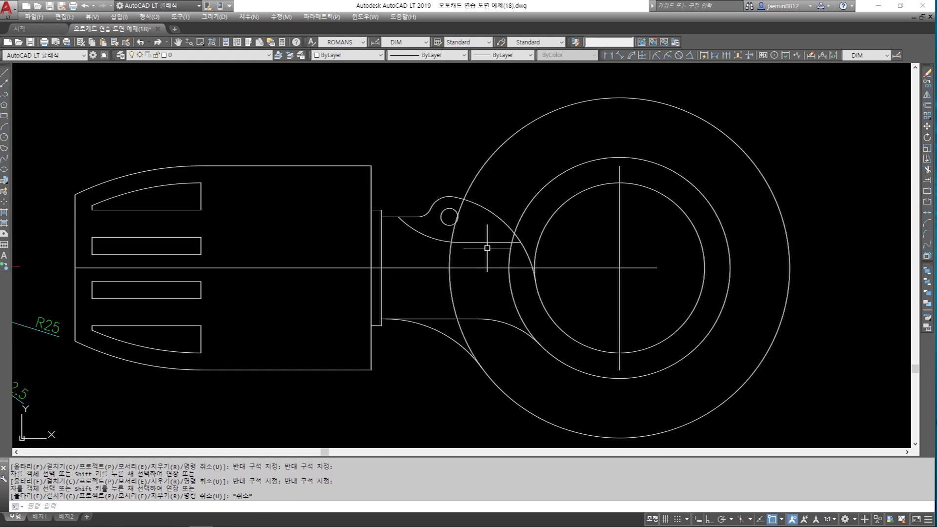
{"action": "middle_click_drag", "start_coordinate": [483, 244], "coordinate": [462, 291]}
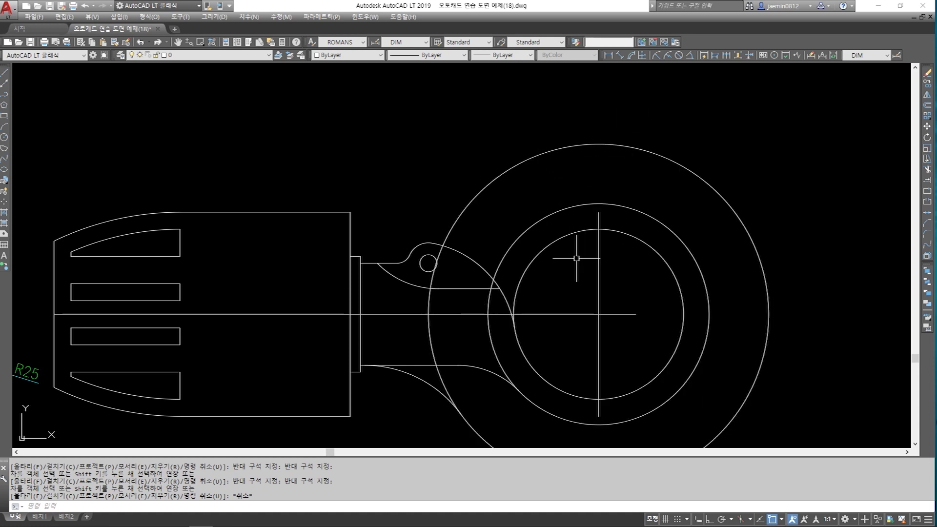
{"action": "scroll", "coordinate": [534, 244], "scroll_direction": "down", "scroll_amount": 2}
{"action": "mouse_move", "coordinate": [411, 254]}
{"action": "middle_mouse_down"}
{"action": "mouse_move", "coordinate": [612, 239]}
{"action": "mouse_move", "coordinate": [574, 218]}
{"action": "middle_mouse_up"}
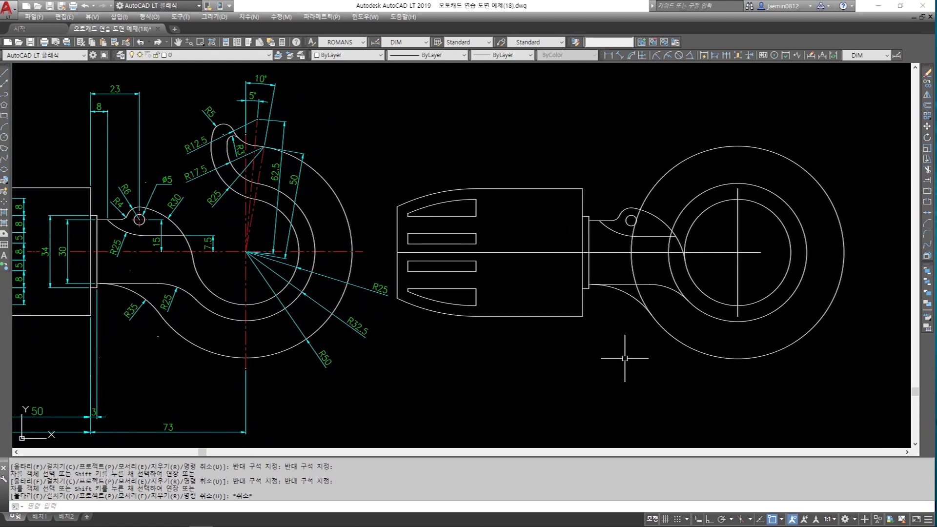
{"action": "scroll", "coordinate": [233, 208], "scroll_direction": "up", "scroll_amount": 4}
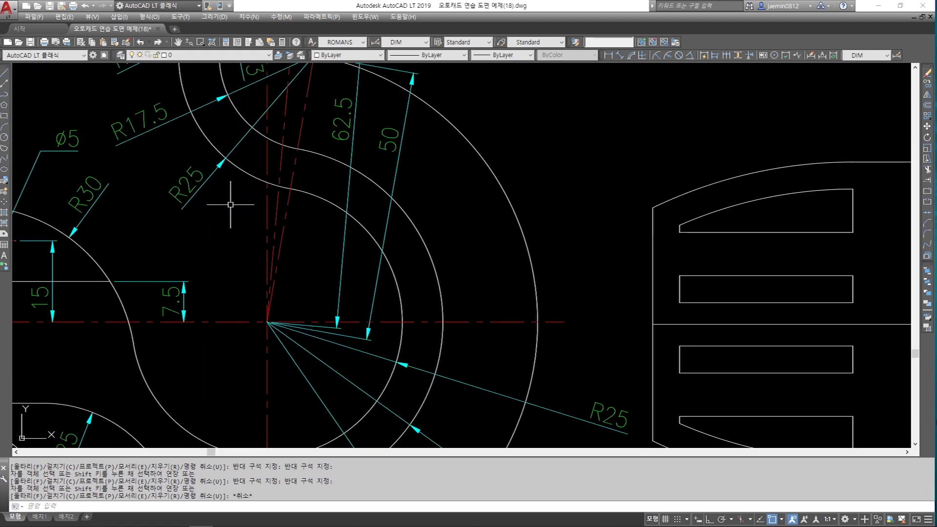
{"action": "scroll", "coordinate": [290, 307], "scroll_direction": "down", "scroll_amount": 4}
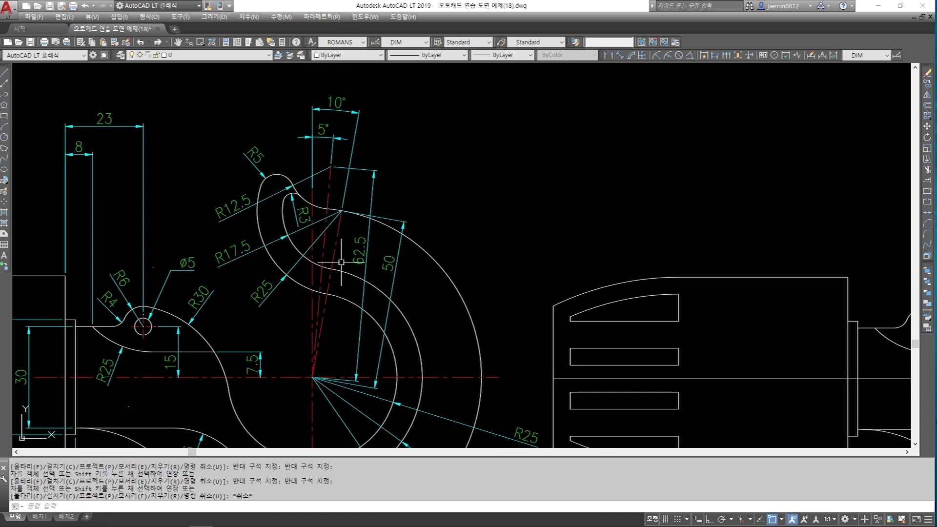
{"action": "scroll", "coordinate": [365, 289], "scroll_direction": "up", "scroll_amount": 2}
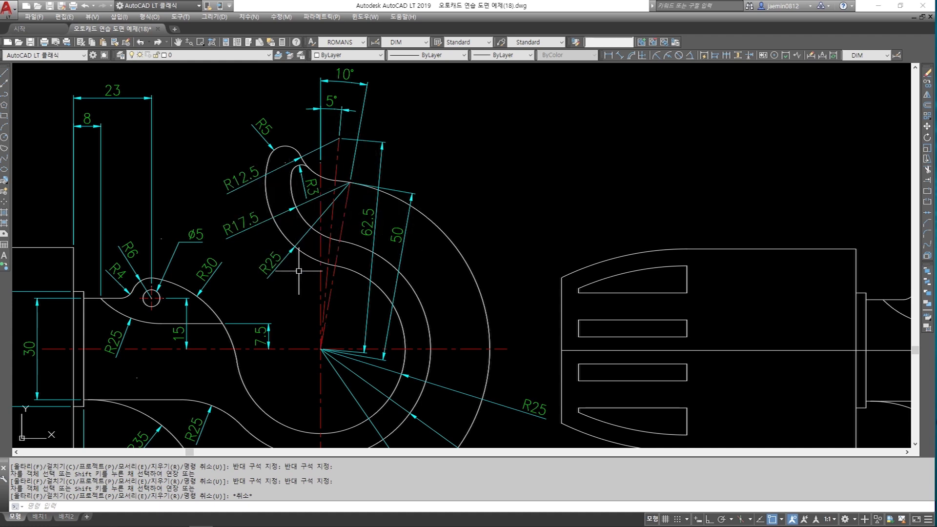
{"action": "middle_click_drag", "start_coordinate": [485, 265], "coordinate": [314, 255]}
{"action": "mouse_move", "coordinate": [437, 283]}
{"action": "middle_mouse_down"}
{"action": "mouse_move", "coordinate": [413, 275]}
{"action": "mouse_move", "coordinate": [465, 252]}
{"action": "mouse_move", "coordinate": [460, 244]}
{"action": "middle_mouse_up"}
{"action": "scroll", "coordinate": [412, 275], "scroll_direction": "down", "scroll_amount": 2}
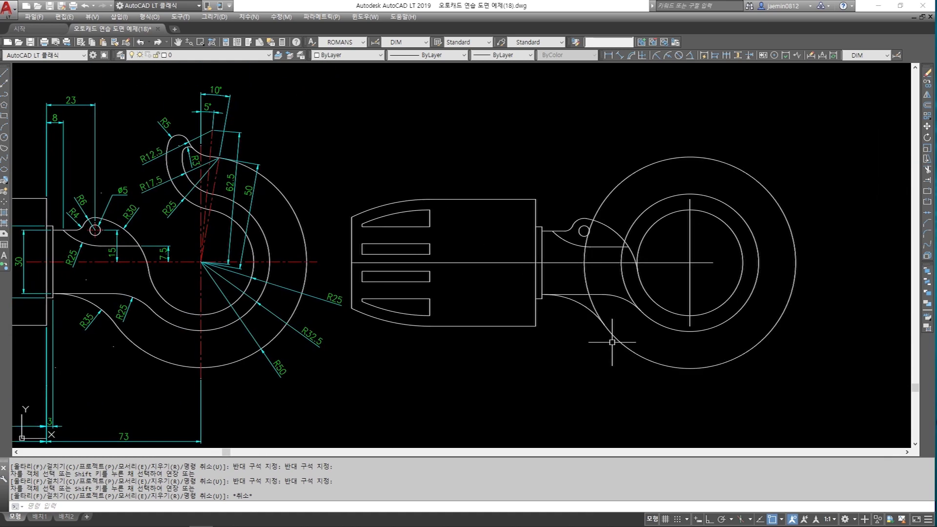
Draw a circle of radius 17.5 at the common centre of the hook circles
{"action": "key", "text": "Return"}
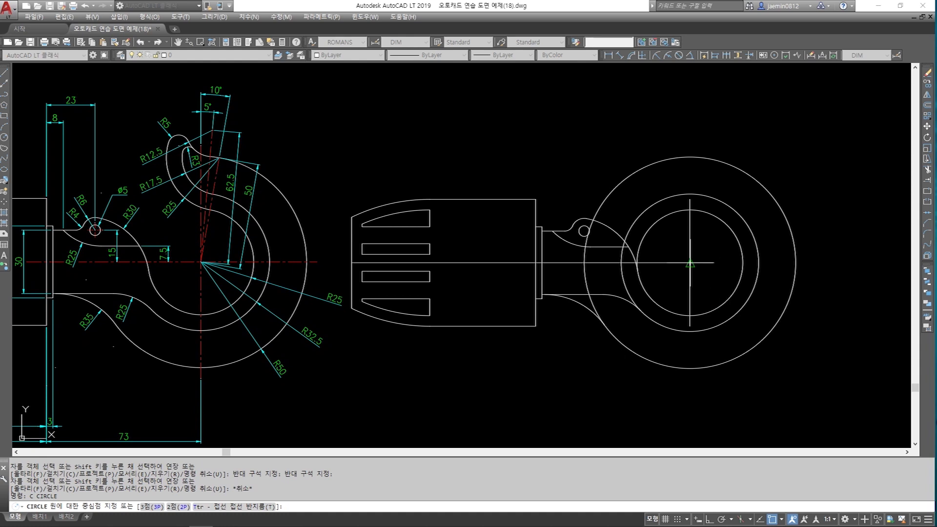
{"action": "left_click", "coordinate": [689, 262]}
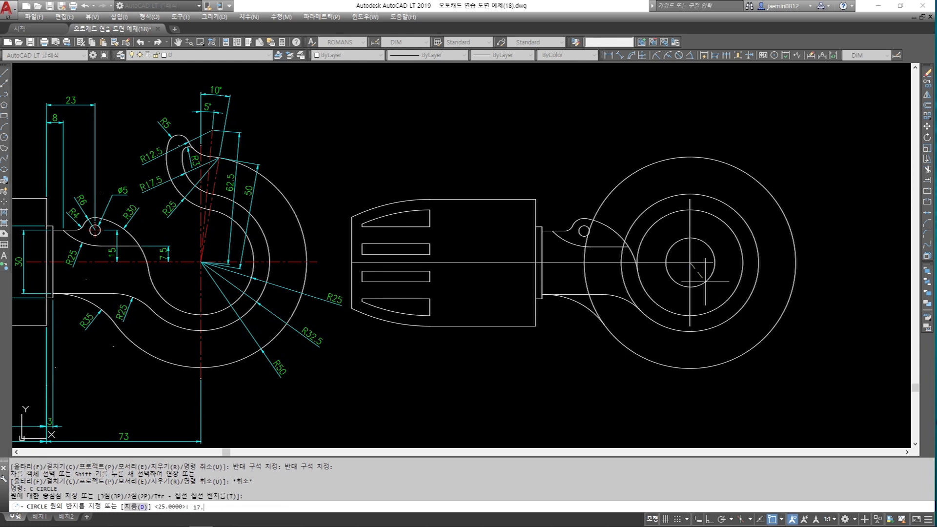
{"action": "key", "text": "Return"}
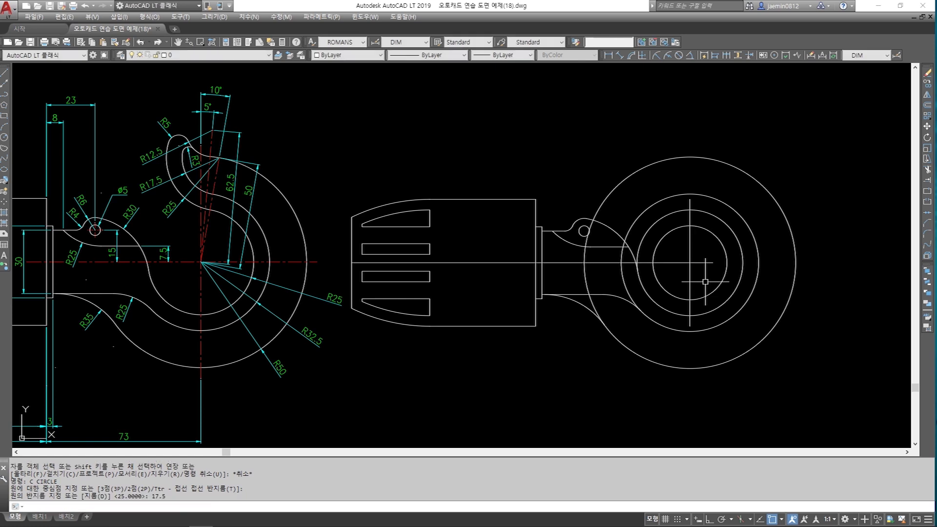
Try to move the radius 17.5 circle upward by 50 with ortho off
{"action": "type", "text": "m"}
{"action": "key", "text": "Return"}
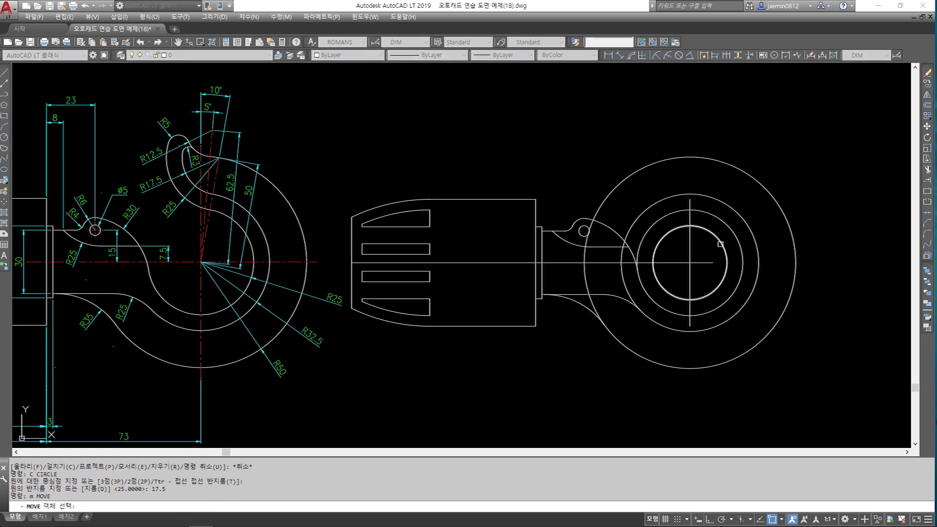
{"action": "left_click", "coordinate": [720, 243]}
{"action": "key", "text": "Return"}
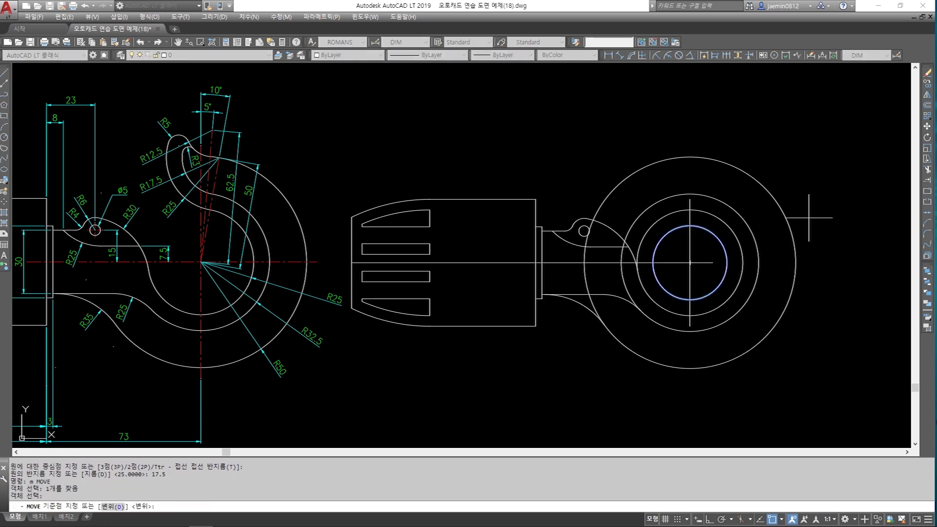
{"action": "left_click", "coordinate": [845, 255]}
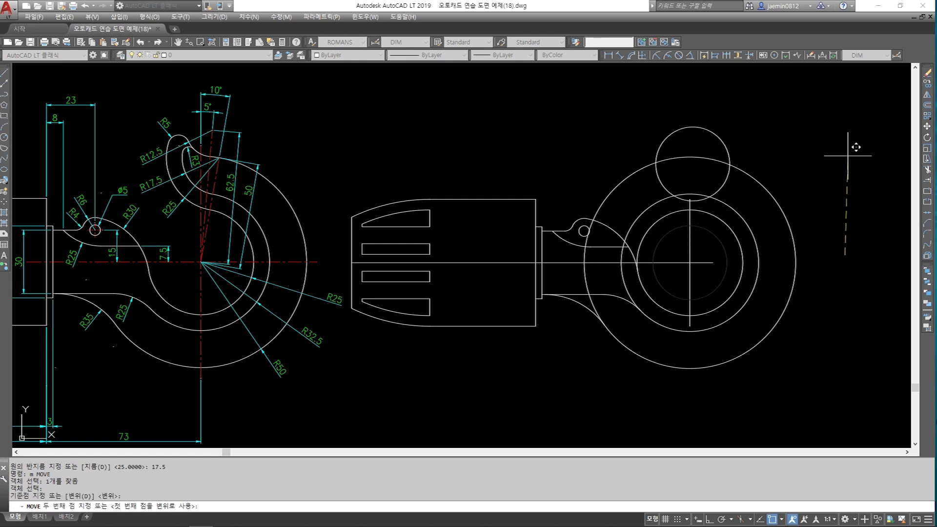
{"action": "key", "text": "Return"}
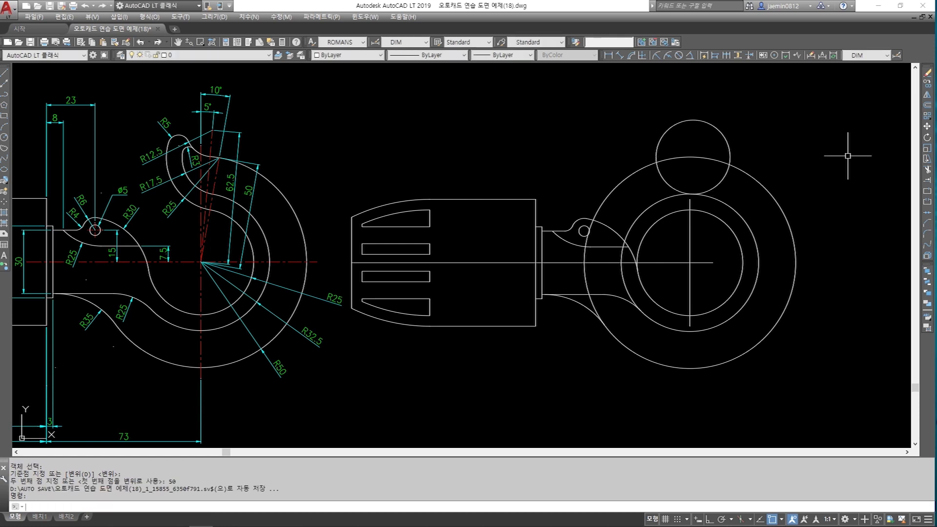
Check the distance between the moved circle's centre and the hook centre with a linear dimension, without placing it
{"action": "key", "text": "Escape"}
{"action": "type", "text": "aa"}
{"action": "key", "text": "Return"}
{"action": "left_click", "coordinate": [693, 157]}
{"action": "key", "text": "Escape"}
{"action": "key", "text": "Return"}
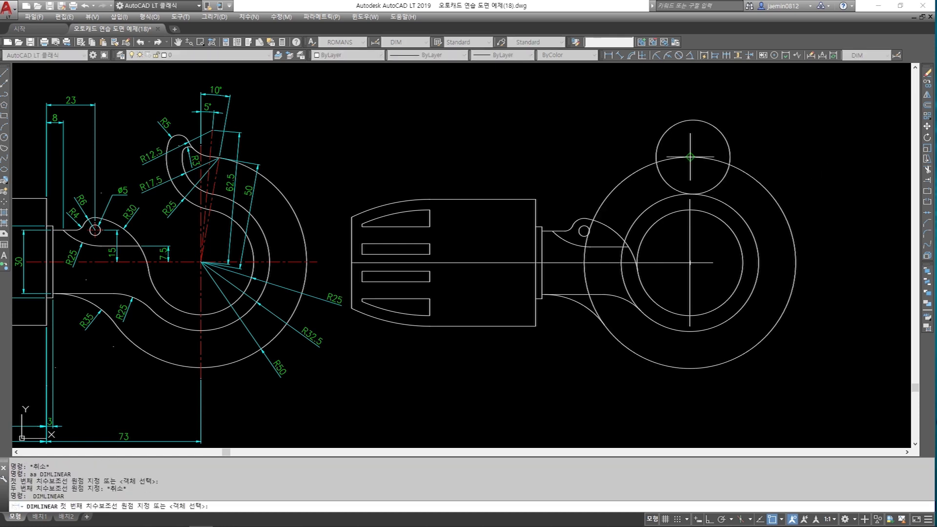
{"action": "left_click", "coordinate": [694, 157]}
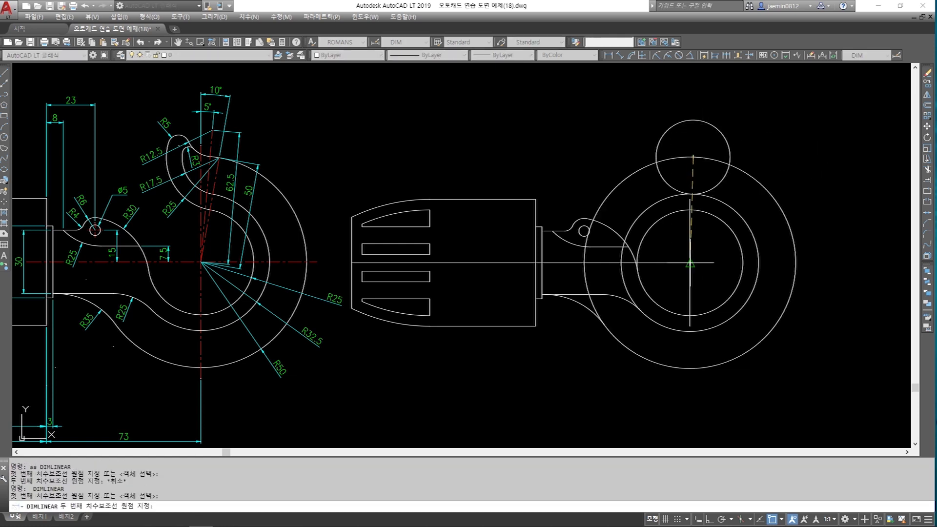
{"action": "left_click", "coordinate": [690, 262]}
{"action": "key", "text": "Escape"}
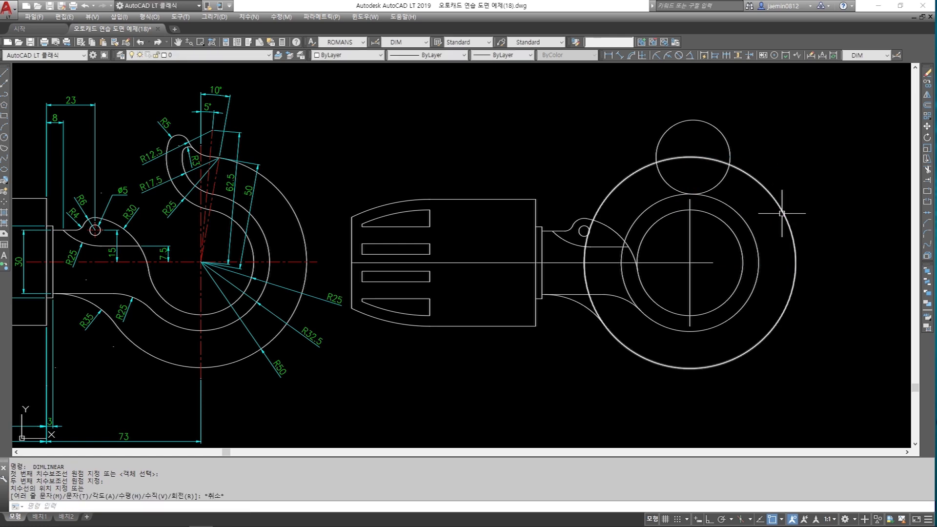
{"action": "key", "text": "Escape"}
{"action": "type", "text": "l"}
{"action": "key", "text": "Return"}
{"action": "left_click", "coordinate": [813, 148]}
{"action": "key", "text": "Escape"}
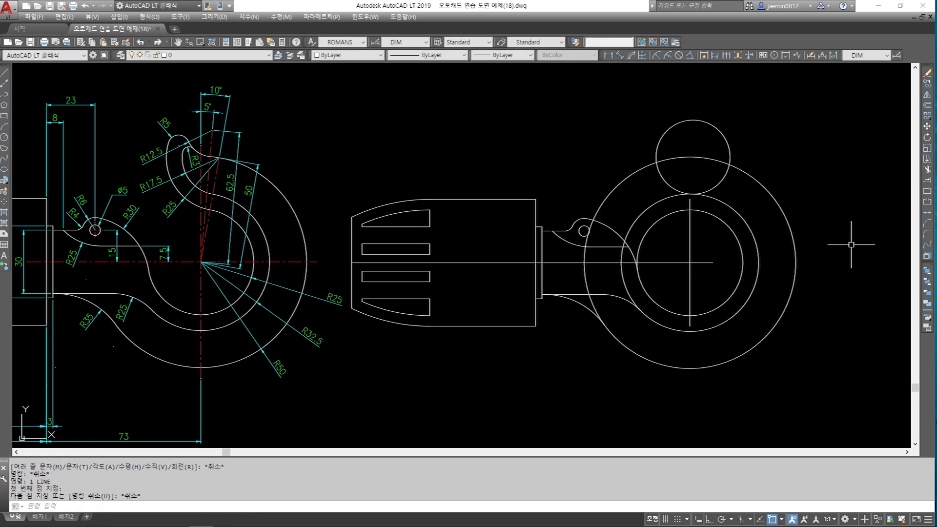
Undo back through the move of the radius 17.5 circle
{"action": "key", "text": "ctrl+z"}
{"action": "key", "text": "ctrl+z"}
{"action": "key", "text": "ctrl+z"}
{"action": "key", "text": "ctrl+z"}
{"action": "key", "text": "Escape"}
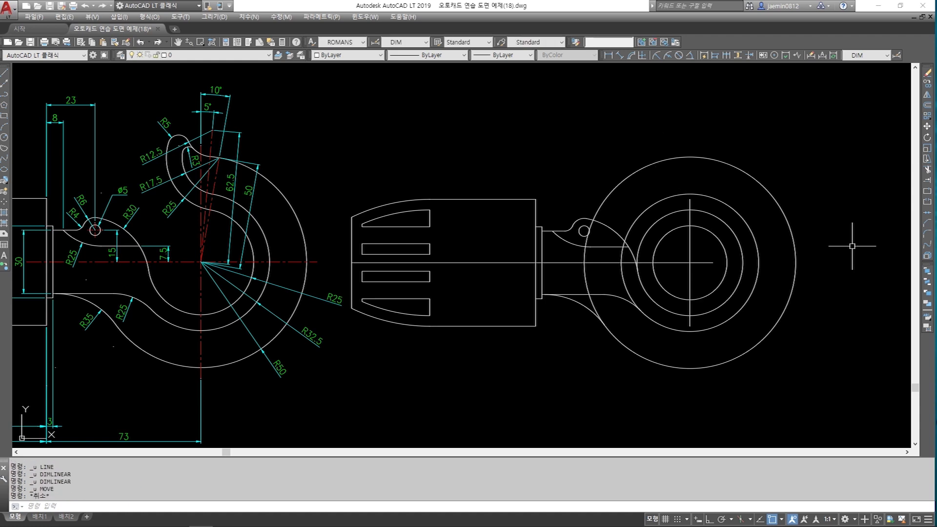
Move the radius 17.5 circle straight up by 50 with ortho on
{"action": "type", "text": "m"}
{"action": "key", "text": "Return"}
{"action": "left_click", "coordinate": [723, 243]}
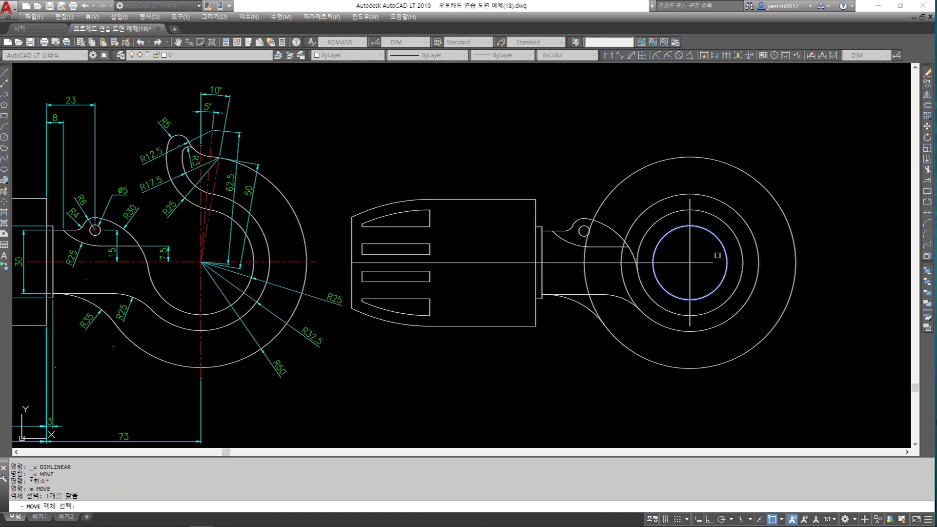
{"action": "key", "text": "Return"}
{"action": "left_click", "coordinate": [833, 244]}
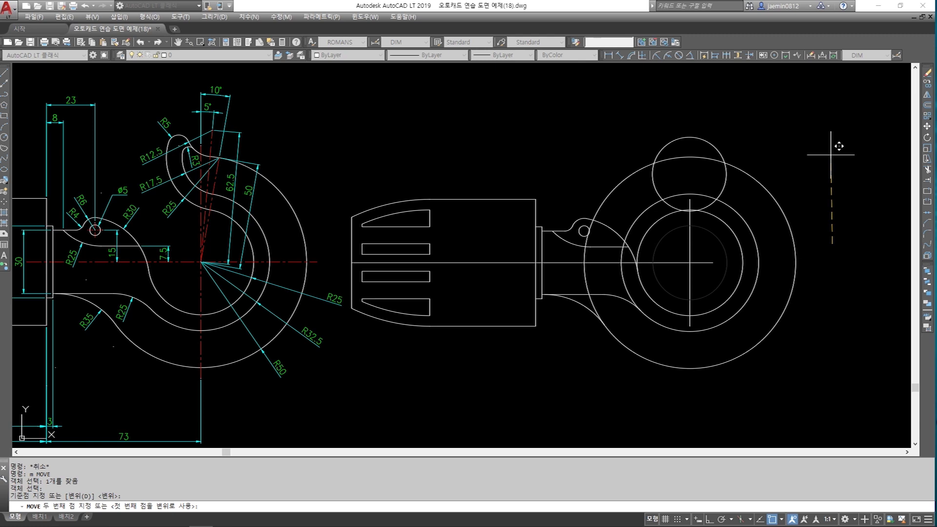
{"action": "key", "text": "F8"}
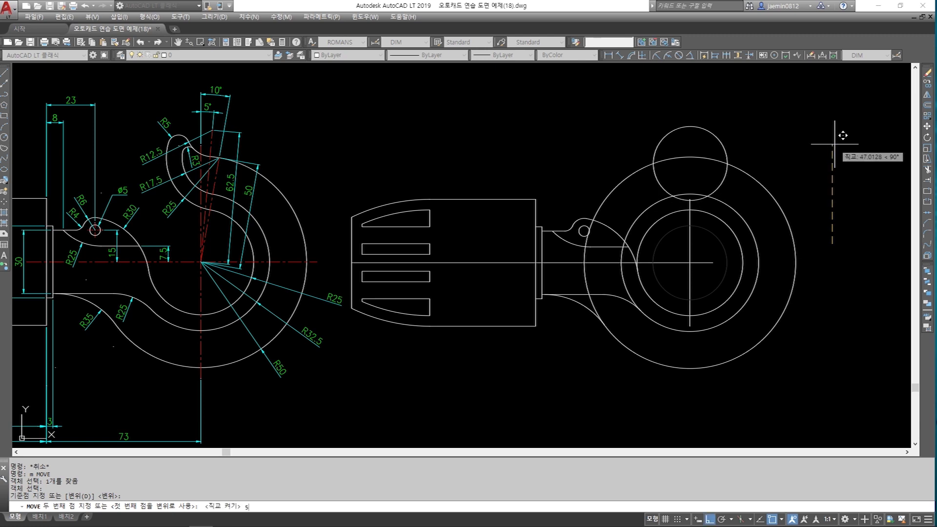
{"action": "type", "text": "50"}
{"action": "key", "text": "Return"}
{"action": "key", "text": "Escape"}
Check the vertical distance between the moved circle's centre and the hook centre with a linear dimension, erasing it once placed
{"action": "type", "text": "aa"}
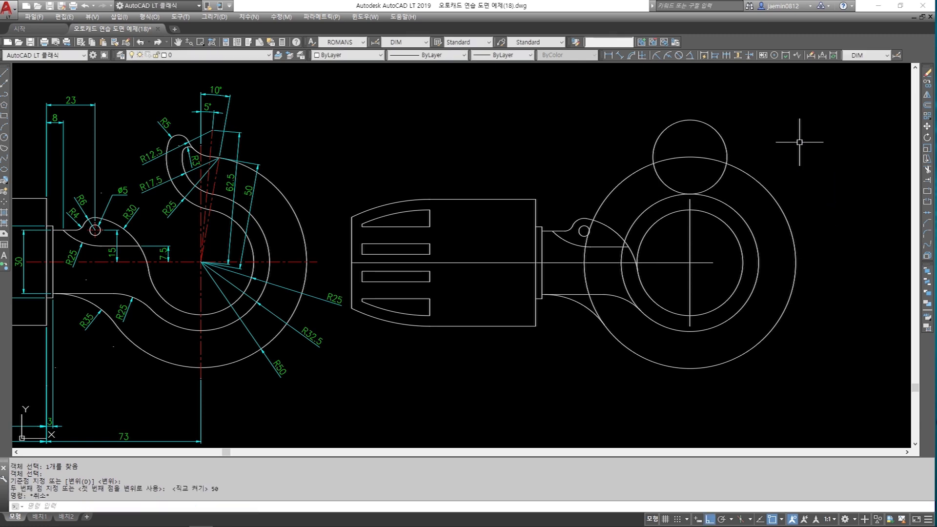
{"action": "key", "text": "Return"}
{"action": "left_click", "coordinate": [690, 157]}
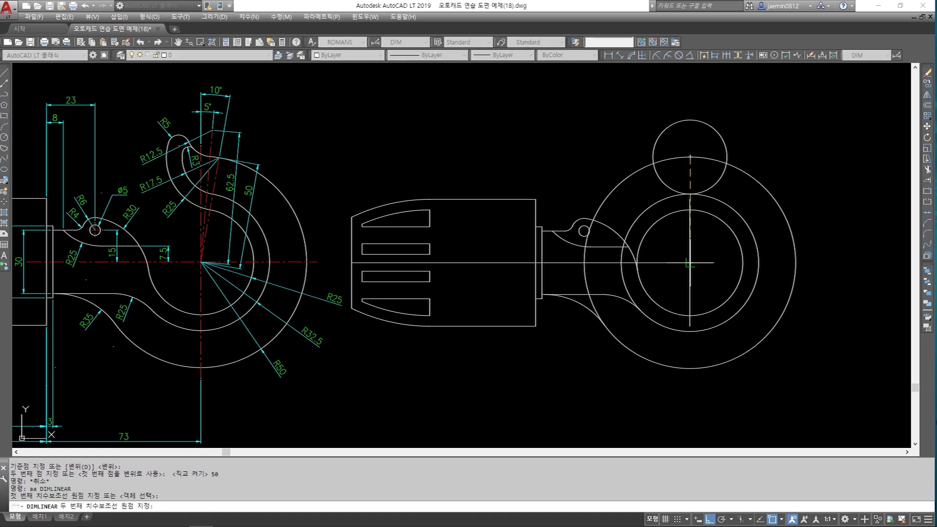
{"action": "left_click", "coordinate": [690, 263]}
{"action": "left_click", "coordinate": [824, 259]}
{"action": "key", "text": "Escape"}
{"action": "type", "text": "e"}
{"action": "key", "text": "Return"}
{"action": "left_click", "coordinate": [840, 239]}
{"action": "left_click", "coordinate": [815, 212]}
{"action": "key", "text": "Return"}
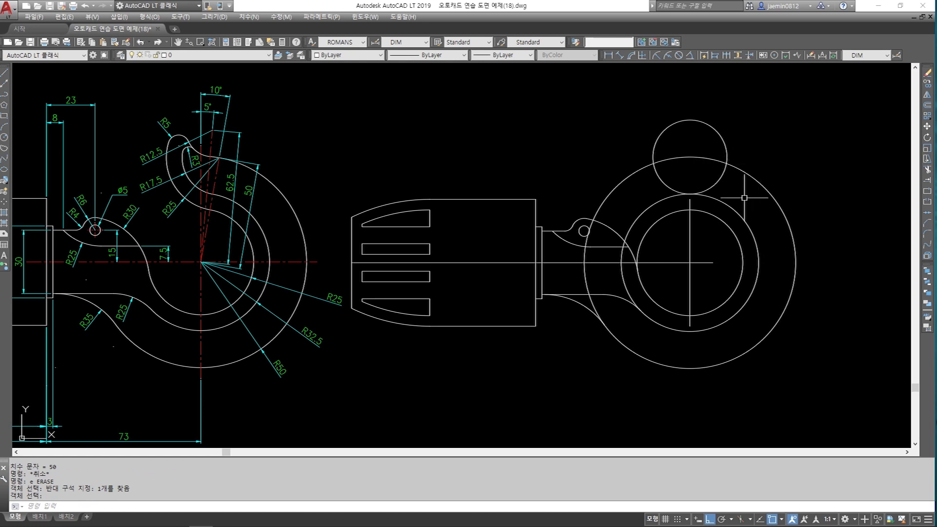
{"action": "left_click", "coordinate": [711, 198]}
{"action": "left_click", "coordinate": [702, 192]}
{"action": "scroll", "coordinate": [706, 207], "scroll_direction": "up", "scroll_amount": 2}
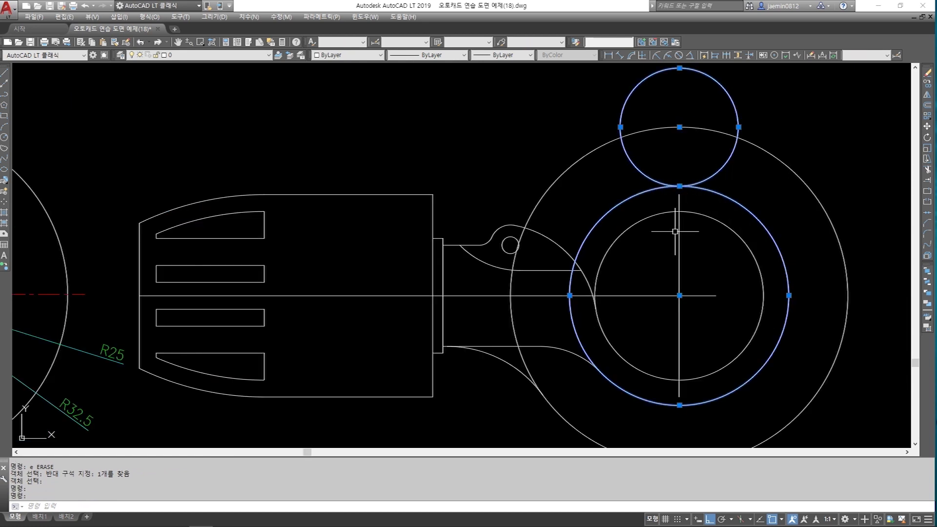
{"action": "scroll", "coordinate": [683, 247], "scroll_direction": "down", "scroll_amount": 2}
{"action": "key", "text": "Escape"}
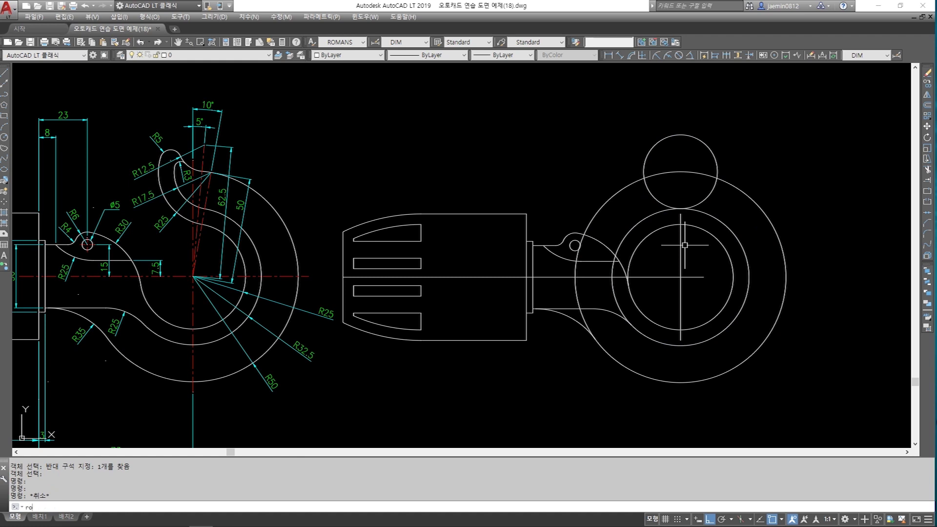
{"action": "key", "text": "Return"}
{"action": "left_click", "coordinate": [700, 162]}
{"action": "left_click", "coordinate": [728, 137]}
{"action": "left_click", "coordinate": [727, 138]}
{"action": "left_click", "coordinate": [682, 153]}
{"action": "key", "text": "Return"}
{"action": "left_click", "coordinate": [681, 278]}
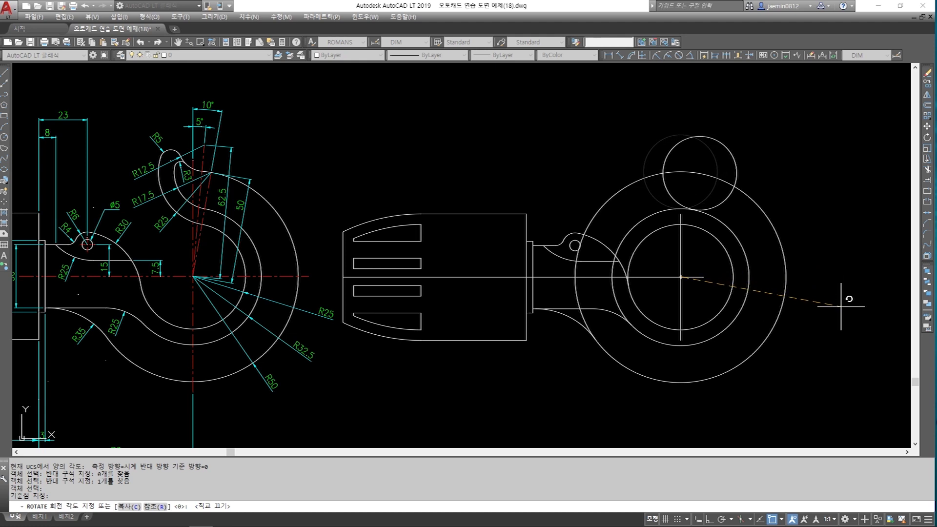
{"action": "key", "text": "Escape"}
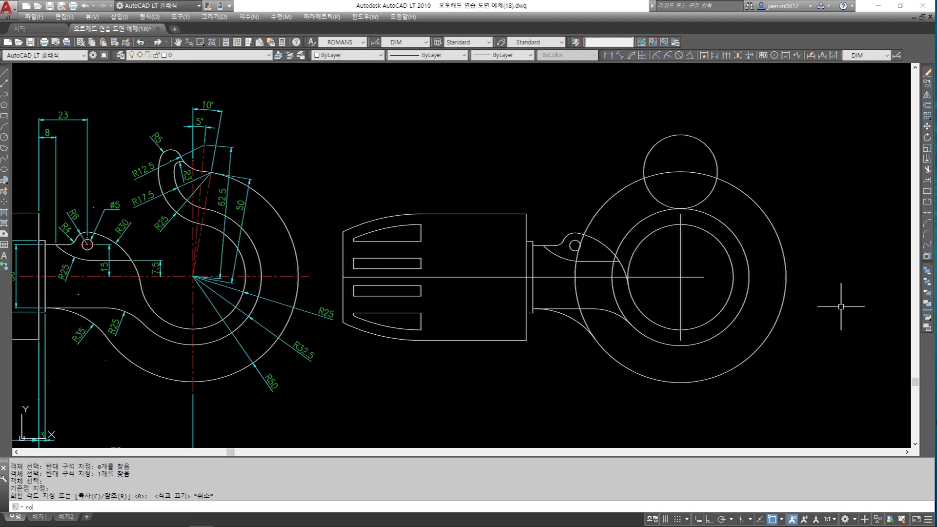
Rotate the radius 17.5 circle by -10 degrees about the hook centre
{"action": "type", "text": "ro"}
{"action": "key", "text": "Return"}
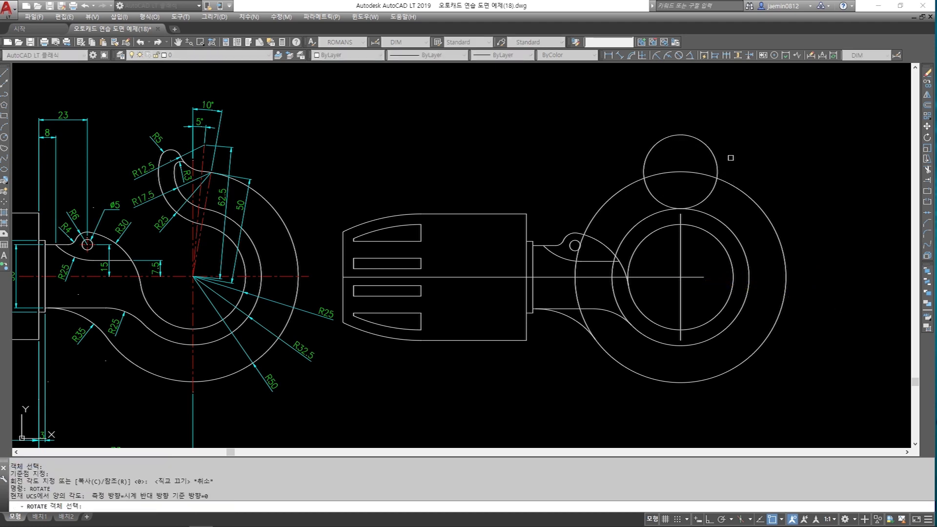
{"action": "left_click", "coordinate": [714, 152]}
{"action": "key", "text": "Return"}
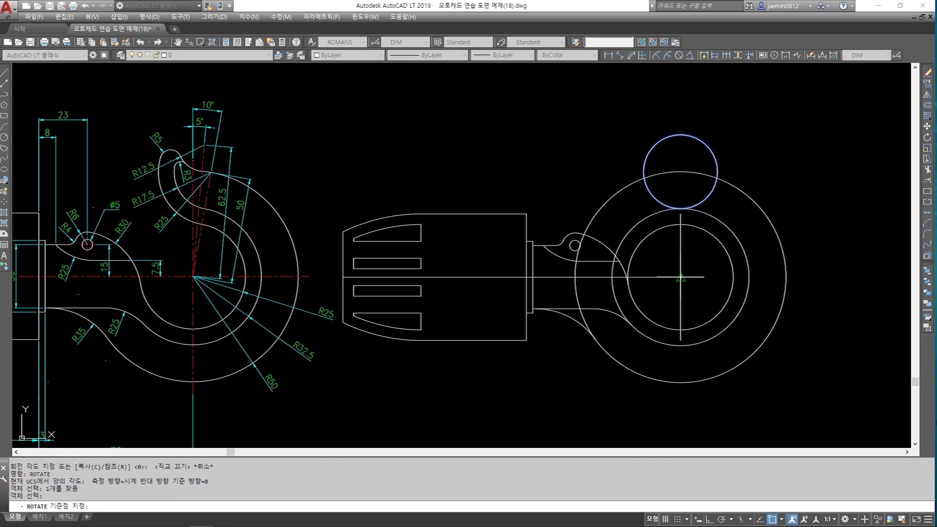
{"action": "left_click", "coordinate": [681, 277]}
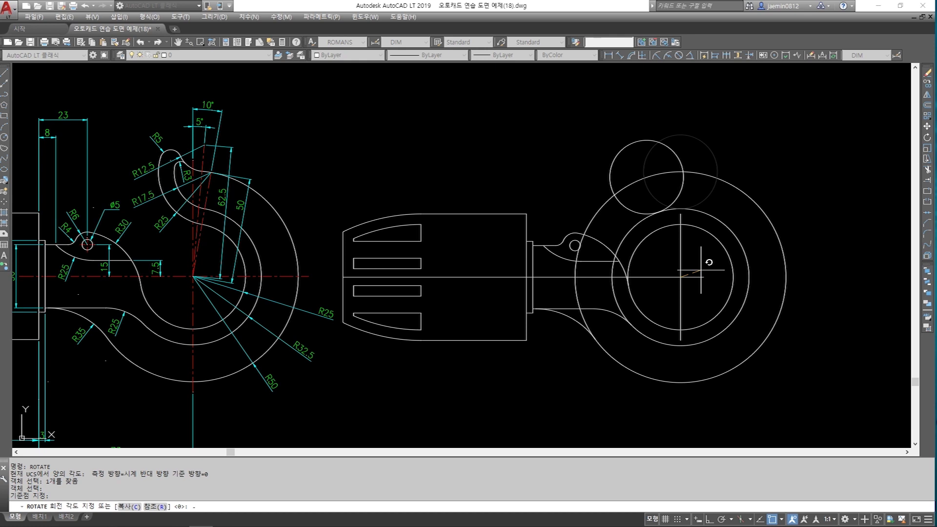
{"action": "key", "text": "Return"}
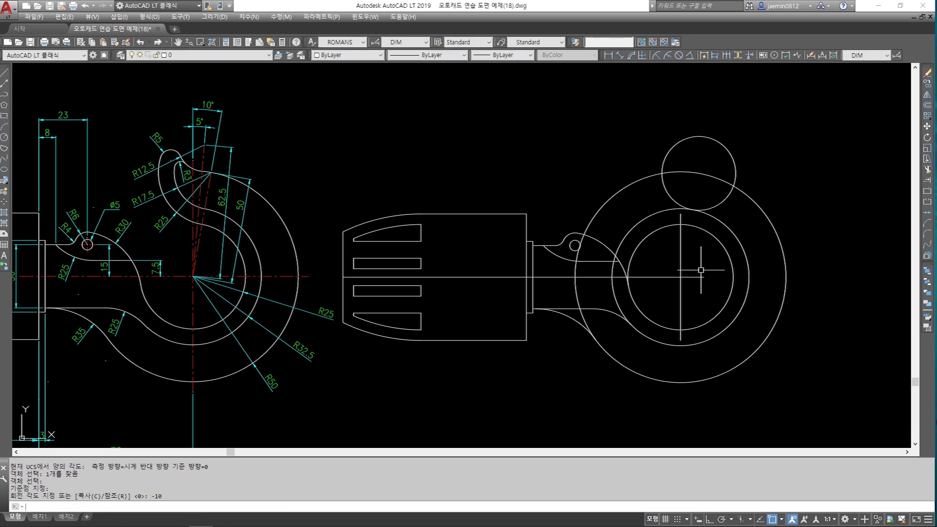
Draw a line from the hook centre to the centre of the rotated radius 17.5 circle
{"action": "key", "text": "Escape"}
{"action": "type", "text": "l"}
{"action": "key", "text": "Return"}
{"action": "left_click", "coordinate": [681, 277]}
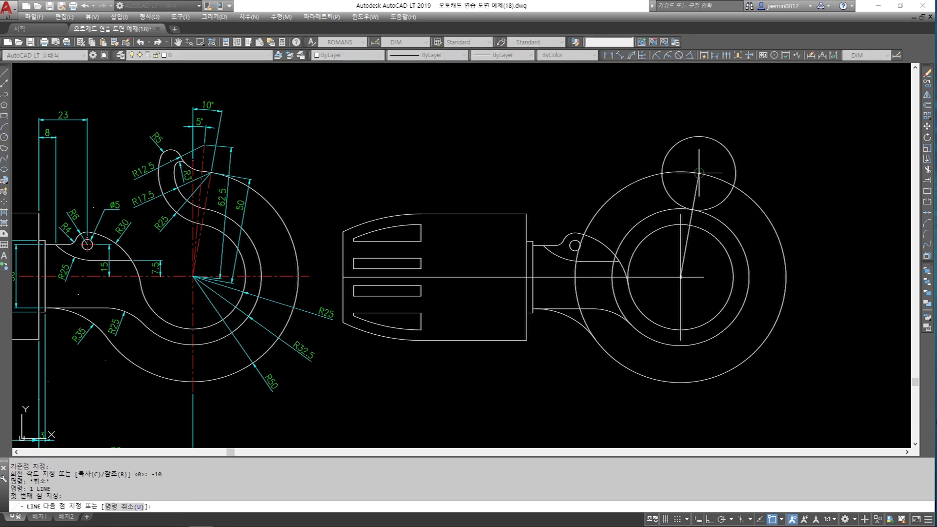
{"action": "left_click", "coordinate": [699, 173]}
{"action": "key", "text": "Escape"}
Check the angle between the new line and the vertical centre line with an angular dimension, erasing it once placed
{"action": "left_click", "coordinate": [690, 57]}
{"action": "left_click", "coordinate": [691, 220]}
{"action": "left_click", "coordinate": [680, 235]}
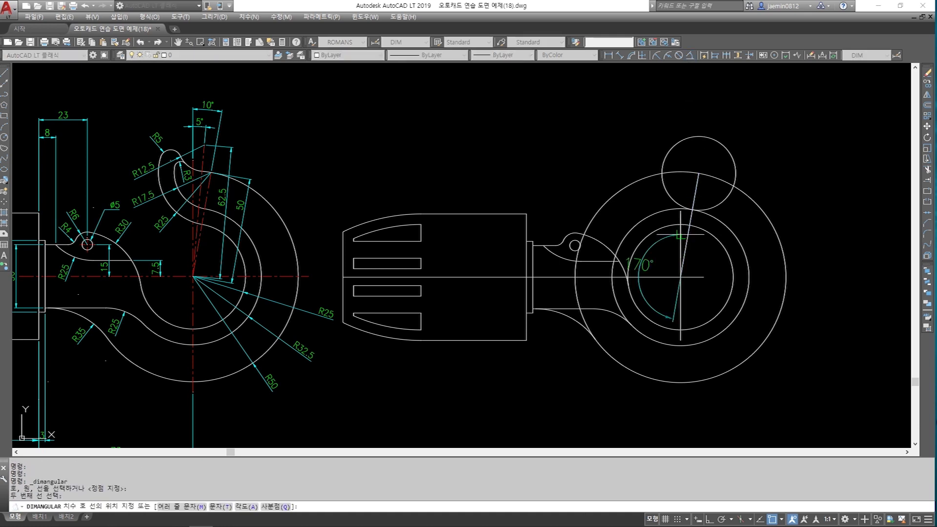
{"action": "left_click", "coordinate": [700, 111]}
{"action": "key", "text": "Escape"}
{"action": "type", "text": "e"}
{"action": "key", "text": "space"}
{"action": "left_click", "coordinate": [717, 113]}
{"action": "key", "text": "space"}
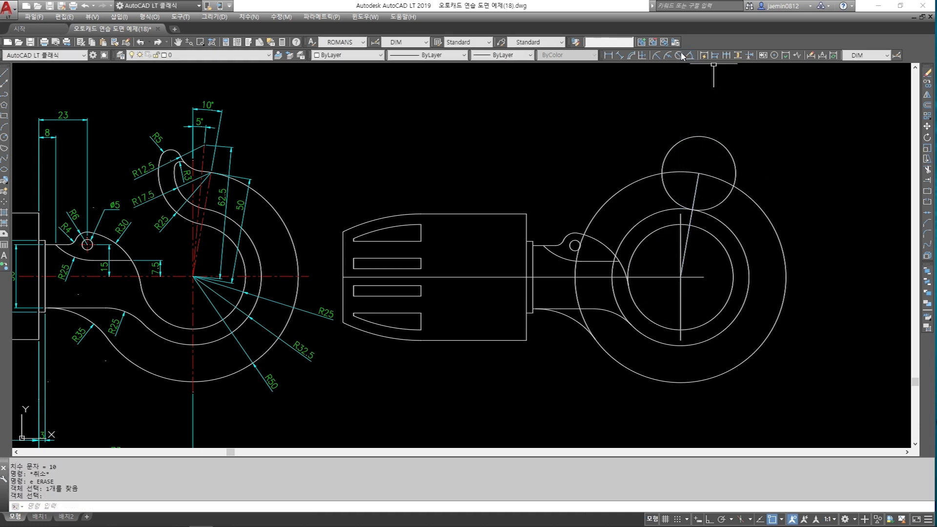
Check the distance from the radius 17.5 circle's centre to the hook centre with an aligned dimension, erasing it once placed
{"action": "left_click", "coordinate": [631, 56]}
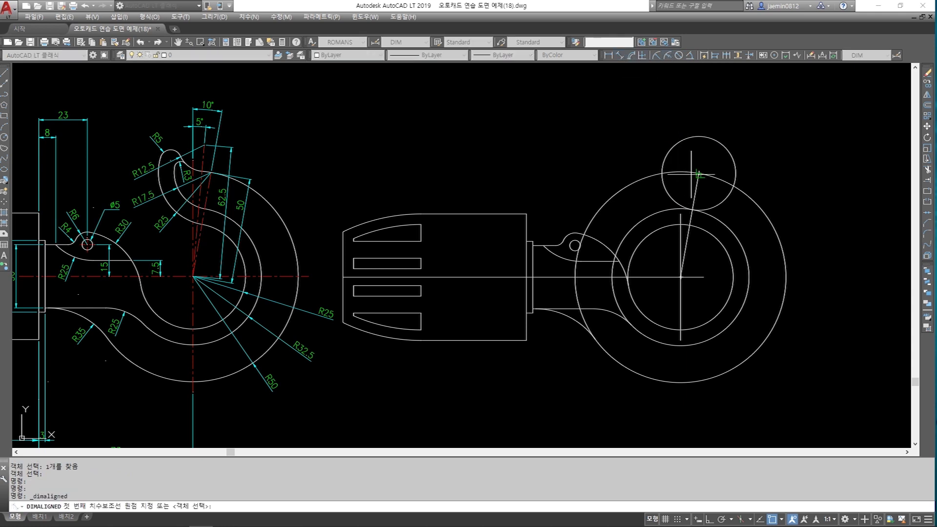
{"action": "left_click", "coordinate": [699, 172]}
{"action": "left_click", "coordinate": [681, 277]}
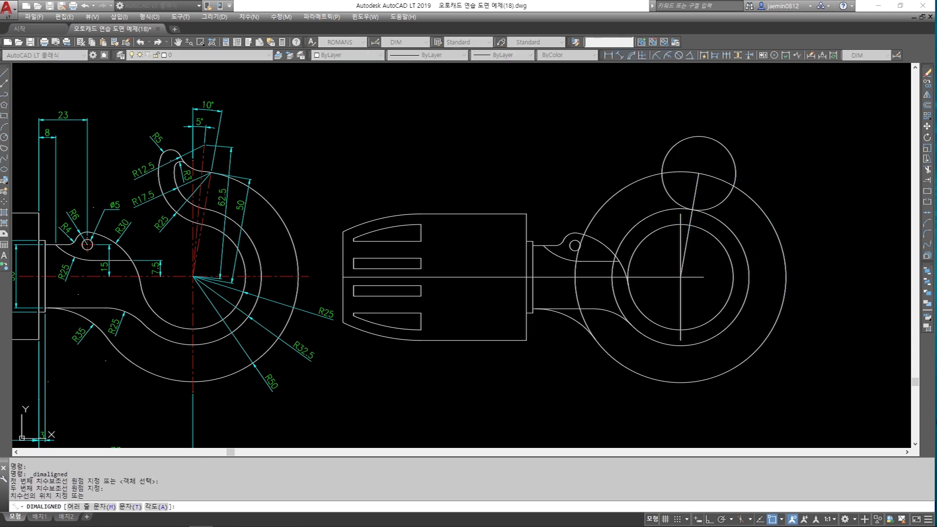
{"action": "left_click", "coordinate": [802, 338]}
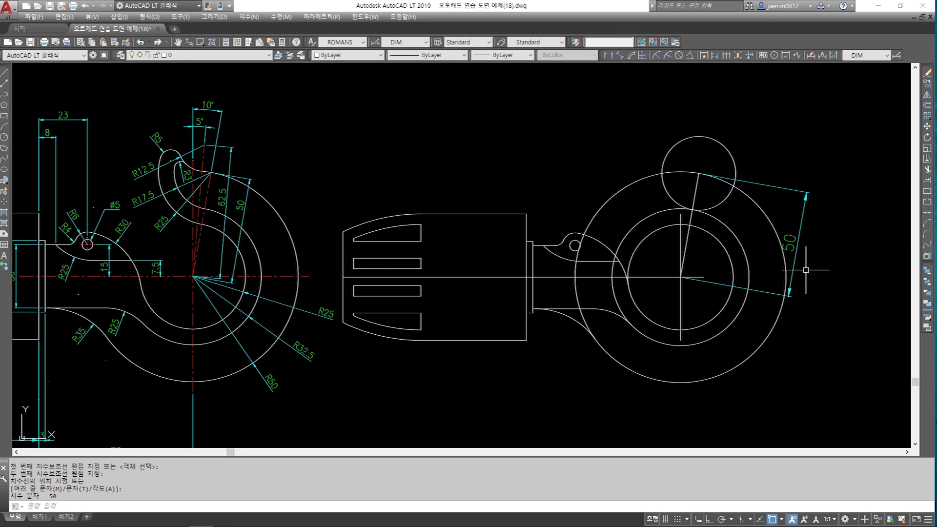
{"action": "key", "text": "Escape"}
{"action": "type", "text": "e"}
{"action": "key", "text": "Return"}
{"action": "left_click", "coordinate": [799, 241]}
{"action": "key", "text": "Return"}
{"action": "key", "text": "Escape"}
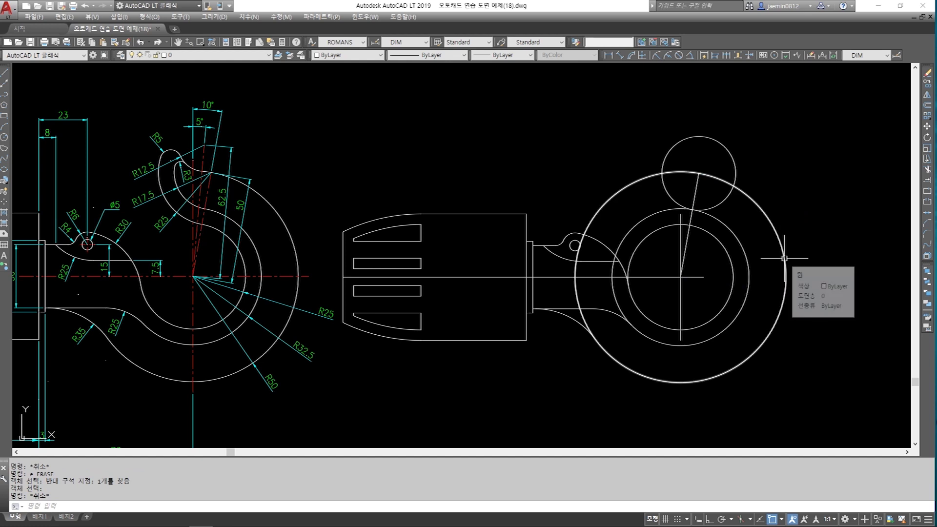
Erase the slanted line between the hook centre and the radius 17.5 circle's centre
{"action": "key", "text": "Escape"}
{"action": "type", "text": "e"}
{"action": "key", "text": "Return"}
{"action": "left_click", "coordinate": [693, 195]}
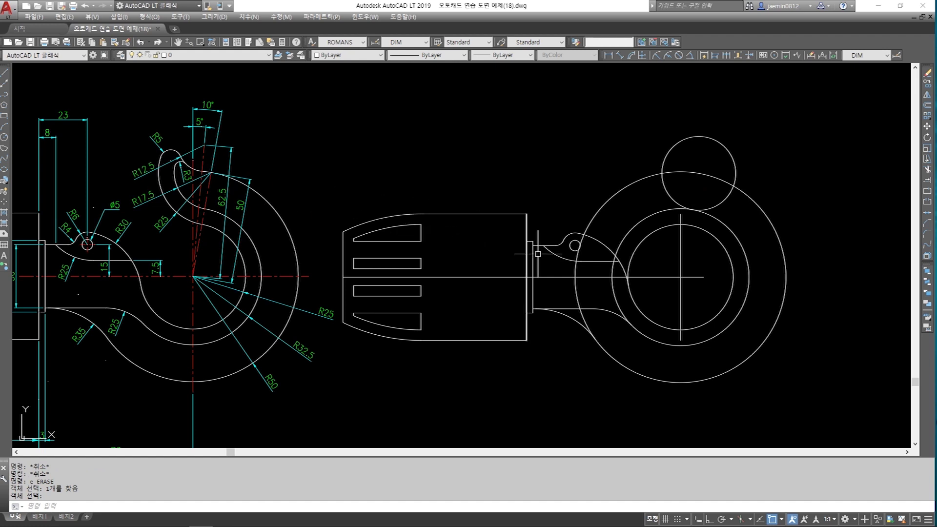
Draw a circle of radius 12.5 centred on the hook centre
{"action": "type", "text": "c"}
{"action": "key", "text": "Return"}
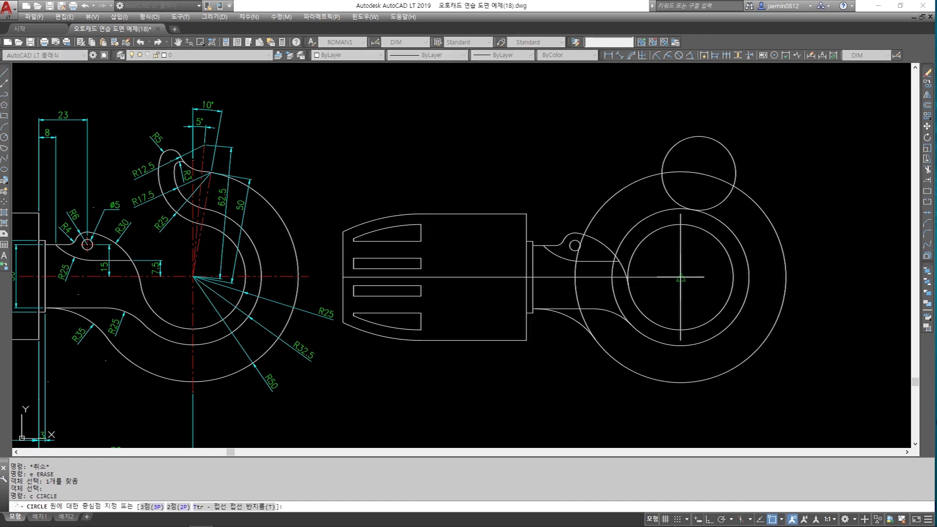
{"action": "left_click", "coordinate": [681, 277]}
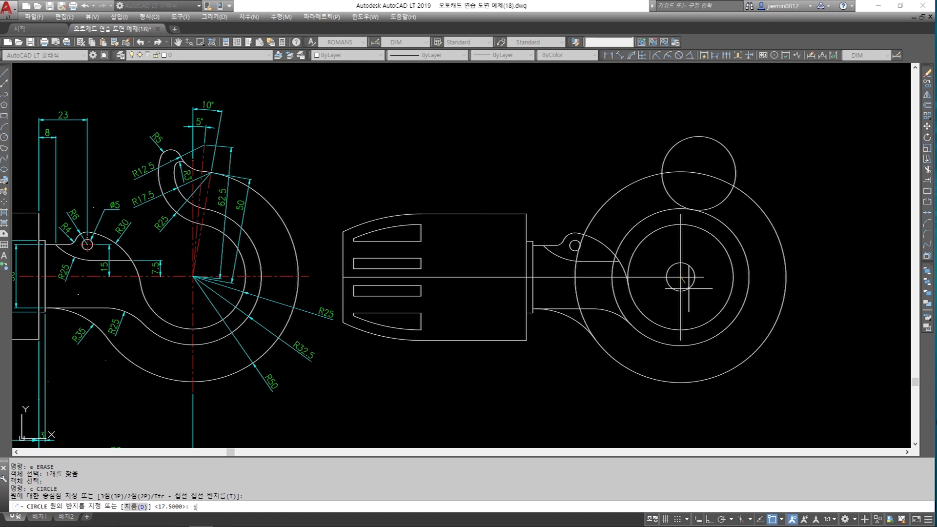
{"action": "type", "text": "12.5"}
{"action": "key", "text": "Return"}
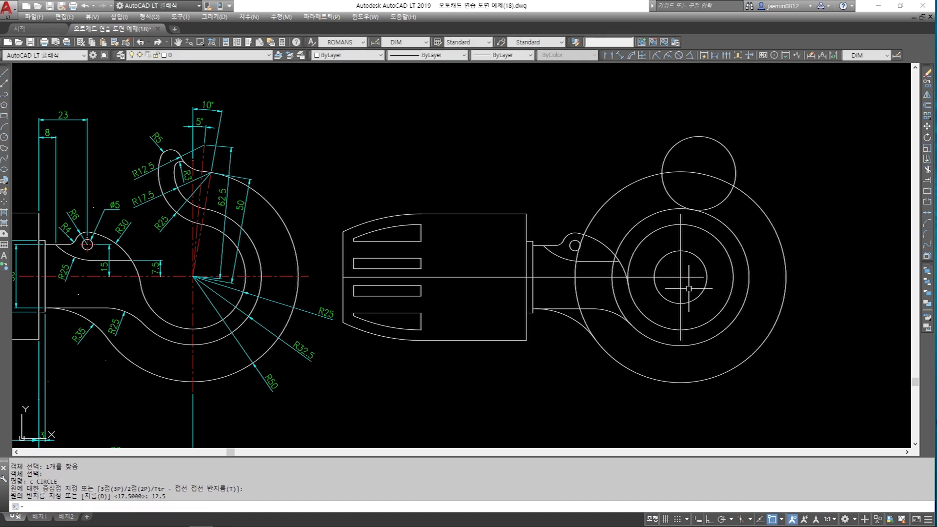
Move the radius 12.5 circle straight up by 62.5 with ortho on
{"action": "type", "text": "m"}
{"action": "key", "text": "Return"}
{"action": "left_click", "coordinate": [700, 260]}
{"action": "key", "text": "Return"}
{"action": "left_click", "coordinate": [840, 261]}
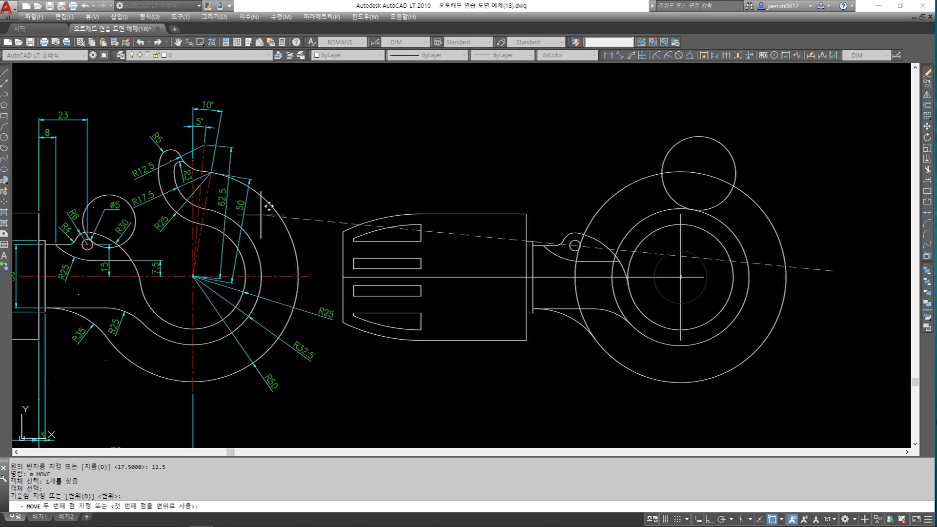
{"action": "scroll", "coordinate": [263, 215], "scroll_direction": "up", "scroll_amount": 2}
{"action": "scroll", "coordinate": [272, 219], "scroll_direction": "down", "scroll_amount": 4}
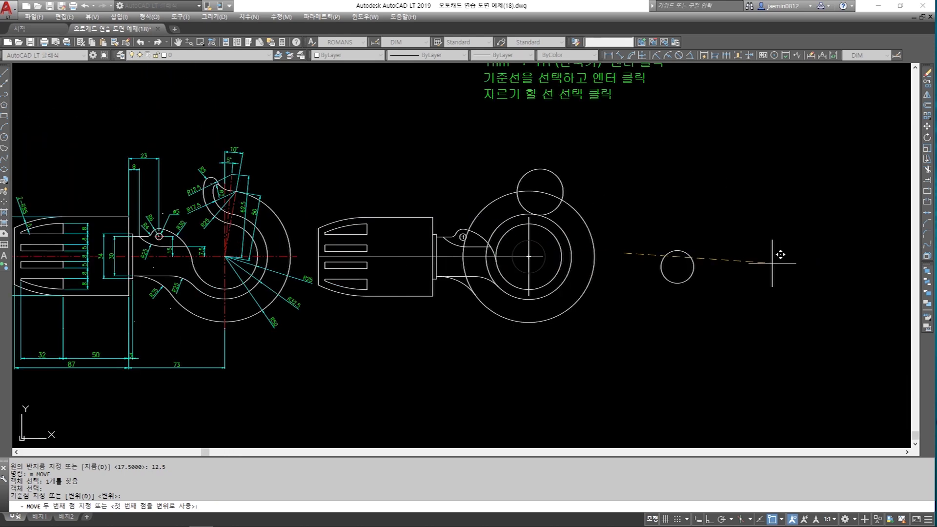
{"action": "key", "text": "F8"}
{"action": "scroll", "coordinate": [630, 176], "scroll_direction": "up", "scroll_amount": 4}
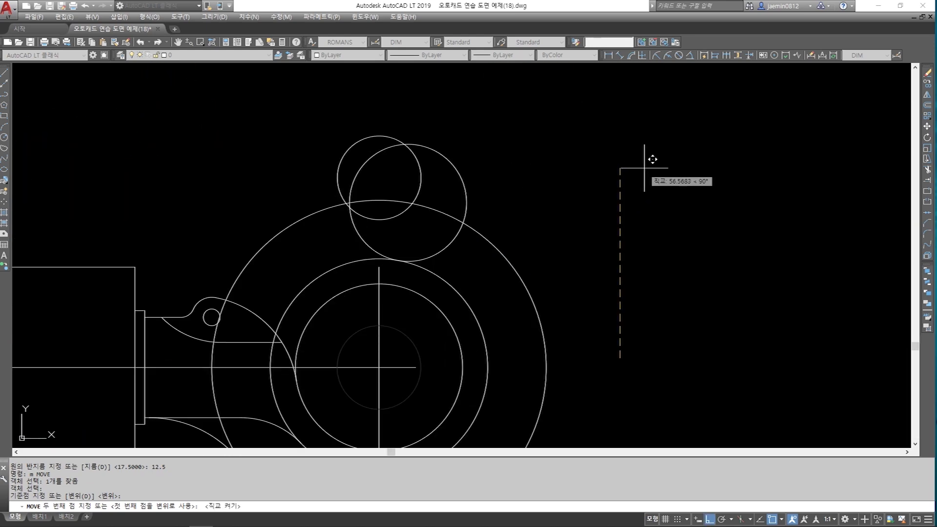
{"action": "scroll", "coordinate": [656, 152], "scroll_direction": "down", "scroll_amount": 2}
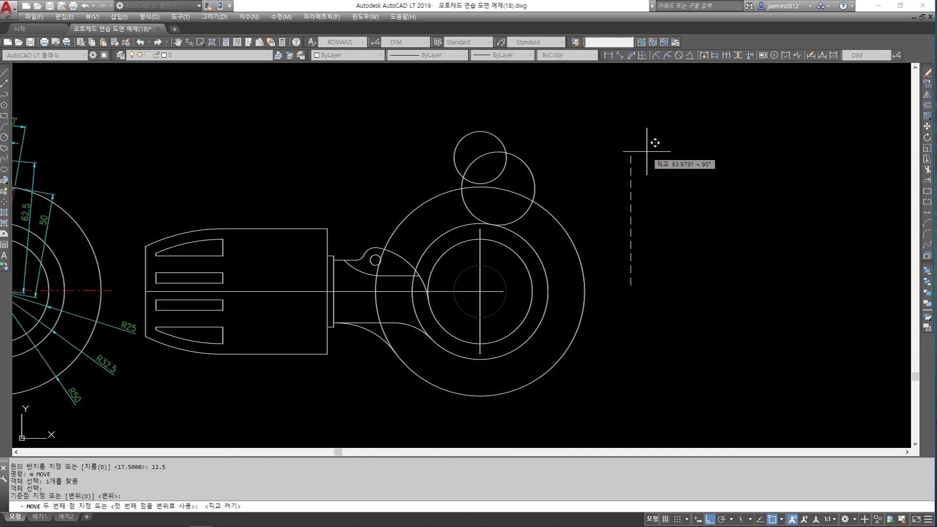
{"action": "type", "text": "62.5"}
{"action": "key", "text": "Return"}
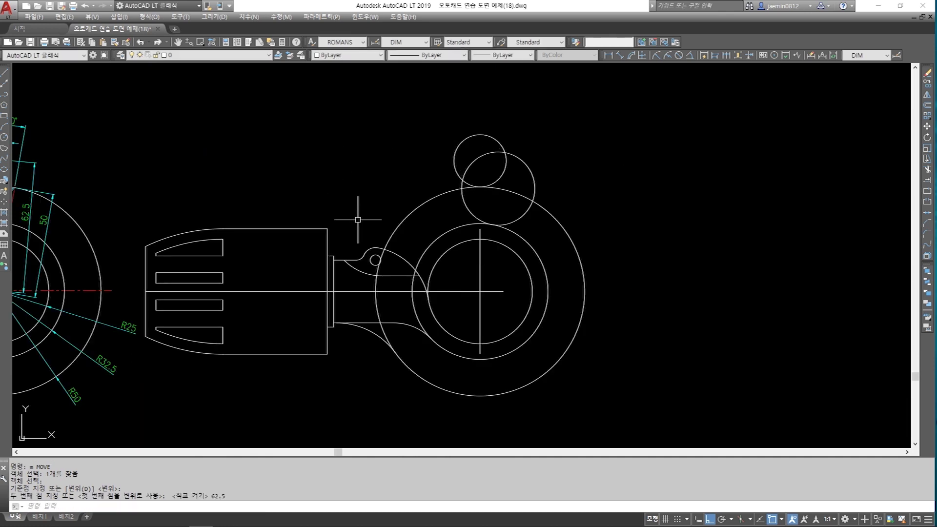
{"action": "middle_click_drag", "start_coordinate": [358, 220], "coordinate": [545, 212]}
{"action": "left_click", "coordinate": [688, 169]}
{"action": "left_click", "coordinate": [680, 180]}
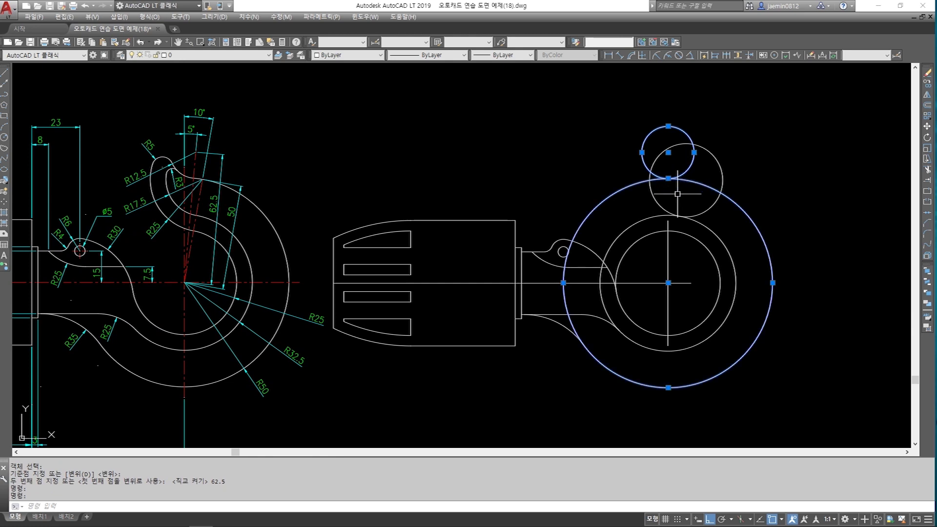
{"action": "key", "text": "Escape"}
{"action": "key", "text": "Escape"}
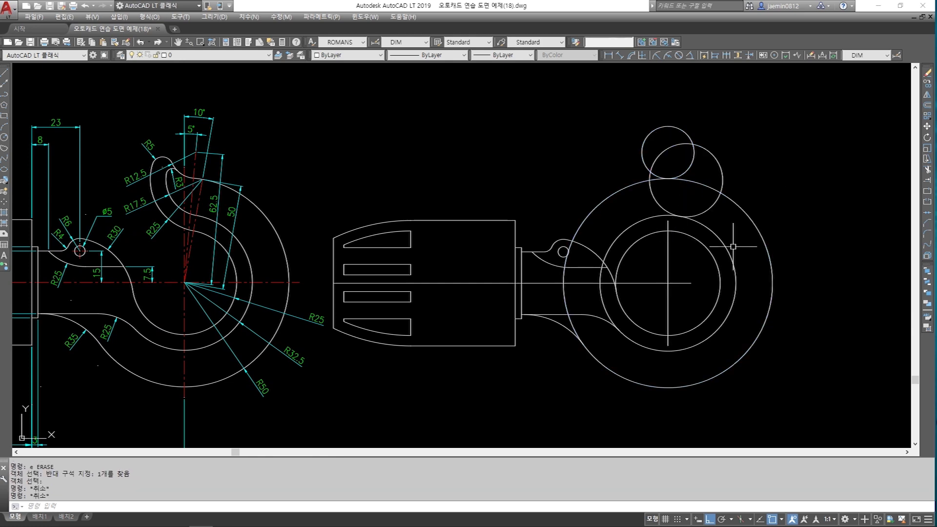
Check the distance between the radius 12.5 circle's centre and the hook centre with a dimension, erasing it once placed
{"action": "type", "text": "aa"}
{"action": "key", "text": "Return"}
{"action": "left_click", "coordinate": [668, 153]}
{"action": "left_click", "coordinate": [668, 283]}
{"action": "left_click", "coordinate": [801, 210]}
{"action": "key", "text": "Escape"}
{"action": "type", "text": "e"}
{"action": "key", "text": "Return"}
{"action": "left_click", "coordinate": [820, 191]}
{"action": "left_click", "coordinate": [785, 224]}
{"action": "key", "text": "Return"}
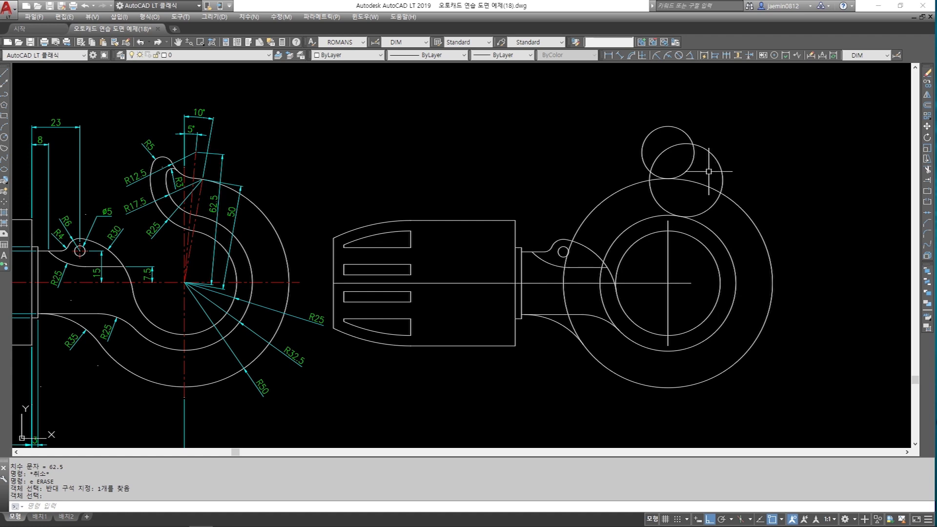
Rotate the radius 12.5 circle by -5 degrees about the hook centre
{"action": "type", "text": "o"}
{"action": "key", "text": "Return"}
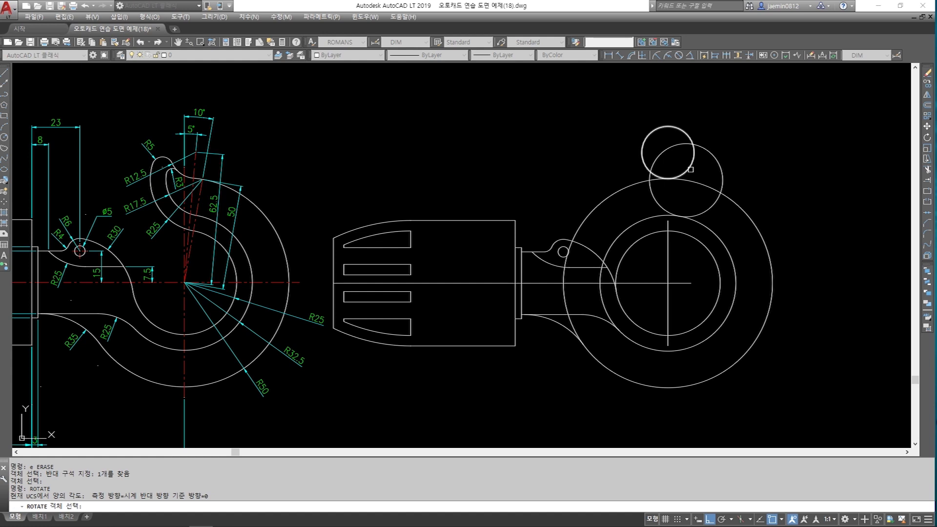
{"action": "left_click", "coordinate": [688, 170]}
{"action": "key", "text": "Return"}
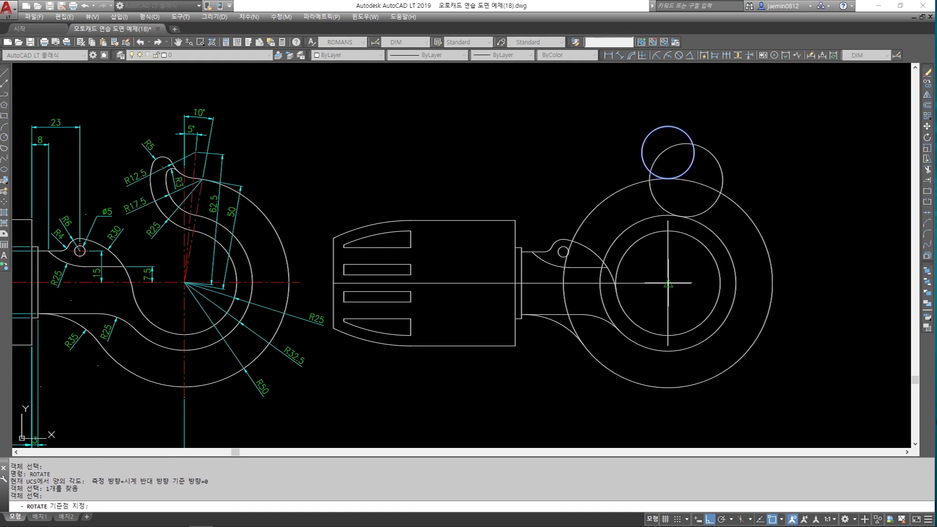
{"action": "left_click", "coordinate": [668, 284]}
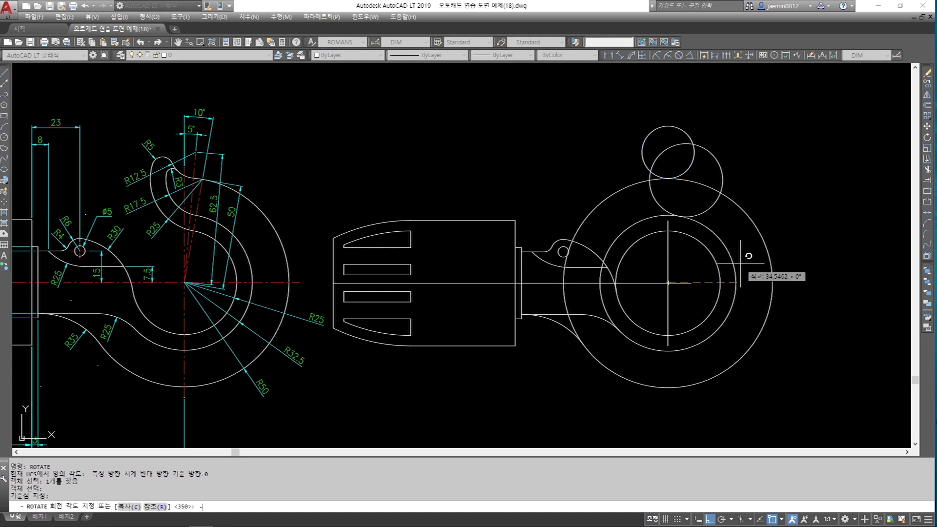
{"action": "key", "text": "Return"}
Draw a line from the hook centre to the centre of the rotated radius 12.5 circle
{"action": "key", "text": "Escape"}
{"action": "type", "text": "l"}
{"action": "key", "text": "Return"}
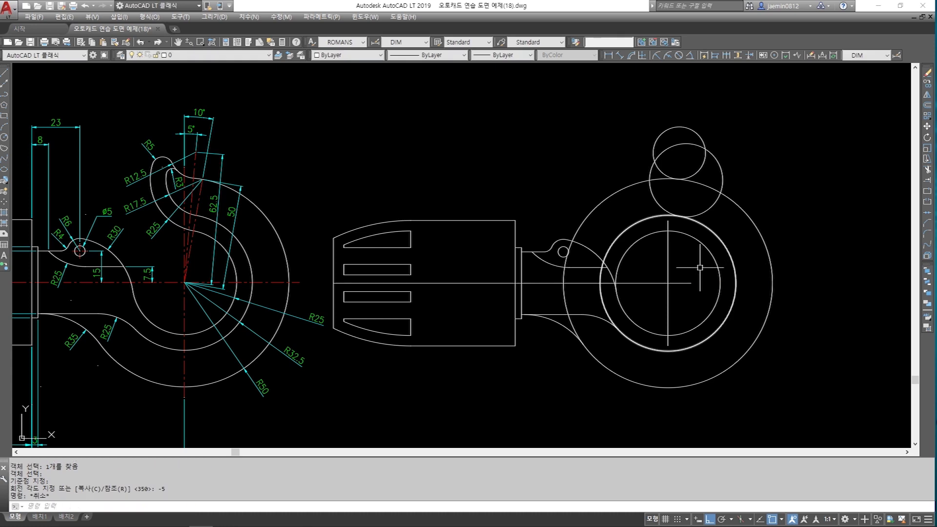
{"action": "left_click", "coordinate": [668, 283]}
{"action": "left_click", "coordinate": [679, 153]}
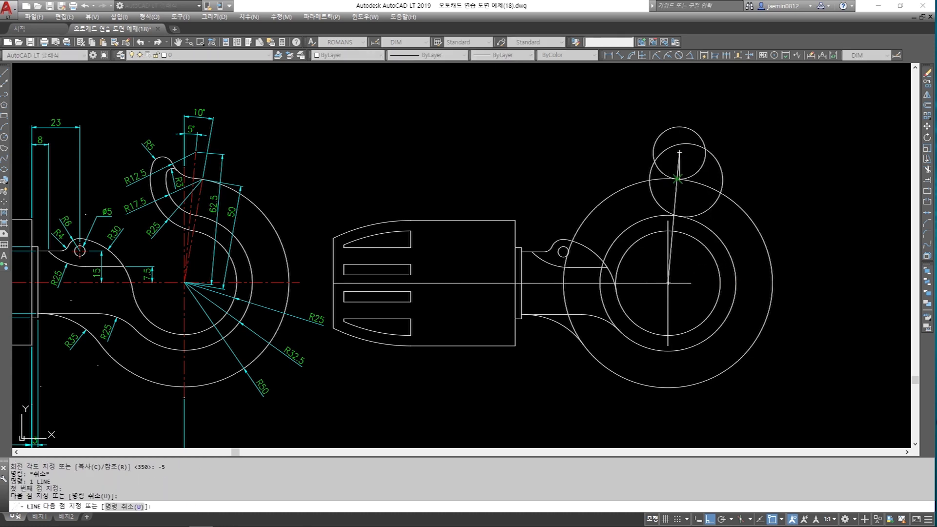
{"action": "key", "text": "Escape"}
Check the angle between the radius 12.5 circle's line and the vertical centre line with an angular dimension, erasing it once placed
{"action": "left_click", "coordinate": [690, 55]}
{"action": "left_click", "coordinate": [672, 236]}
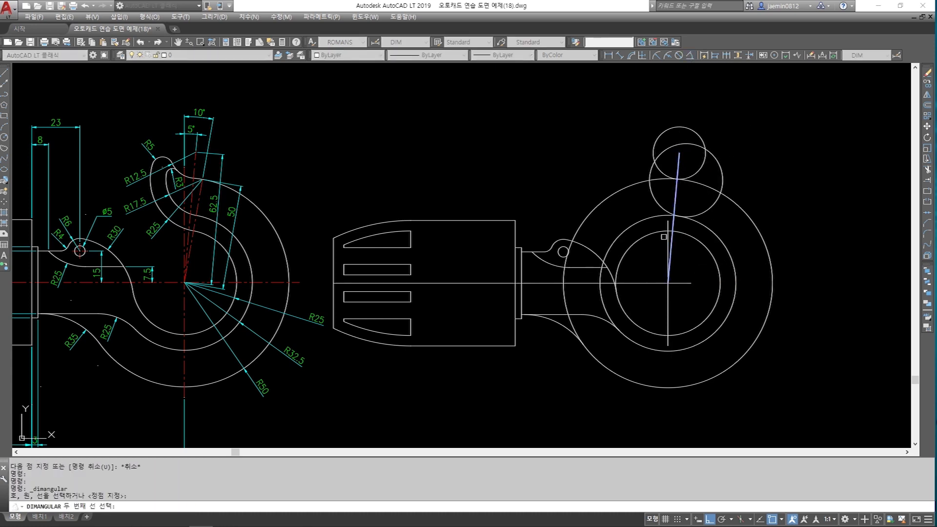
{"action": "left_click", "coordinate": [667, 242]}
{"action": "left_click", "coordinate": [684, 105]}
{"action": "key", "text": "Escape"}
{"action": "type", "text": "e"}
{"action": "key", "text": "Return"}
{"action": "left_click", "coordinate": [707, 99]}
{"action": "key", "text": "Return"}
{"action": "key", "text": "Escape"}
Measure the line from the hook centre to the radius 12.5 circle's centre with an aligned dimension, erasing the dimension once placed
{"action": "left_click", "coordinate": [635, 56]}
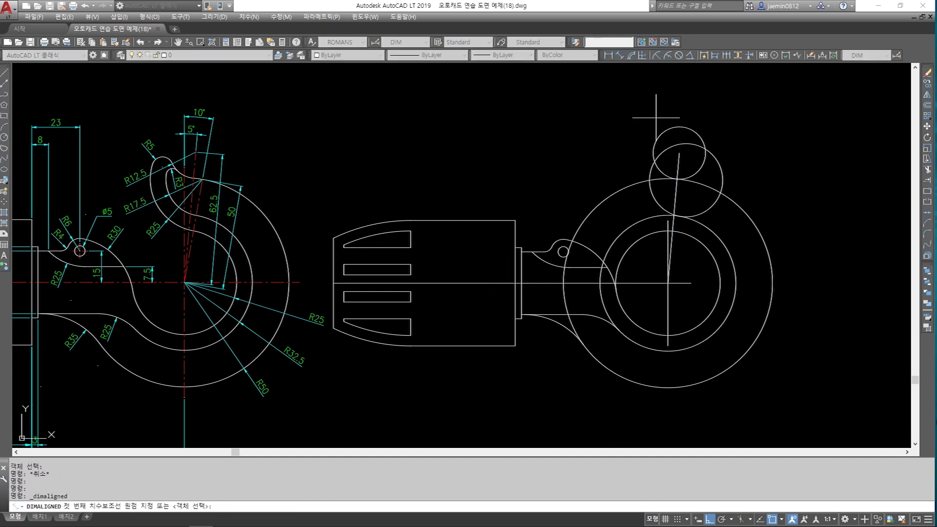
{"action": "left_click", "coordinate": [679, 153]}
{"action": "left_click", "coordinate": [668, 282]}
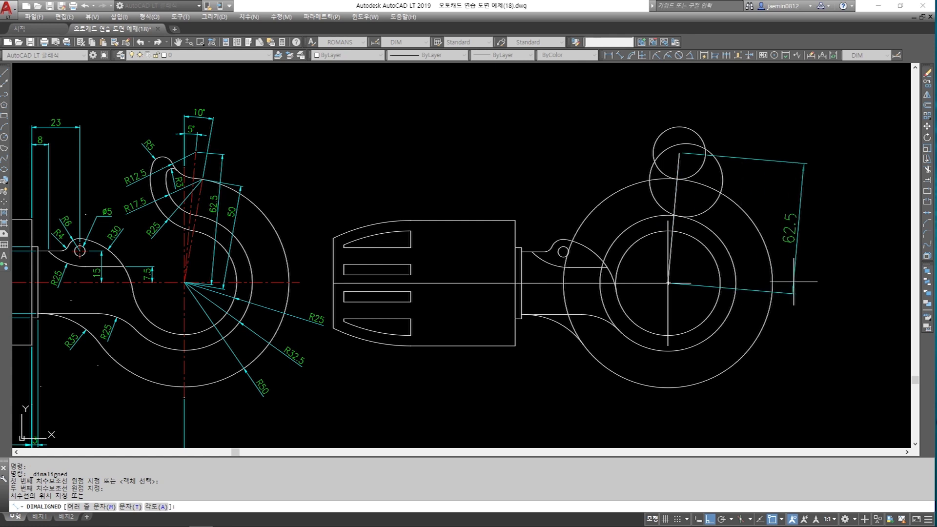
{"action": "left_click", "coordinate": [799, 229]}
{"action": "key", "text": "Escape"}
{"action": "type", "text": "e"}
{"action": "key", "text": "Return"}
{"action": "left_click", "coordinate": [819, 201]}
{"action": "left_click", "coordinate": [785, 220]}
{"action": "key", "text": "Return"}
{"action": "key", "text": "Escape"}
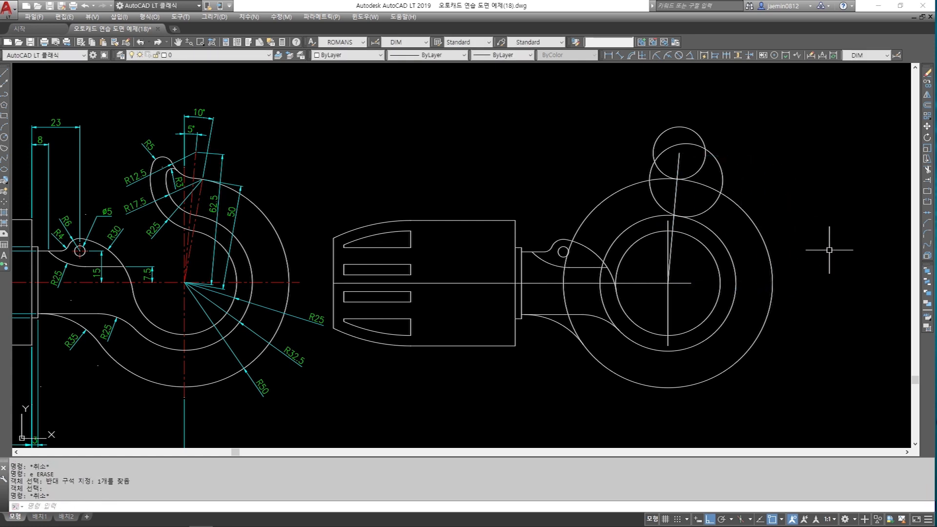
Erase the construction line between the hook centre and the radius 12.5 circle's centre
{"action": "key", "text": "Escape"}
{"action": "type", "text": "e"}
{"action": "key", "text": "Return"}
{"action": "left_click", "coordinate": [673, 222]}
{"action": "key", "text": "Return"}
{"action": "key", "text": "Escape"}
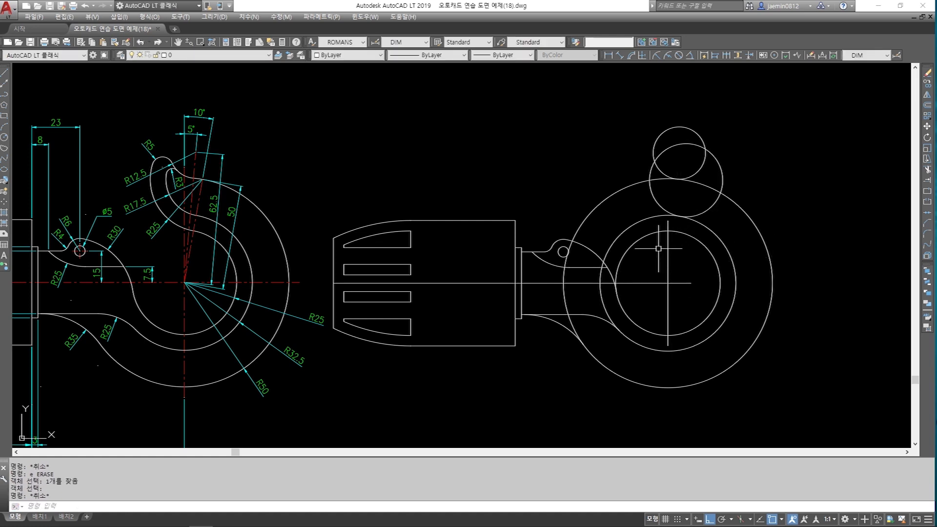
Trim away the shank-side part of the radius 32.5 circle between the lower radius 25 fillet and the radius 17.5 circle
{"action": "left_click", "coordinate": [656, 200]}
{"action": "left_click", "coordinate": [640, 220]}
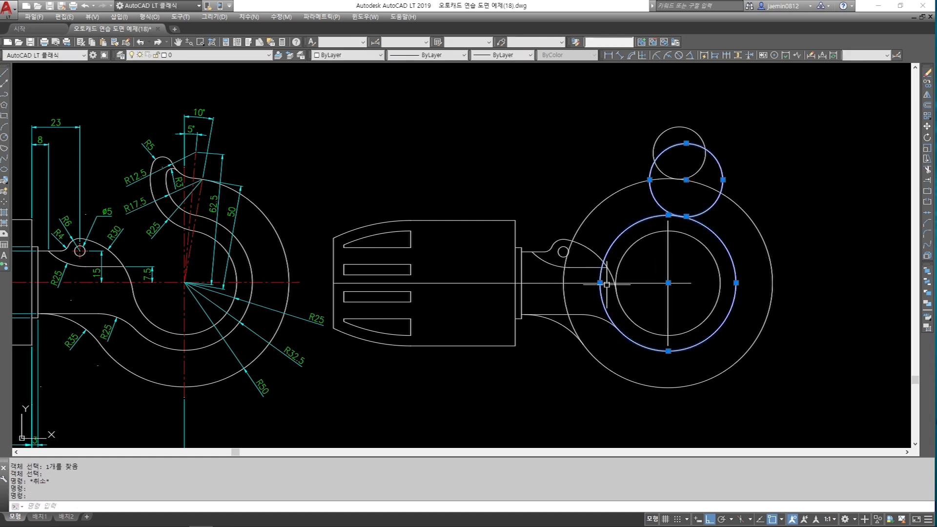
{"action": "left_click", "coordinate": [601, 316]}
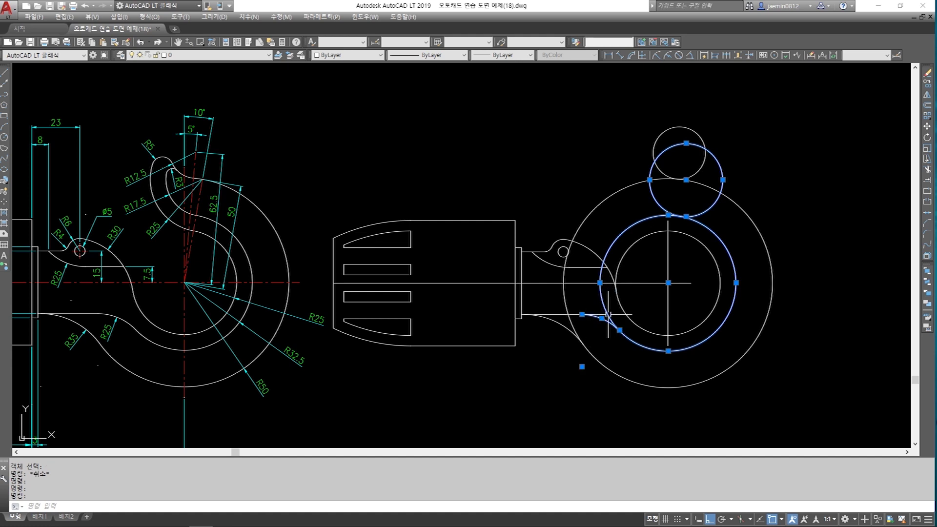
{"action": "key", "text": "Escape"}
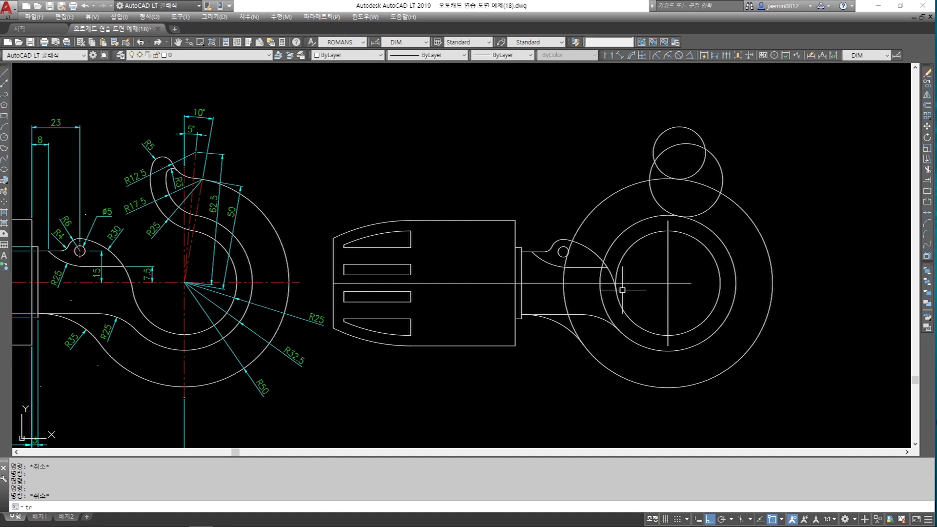
{"action": "type", "text": "tr"}
{"action": "key", "text": "Return"}
{"action": "left_click", "coordinate": [599, 316]}
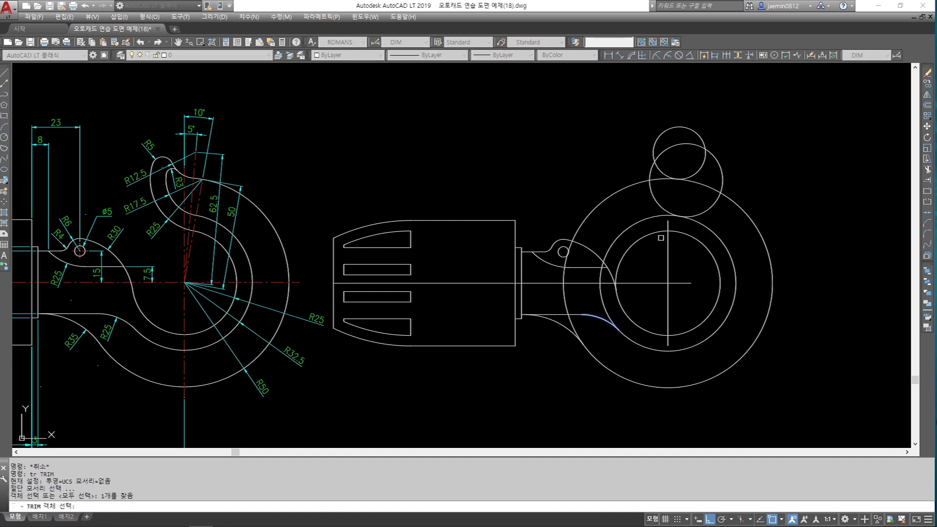
{"action": "key", "text": "Return"}
{"action": "left_click", "coordinate": [601, 293]}
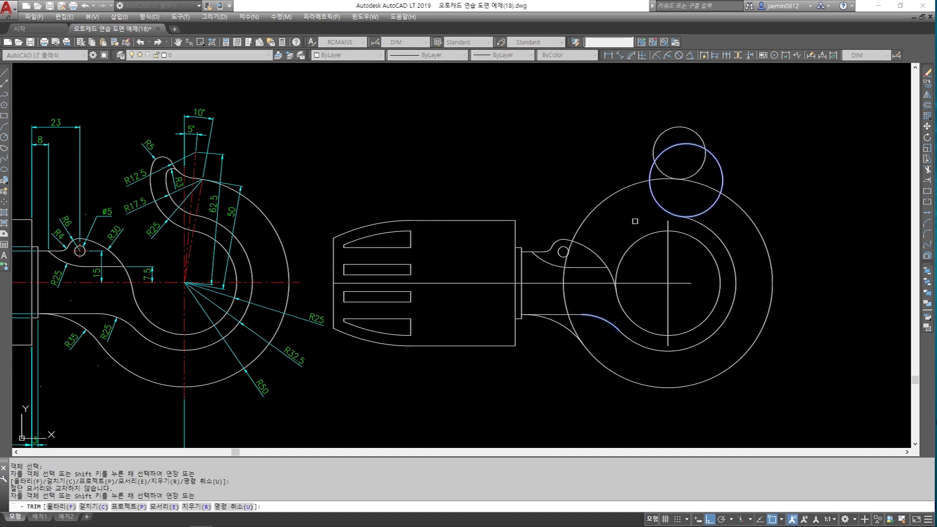
{"action": "key", "text": "Escape"}
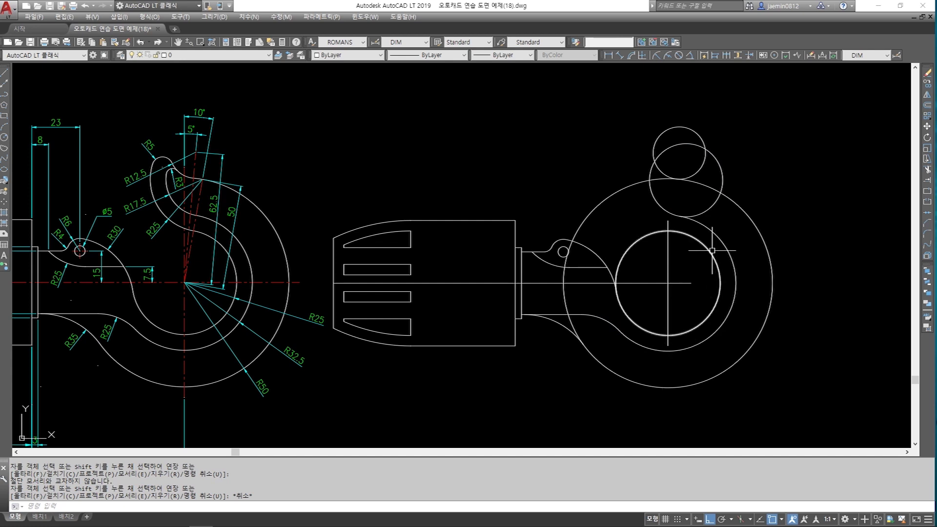
Trim away the shank-side part of the radius 50 circle between the radius 35 fillet and the radius 12.5 circle
{"action": "left_click", "coordinate": [699, 170]}
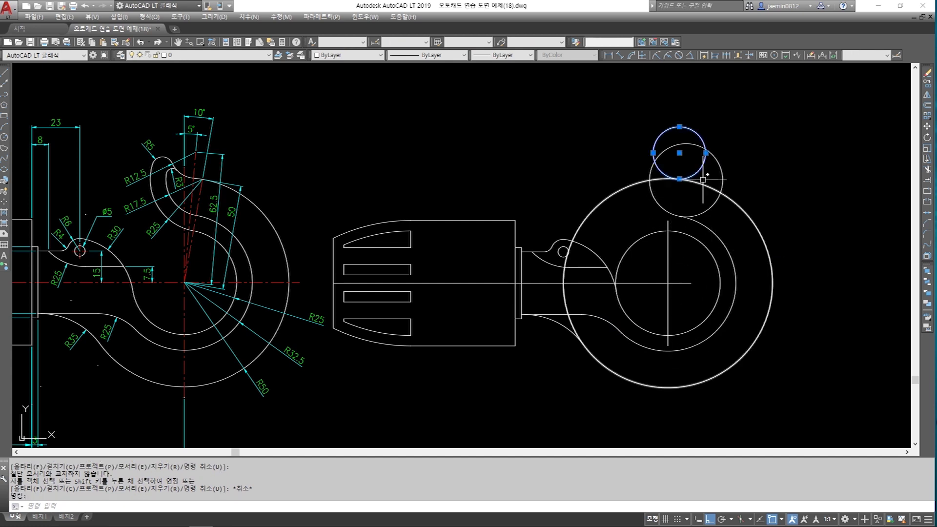
{"action": "left_click", "coordinate": [703, 184]}
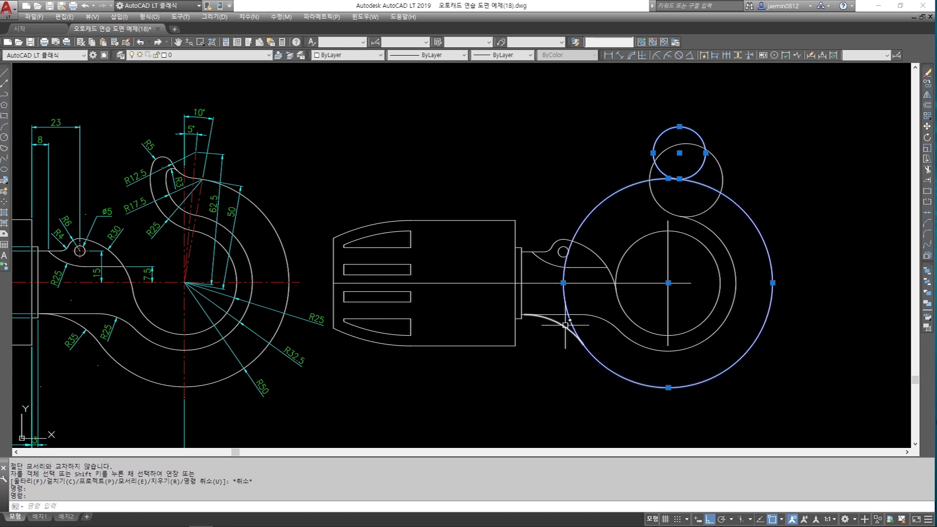
{"action": "key", "text": "Escape"}
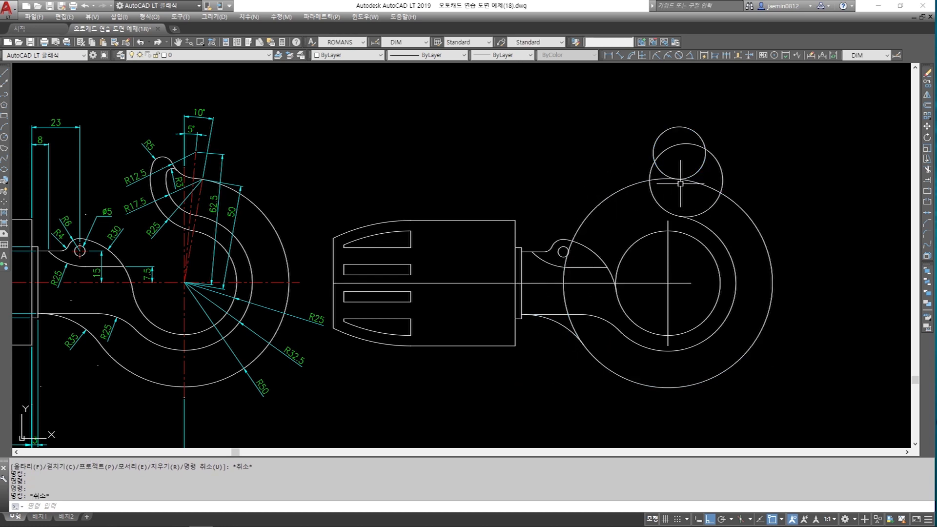
{"action": "key", "text": "Escape"}
{"action": "type", "text": "tr"}
{"action": "key", "text": "Return"}
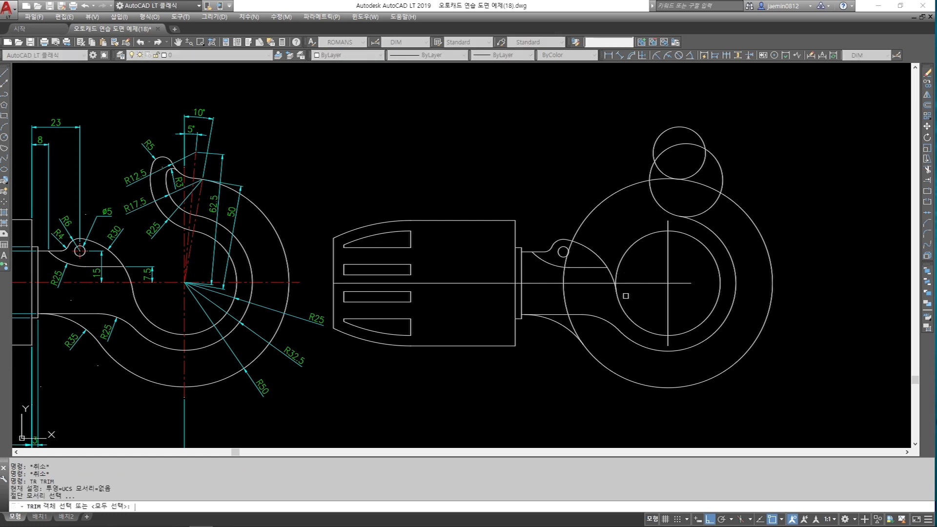
{"action": "left_click", "coordinate": [561, 325]}
{"action": "left_click", "coordinate": [695, 173]}
{"action": "key", "text": "Return"}
{"action": "key", "text": "Escape"}
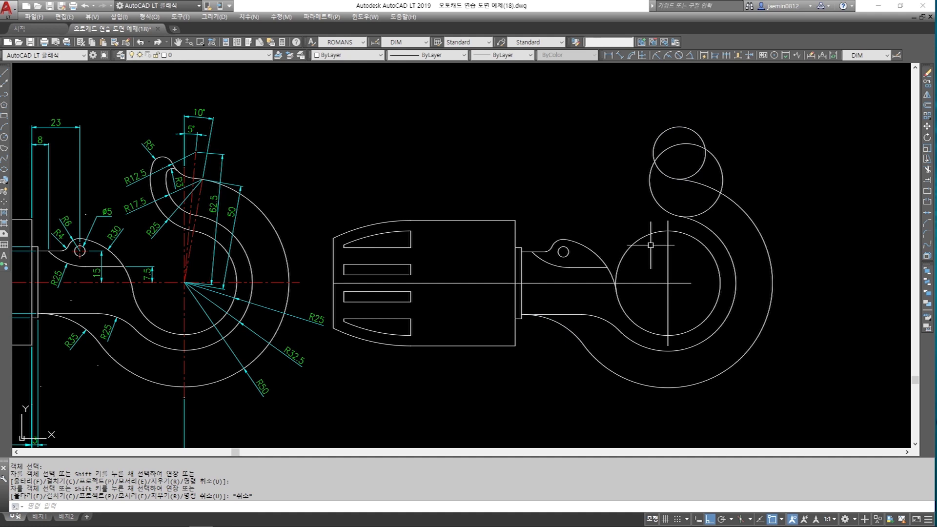
Try to fillet the radius 17.5 and radius 12.5 circles at the hook tip with a radius of 3
{"action": "left_click", "coordinate": [659, 169]}
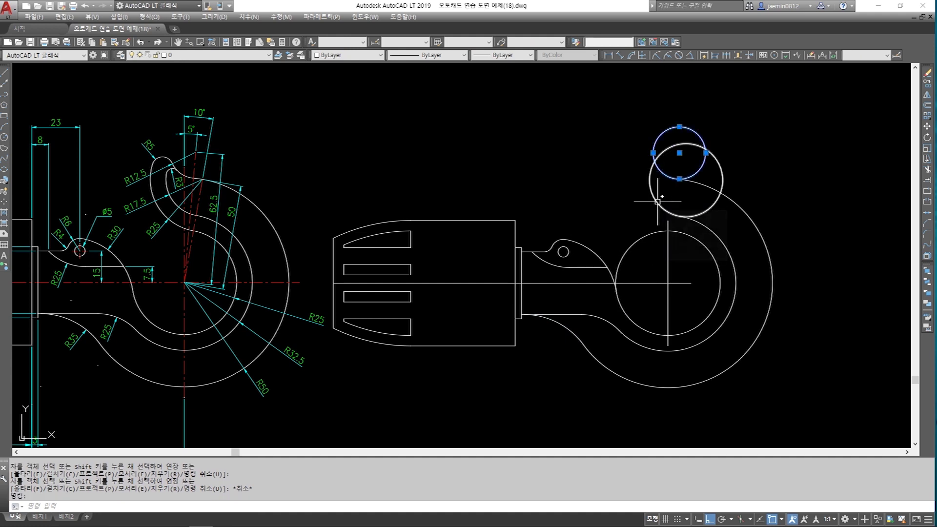
{"action": "left_click", "coordinate": [654, 201]}
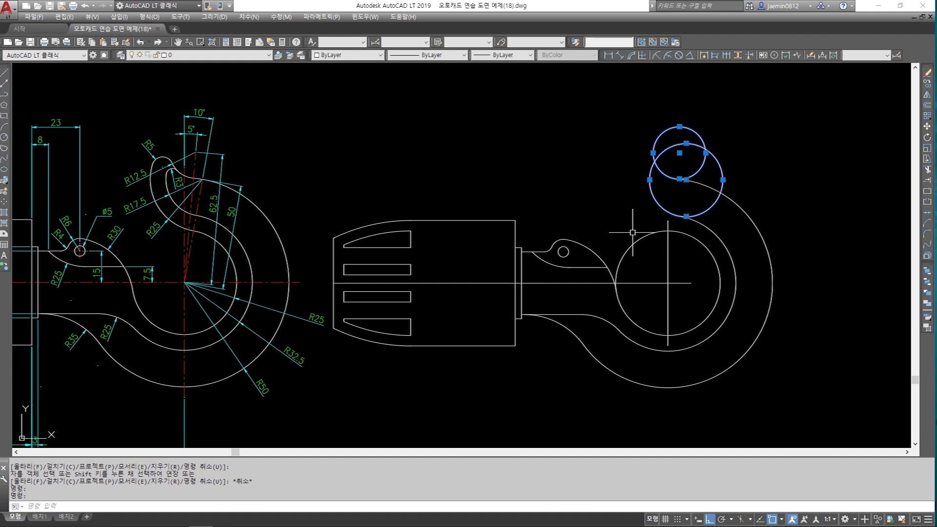
{"action": "key", "text": "Escape"}
{"action": "scroll", "coordinate": [164, 189], "scroll_direction": "up", "scroll_amount": 4}
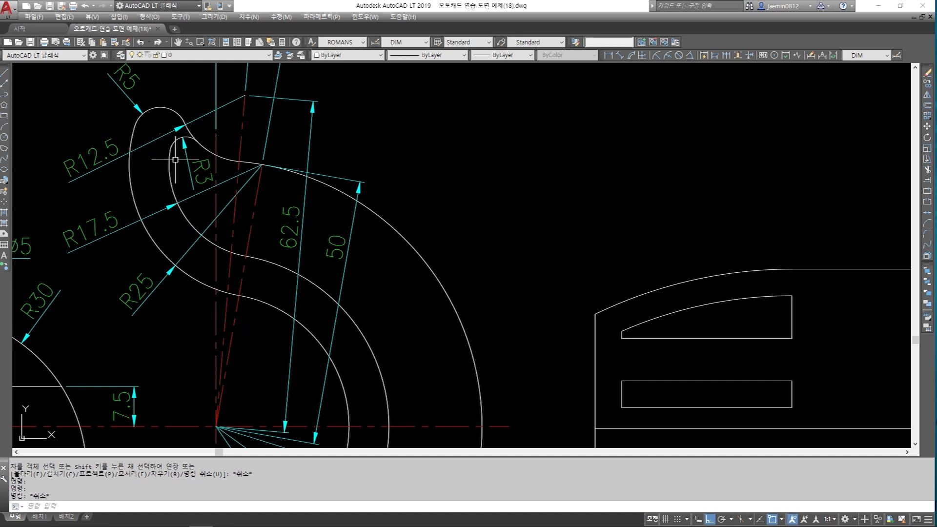
{"action": "scroll", "coordinate": [191, 193], "scroll_direction": "down", "scroll_amount": 5}
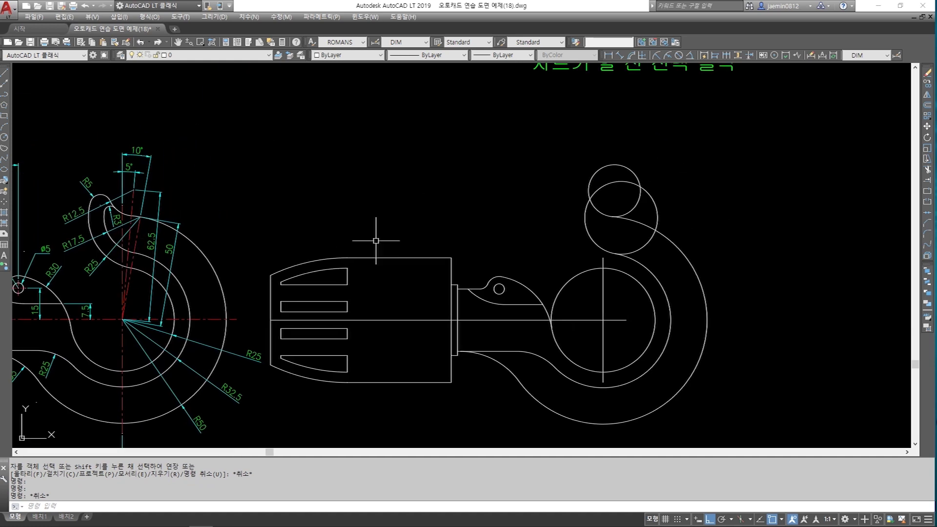
{"action": "scroll", "coordinate": [558, 209], "scroll_direction": "up", "scroll_amount": 4}
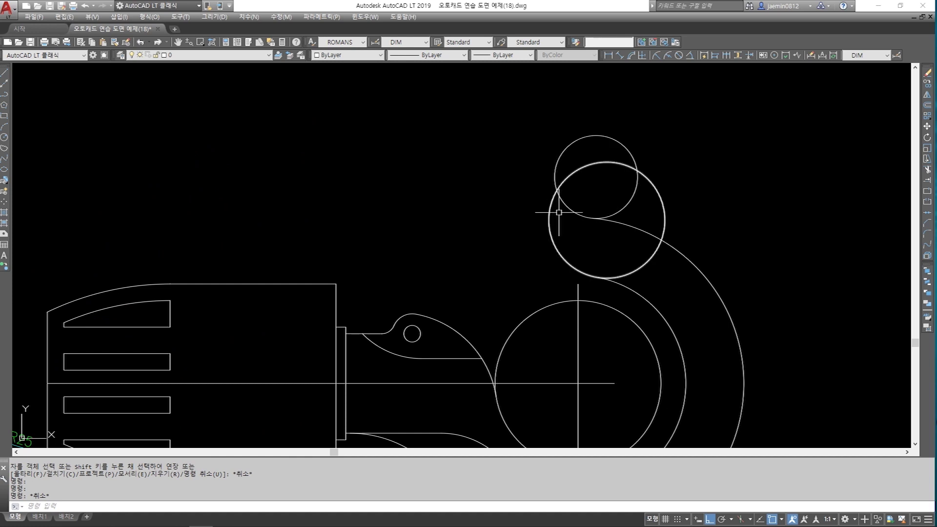
{"action": "scroll", "coordinate": [555, 236], "scroll_direction": "down", "scroll_amount": 2}
{"action": "type", "text": "f"}
{"action": "key", "text": "Return"}
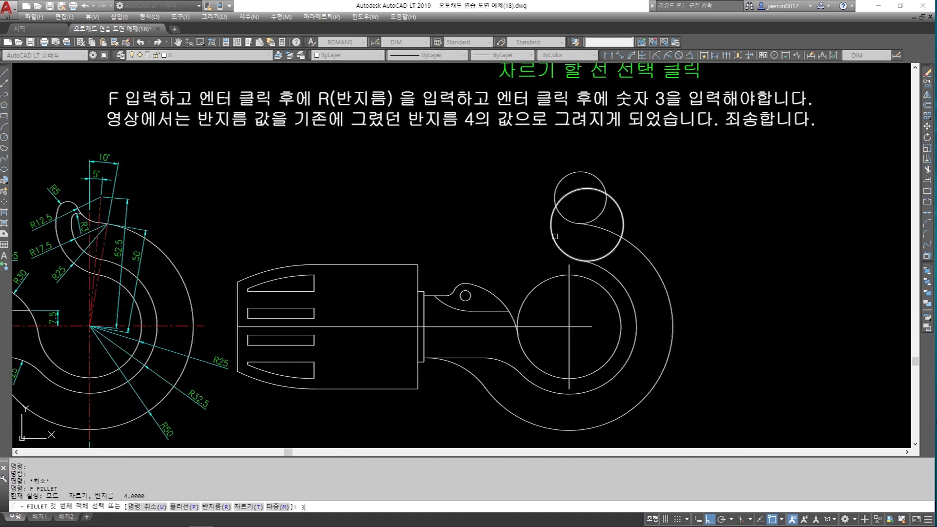
{"action": "type", "text": "3"}
{"action": "key", "text": "Return"}
{"action": "scroll", "coordinate": [555, 236], "scroll_direction": "up", "scroll_amount": 2}
{"action": "left_click", "coordinate": [550, 219]}
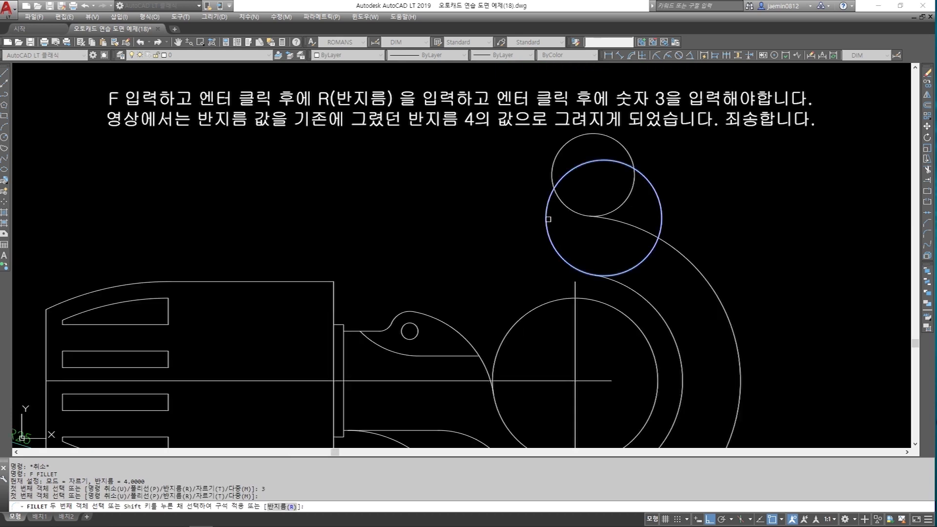
{"action": "left_click", "coordinate": [562, 208]}
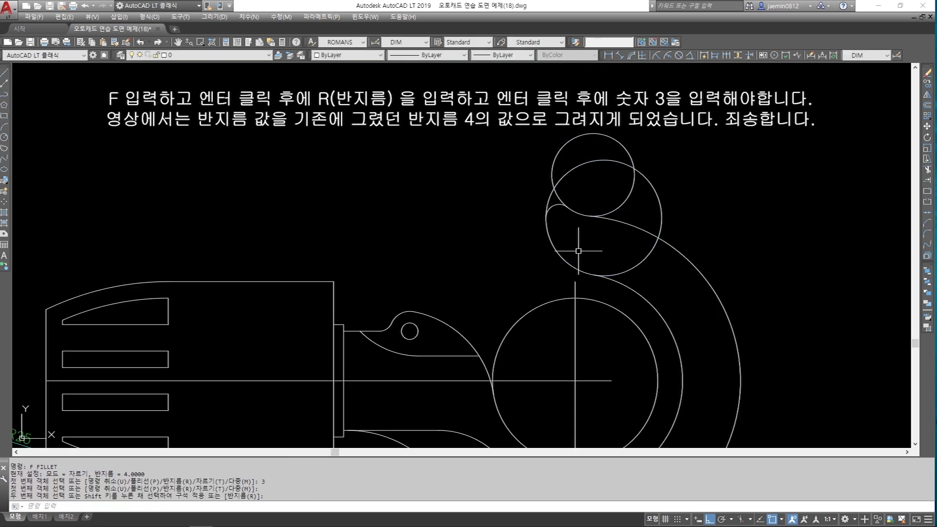
Trim the radius 12.5 circle to the short arc between the tip fillet and the radius 50 arc
{"action": "type", "text": "tr"}
{"action": "key", "text": "Return"}
{"action": "left_click", "coordinate": [555, 205]}
{"action": "left_click", "coordinate": [620, 223]}
{"action": "key", "text": "Return"}
{"action": "key", "text": "Escape"}
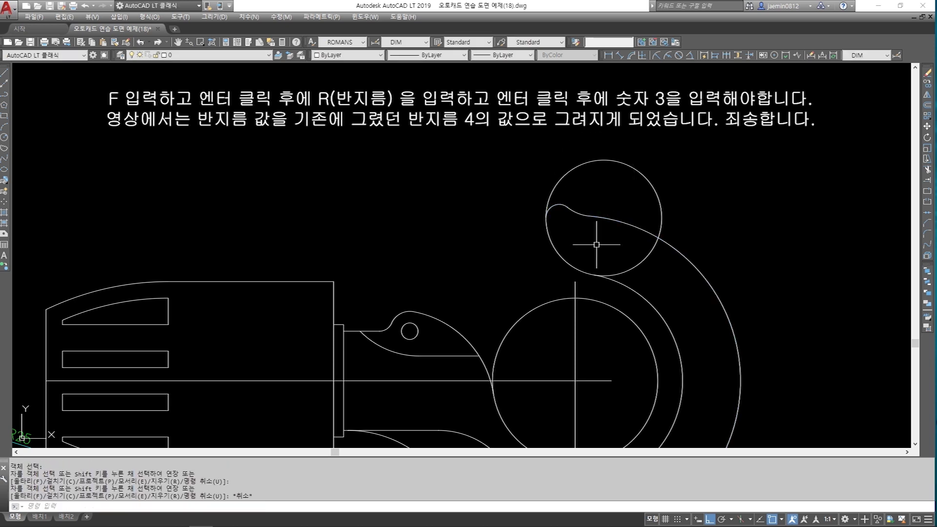
Trim the upper part of the radius 17.5 circle between the tip fillet and the radius 32.5 arc
{"action": "scroll", "coordinate": [596, 240], "scroll_direction": "down", "scroll_amount": 3}
{"action": "middle_click_drag", "start_coordinate": [600, 289], "coordinate": [638, 270]}
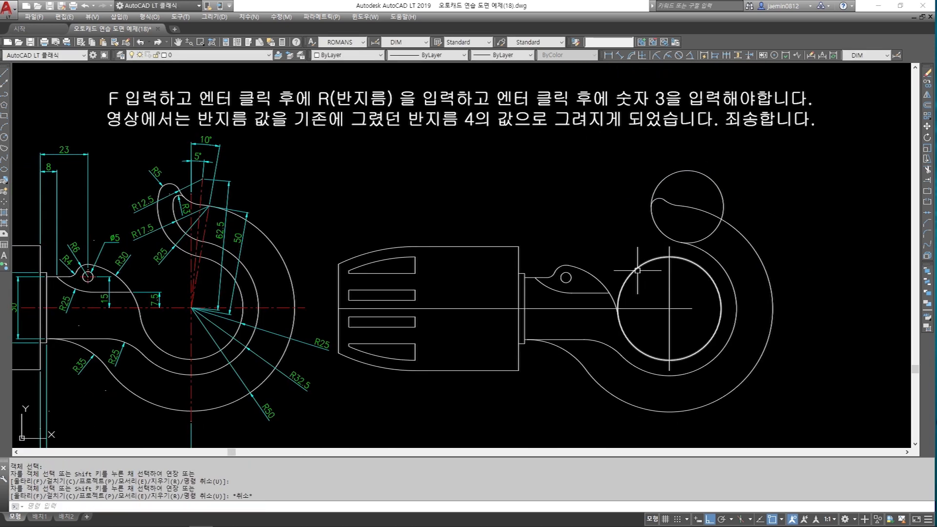
{"action": "key", "text": "Escape"}
{"action": "type", "text": "tr"}
{"action": "key", "text": "Return"}
{"action": "key", "text": "Escape"}
{"action": "type", "text": "tr"}
{"action": "key", "text": "Return"}
{"action": "left_click", "coordinate": [707, 251]}
{"action": "left_click", "coordinate": [661, 200]}
{"action": "key", "text": "Return"}
{"action": "left_click", "coordinate": [701, 174]}
{"action": "left_click", "coordinate": [650, 261]}
{"action": "key", "text": "Escape"}
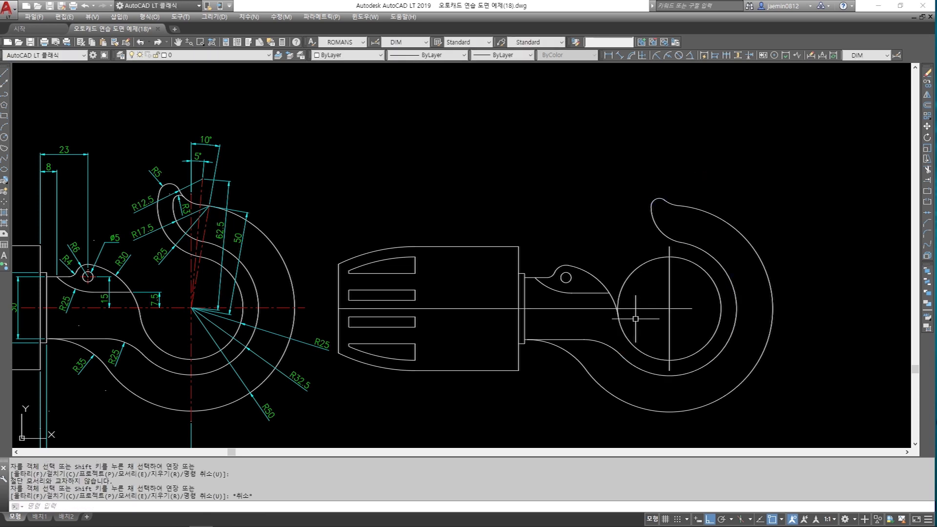
Examine the outer tip arc's radius 25 dimension in the reference drawing and check the inner hook circle's radius without placing a dimension
{"action": "scroll", "coordinate": [250, 268], "scroll_direction": "up", "scroll_amount": 3}
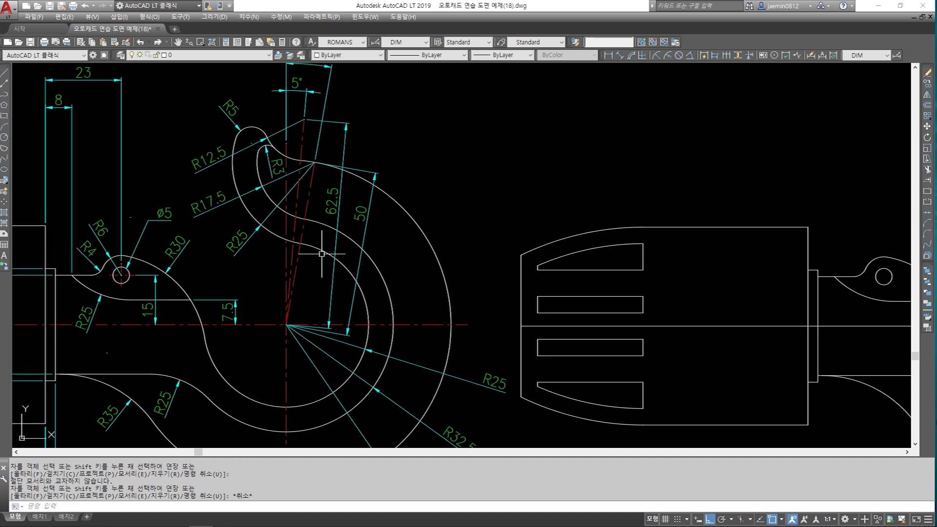
{"action": "left_click", "coordinate": [250, 269]}
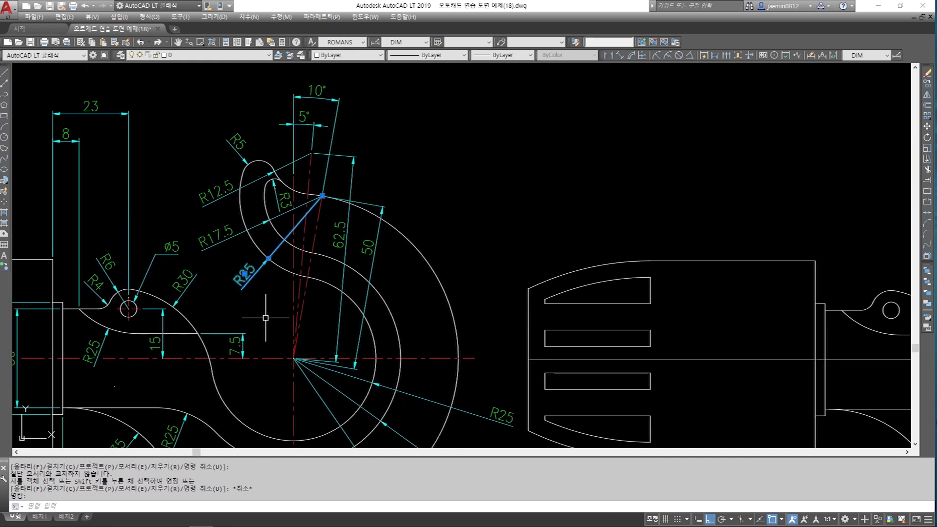
{"action": "key", "text": "Escape"}
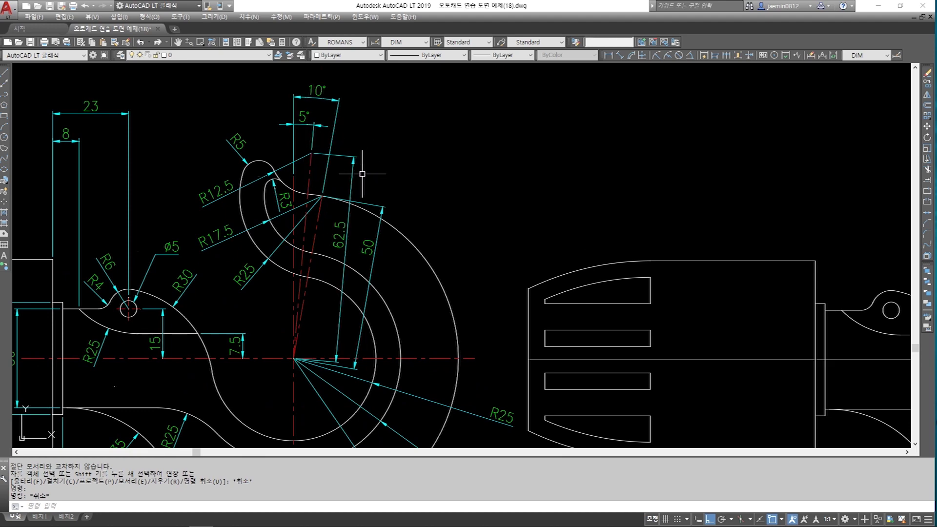
{"action": "scroll", "coordinate": [362, 173], "scroll_direction": "down", "scroll_amount": 5}
{"action": "scroll", "coordinate": [599, 240], "scroll_direction": "up", "scroll_amount": 4}
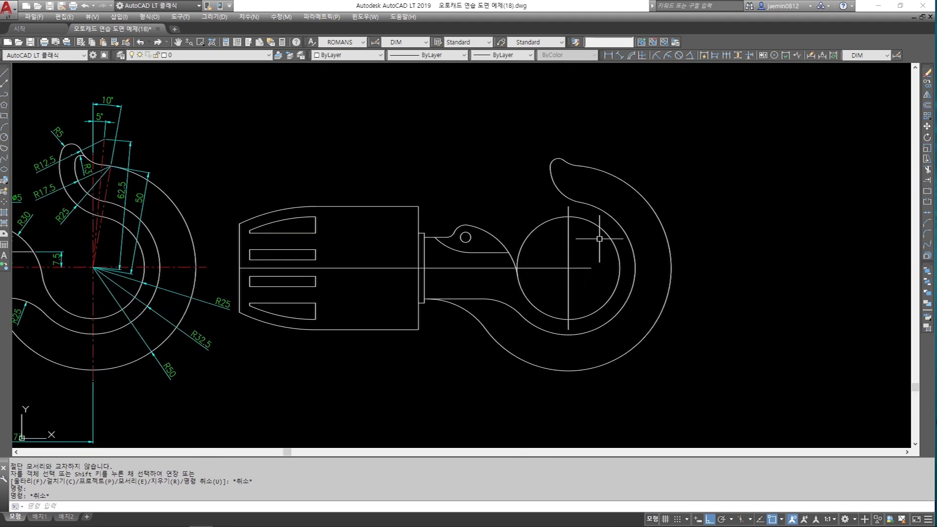
{"action": "left_click", "coordinate": [599, 240]}
{"action": "key", "text": "Escape"}
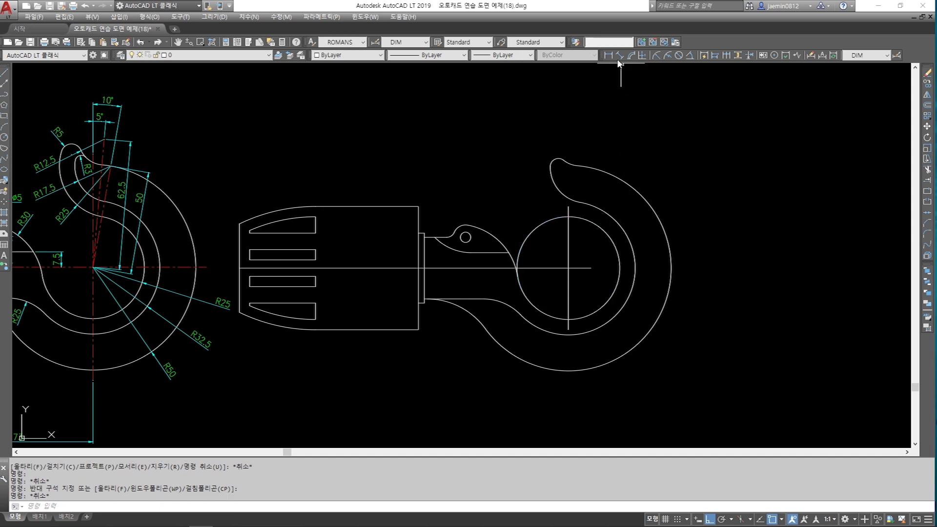
{"action": "left_click", "coordinate": [655, 55]}
{"action": "left_click", "coordinate": [597, 228]}
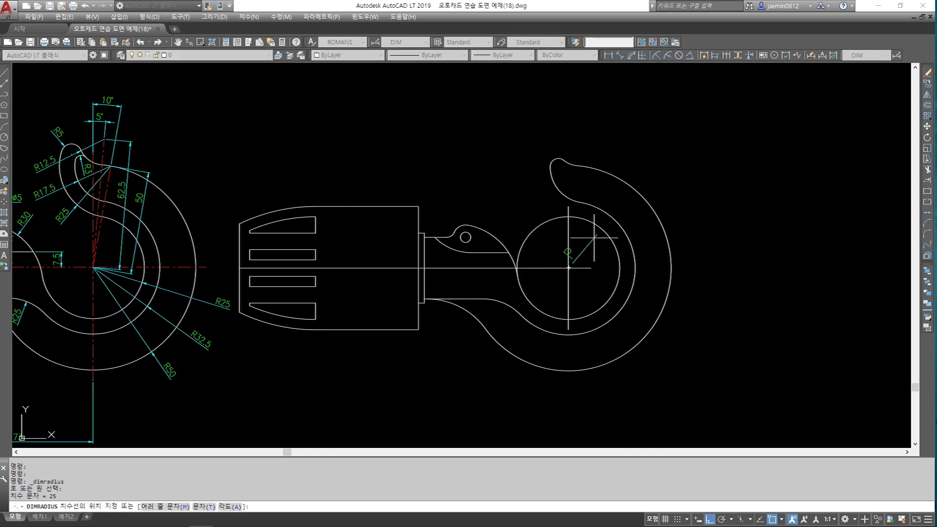
{"action": "key", "text": "Escape"}
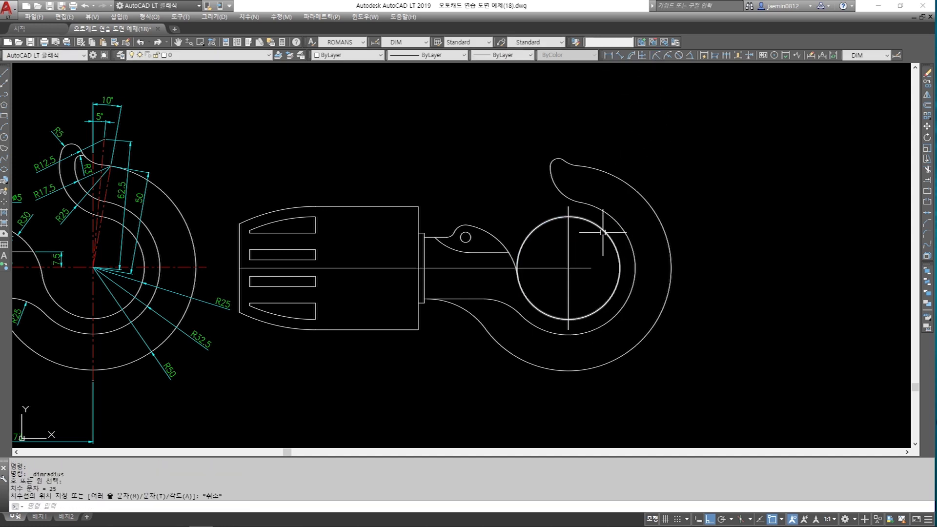
{"action": "left_click", "coordinate": [603, 232]}
{"action": "key", "text": "Escape"}
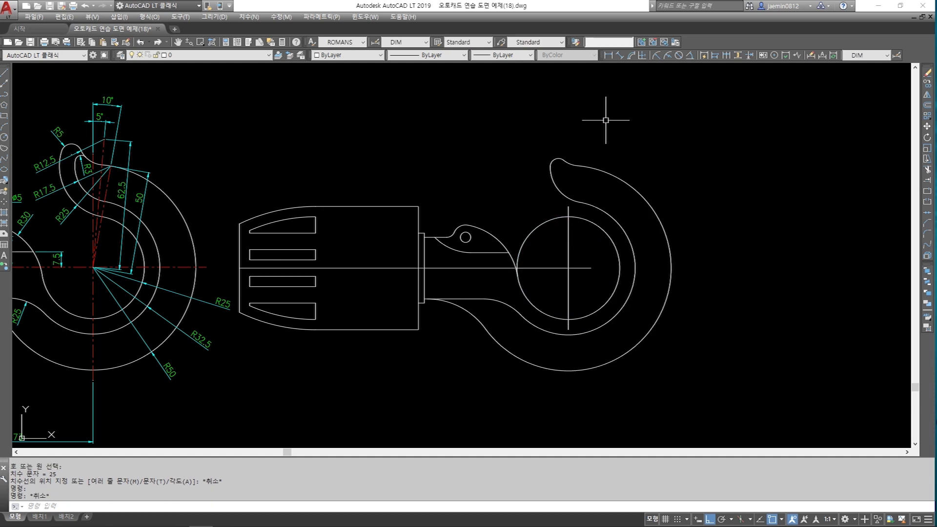
Copy the hook's inner radius 25 circle 50 straight up from its position
{"action": "type", "text": "co"}
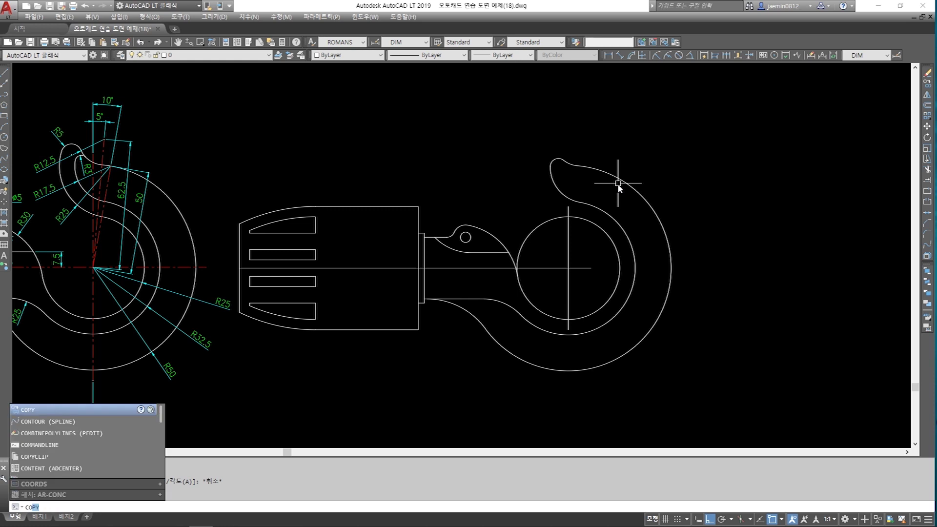
{"action": "key", "text": "Return"}
{"action": "left_click", "coordinate": [604, 232]}
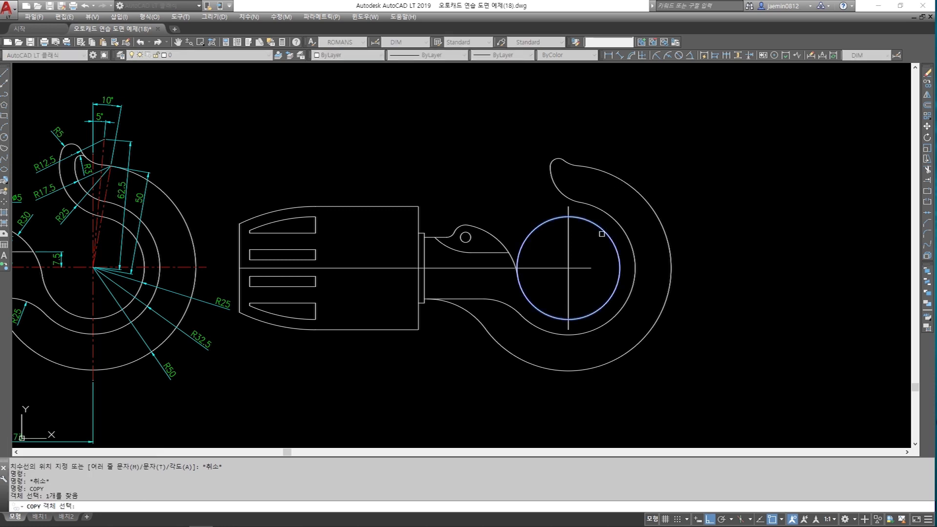
{"action": "key", "text": "Return"}
{"action": "left_click", "coordinate": [741, 286]}
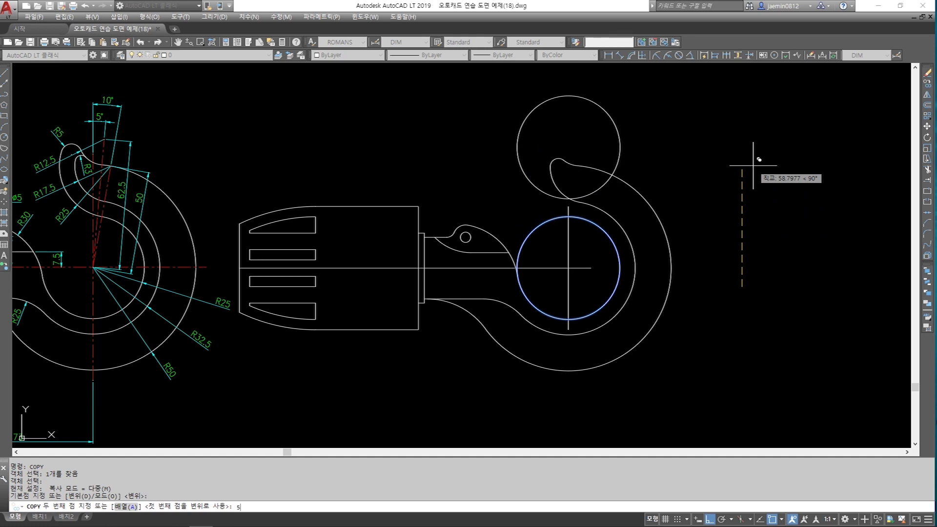
{"action": "type", "text": "50"}
{"action": "key", "text": "Return"}
{"action": "key", "text": "Escape"}
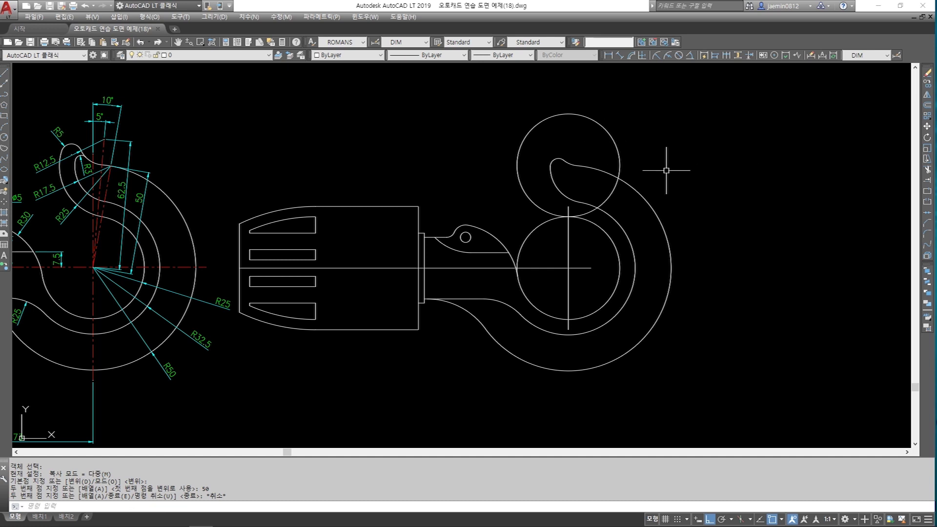
Rotate the copied radius 25 circle by -10 degrees about the hook's centre point
{"action": "type", "text": "ro"}
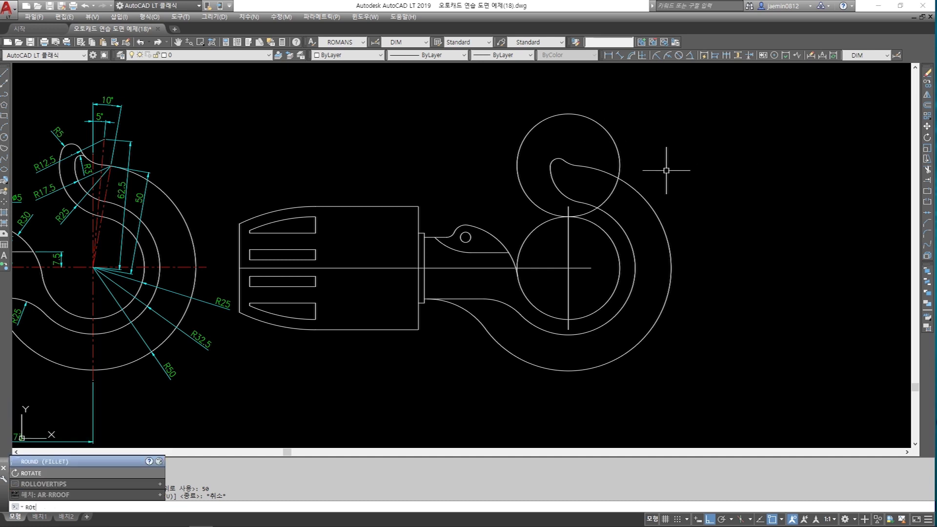
{"action": "key", "text": "Return"}
{"action": "left_click", "coordinate": [610, 135]}
{"action": "key", "text": "Return"}
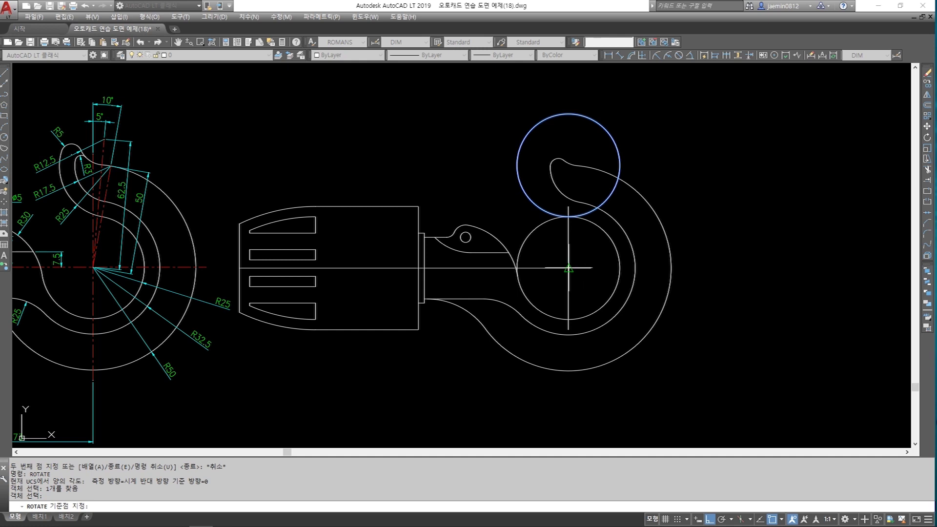
{"action": "left_click", "coordinate": [568, 268]}
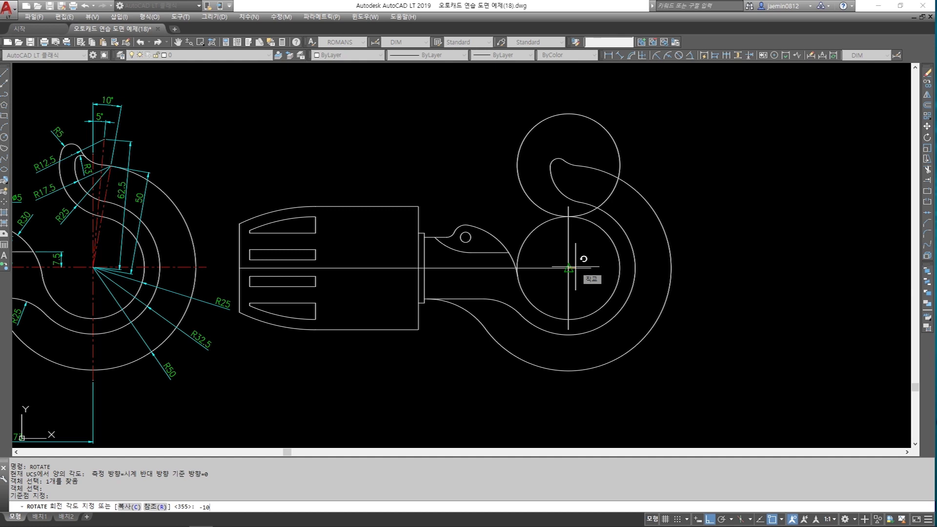
{"action": "key", "text": "Return"}
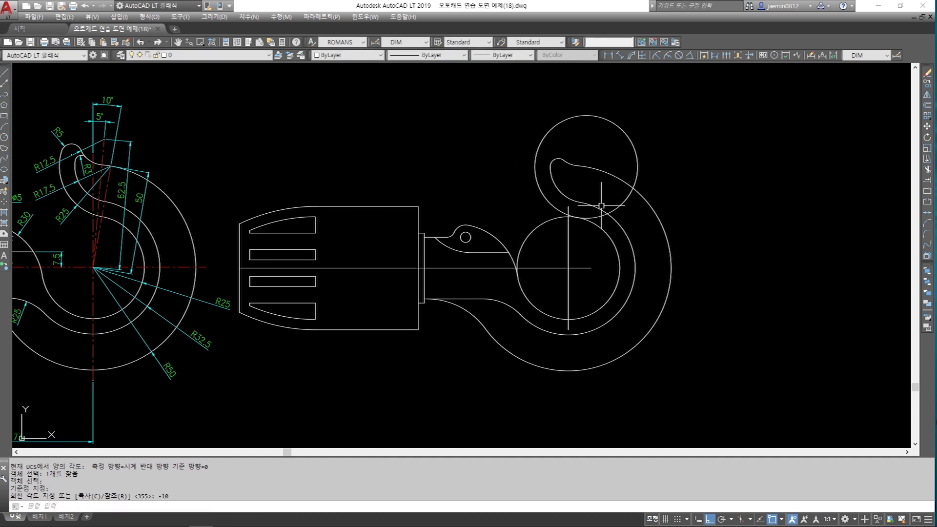
Examine in the reference drawing which arcs the radius 5 tip rounding joins and compare them with the copied circle
{"action": "scroll", "coordinate": [586, 147], "scroll_direction": "up", "scroll_amount": 2}
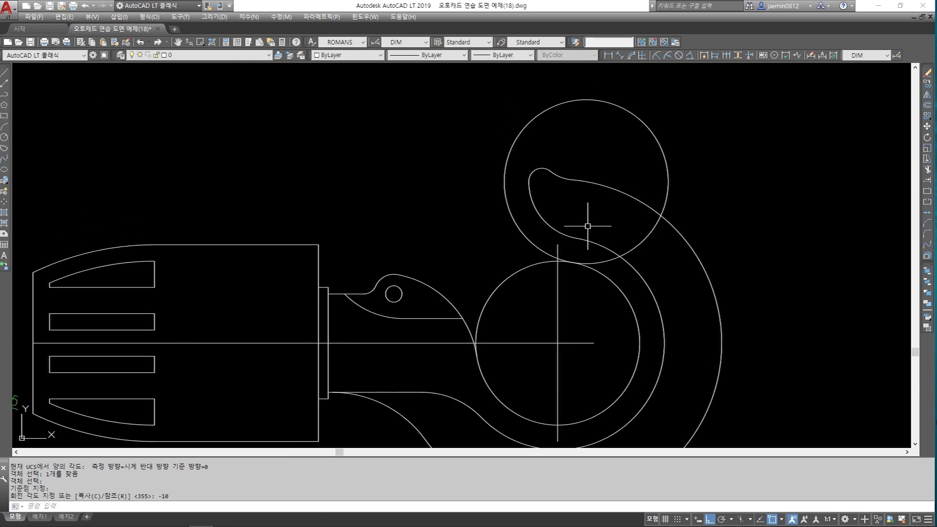
{"action": "left_click", "coordinate": [506, 203]}
{"action": "left_click", "coordinate": [502, 209]}
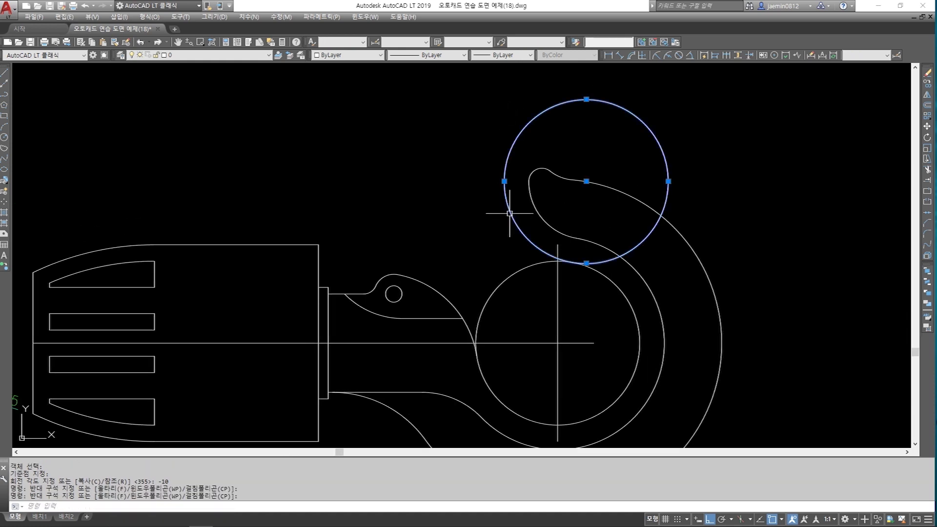
{"action": "scroll", "coordinate": [503, 210], "scroll_direction": "up", "scroll_amount": 3}
{"action": "left_click", "coordinate": [592, 200]}
{"action": "scroll", "coordinate": [592, 200], "scroll_direction": "down", "scroll_amount": 4}
{"action": "middle_click_drag", "start_coordinate": [488, 224], "coordinate": [596, 217]}
{"action": "scroll", "coordinate": [235, 193], "scroll_direction": "up", "scroll_amount": 3}
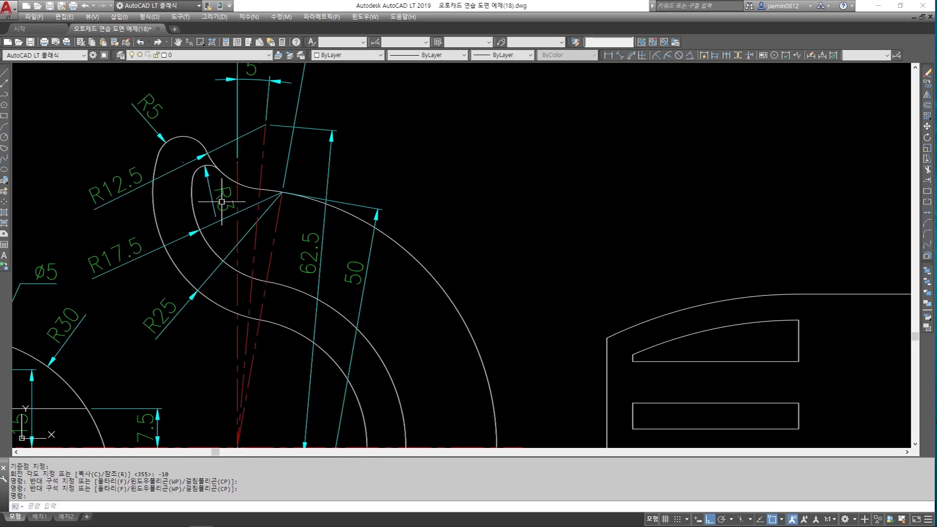
{"action": "middle_click_drag", "start_coordinate": [236, 193], "coordinate": [319, 178]}
{"action": "key", "text": "Escape"}
{"action": "left_click", "coordinate": [313, 163]}
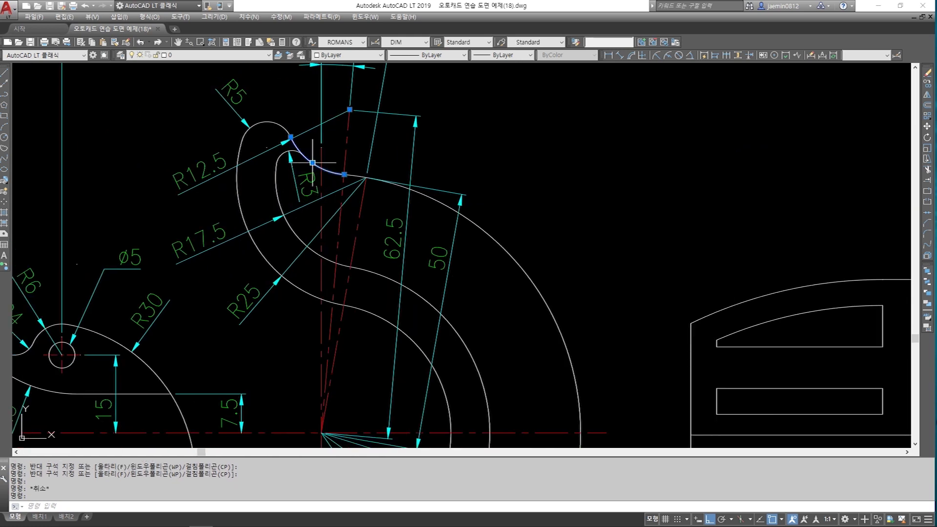
{"action": "left_click", "coordinate": [238, 208]}
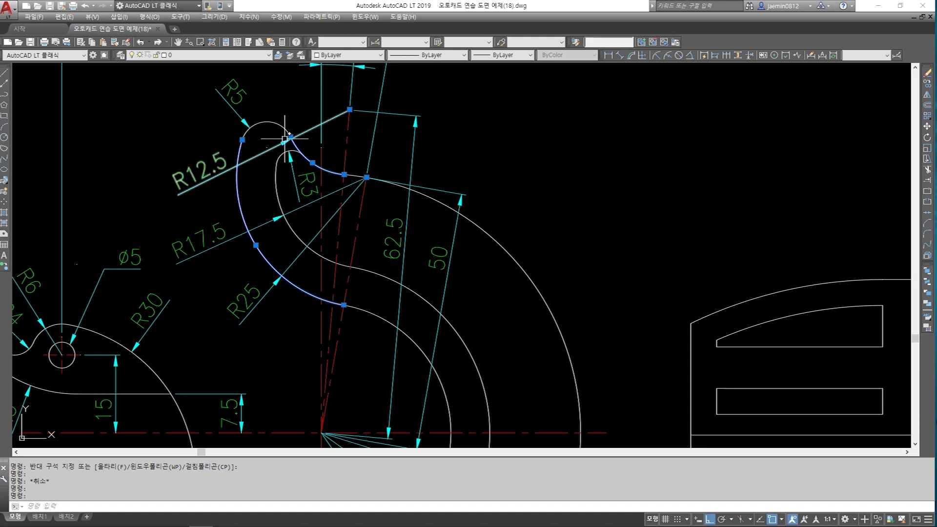
{"action": "scroll", "coordinate": [300, 164], "scroll_direction": "down", "scroll_amount": 6}
{"action": "key", "text": "Escape"}
{"action": "middle_click_drag", "start_coordinate": [478, 177], "coordinate": [433, 186]}
{"action": "scroll", "coordinate": [551, 173], "scroll_direction": "up", "scroll_amount": 6}
{"action": "middle_click_drag", "start_coordinate": [551, 174], "coordinate": [533, 216]}
{"action": "scroll", "coordinate": [552, 204], "scroll_direction": "up", "scroll_amount": 2}
{"action": "scroll", "coordinate": [550, 203], "scroll_direction": "down", "scroll_amount": 2}
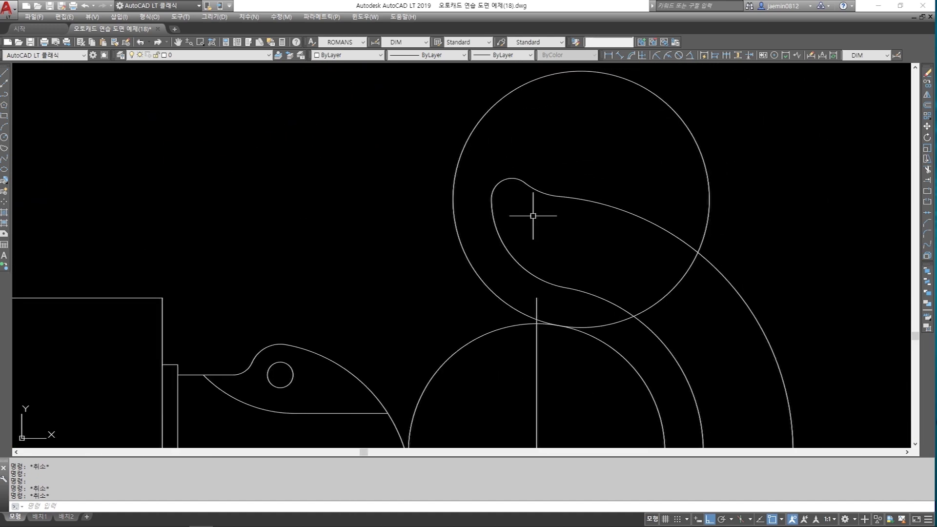
Fillet the copied radius 25 circle and the radius 12.5 arc at the hook tip with a radius of 5
{"action": "key", "text": "Return"}
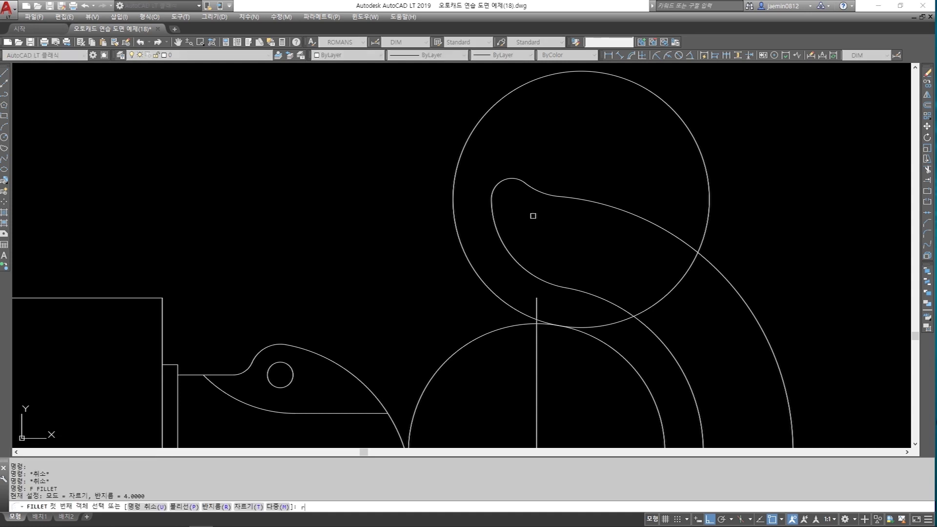
{"action": "type", "text": "r"}
{"action": "key", "text": "Return"}
{"action": "scroll", "coordinate": [533, 215], "scroll_direction": "down", "scroll_amount": 4}
{"action": "scroll", "coordinate": [539, 226], "scroll_direction": "up", "scroll_amount": 4}
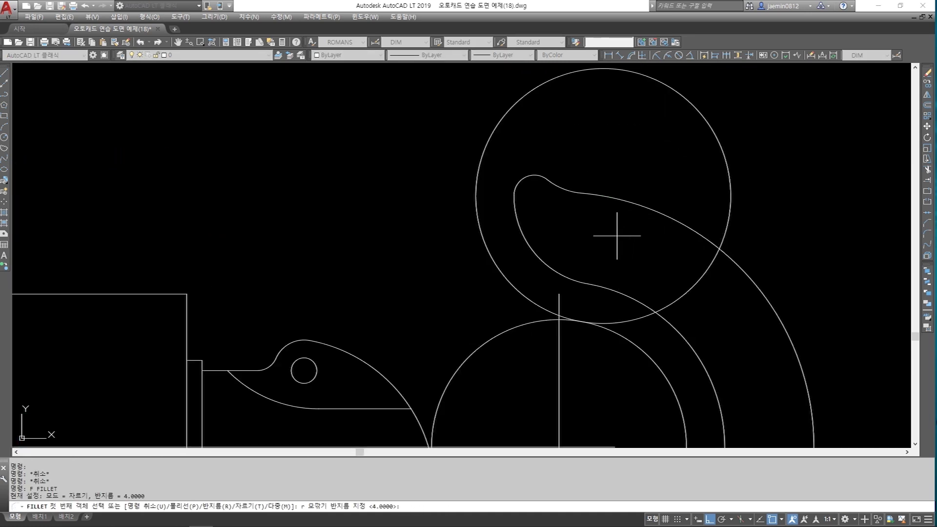
{"action": "type", "text": "5"}
{"action": "key", "text": "Return"}
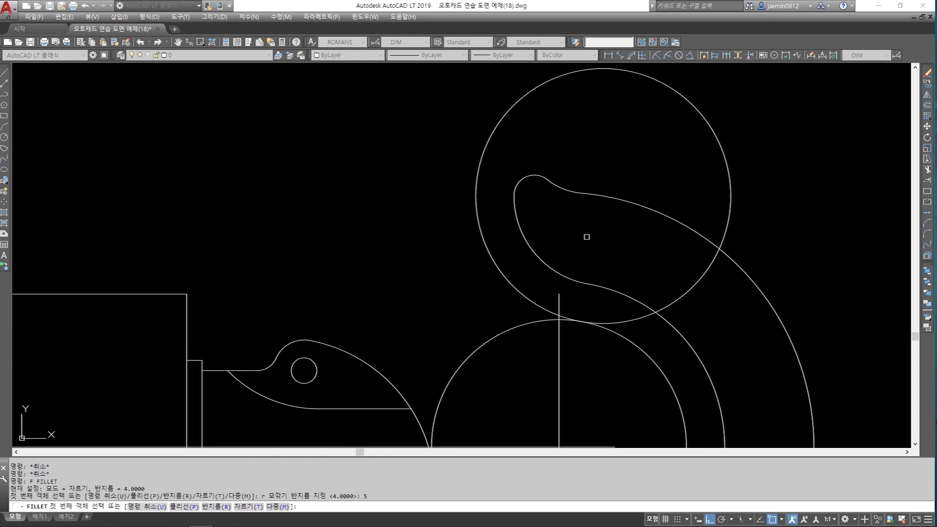
{"action": "left_click", "coordinate": [516, 225]}
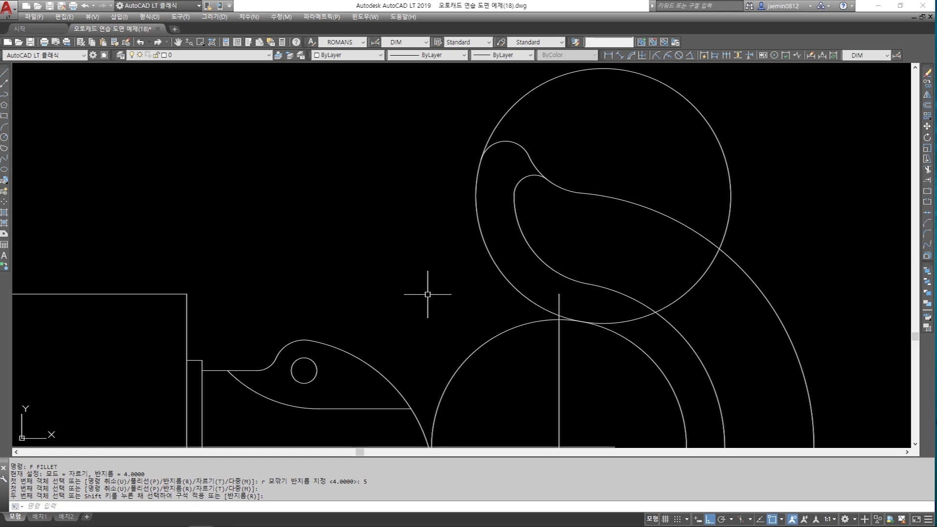
Trim the copied circle to its outer arc, using the radius 5 tip fillet and the inner hook circle as cutting edges
{"action": "scroll", "coordinate": [458, 241], "scroll_direction": "down", "scroll_amount": 3}
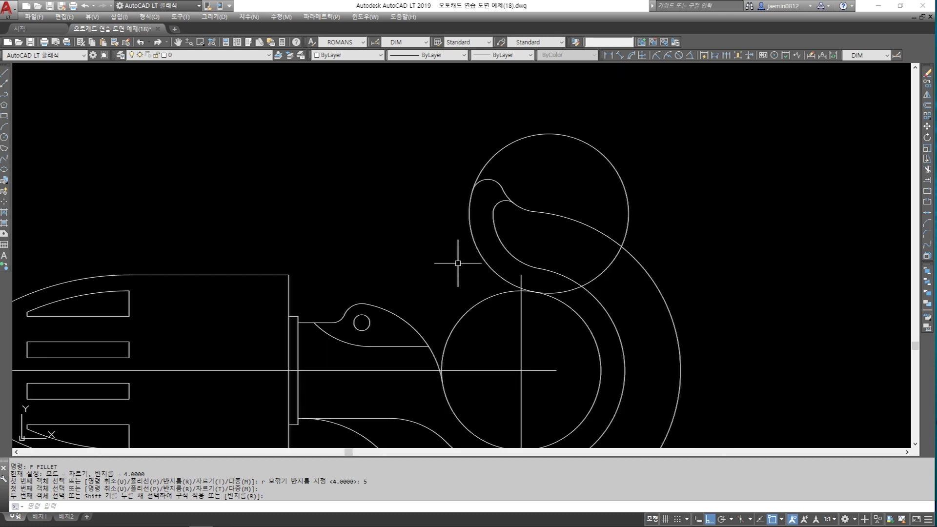
{"action": "key", "text": "Escape"}
{"action": "type", "text": "tr"}
{"action": "key", "text": "Return"}
{"action": "key", "text": "Return"}
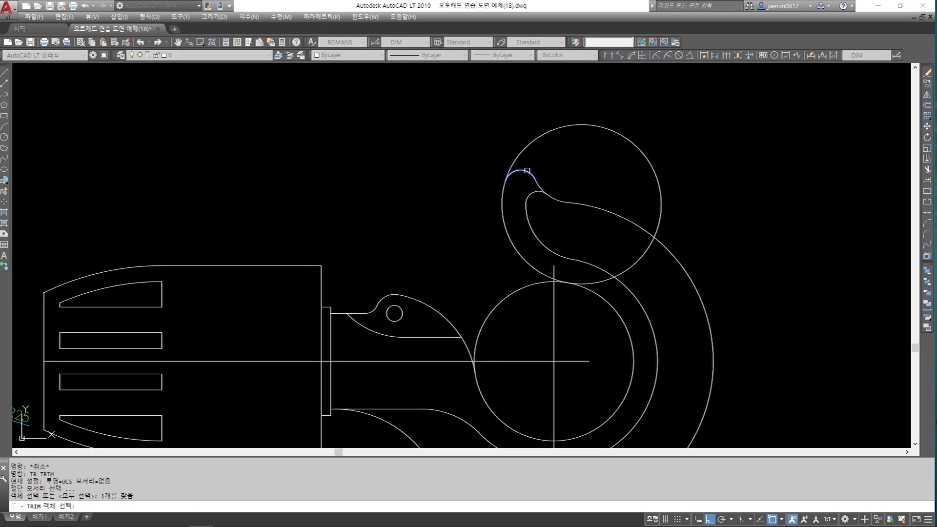
{"action": "left_click", "coordinate": [523, 282]}
{"action": "key", "text": "Escape"}
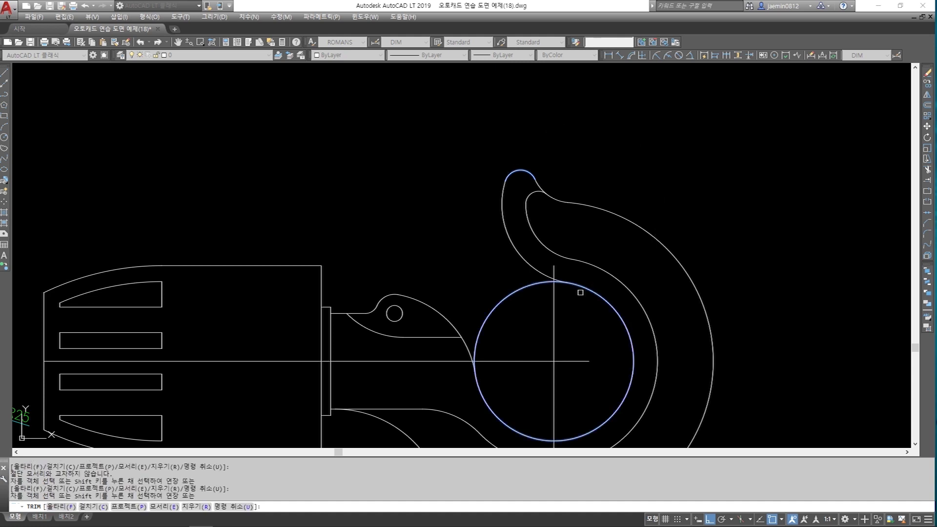
Trim away the upper-left part of the inner hook circle between the outer tip arc and the radius 30 arc
{"action": "key", "text": "Return"}
{"action": "left_click", "coordinate": [540, 268]}
{"action": "left_click", "coordinate": [449, 320]}
{"action": "key", "text": "Return"}
{"action": "left_click", "coordinate": [487, 323]}
{"action": "middle_click_drag", "start_coordinate": [515, 343], "coordinate": [630, 226]}
{"action": "key", "text": "Escape"}
Erase the horizontal and vertical construction centre lines crossing the handle and hook
{"action": "type", "text": "e"}
{"action": "key", "text": "Return"}
{"action": "left_click", "coordinate": [648, 265]}
{"action": "scroll", "coordinate": [648, 265], "scroll_direction": "down", "scroll_amount": 3}
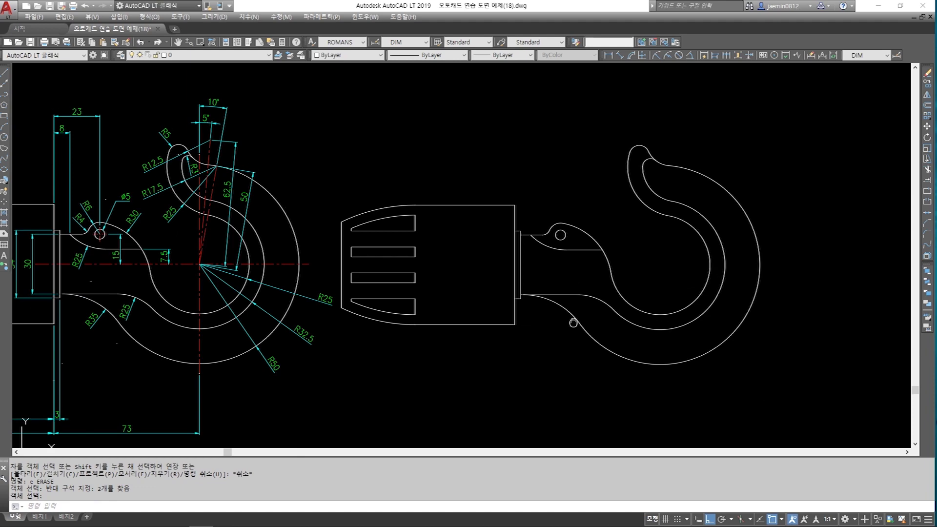
Review the completed hook beside the reference drawing, together with the sheet and the command notes
{"action": "scroll", "coordinate": [548, 354], "scroll_direction": "down", "scroll_amount": 4}
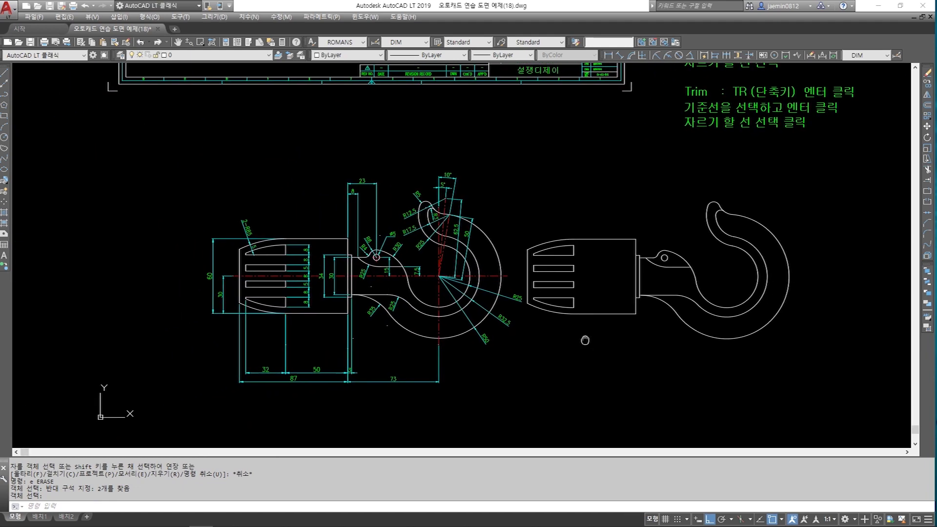
{"action": "scroll", "coordinate": [577, 341], "scroll_direction": "up", "scroll_amount": 4}
{"action": "scroll", "coordinate": [582, 349], "scroll_direction": "down", "scroll_amount": 2}
{"action": "middle_click_drag", "start_coordinate": [582, 349], "coordinate": [573, 324]}
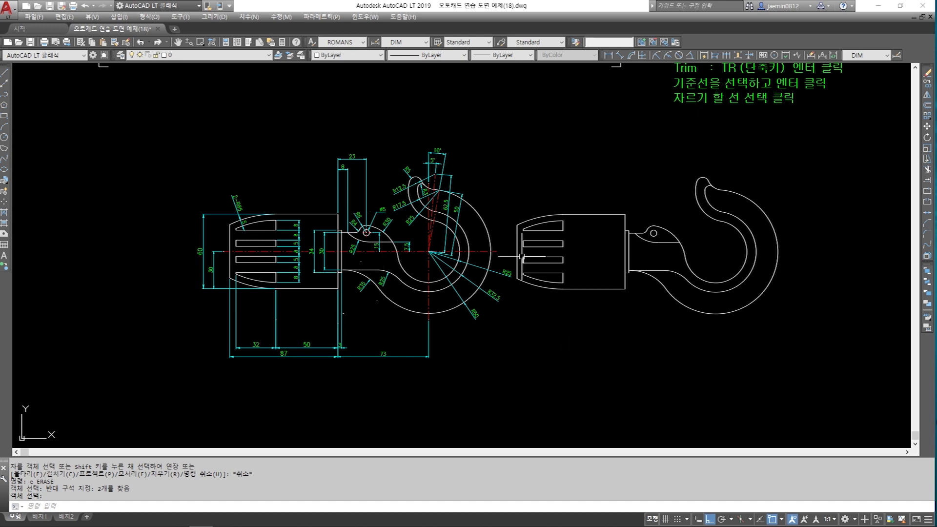
{"action": "scroll", "coordinate": [446, 289], "scroll_direction": "down", "scroll_amount": 5}
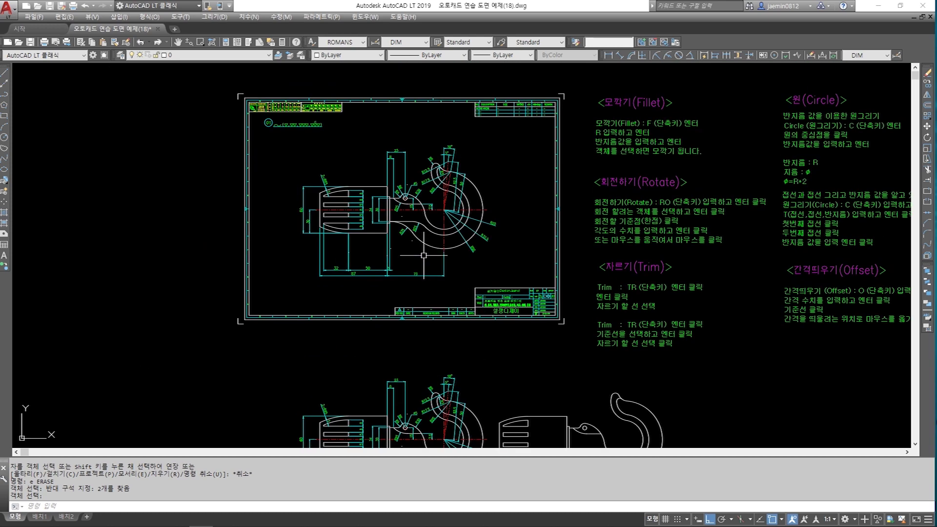
{"action": "mouse_move", "coordinate": [610, 241]}
{"action": "middle_mouse_down"}
{"action": "mouse_move", "coordinate": [455, 233]}
{"action": "mouse_move", "coordinate": [376, 246]}
{"action": "middle_mouse_up"}
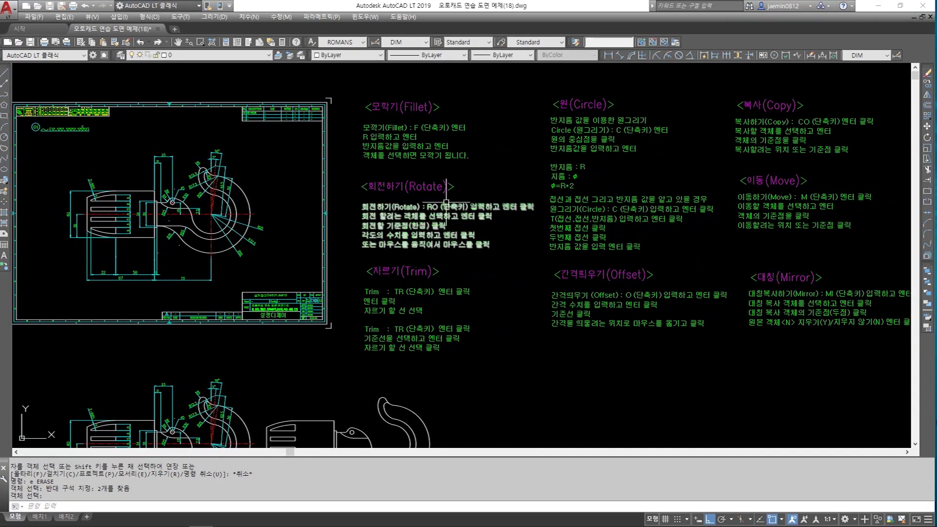